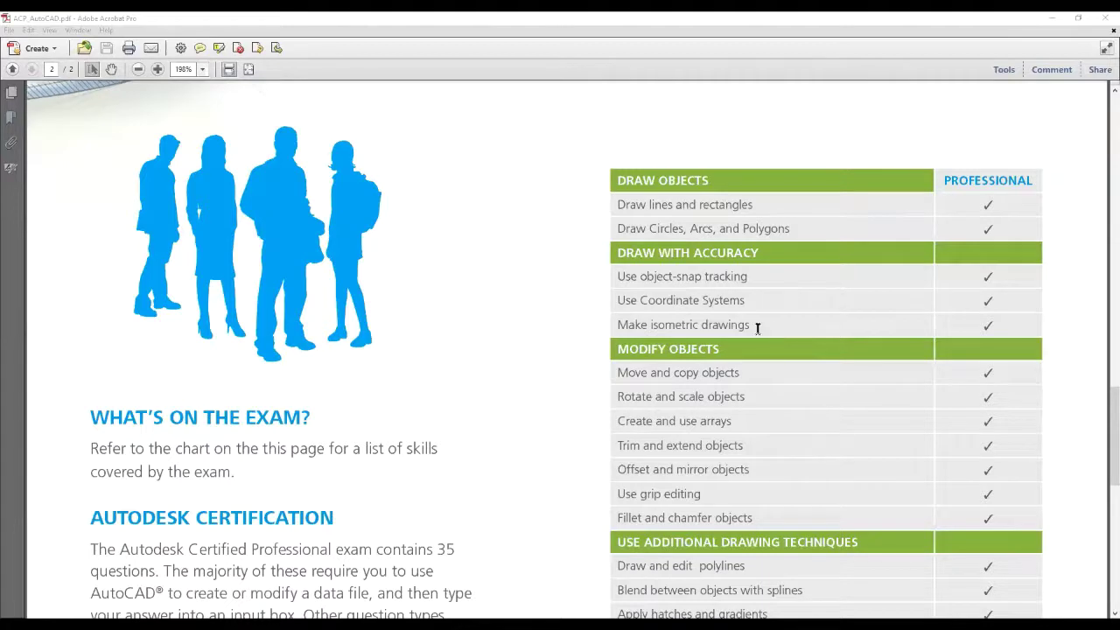
Zoom the view onto the empty canvas left of the church section drawing
scroll(762, 306, "down", 3)
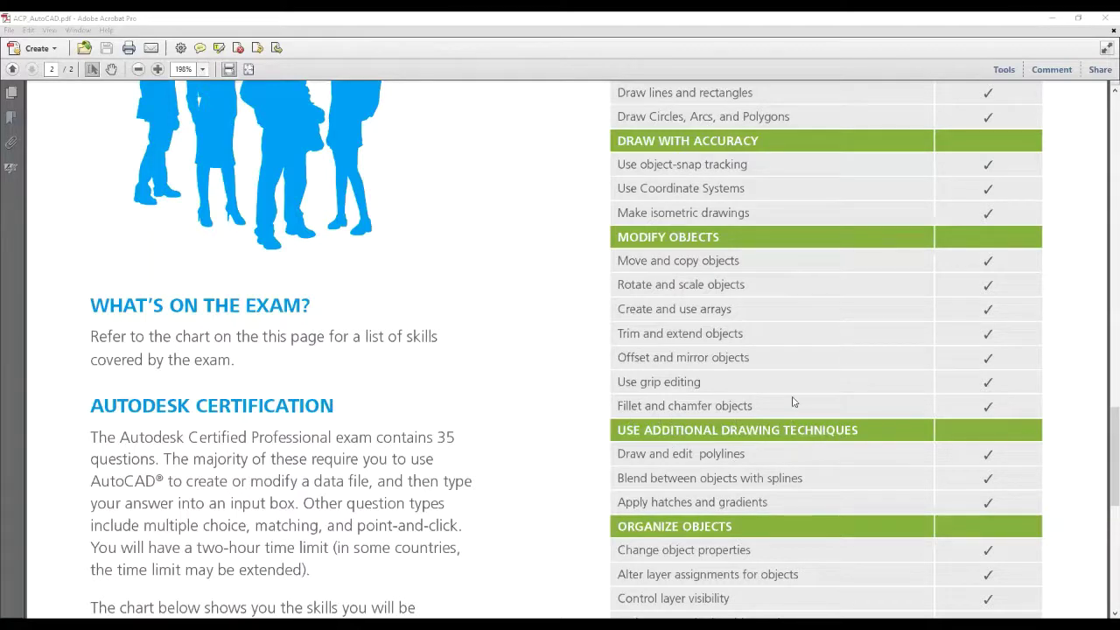
scroll(806, 372, "down", 3)
scroll(820, 378, "down", 1)
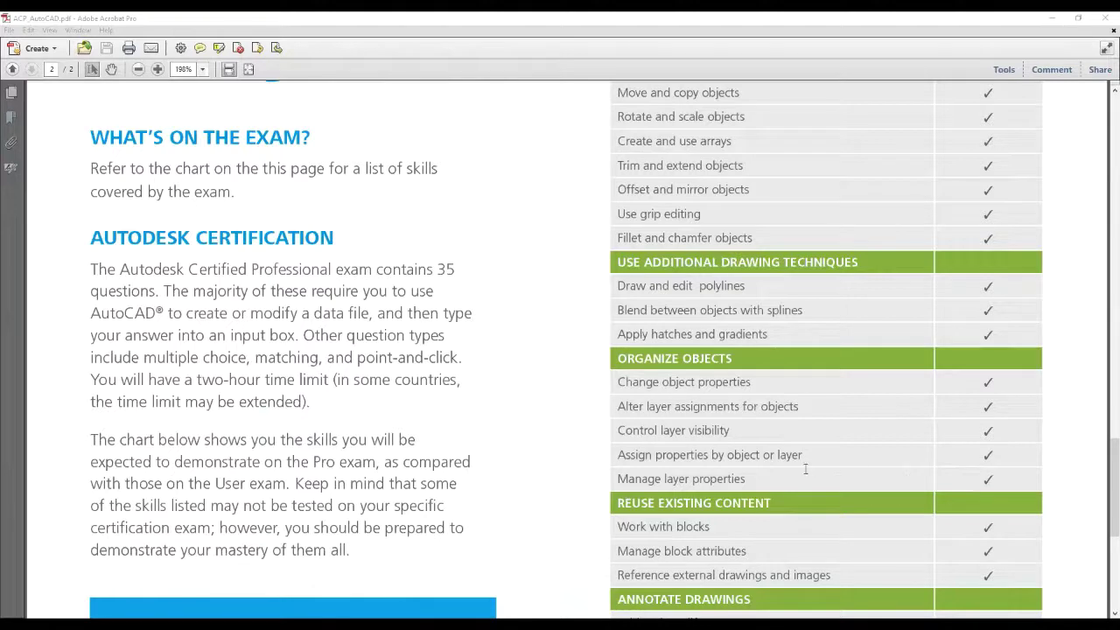
scroll(804, 468, "down", 2)
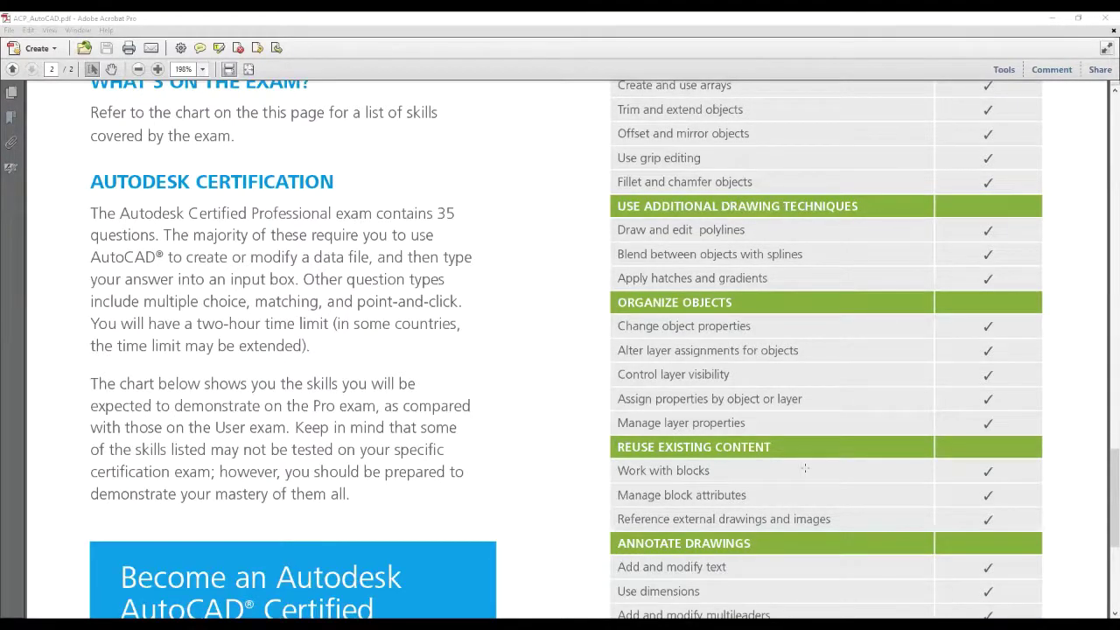
scroll(845, 457, "down", 2)
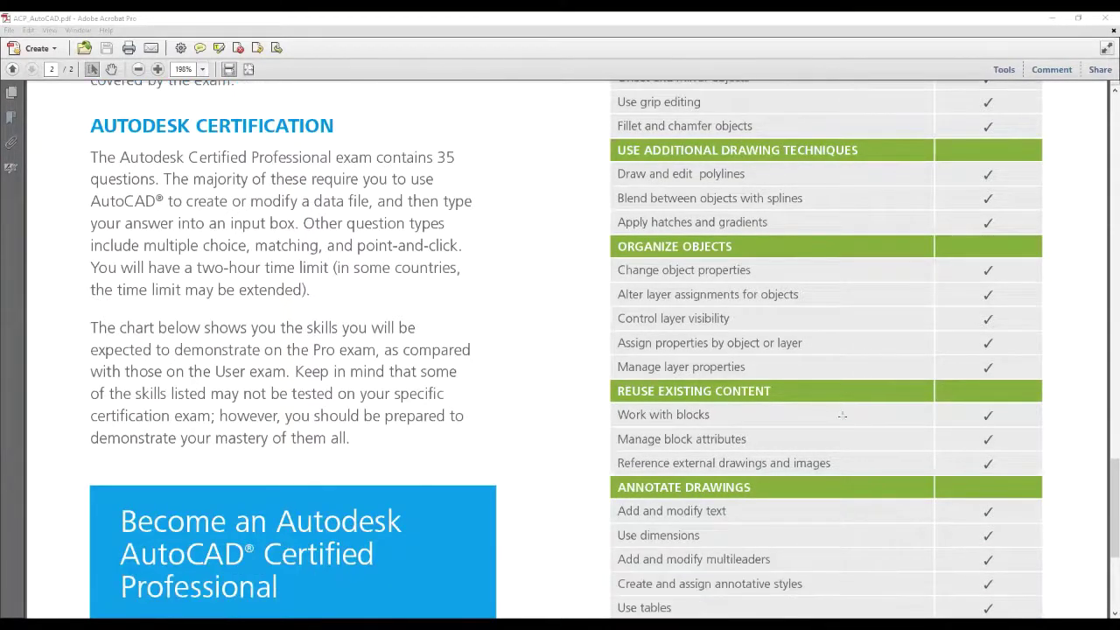
scroll(841, 415, "down", 1)
scroll(842, 415, "down", 2)
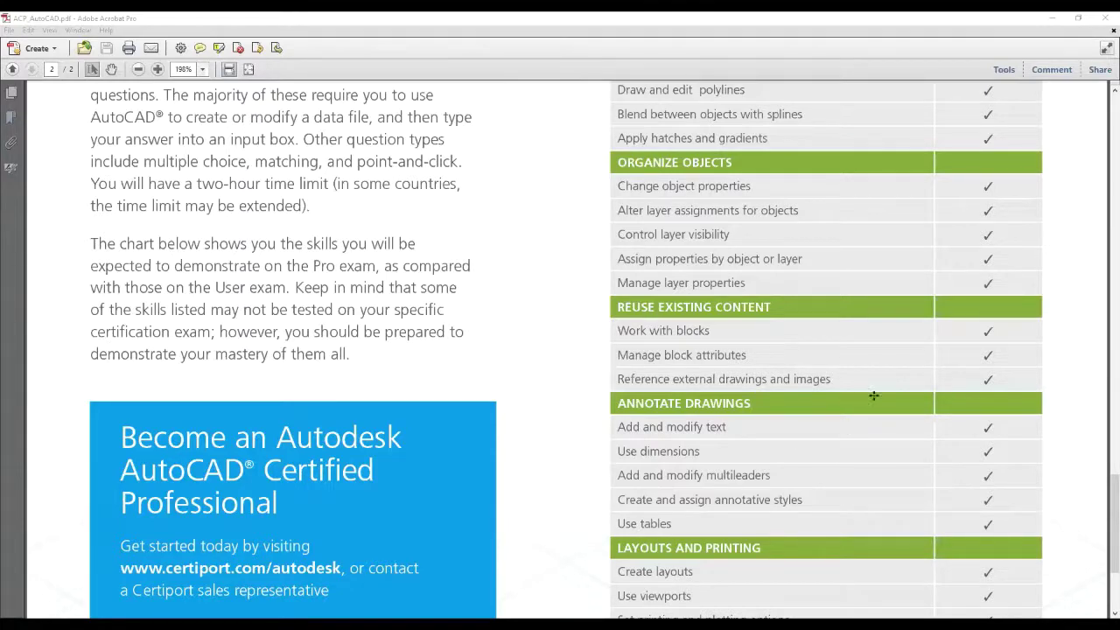
scroll(901, 393, "down", 3)
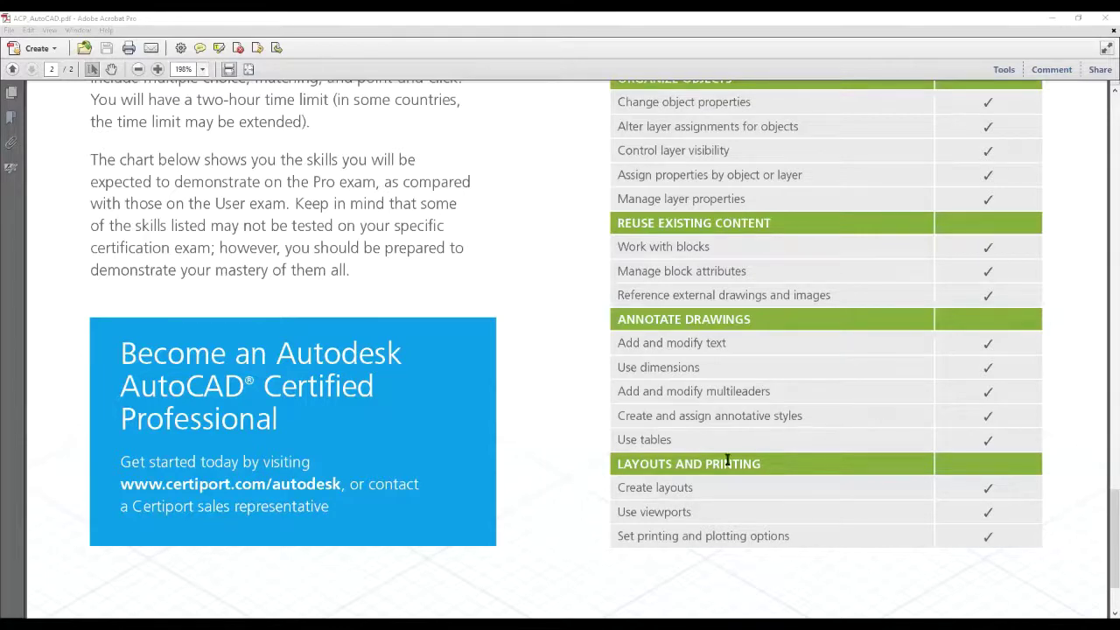
scroll(700, 433, "down", 2)
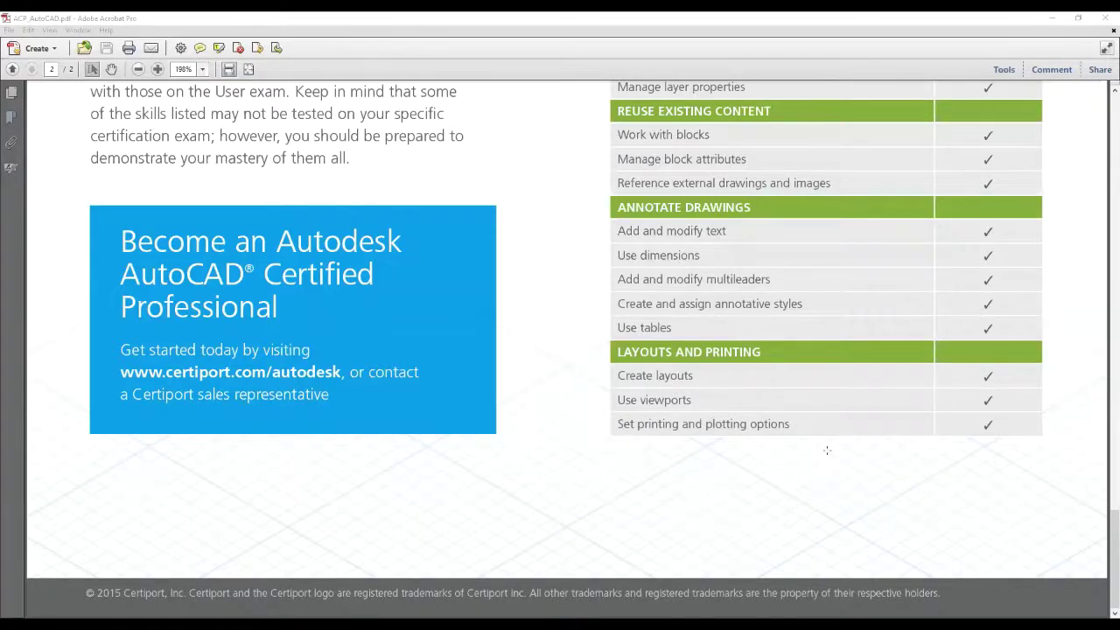
scroll(827, 447, "up", 1)
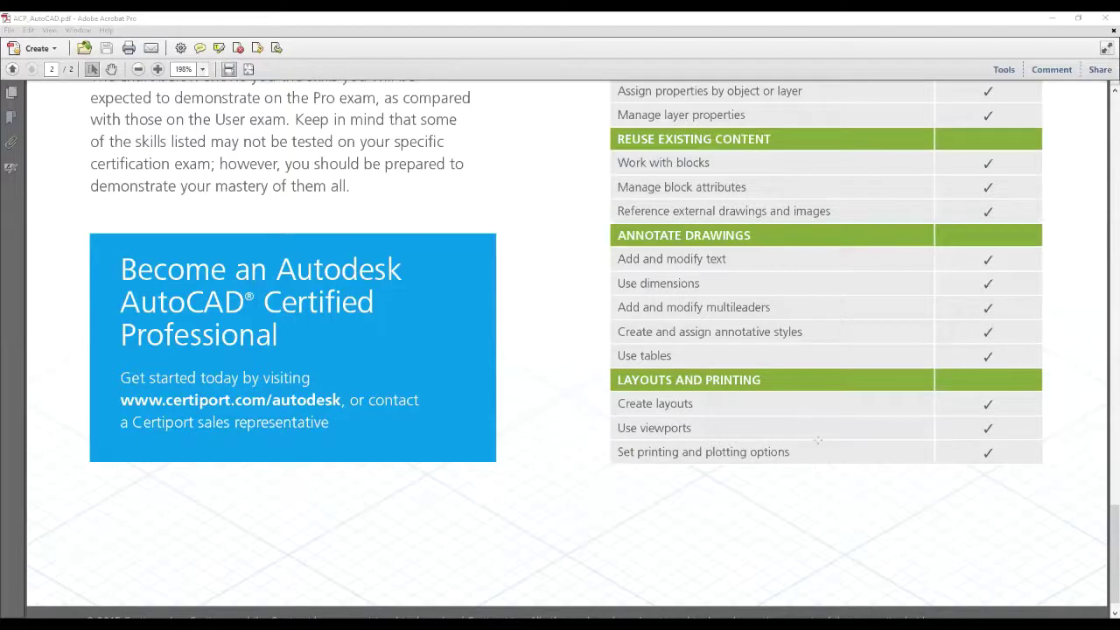
scroll(874, 435, "up", 3)
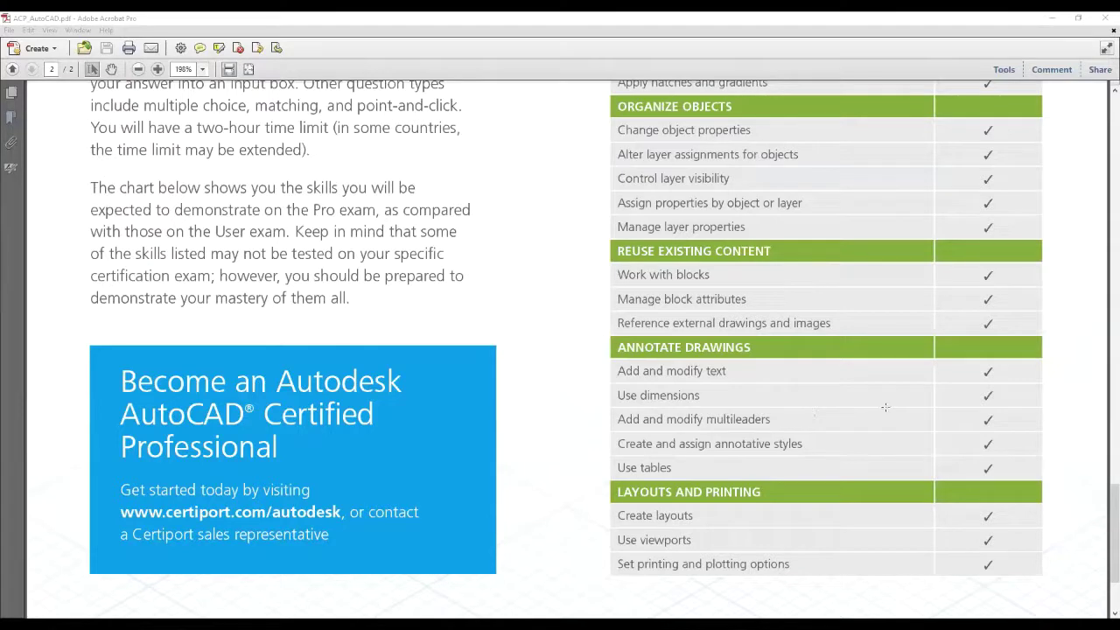
scroll(885, 406, "up", 3)
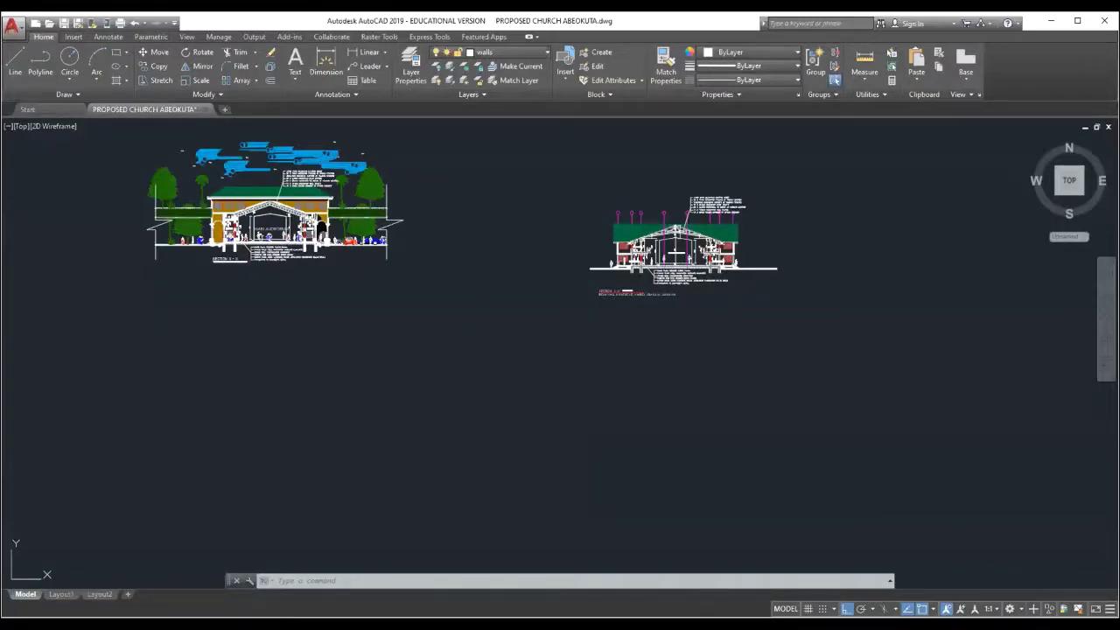
left_click(565, 376)
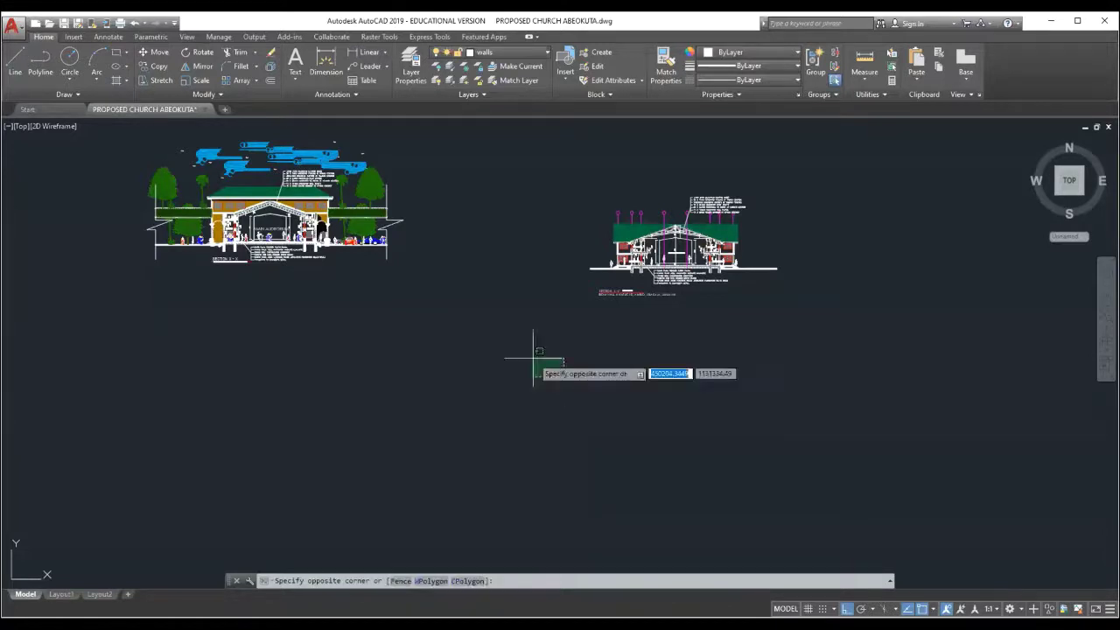
left_click(533, 357)
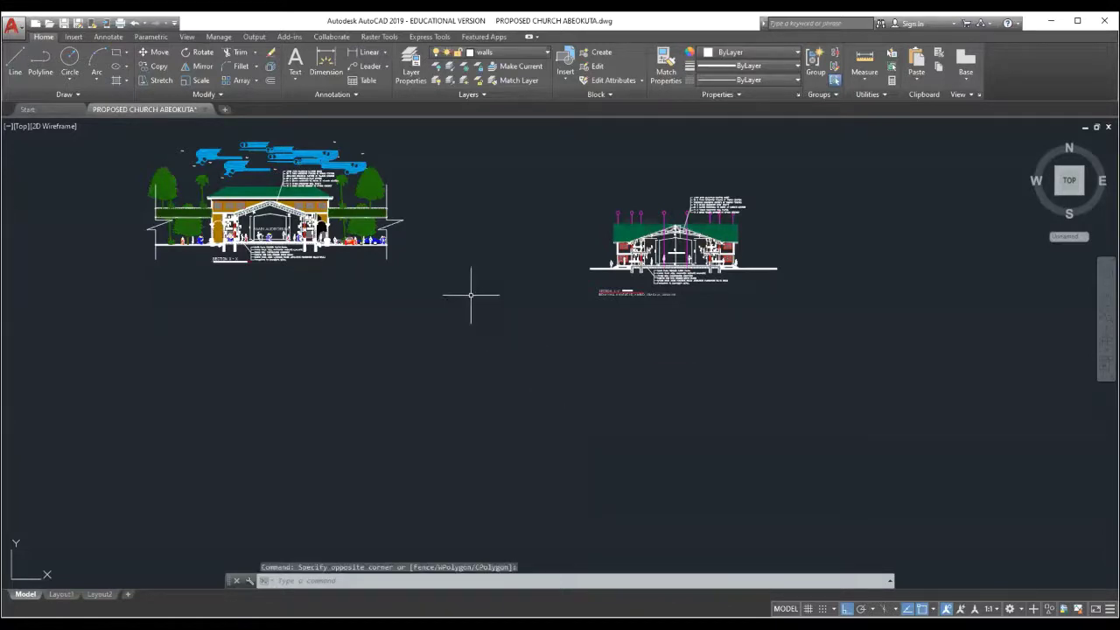
Start a rectangle and place its first corner on the empty canvas
scroll(510, 226, "up", 2)
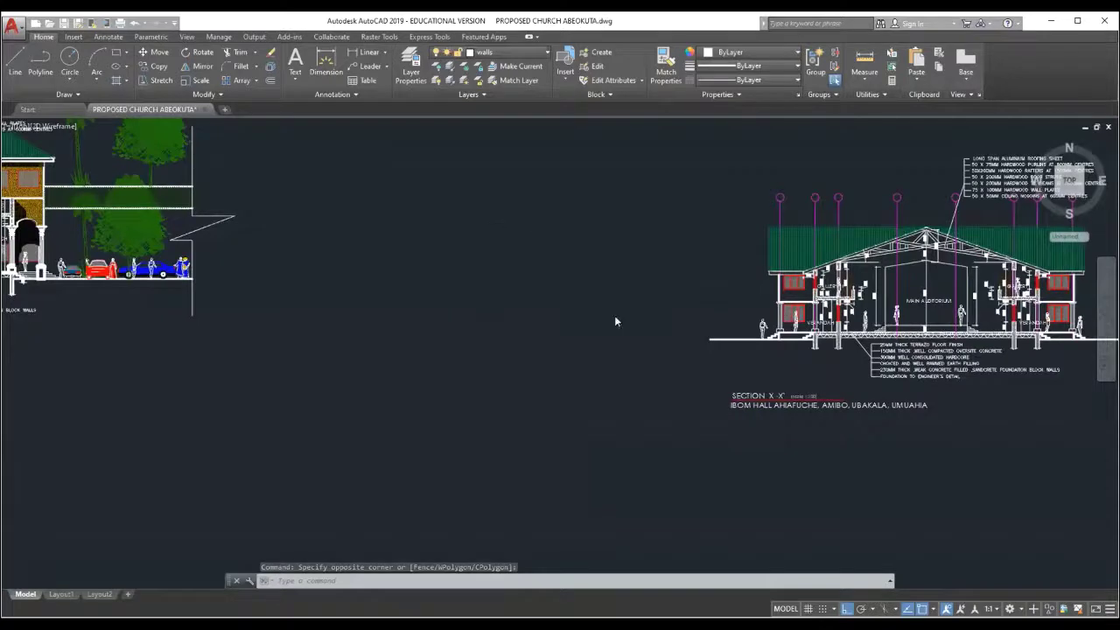
scroll(543, 232, "up", 2)
scroll(911, 408, "up", 1)
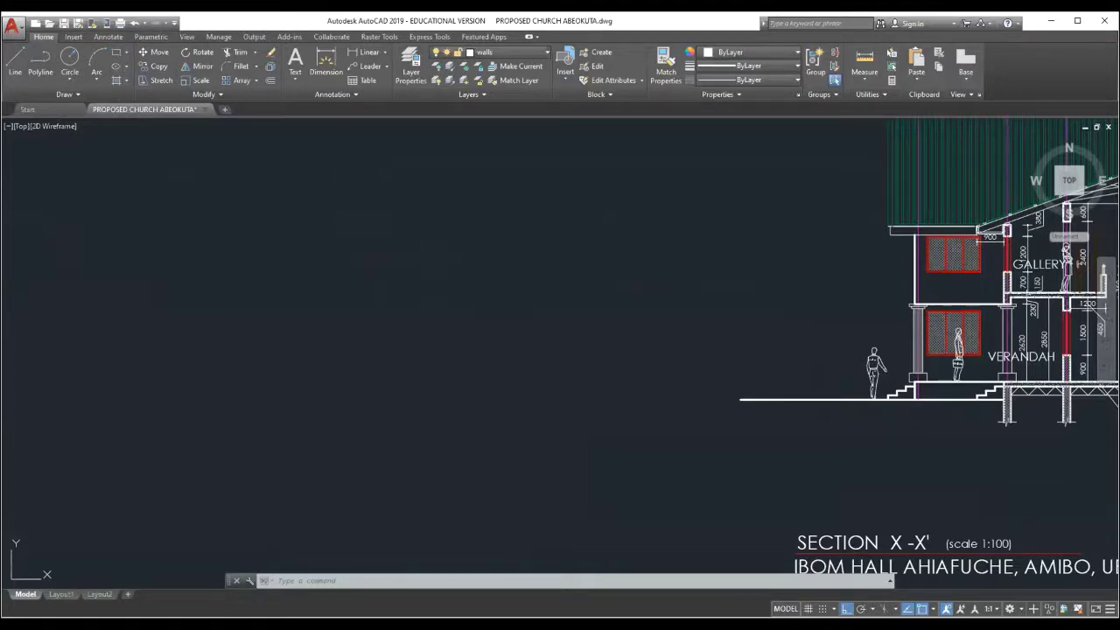
left_click(115, 52)
left_click(318, 227)
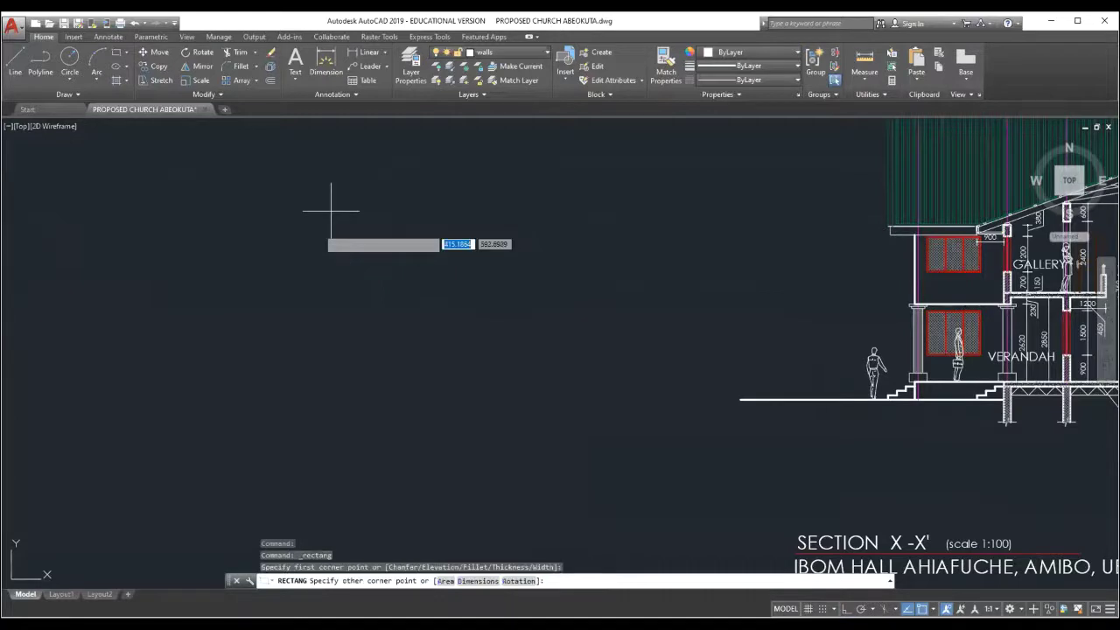
Set the rectangle's opposite corner, then draw a similar-sized circle just to its right
left_click(378, 259)
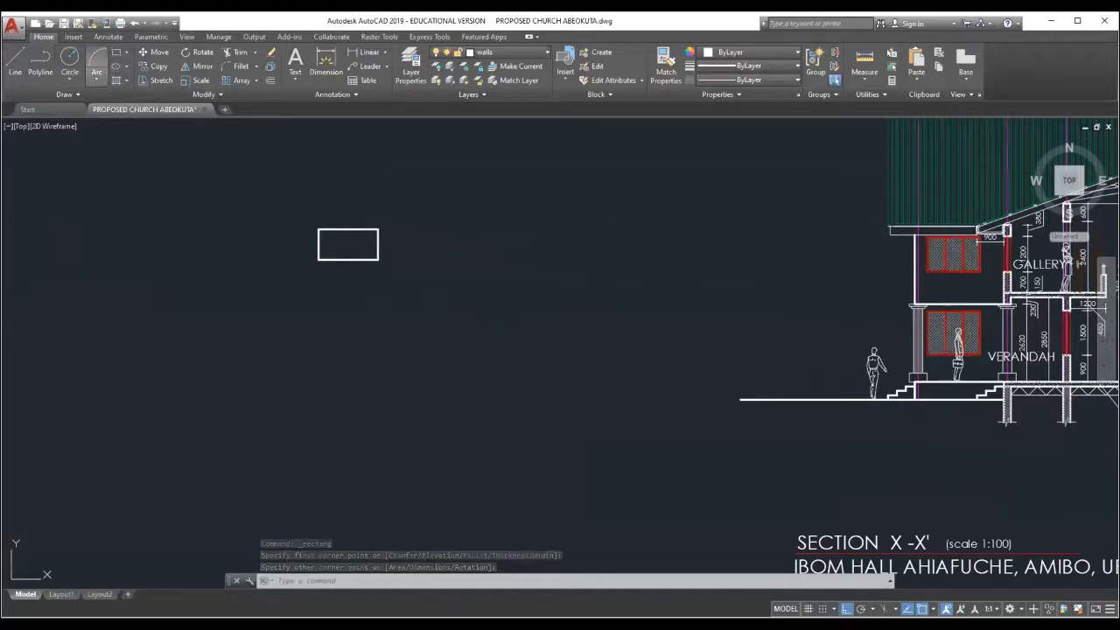
left_click(69, 60)
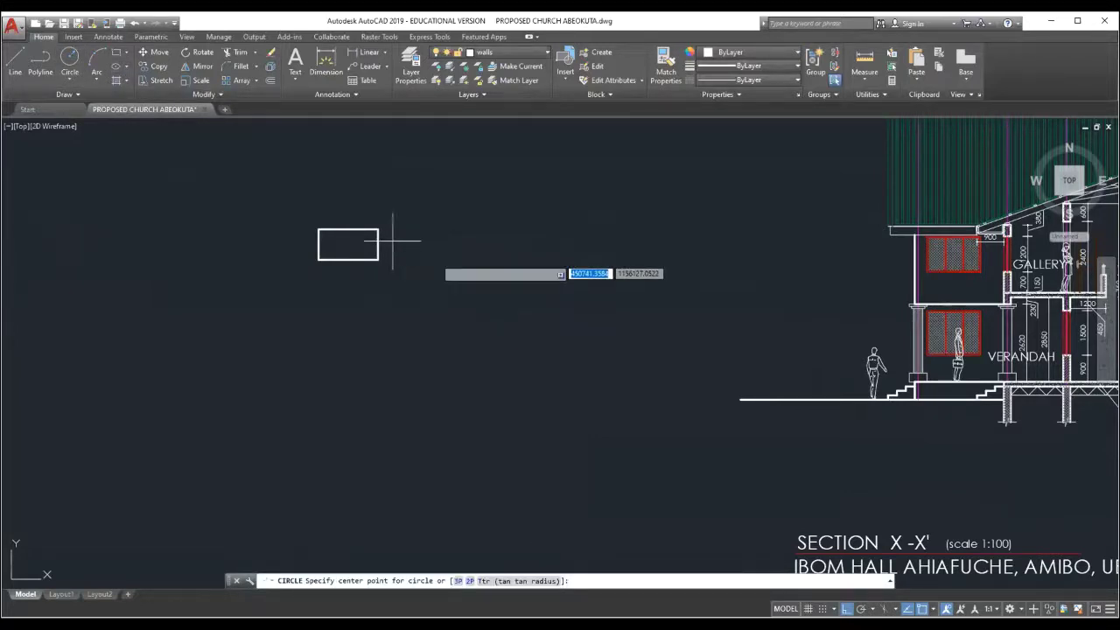
left_click(440, 256)
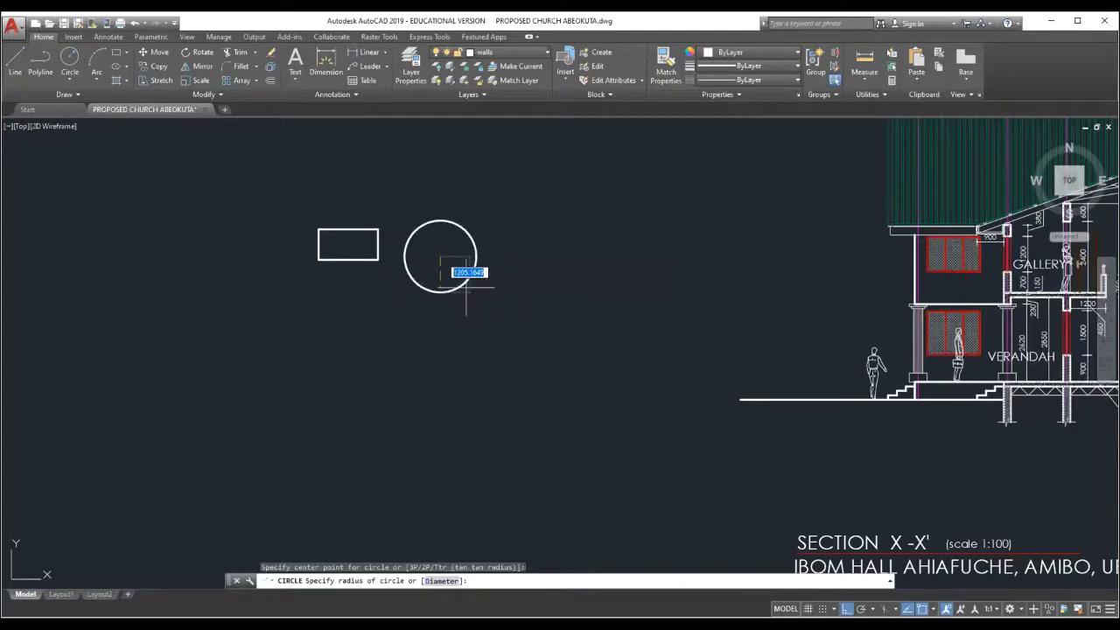
left_click(466, 280)
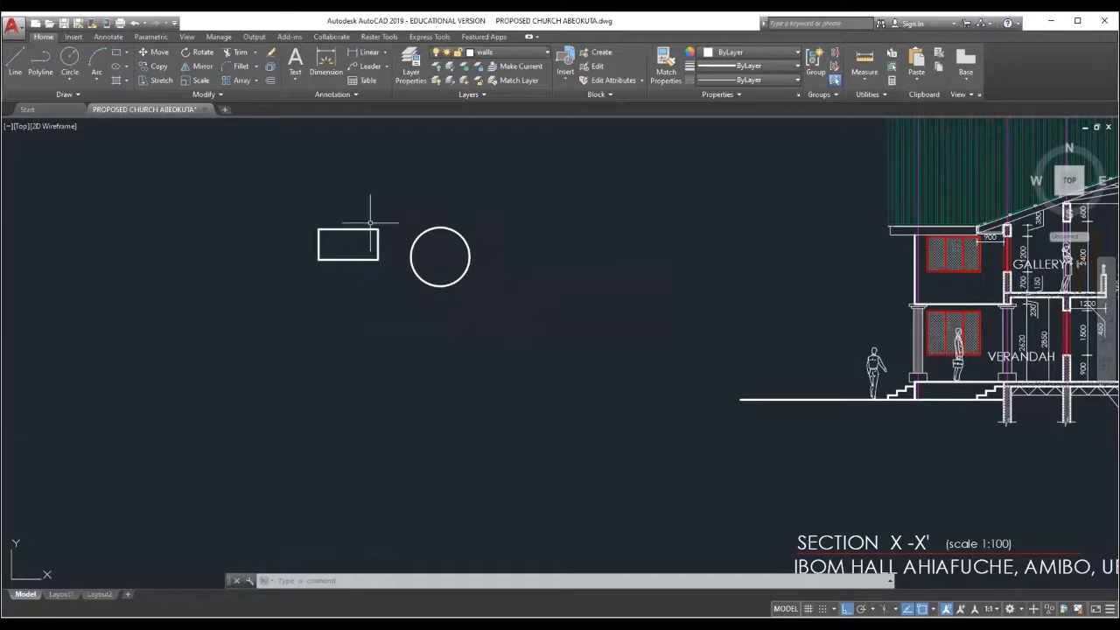
scroll(368, 224, "up", 4)
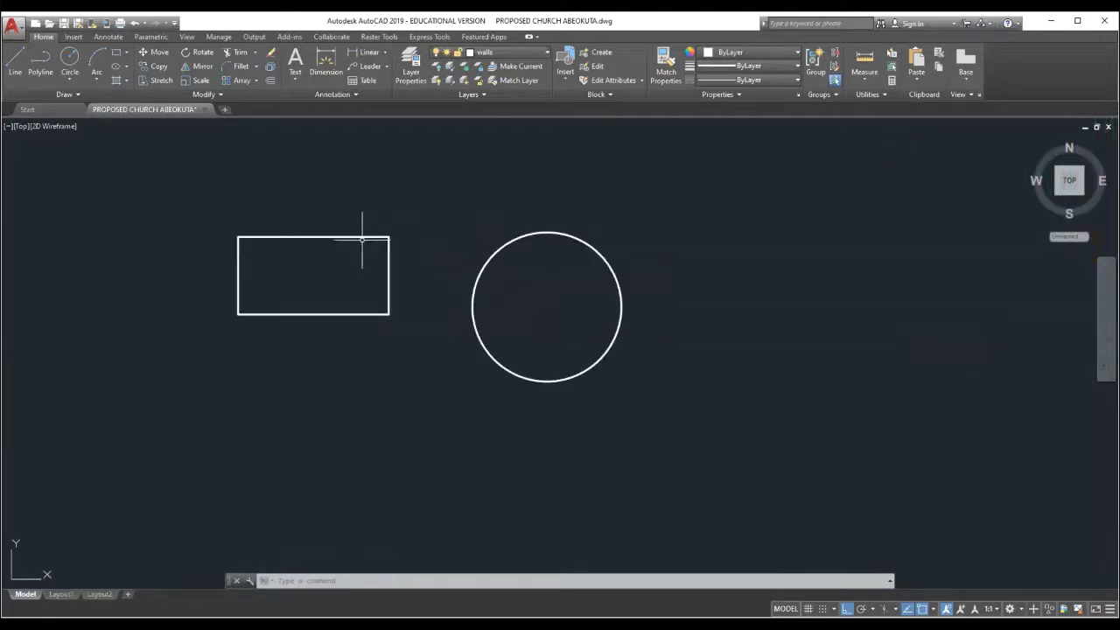
scroll(362, 192, "down", 2)
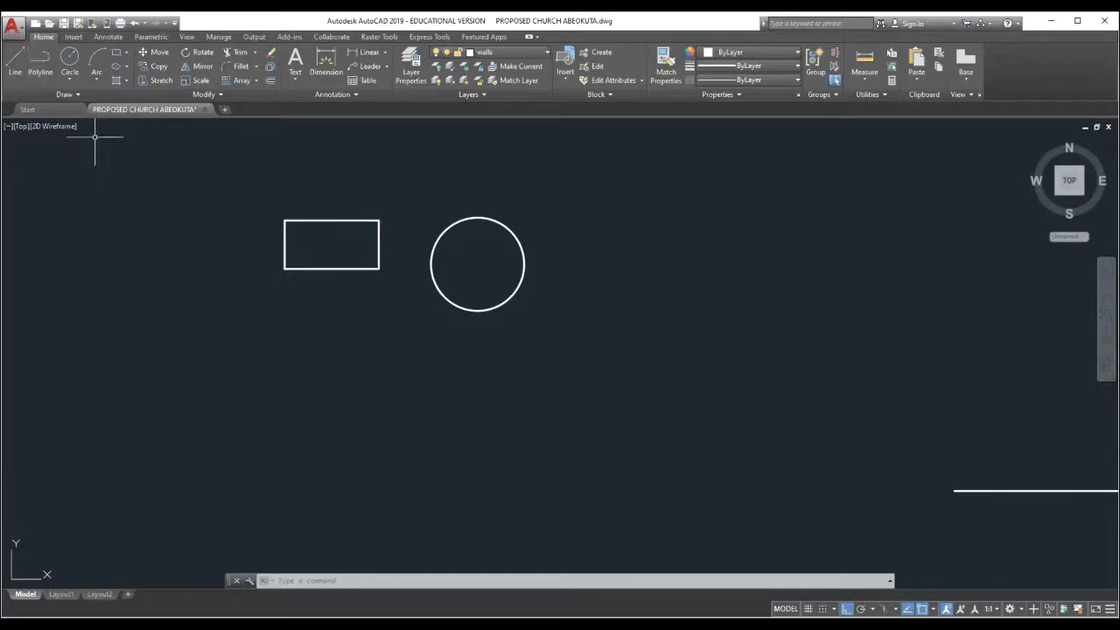
Draw a four-segment zigzag polyline below the rectangle with ortho off, ending at upper right
left_click(40, 63)
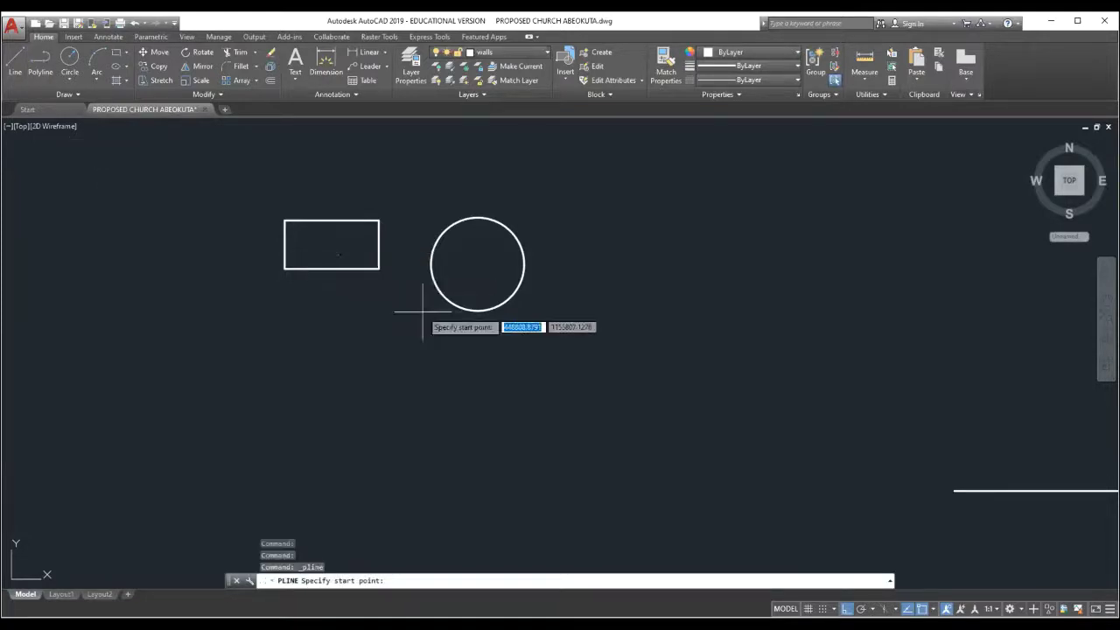
scroll(366, 446, "up", 2)
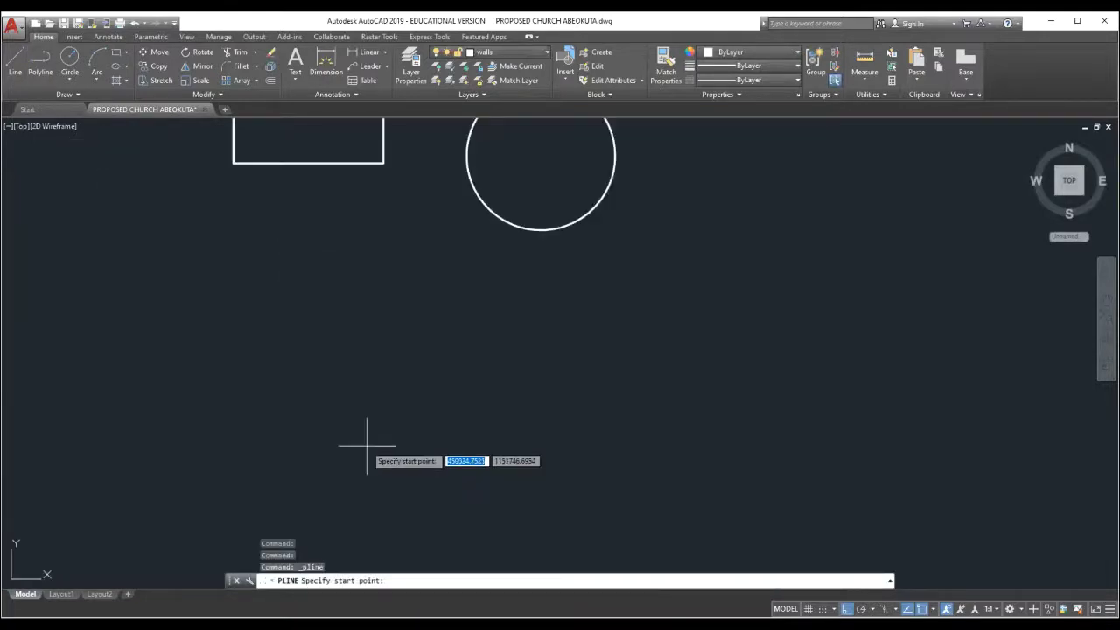
left_click(300, 292)
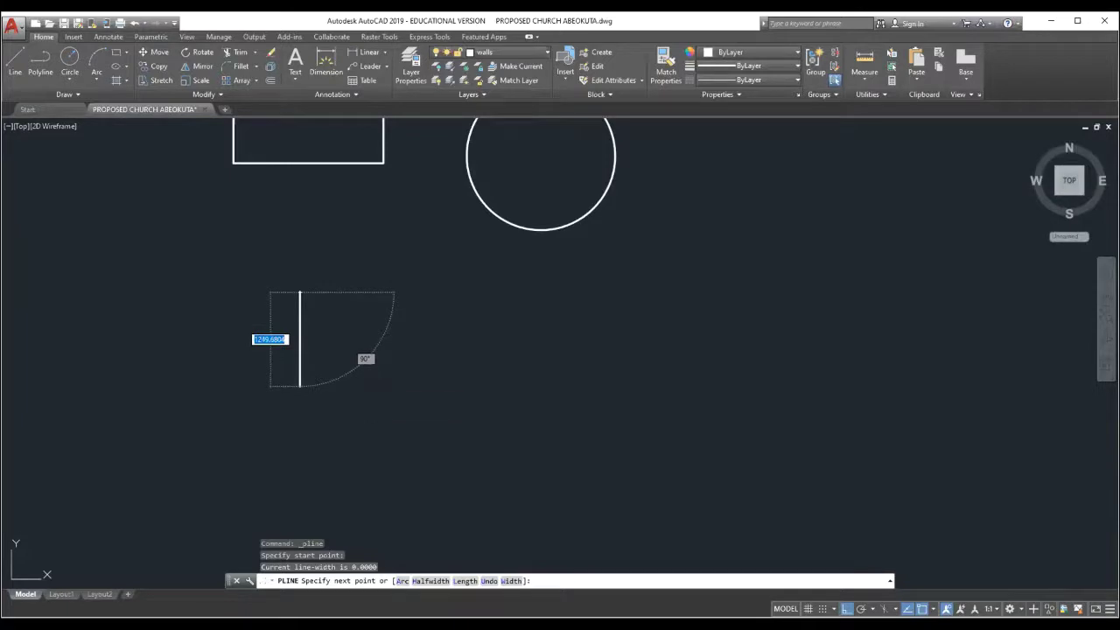
key("F8")
left_click(399, 403)
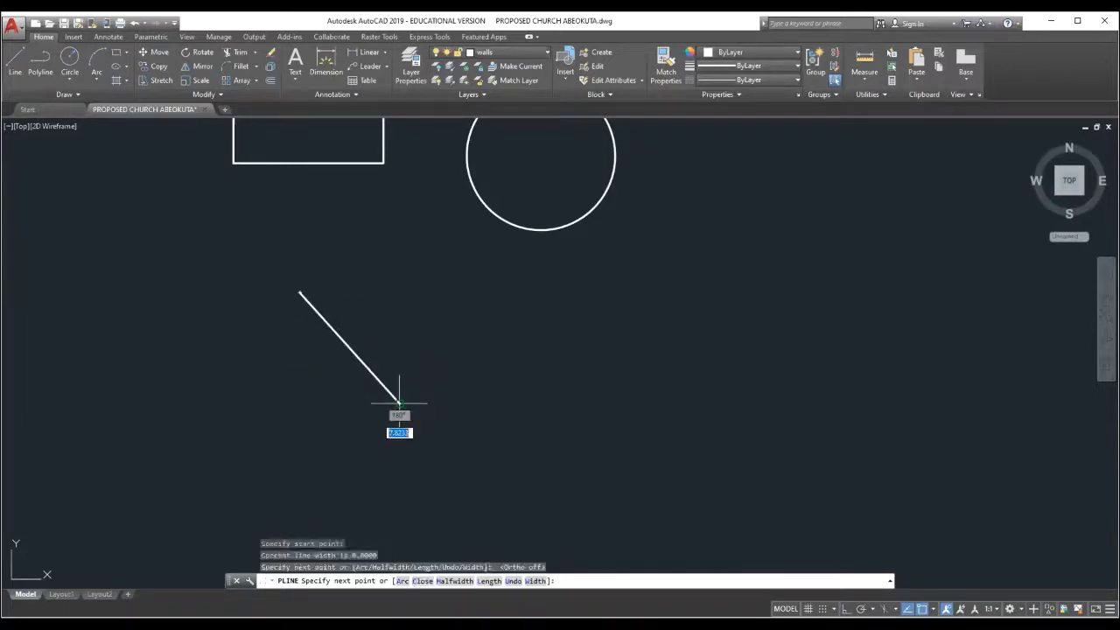
left_click(493, 252)
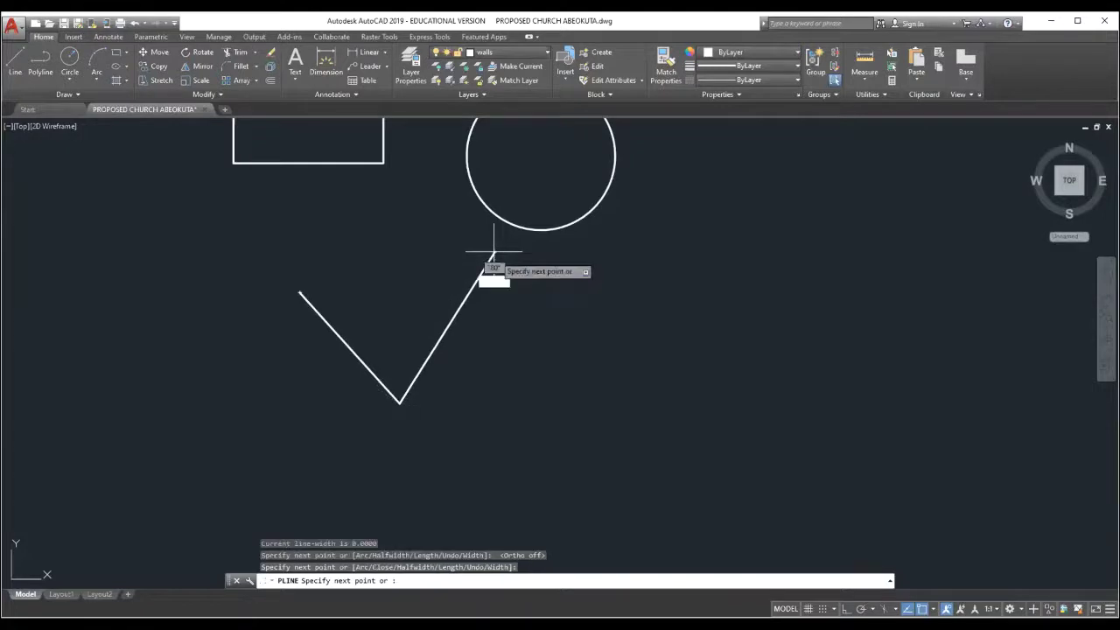
left_click(703, 512)
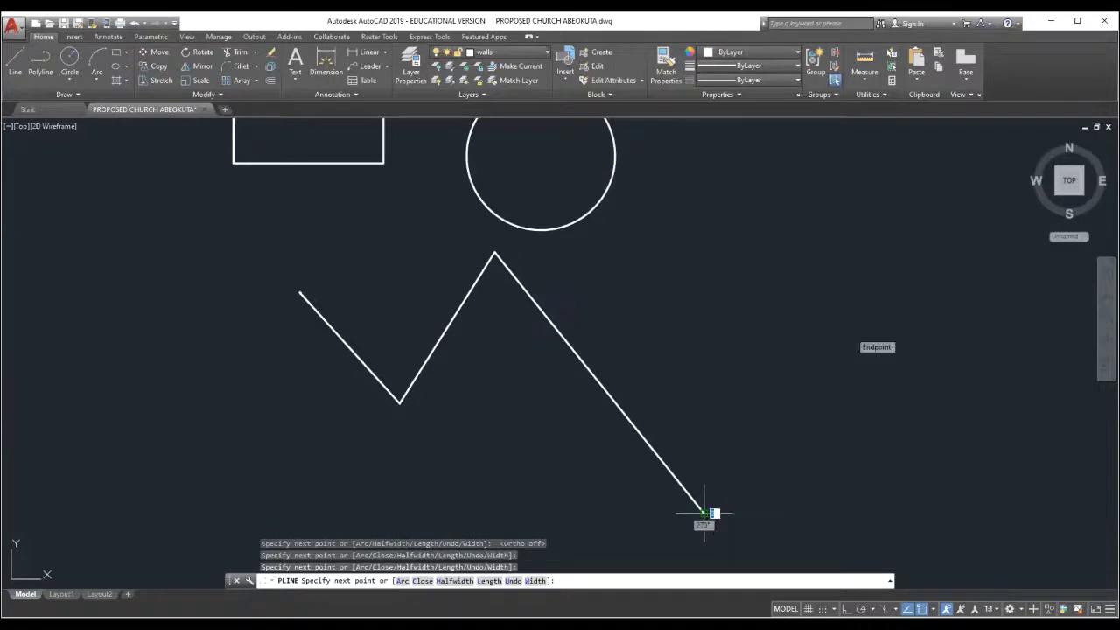
left_click(923, 201)
right_click(923, 202)
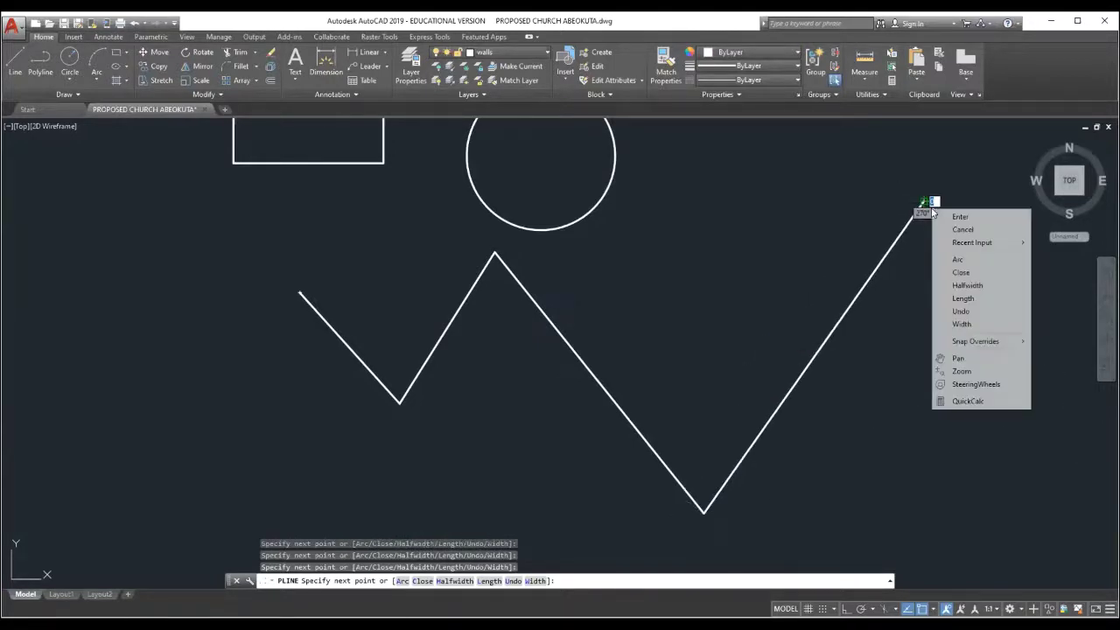
left_click(943, 216)
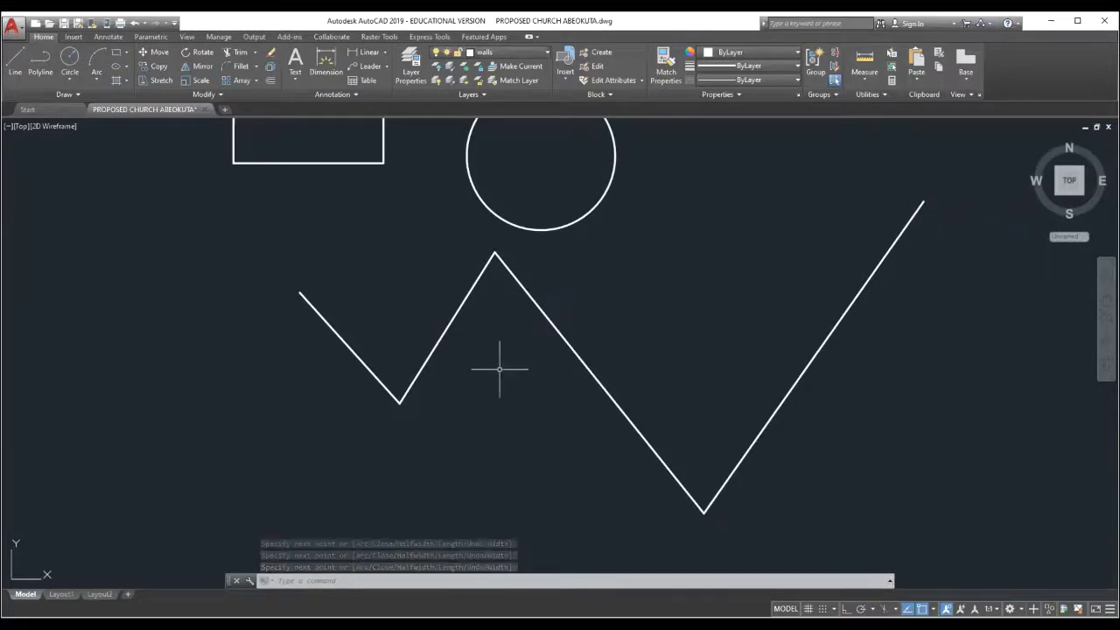
left_click(557, 326)
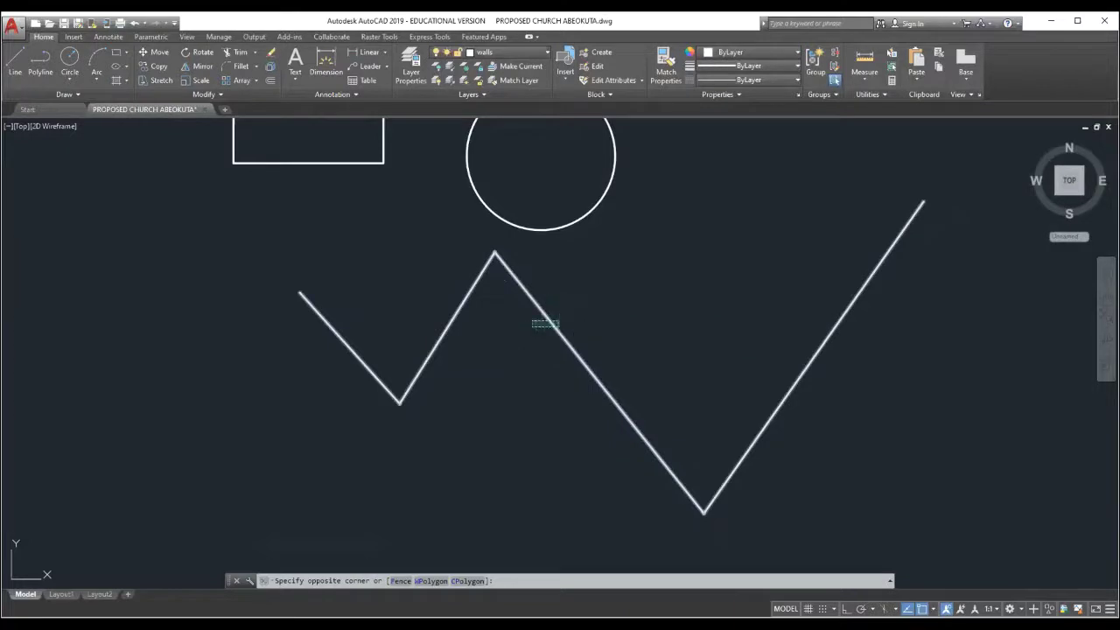
left_click(529, 320)
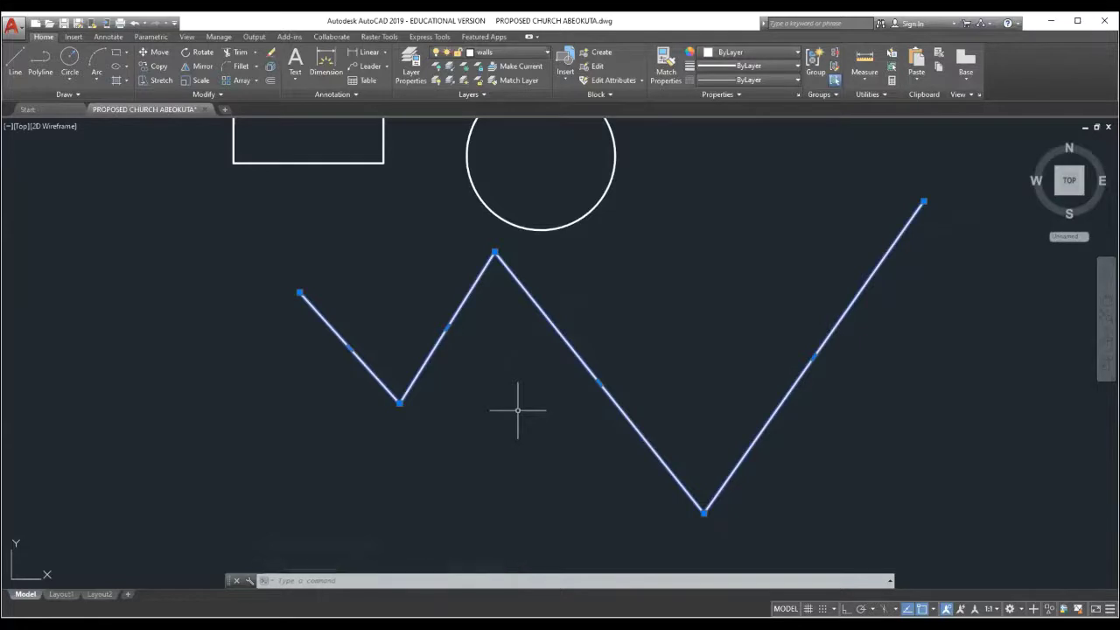
key("Escape")
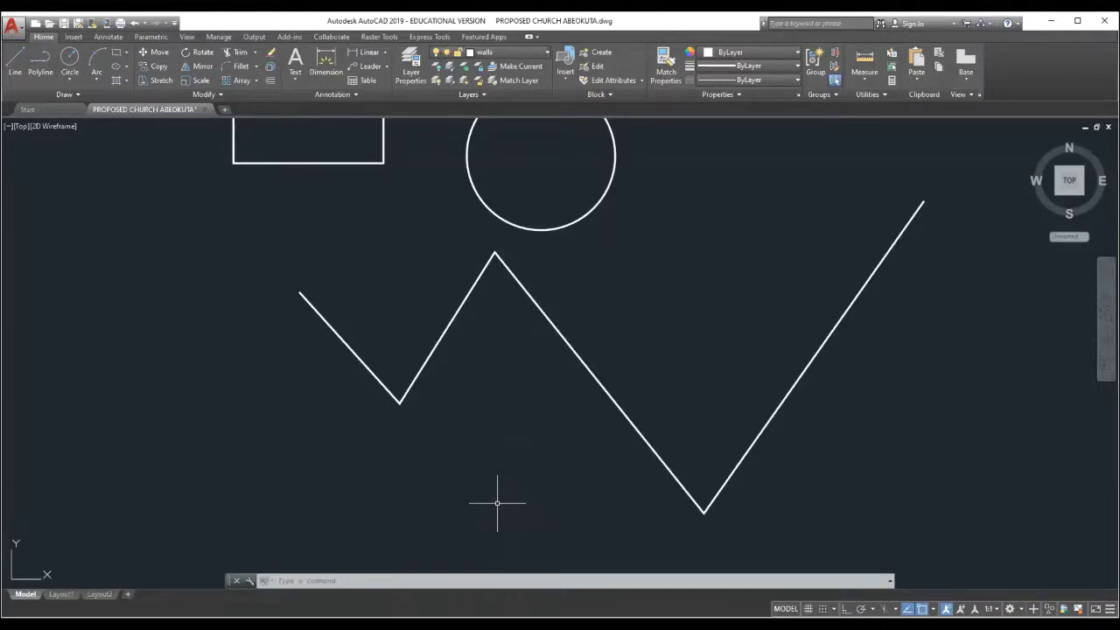
left_click(298, 580)
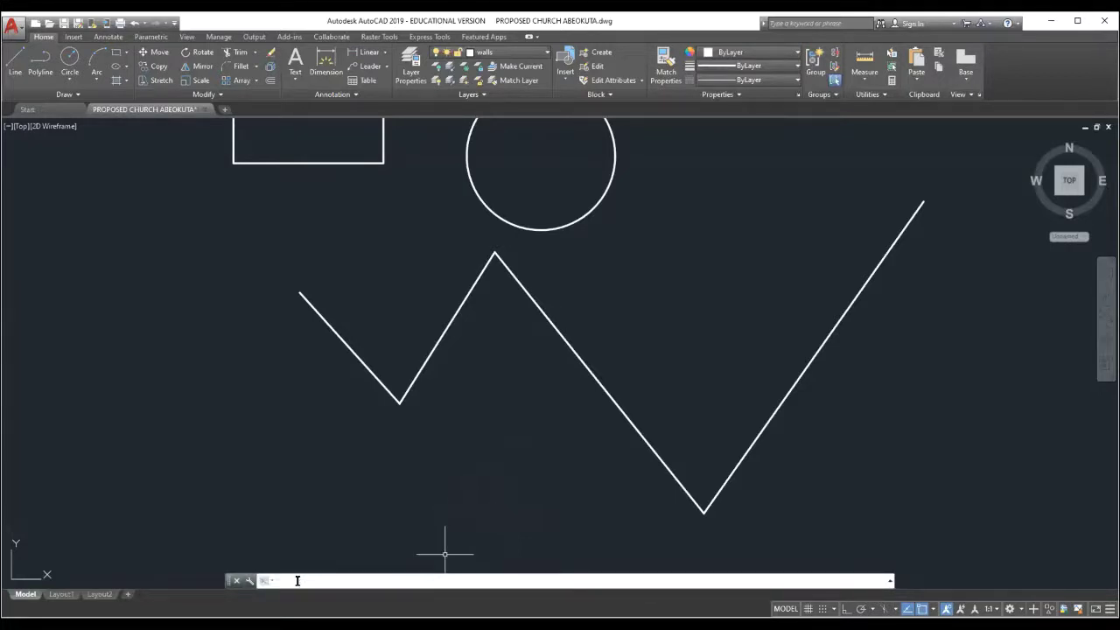
type("pedit")
Use PEDIT Width to give the whole zigzag polyline a uniform width of 10
left_click(297, 581)
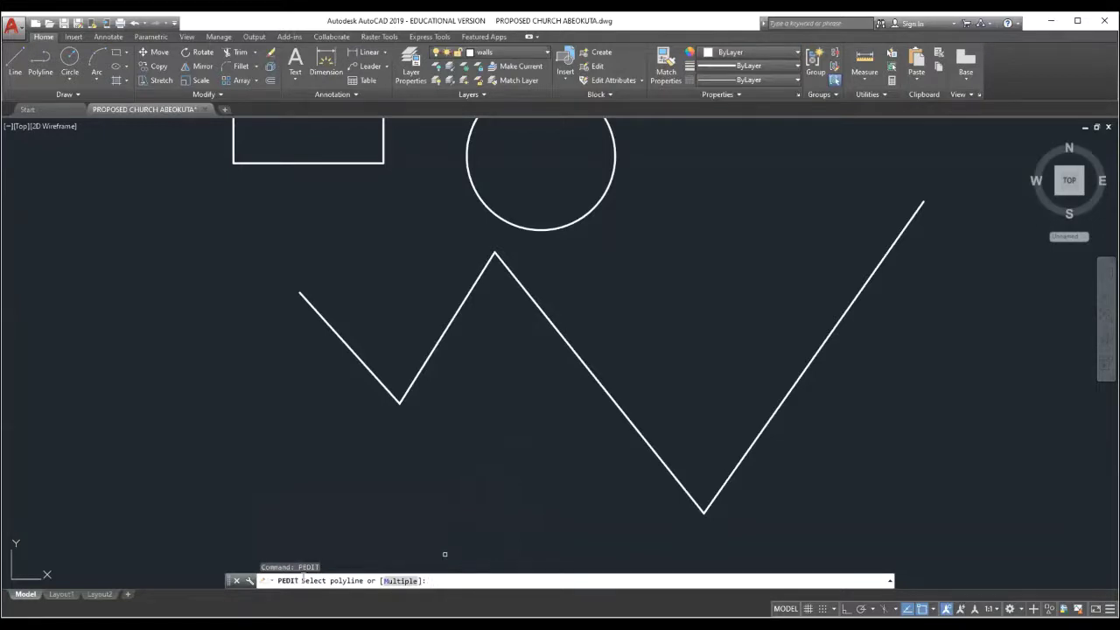
left_click(382, 378)
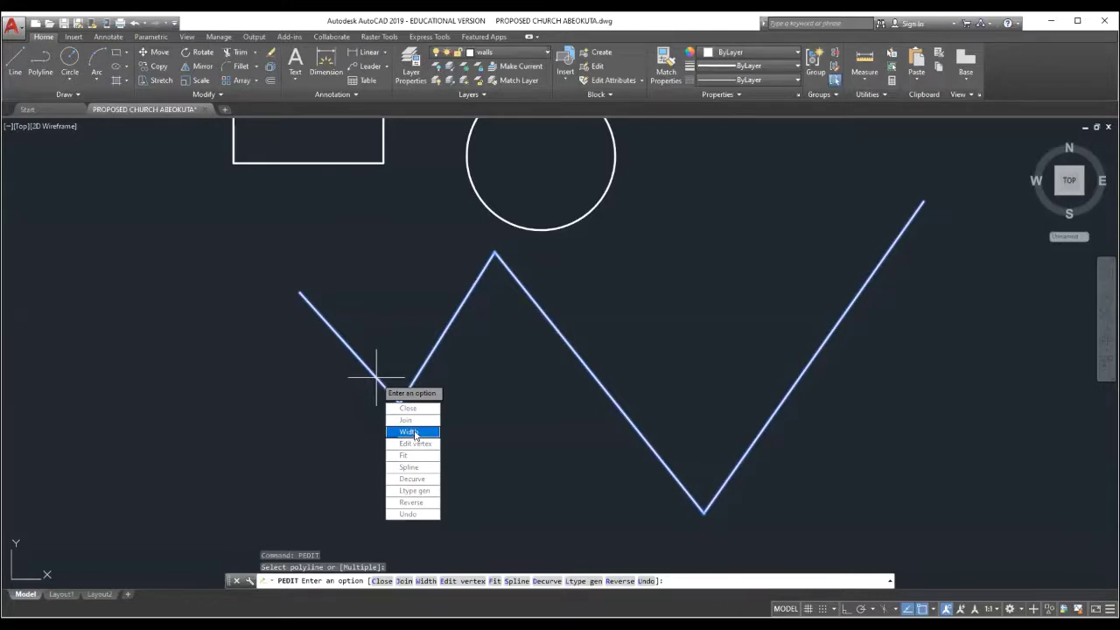
left_click(414, 432)
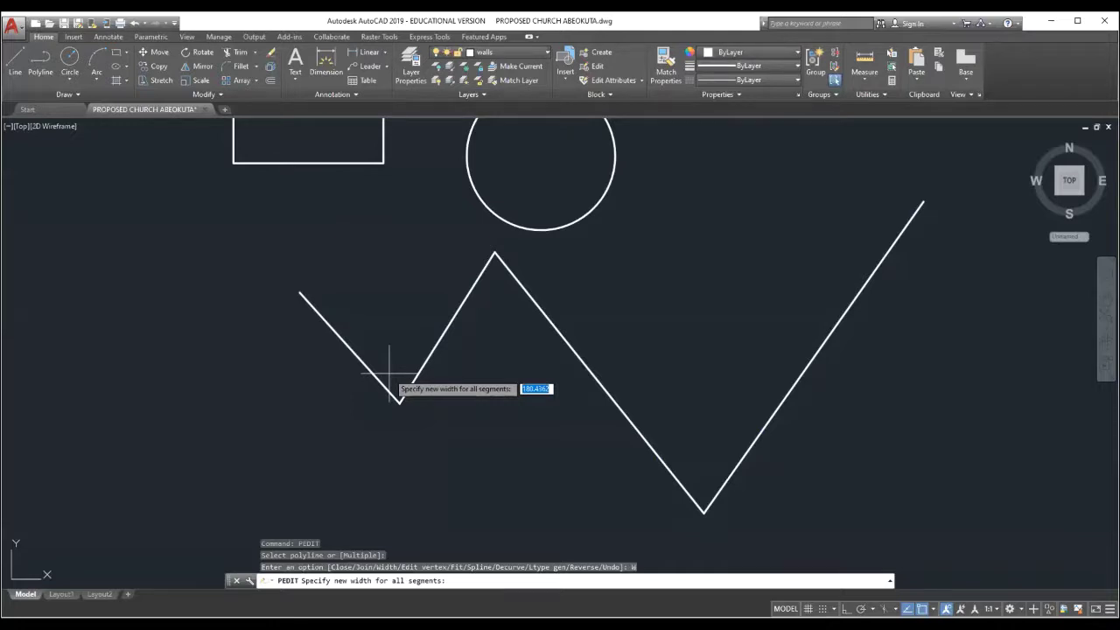
type("10")
key("Return")
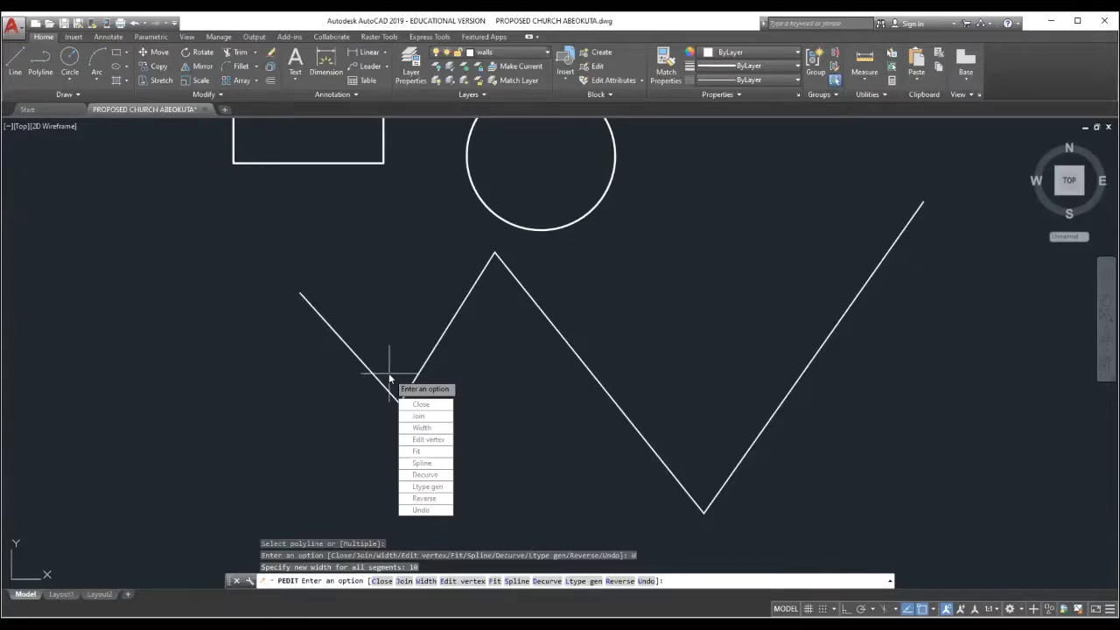
key("Return")
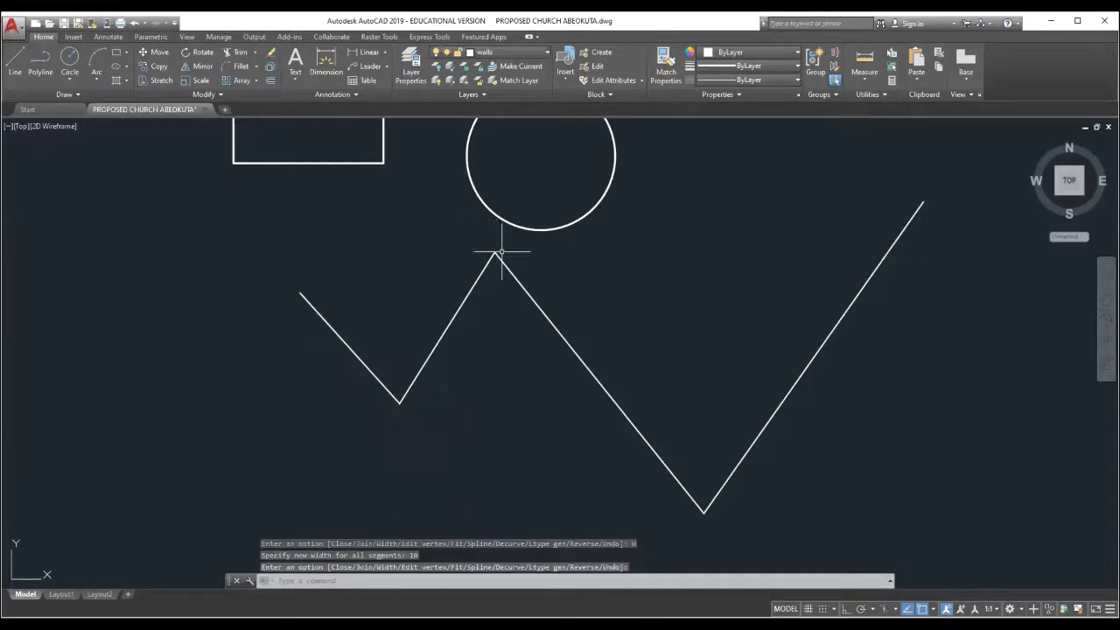
scroll(488, 253, "up", 3)
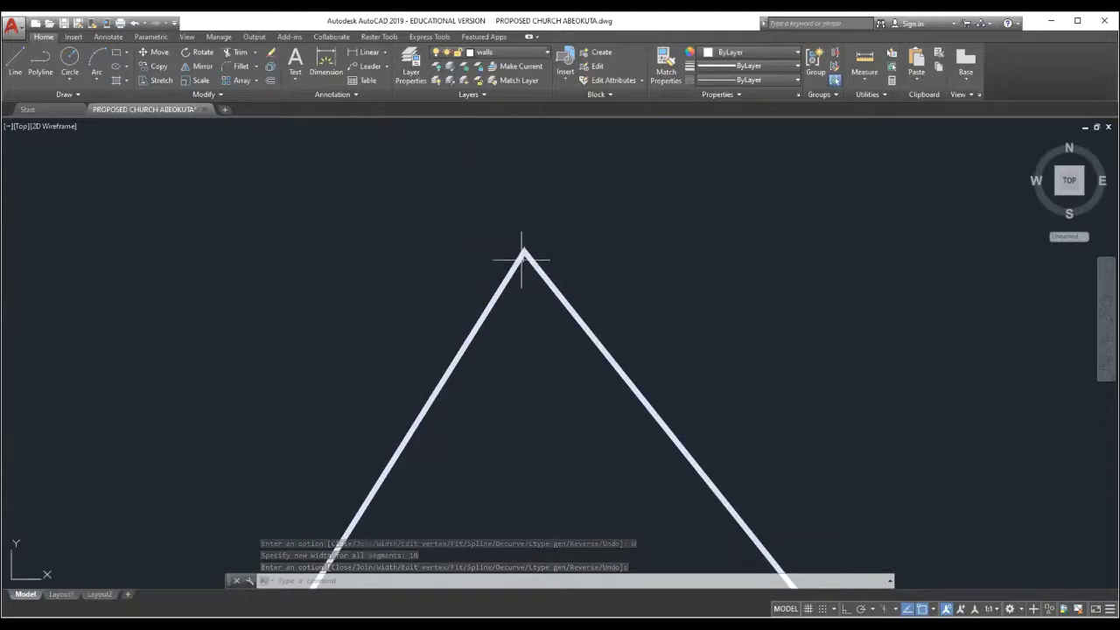
scroll(517, 248, "up", 1)
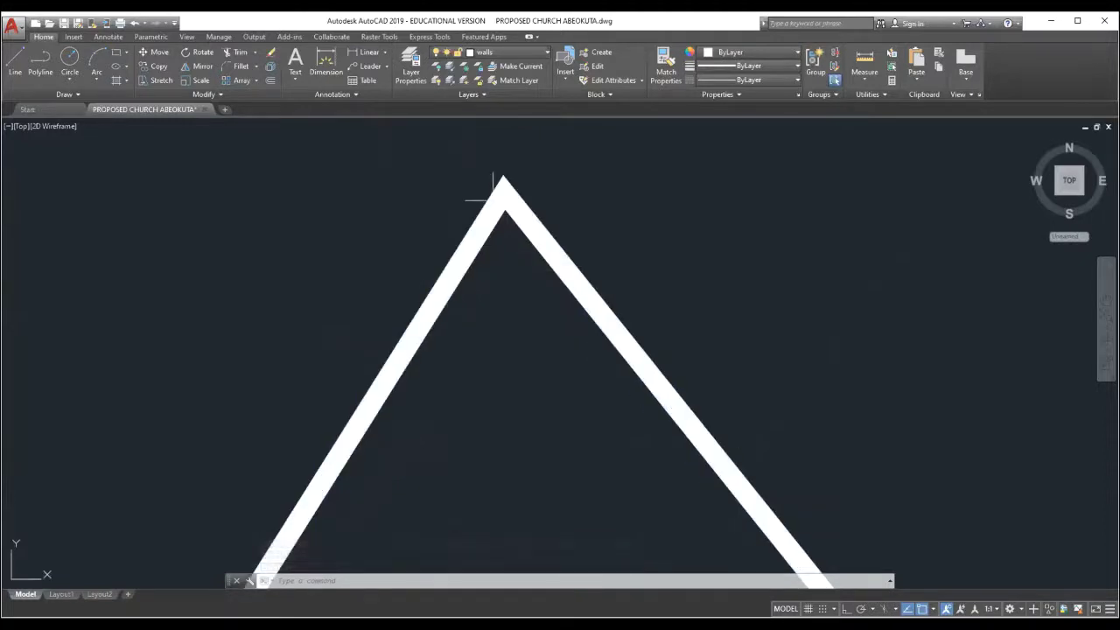
middle_click_drag(493, 200, 512, 219)
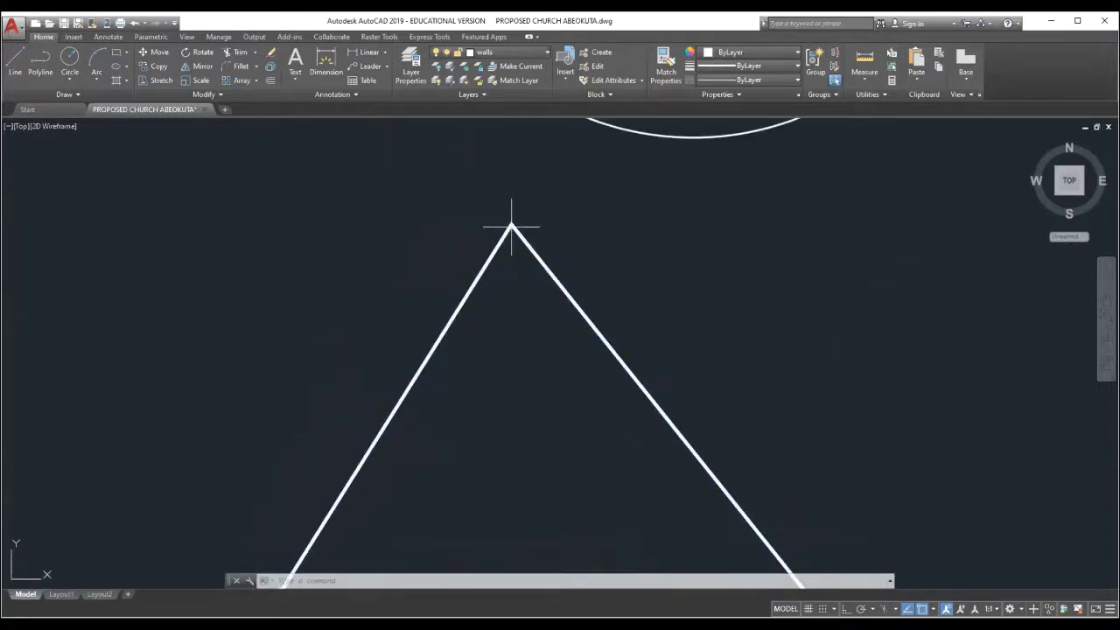
scroll(525, 241, "up", 4)
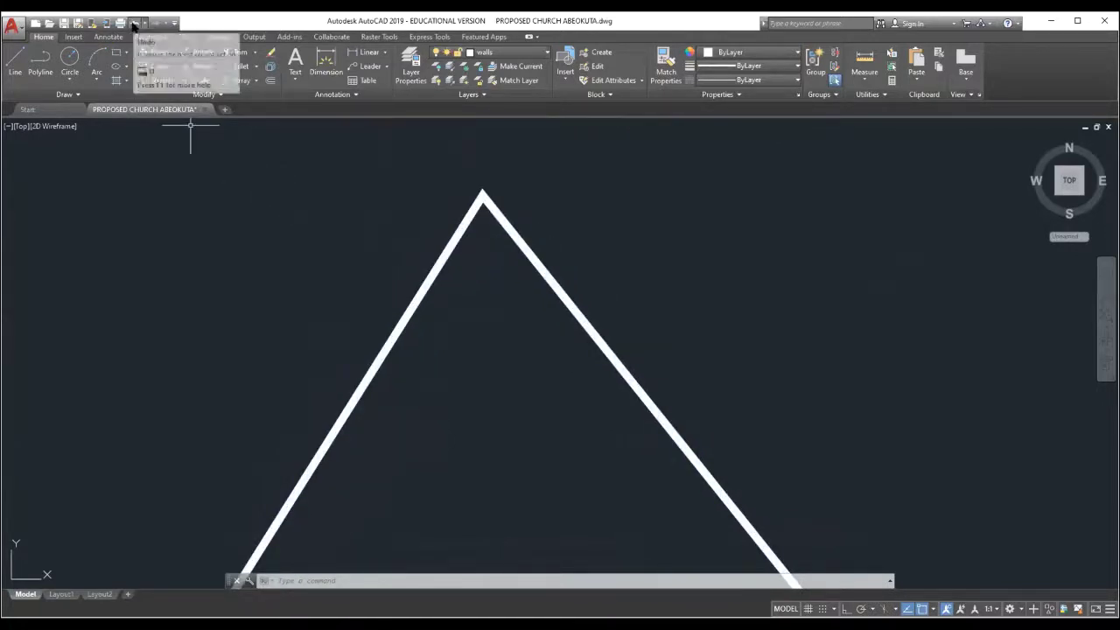
Undo the width change and spline-fit the zigzag polyline with PEDIT
left_click(134, 24)
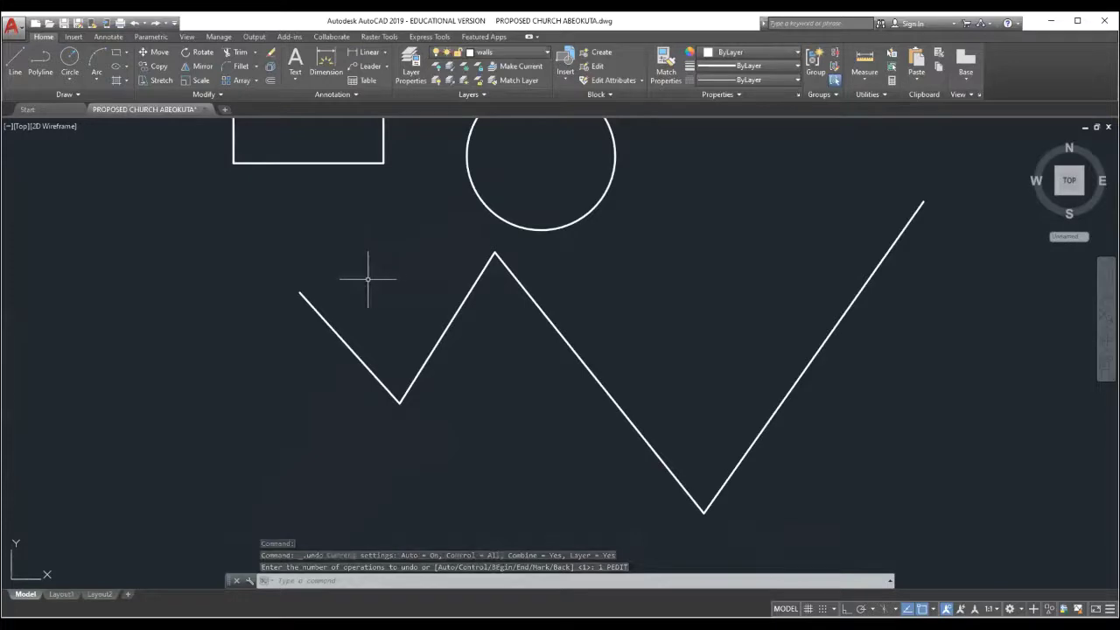
type("pedit")
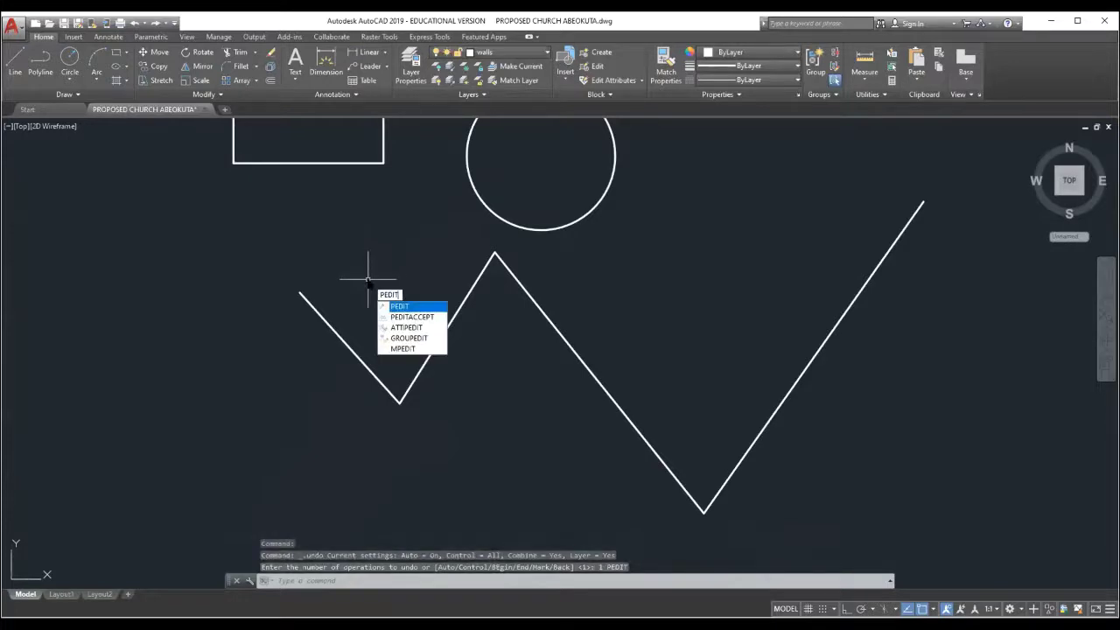
left_click(424, 308)
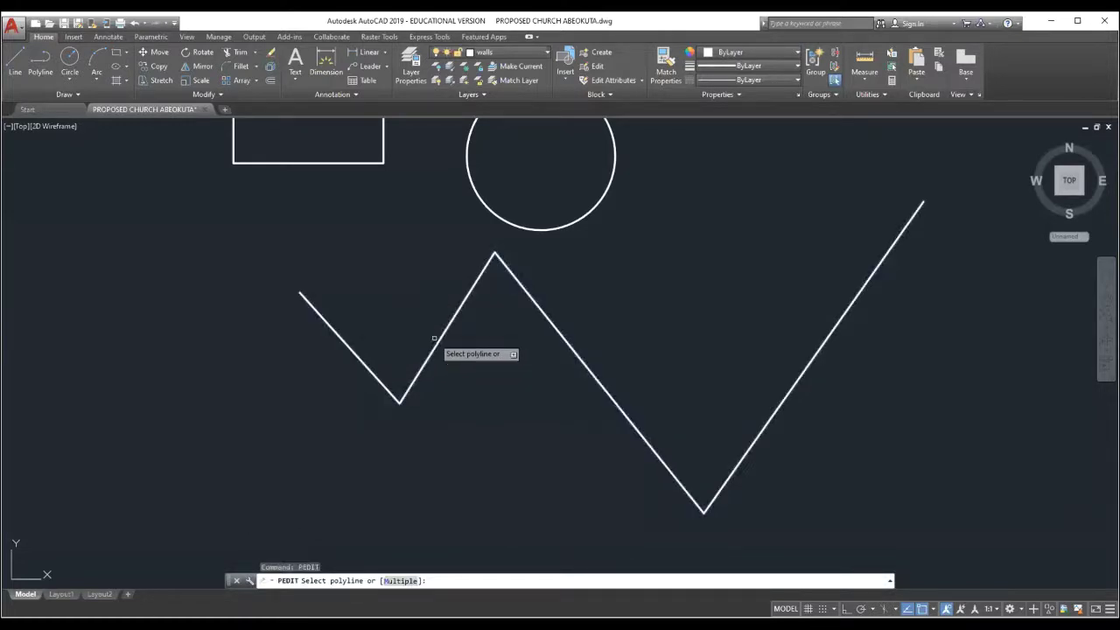
left_click(436, 341)
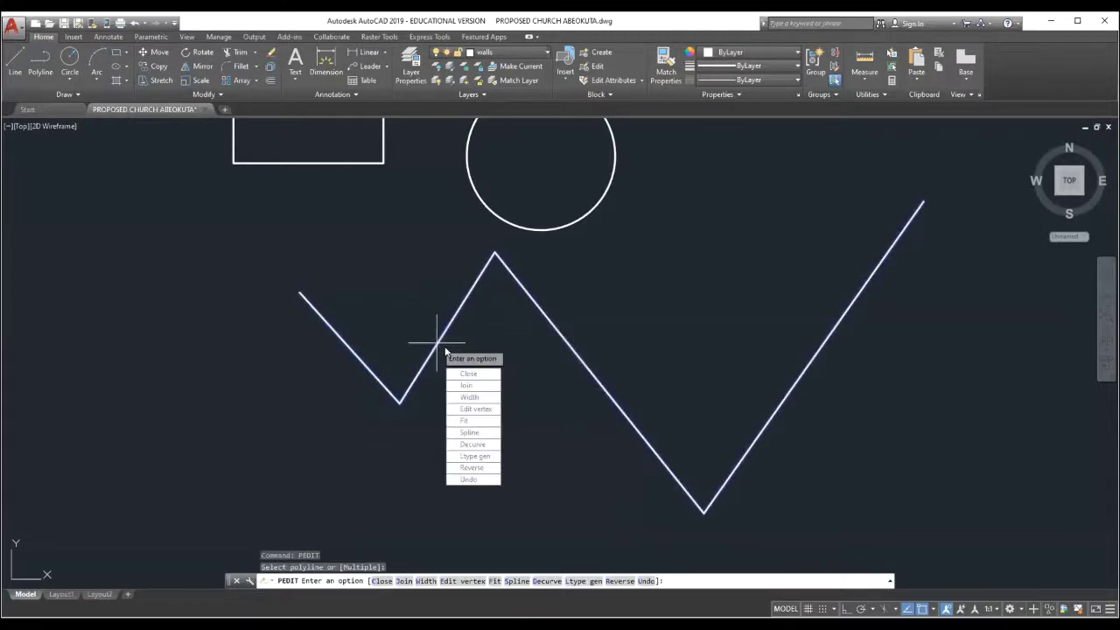
left_click(474, 435)
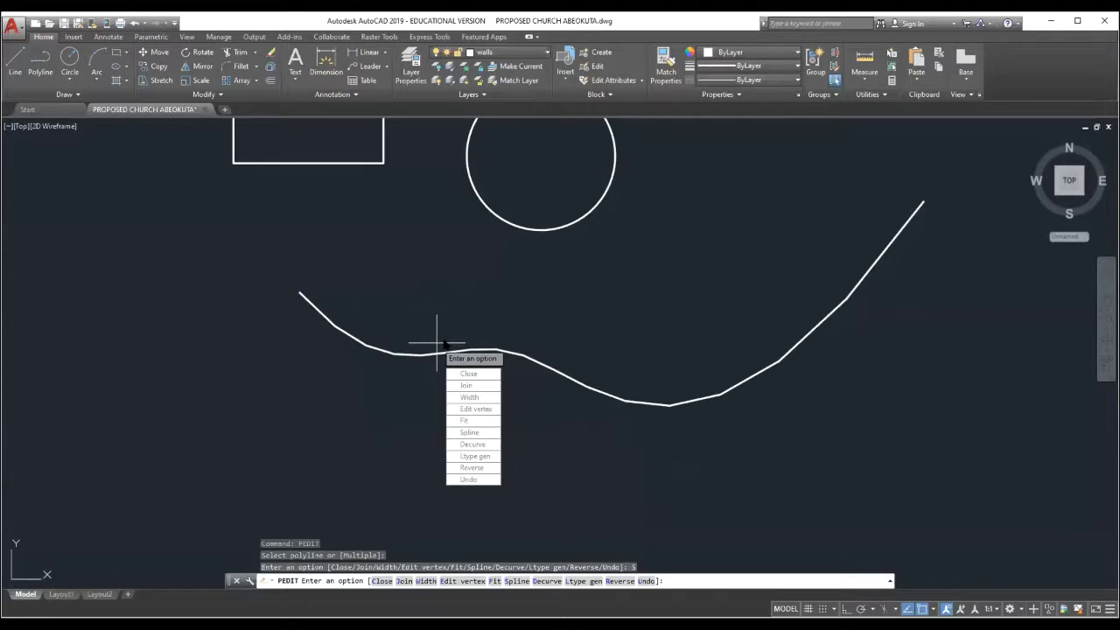
Exit the repeated PEDIT command without editing anything further
key("Return")
key("Return")
right_click(515, 326)
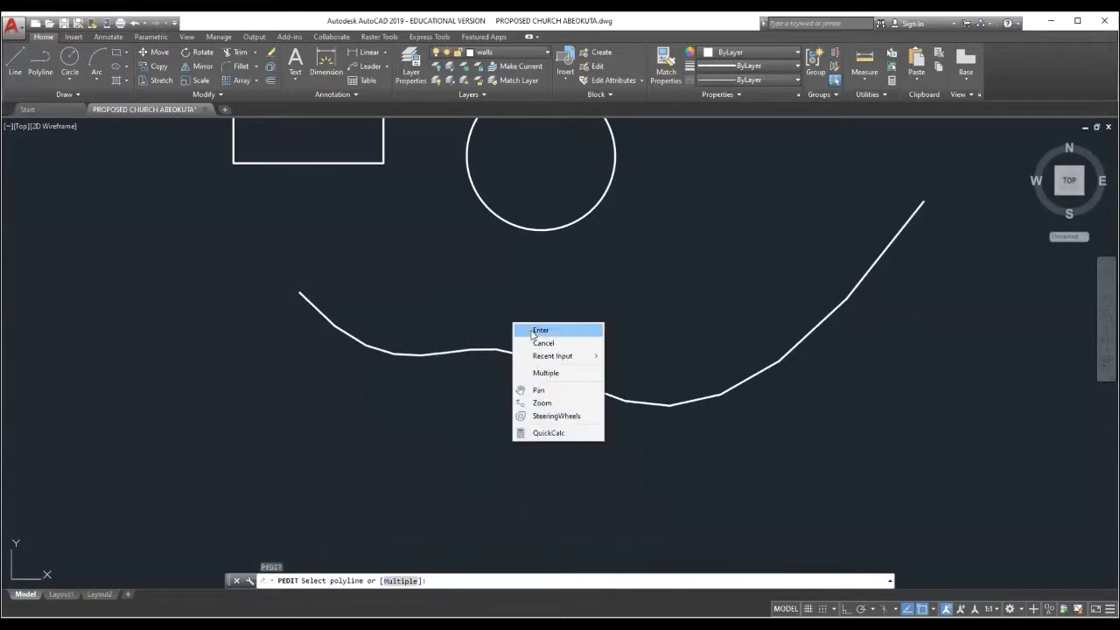
key("Escape")
right_click(527, 338)
left_click(544, 346)
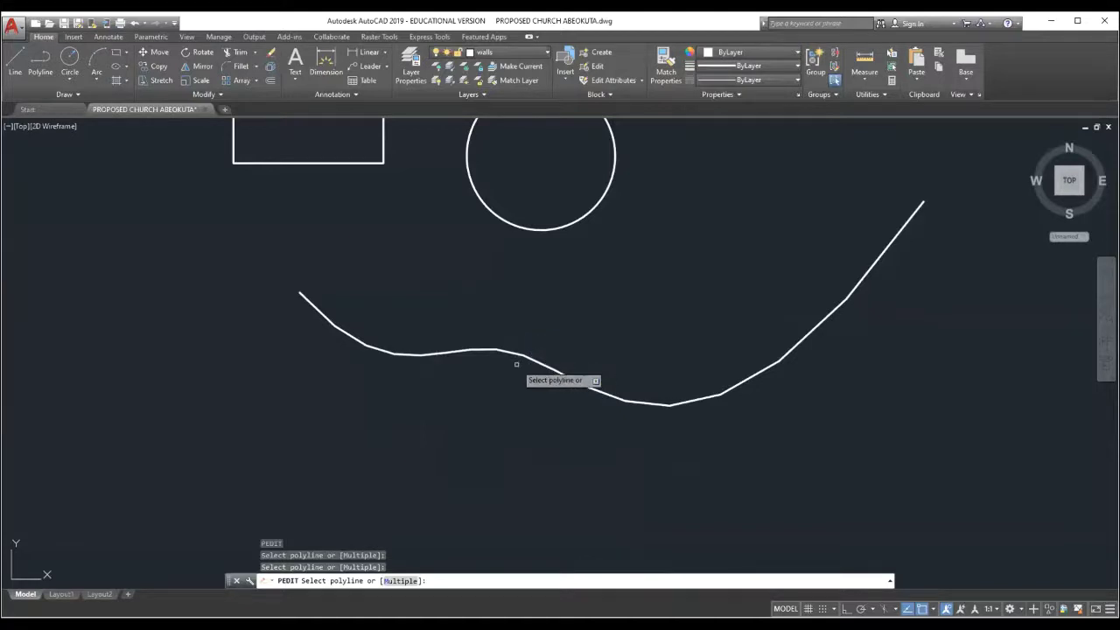
key("Escape")
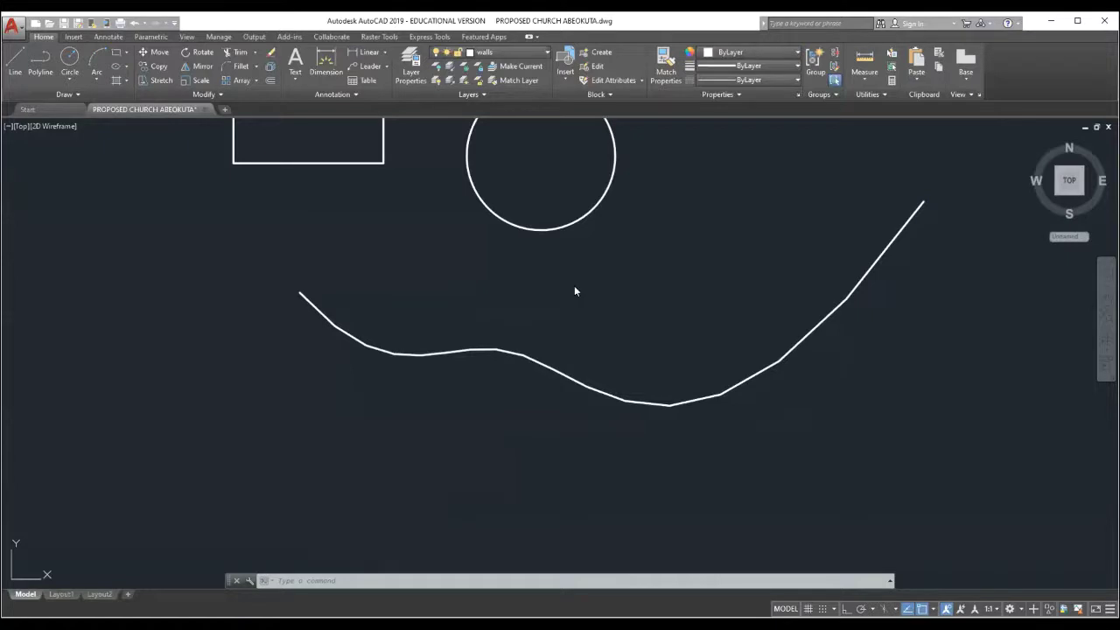
left_click(511, 351)
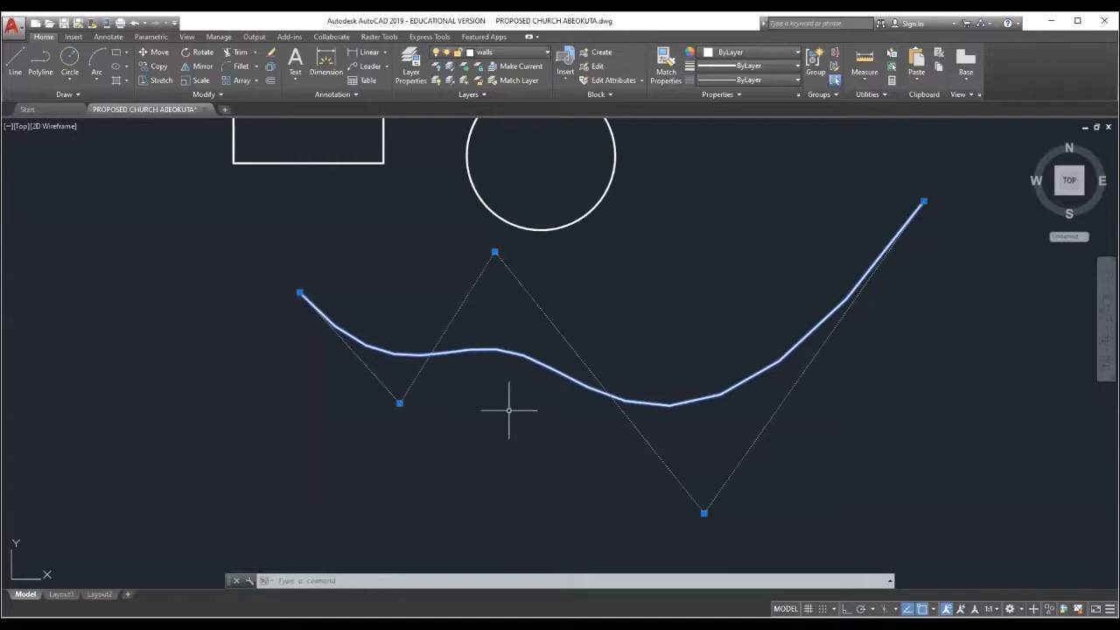
scroll(564, 367, "down", 2)
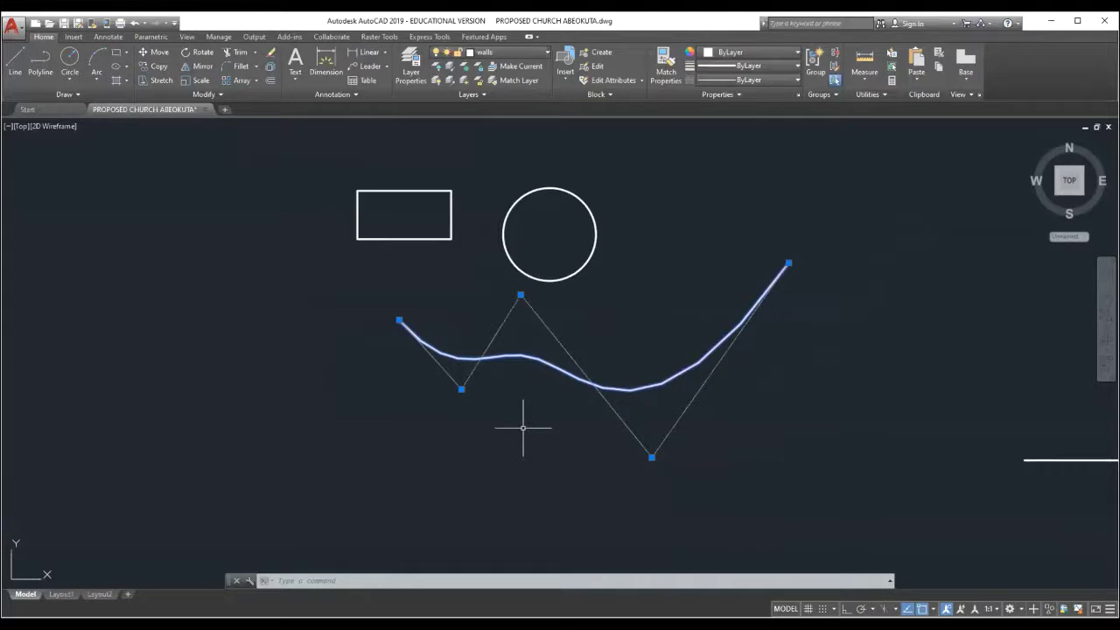
key("Escape")
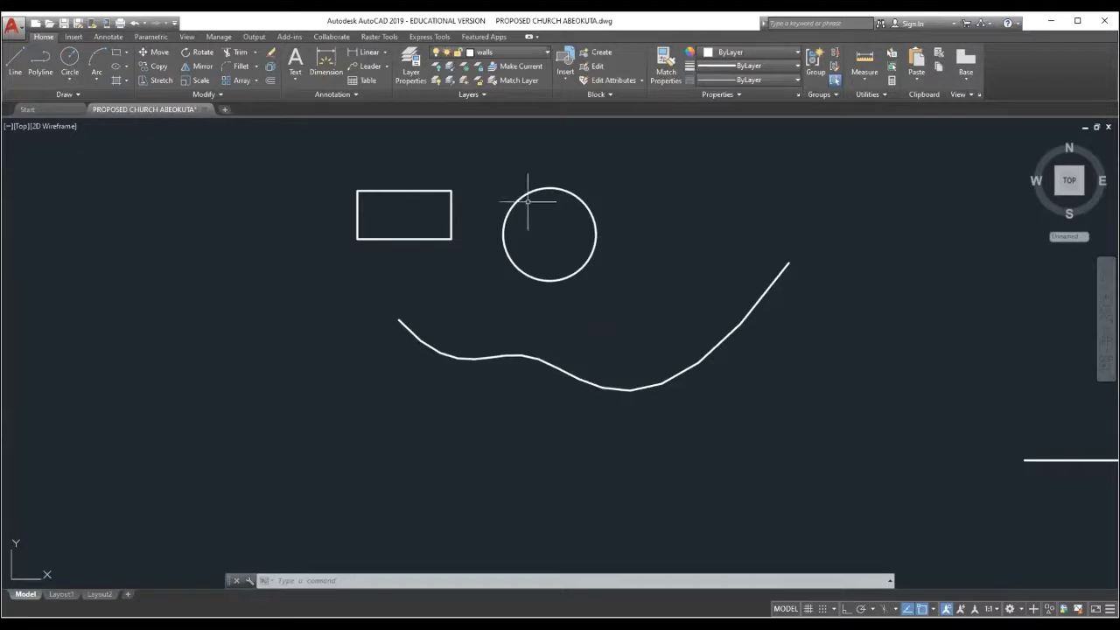
scroll(525, 196, "up", 2)
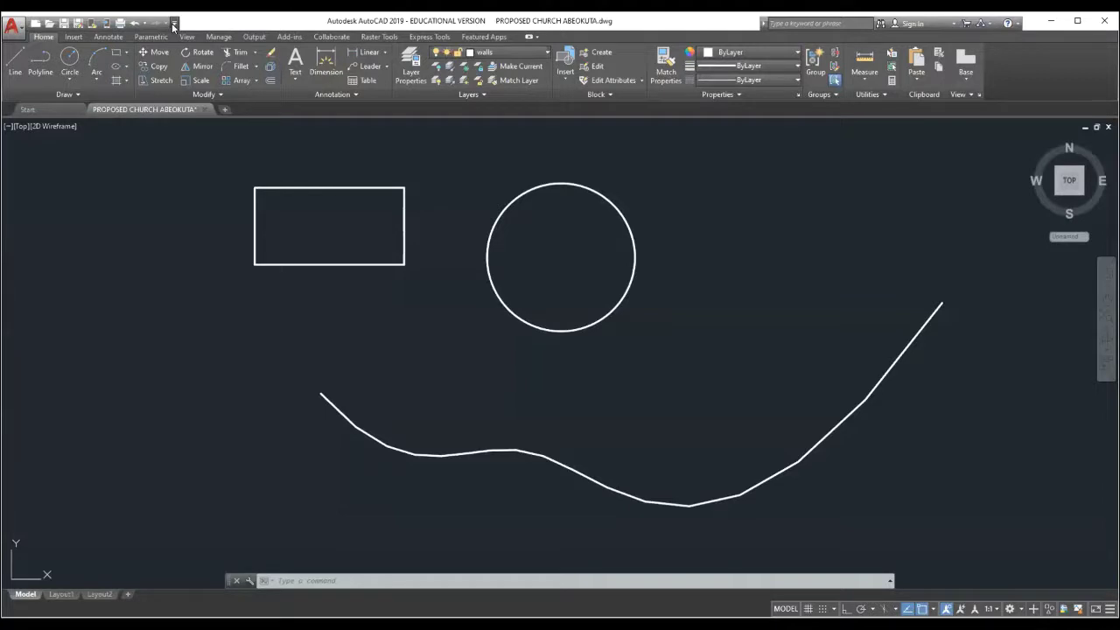
Show the menu bar and turn on the classic Draw toolbar from Tools > Toolbars > AutoCAD
left_click(174, 23)
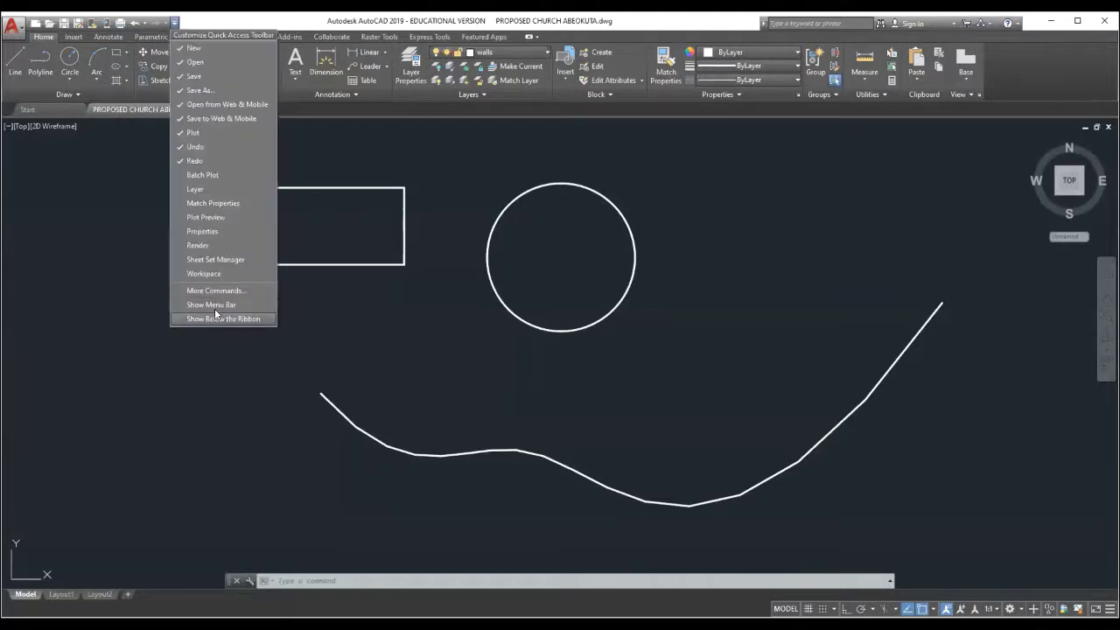
left_click(213, 305)
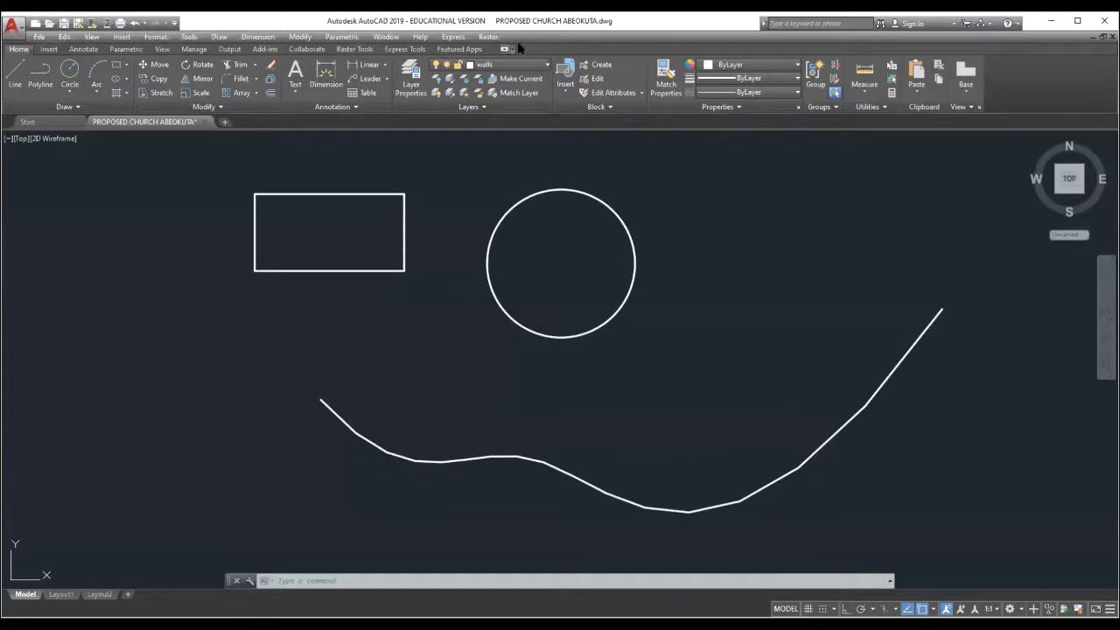
left_click(189, 36)
mouse_move(230, 79)
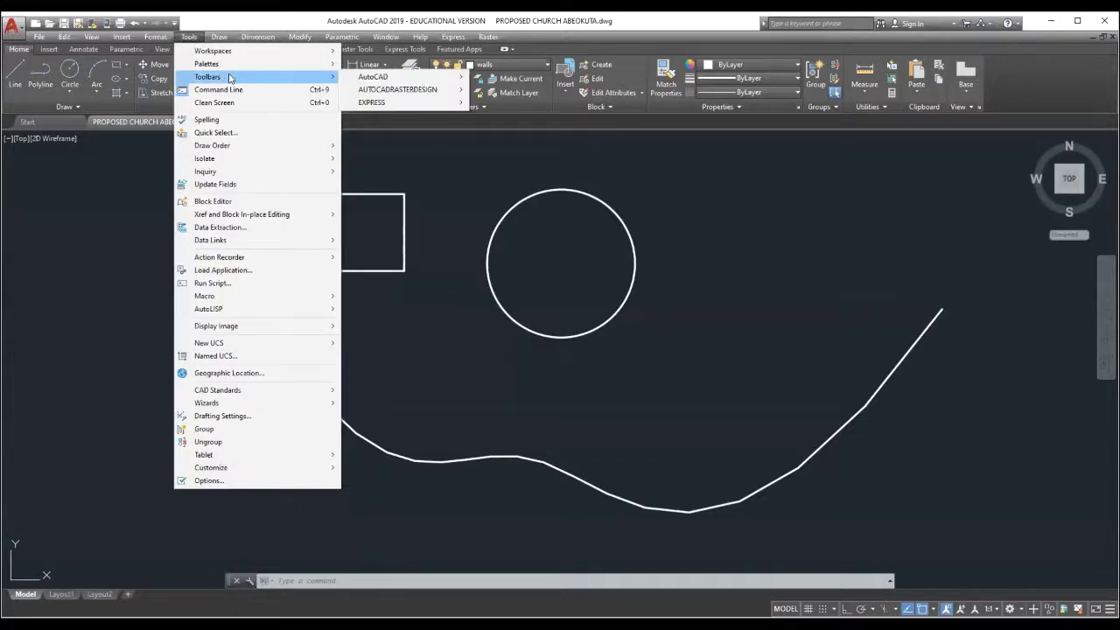
mouse_move(376, 79)
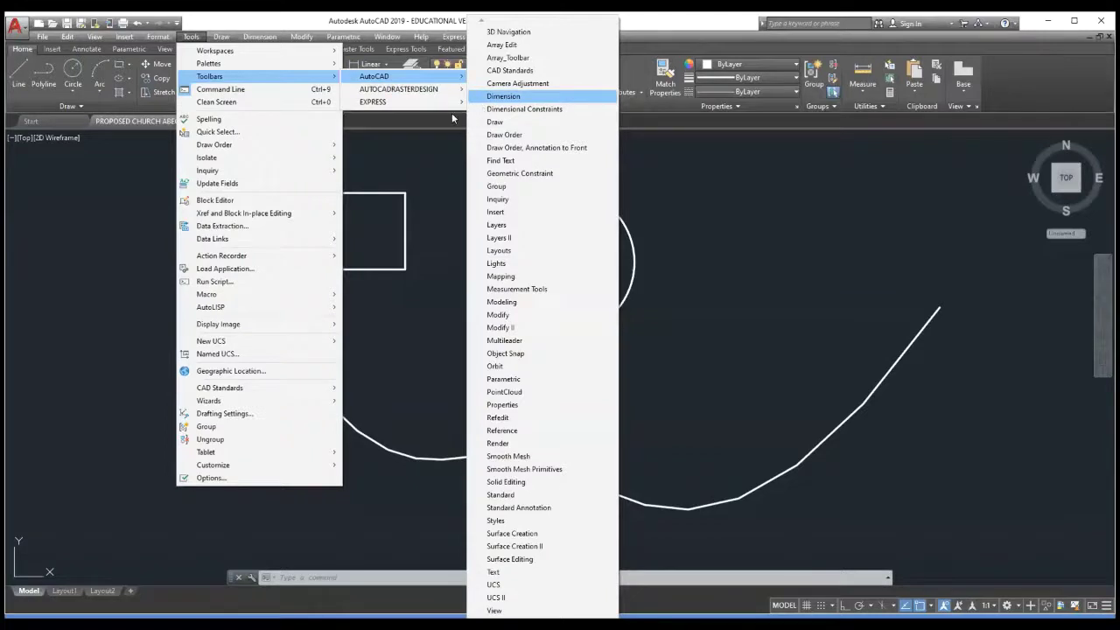
left_click(495, 122)
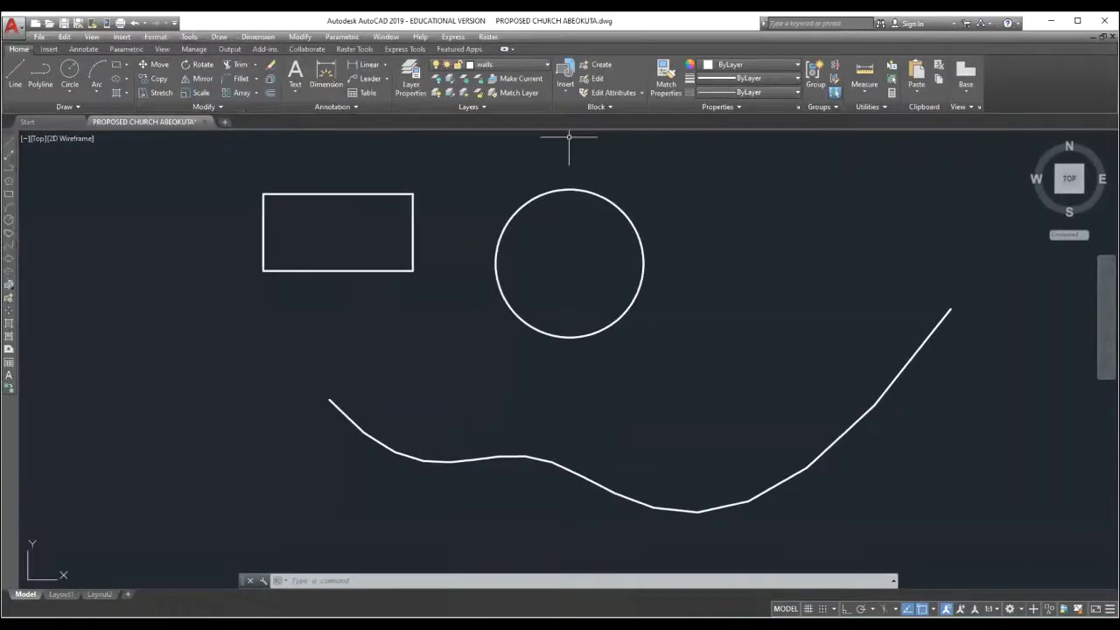
Add the Modify, Layers, Properties and Standard toolbars, docking Properties beside Layers
right_click(7, 146)
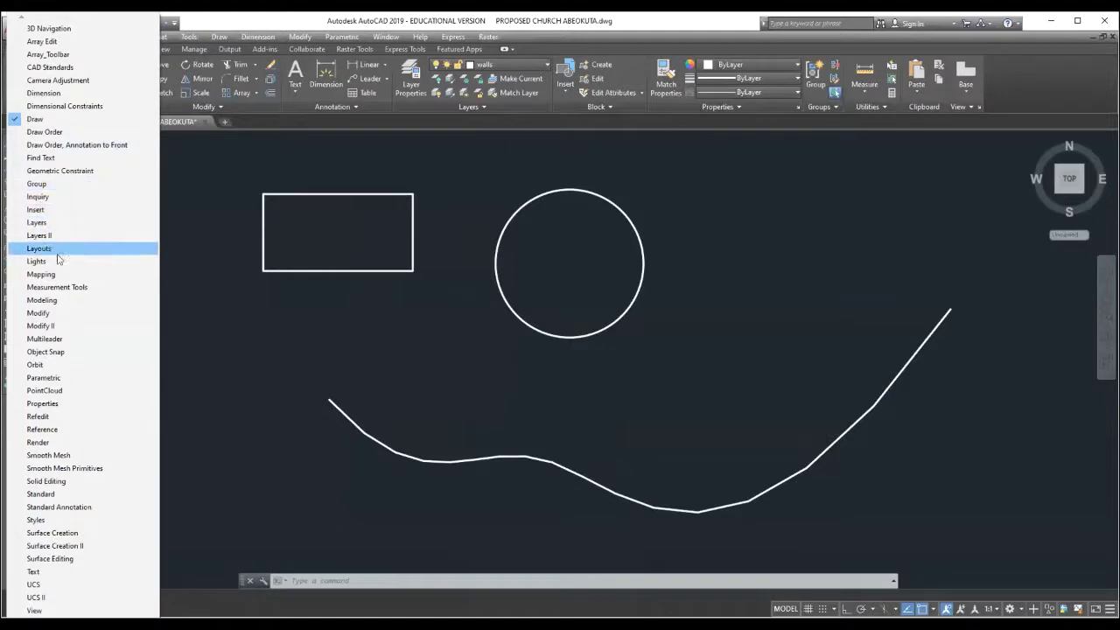
left_click(64, 317)
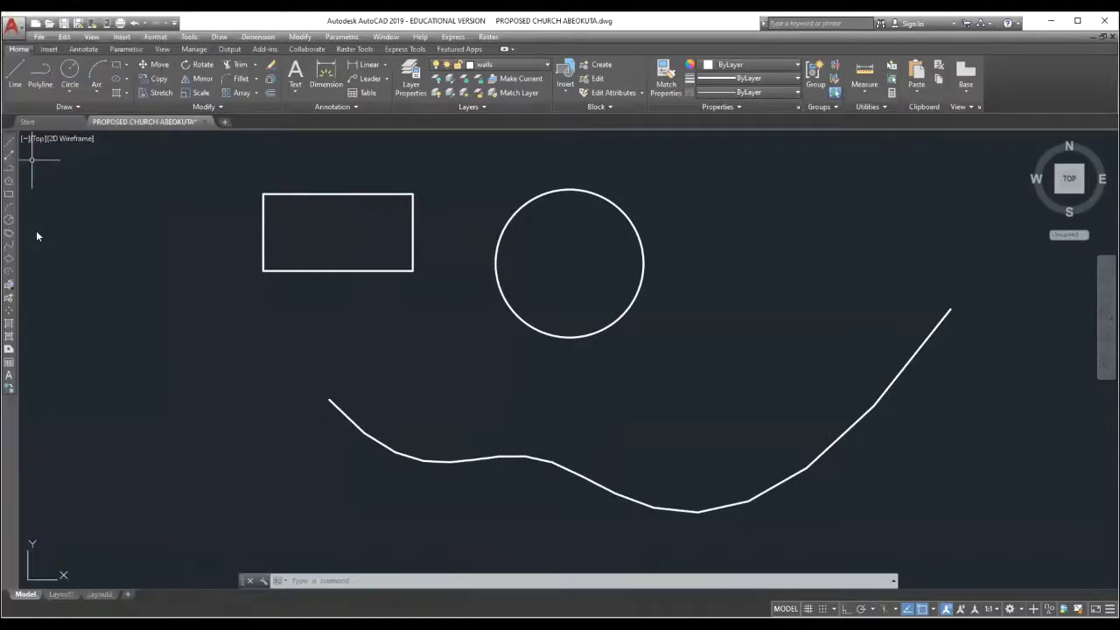
right_click(9, 159)
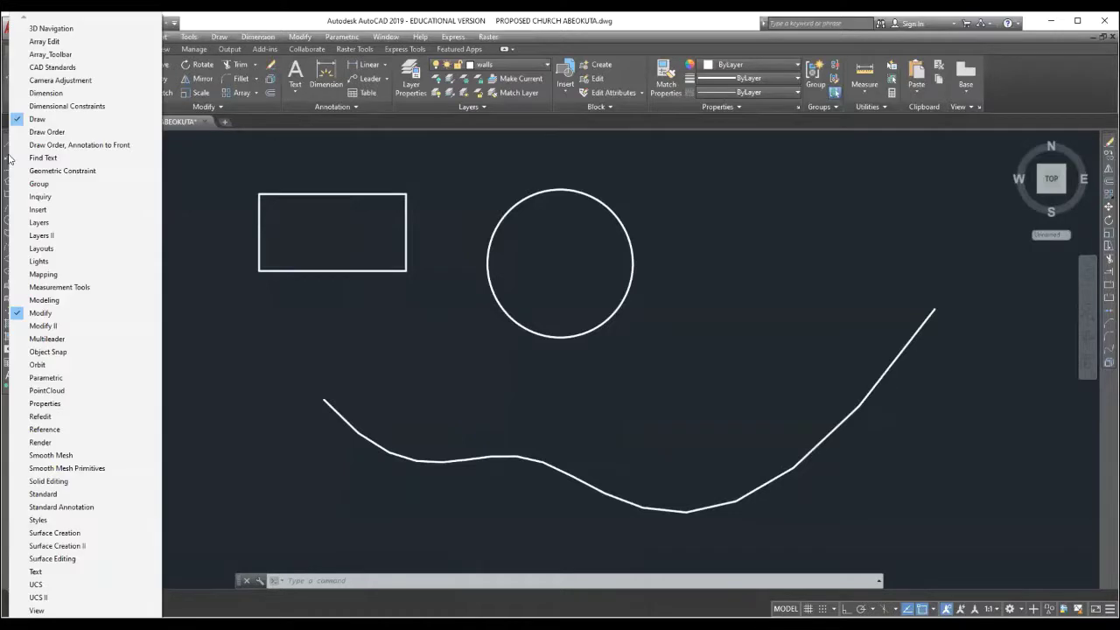
left_click(48, 212)
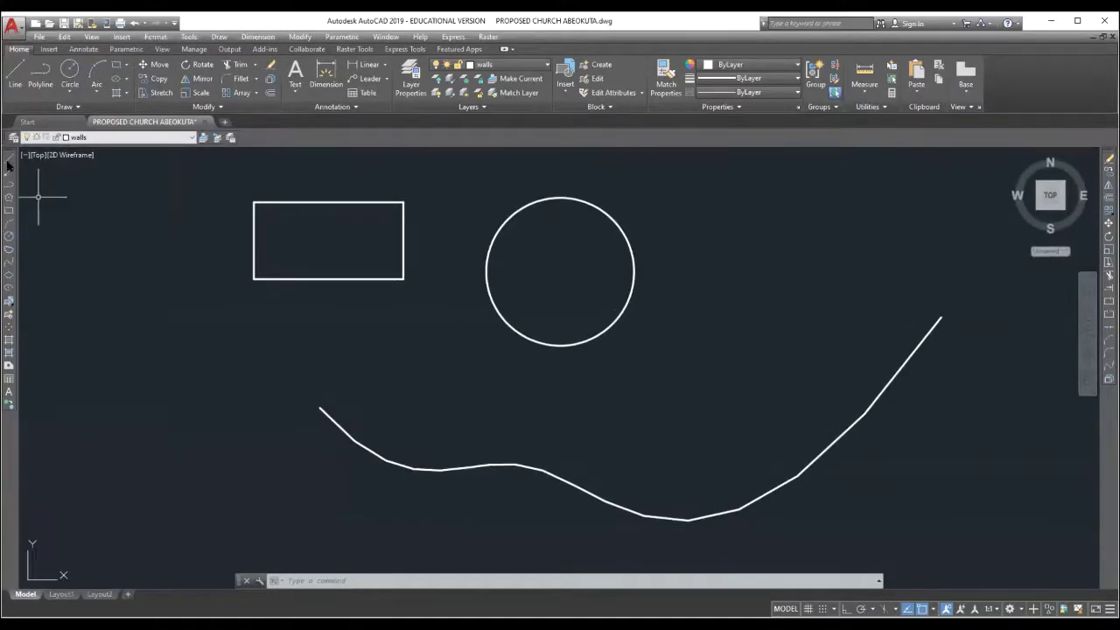
right_click(9, 158)
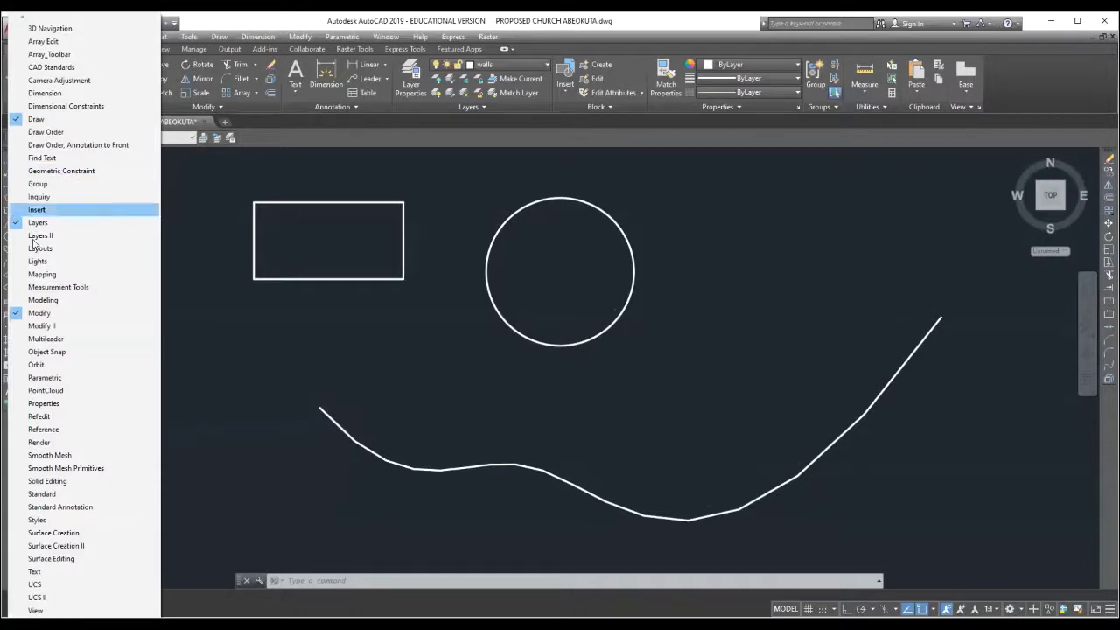
left_click(68, 403)
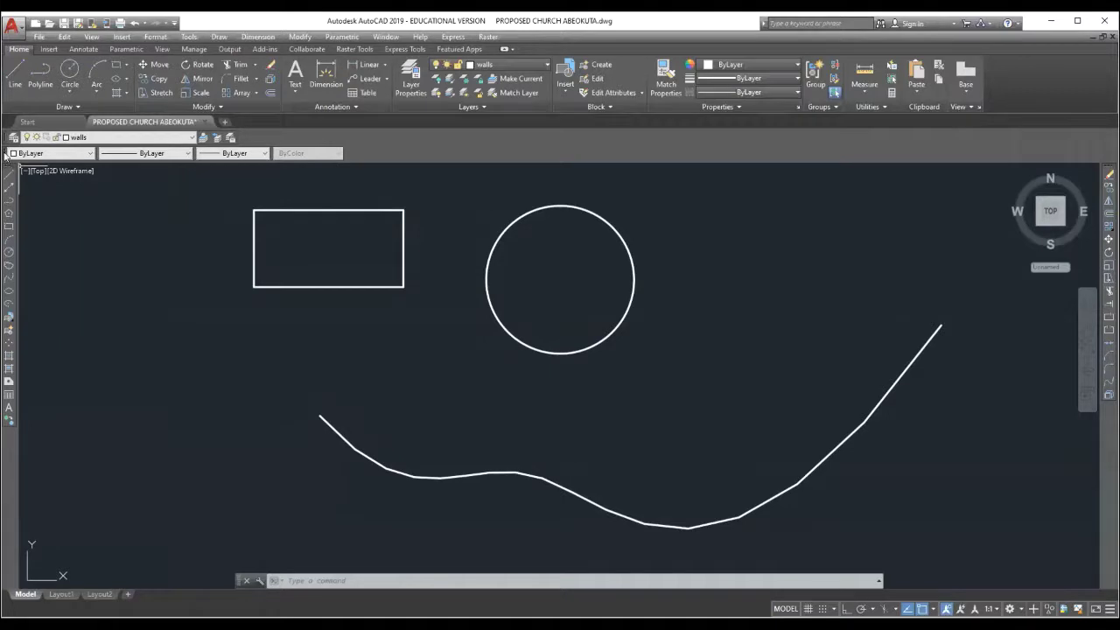
left_click_drag(5, 153, 257, 181)
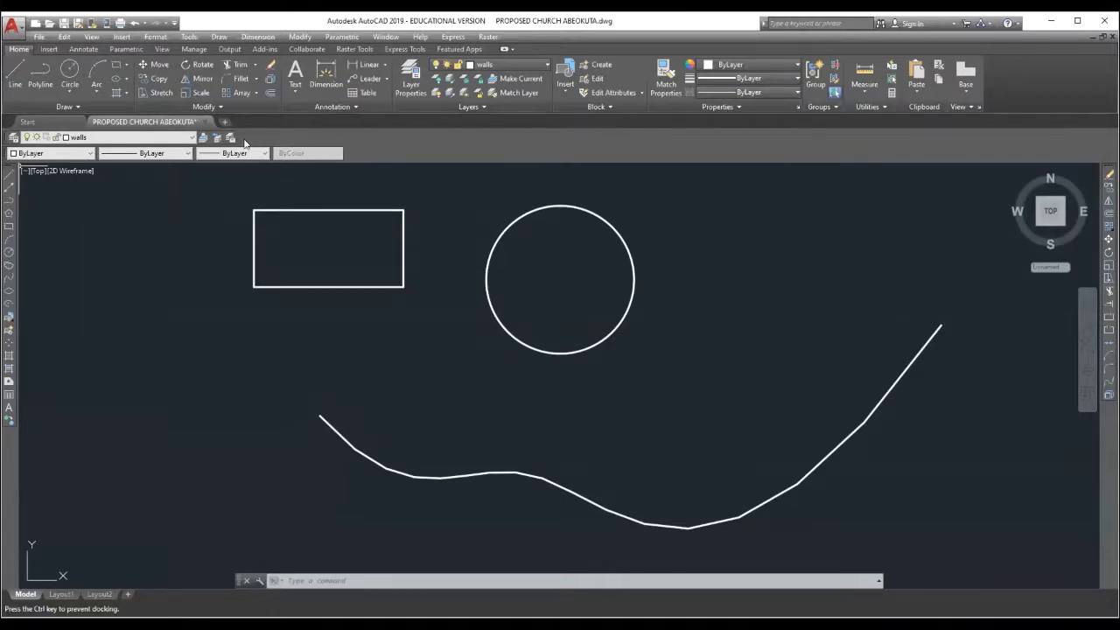
left_click_drag(240, 140, 248, 145)
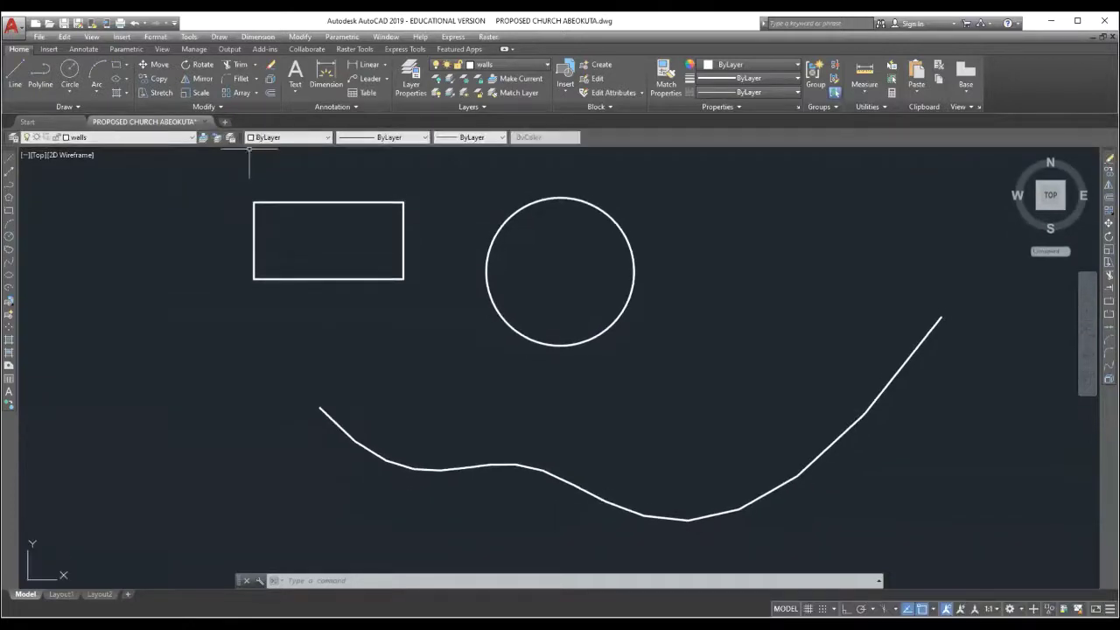
right_click(9, 160)
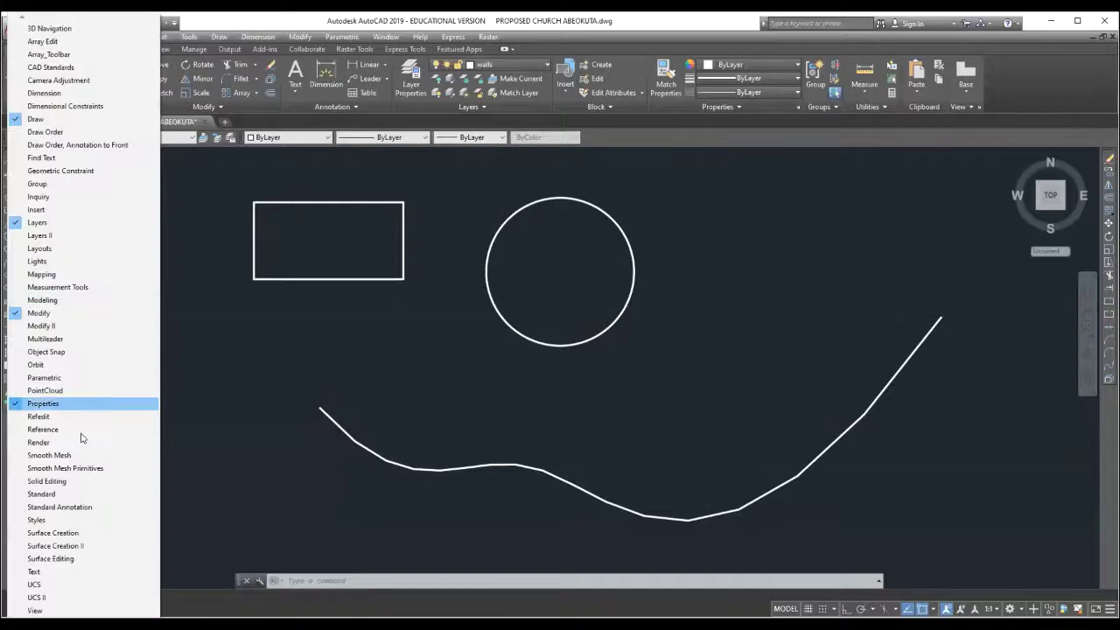
left_click(50, 496)
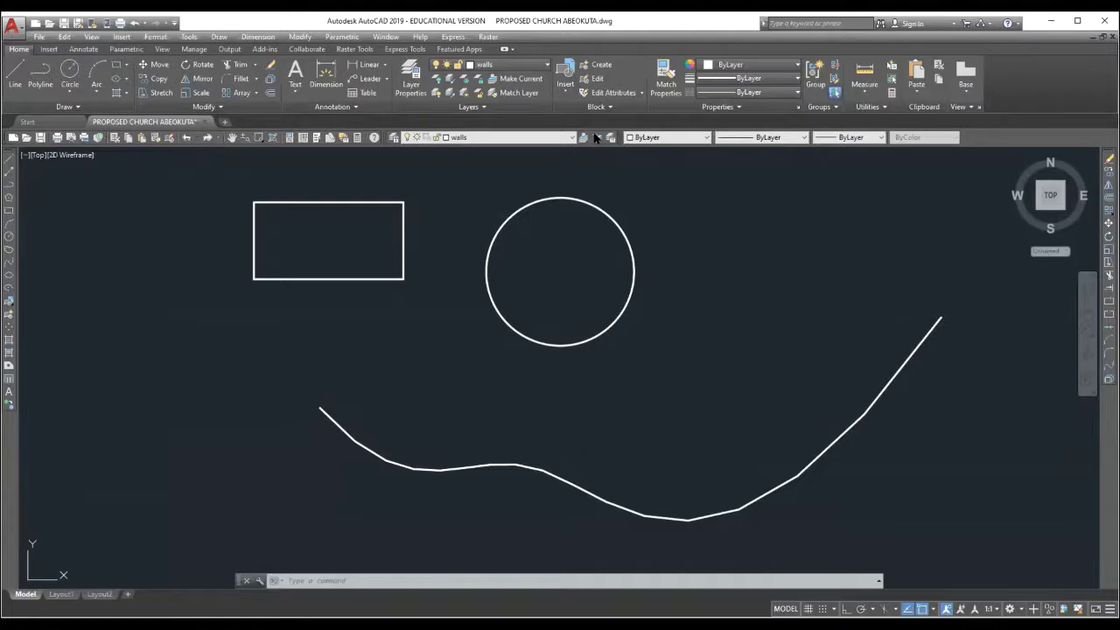
Close the ribbon and make HATCH 3 the current layer
right_click(510, 57)
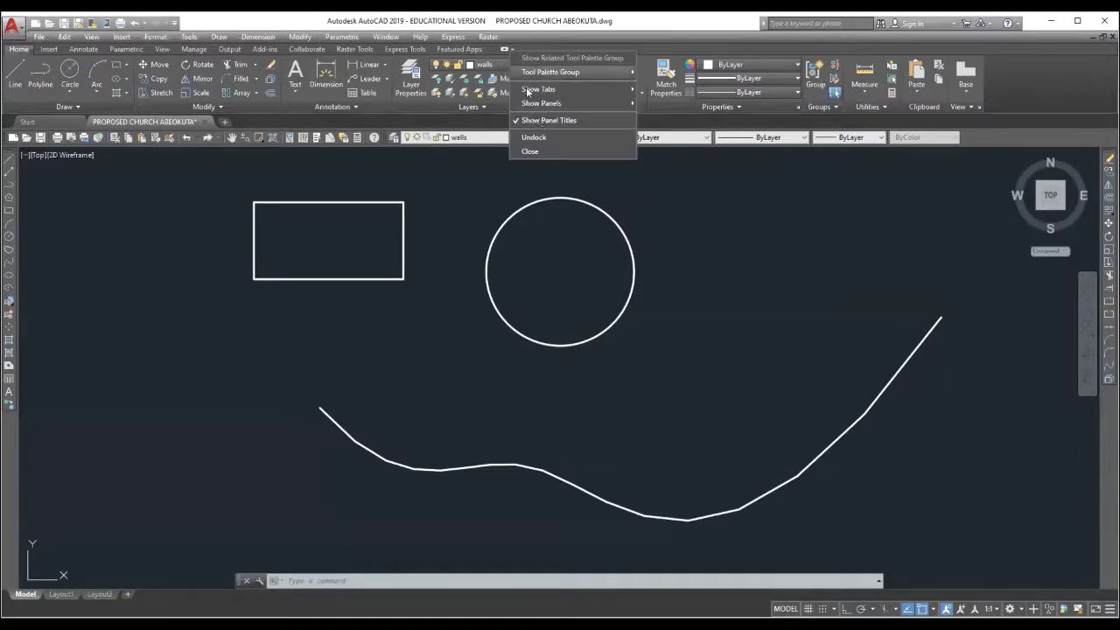
left_click(548, 152)
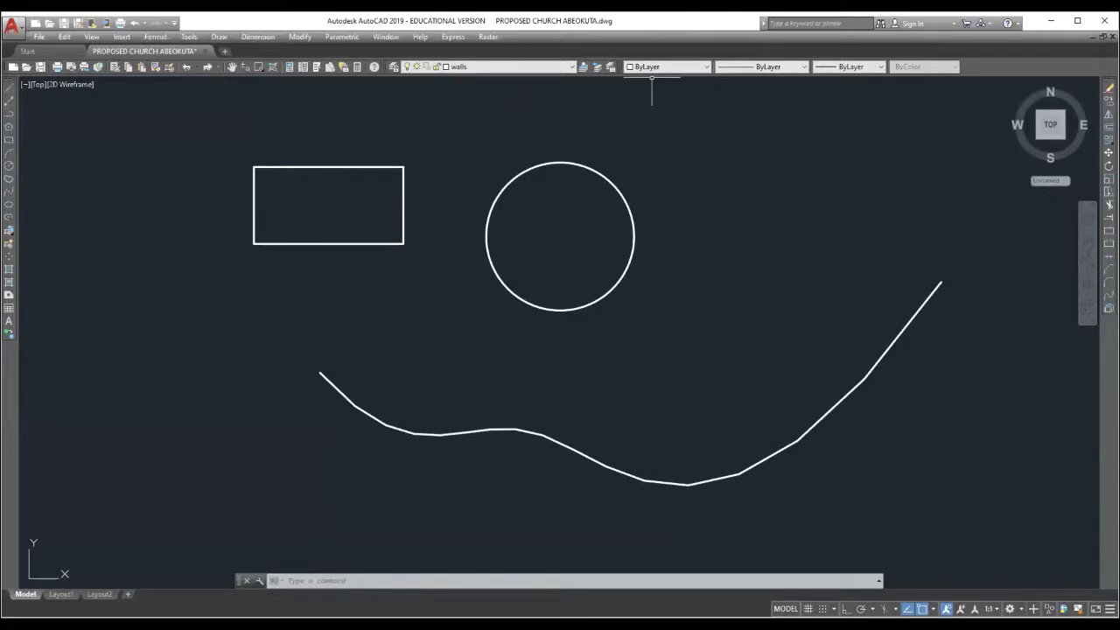
left_click(573, 68)
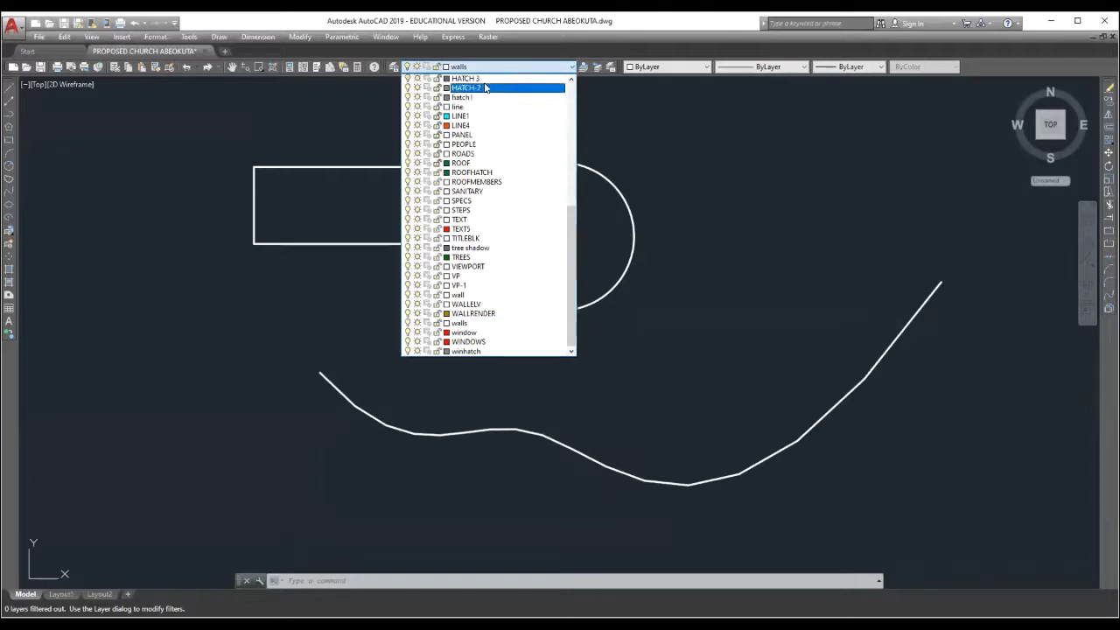
left_click(504, 105)
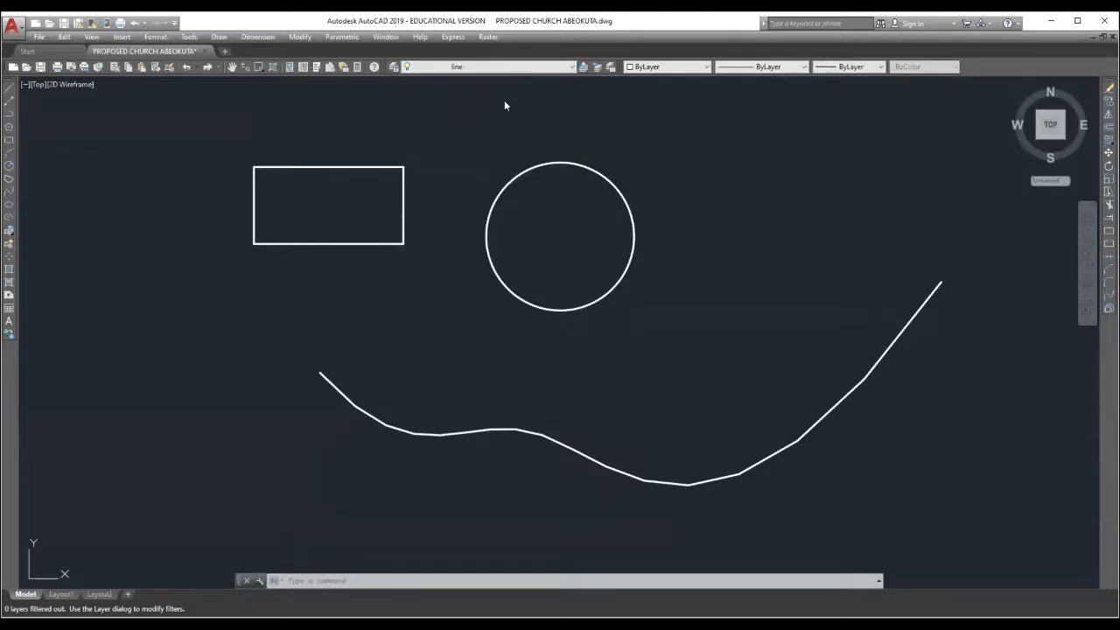
left_click(565, 75)
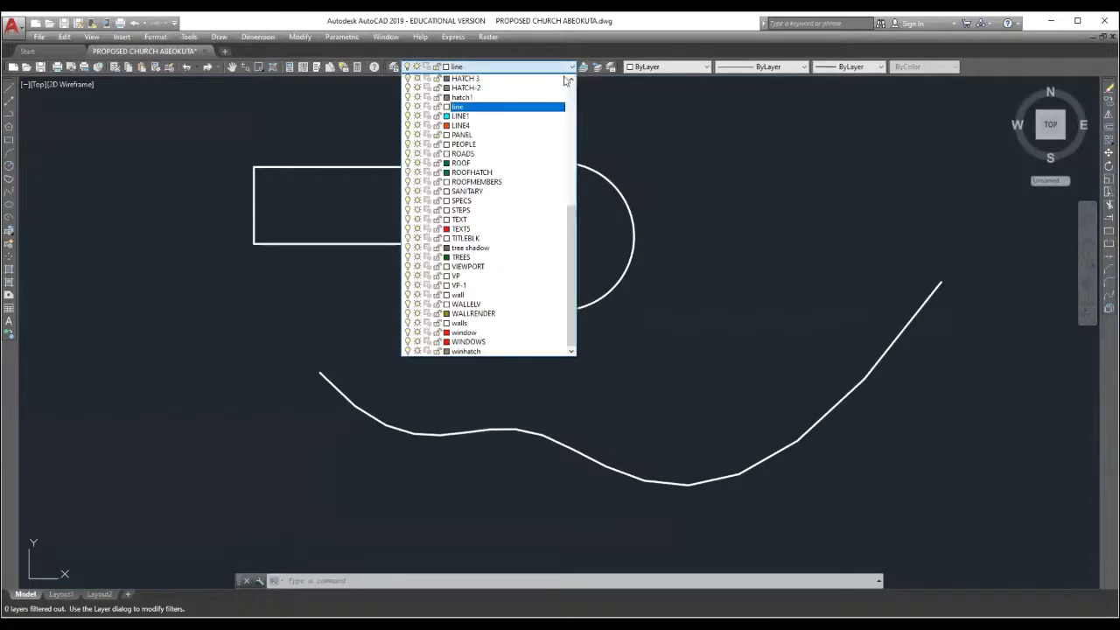
left_click(466, 79)
scroll(555, 212, "down", 4)
scroll(497, 198, "up", 2)
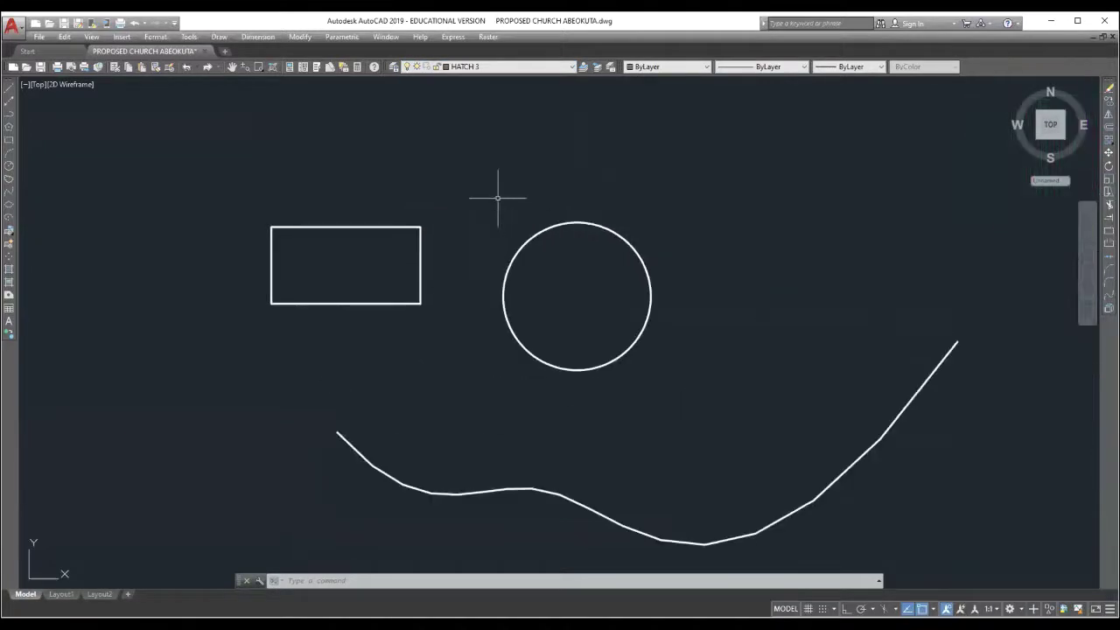
scroll(385, 258, "down", 4)
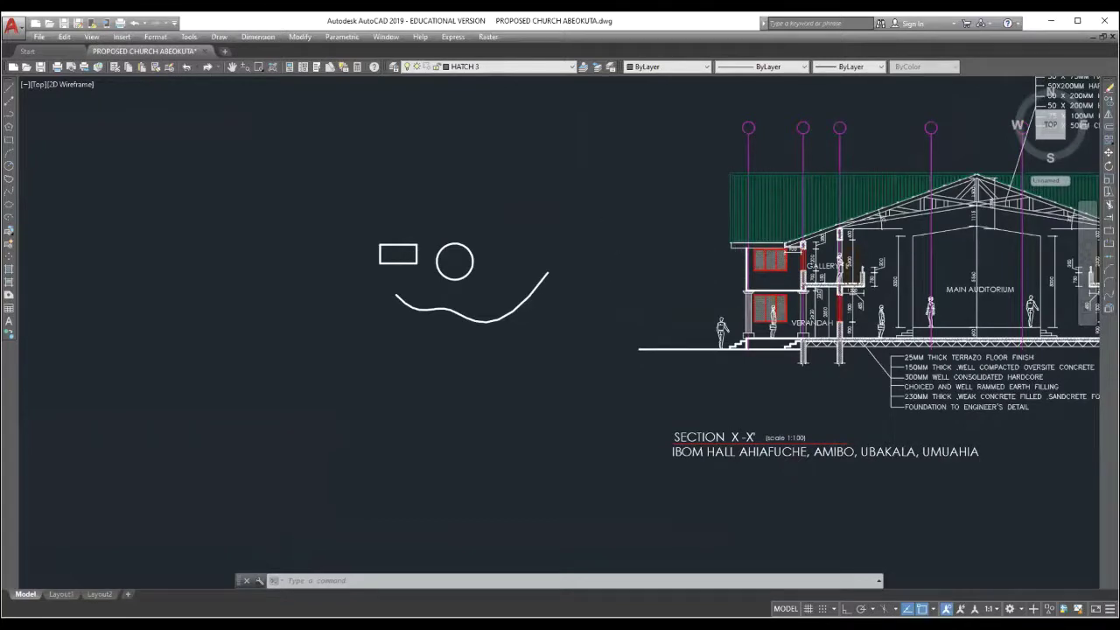
Zoom out to find the church front elevation, then zoom in on its cross-hatched window
scroll(862, 234, "down", 8)
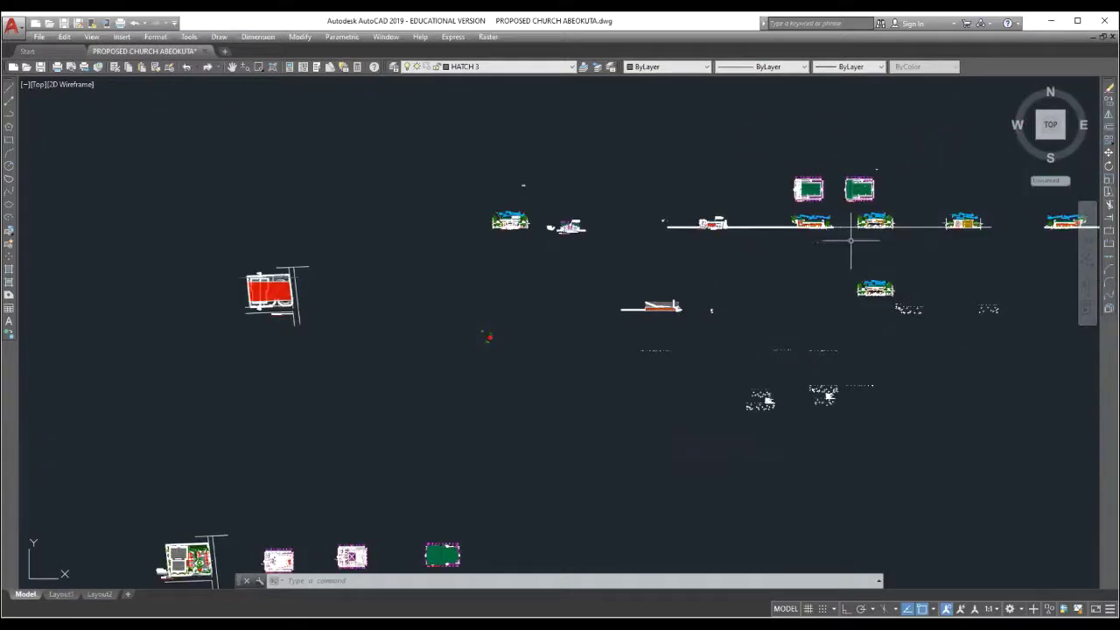
scroll(890, 296, "up", 4)
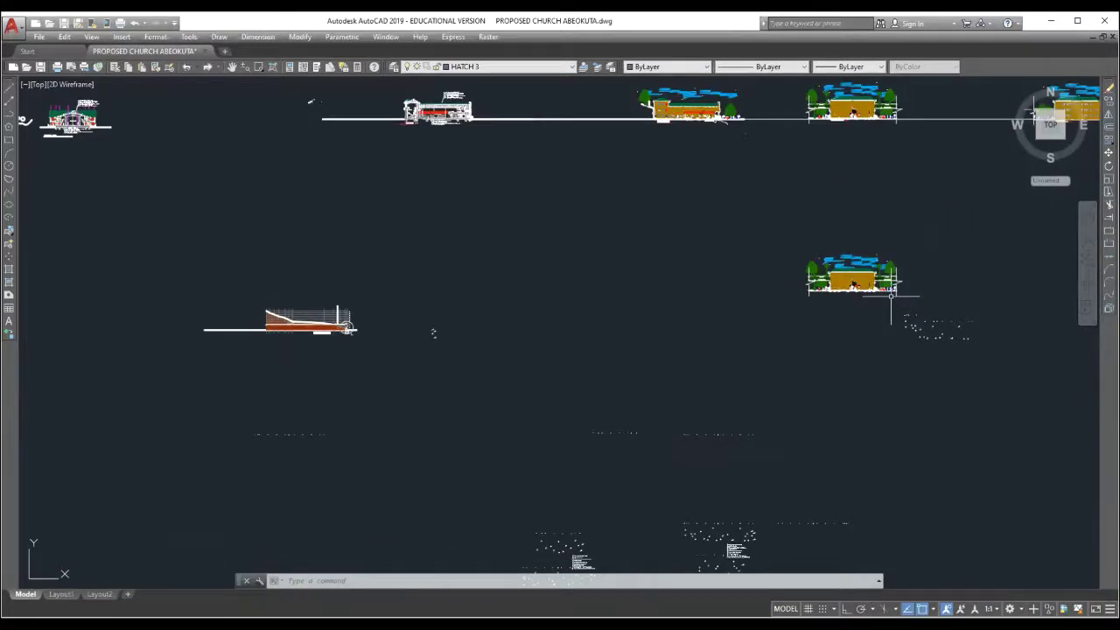
scroll(890, 296, "up", 8)
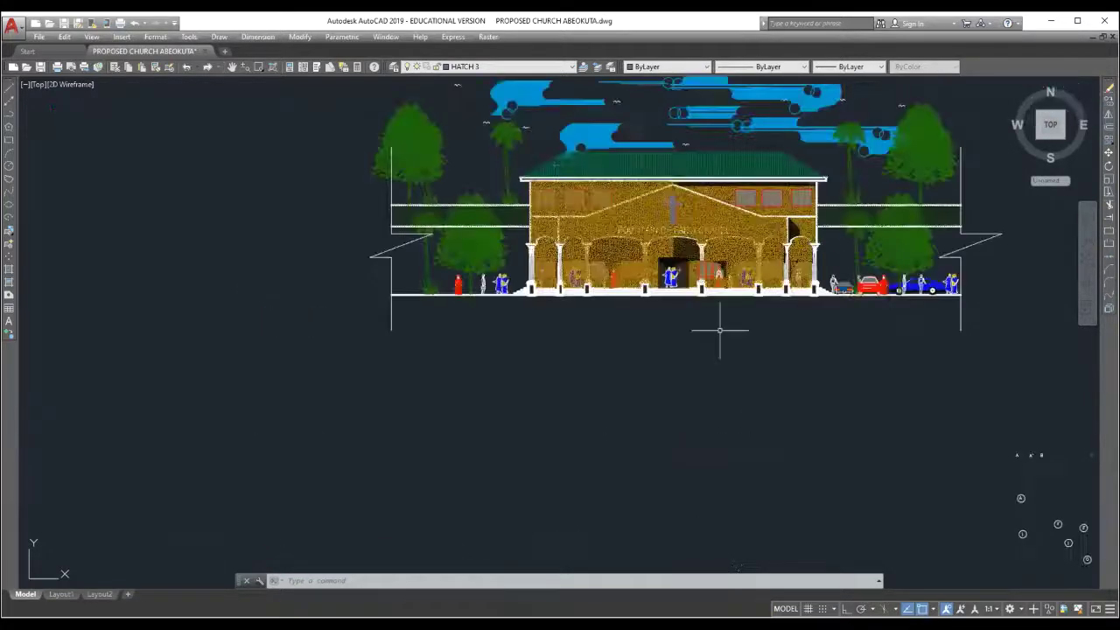
scroll(637, 378, "down", 4)
scroll(637, 377, "down", 4)
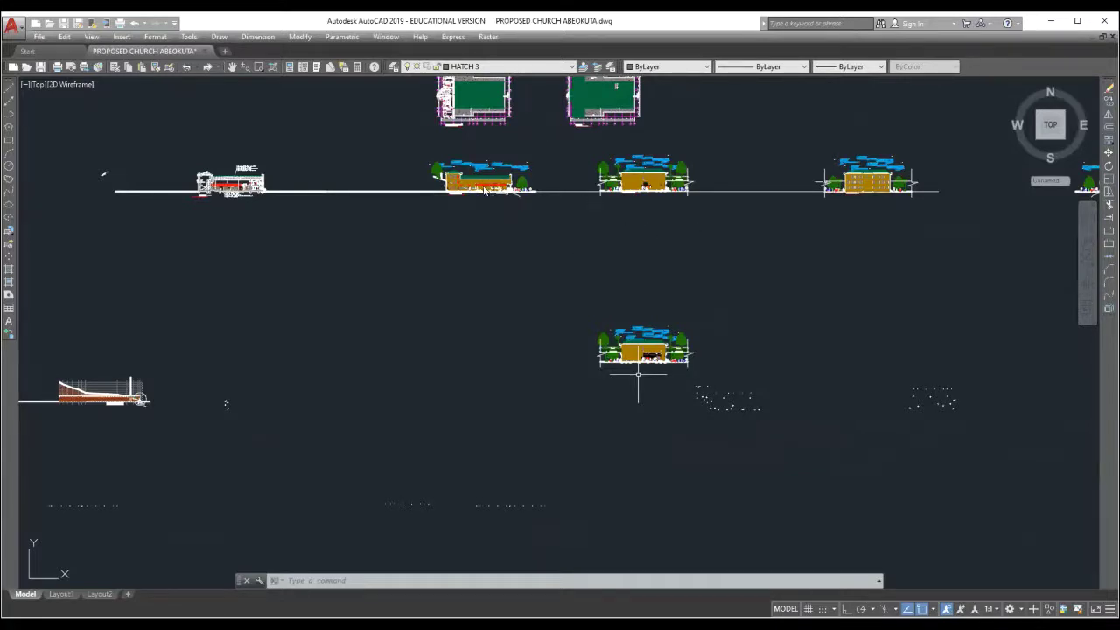
scroll(483, 189, "up", 4)
scroll(480, 186, "up", 7)
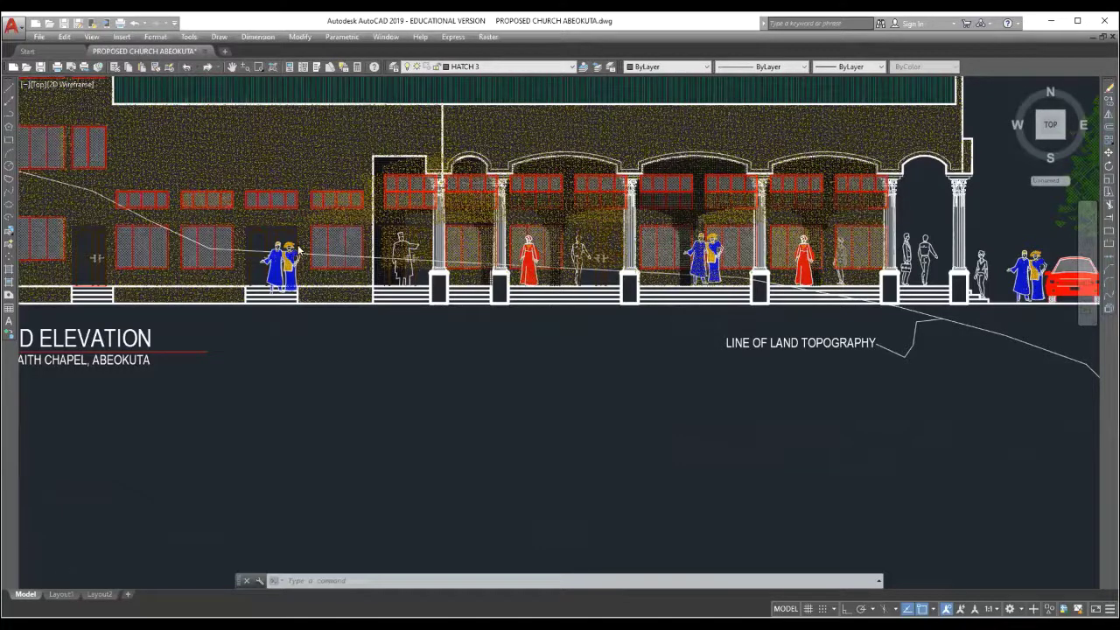
scroll(298, 251, "up", 2)
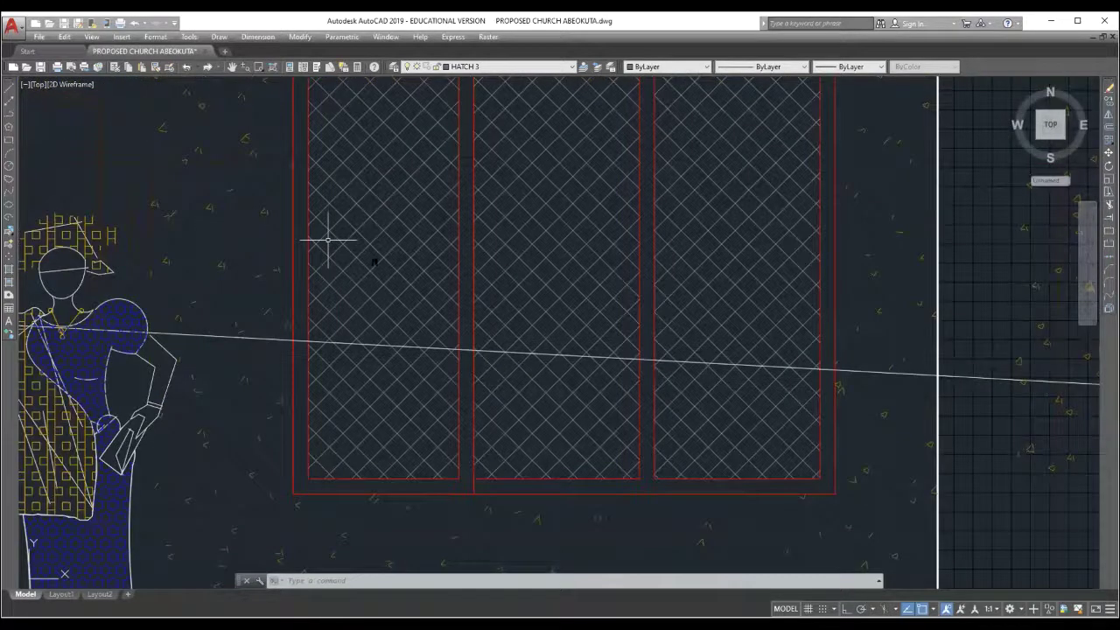
scroll(380, 259, "down", 3)
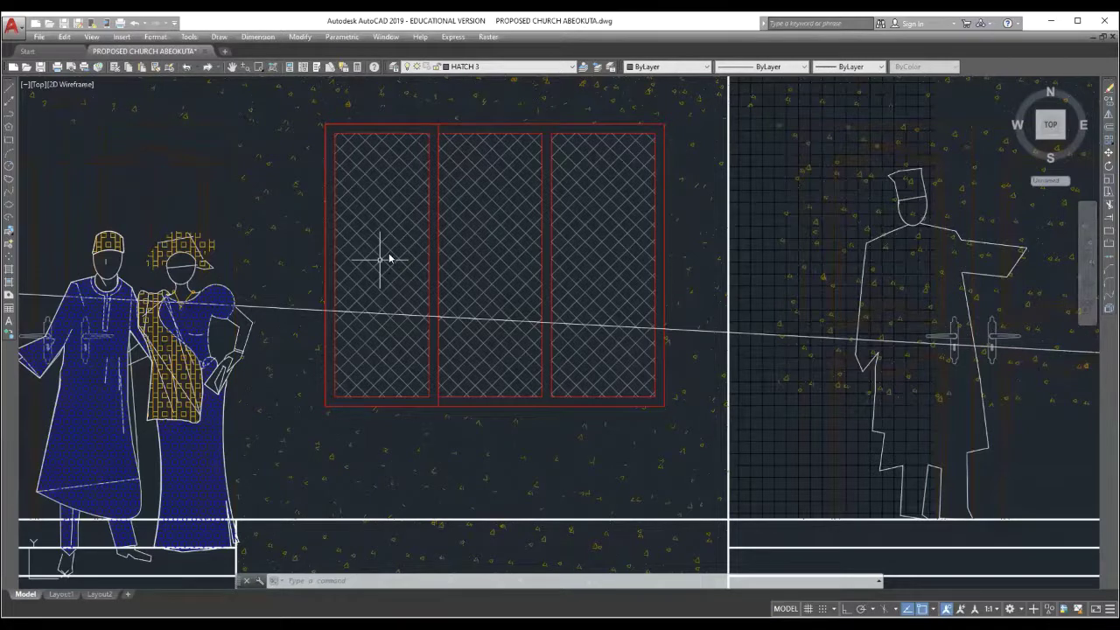
Select the window's diamond cross-hatch and delete it
left_click(379, 259)
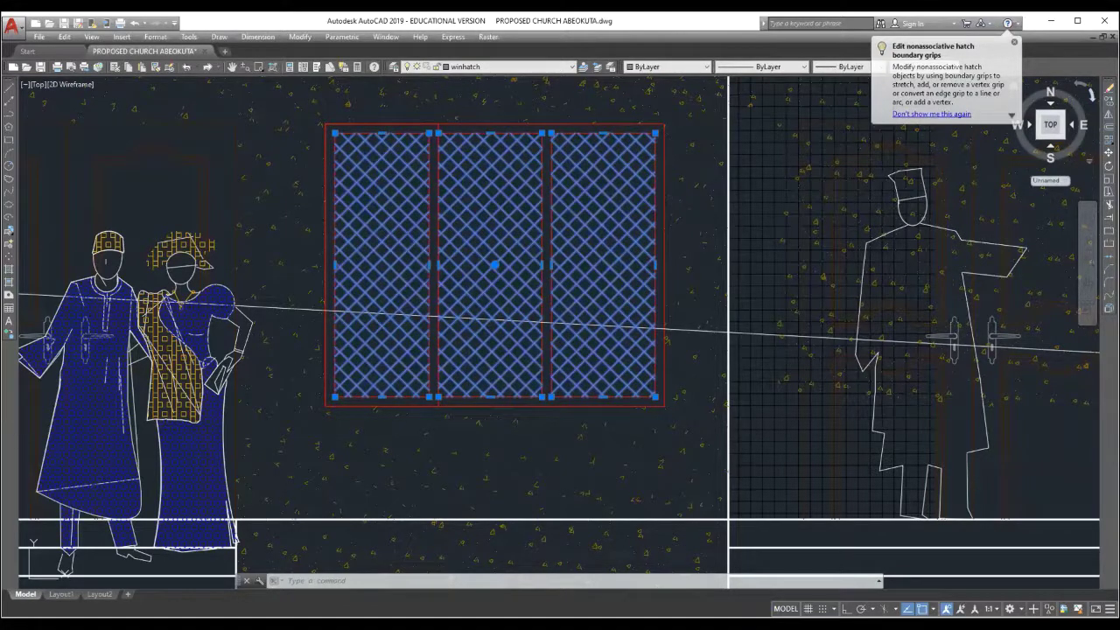
key("Delete")
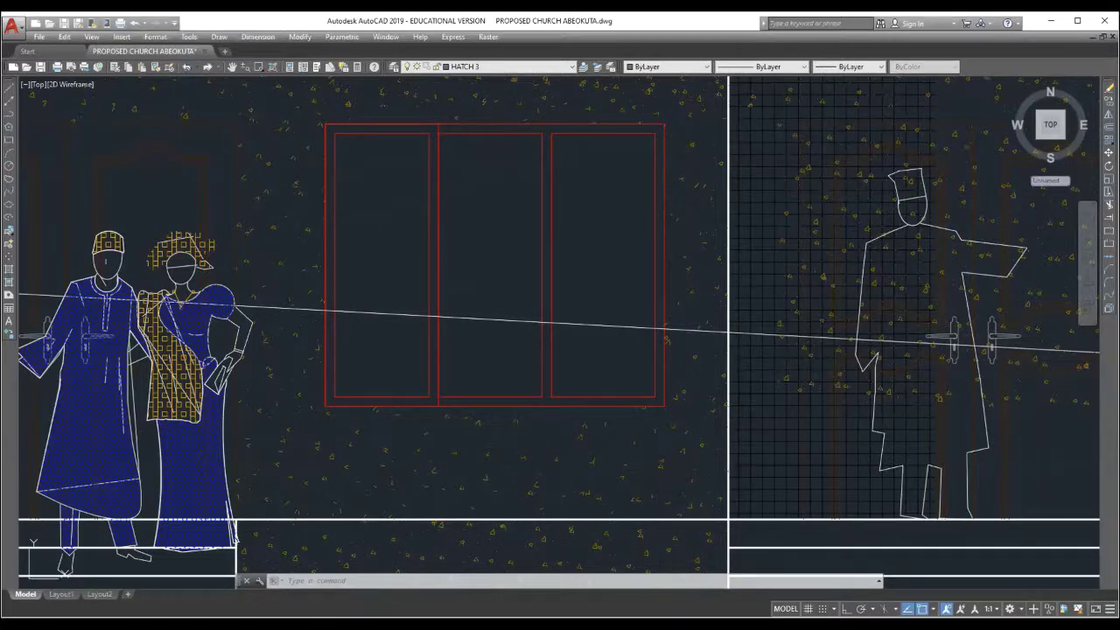
Redo to restore the window's cross-hatch, then select the restored hatch
left_click(187, 68)
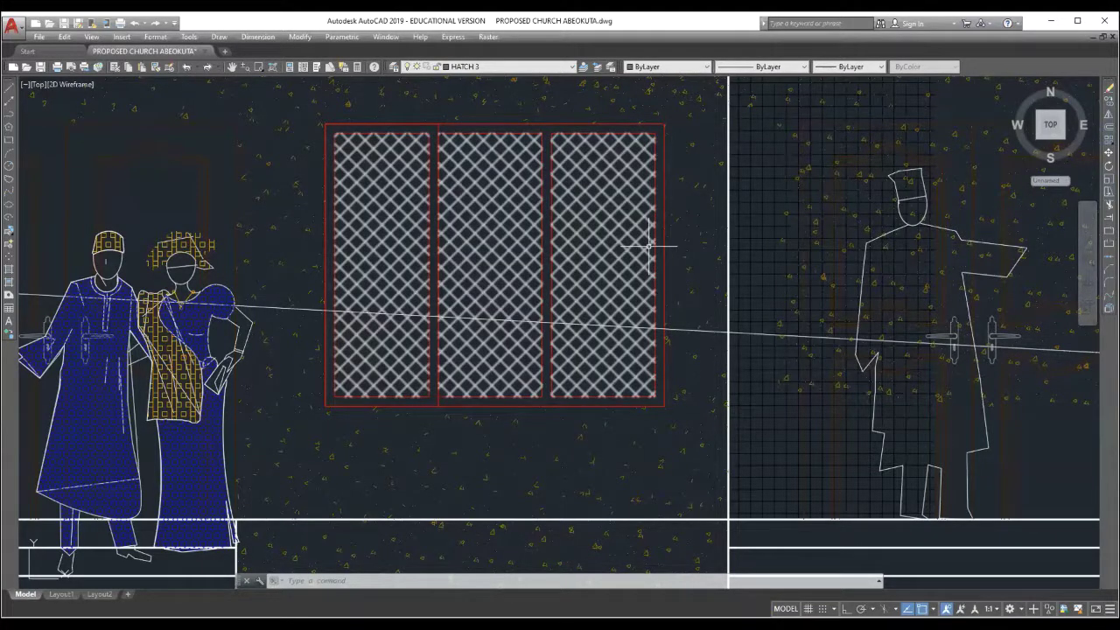
left_click(476, 234)
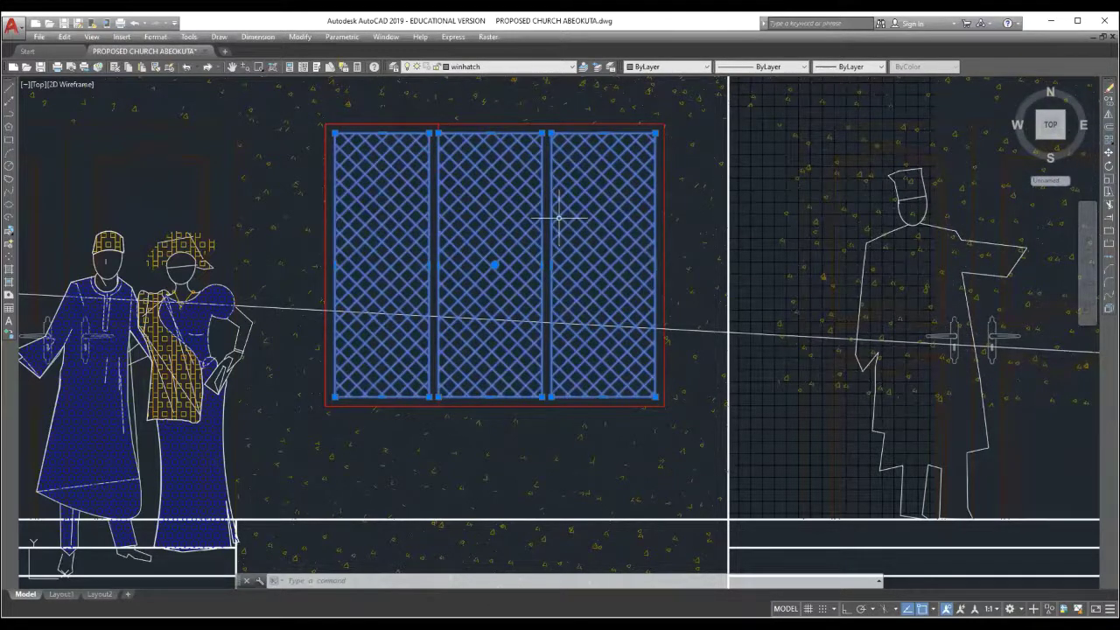
mouse_move(558, 219)
mouse_move(542, 133)
left_click(550, 133)
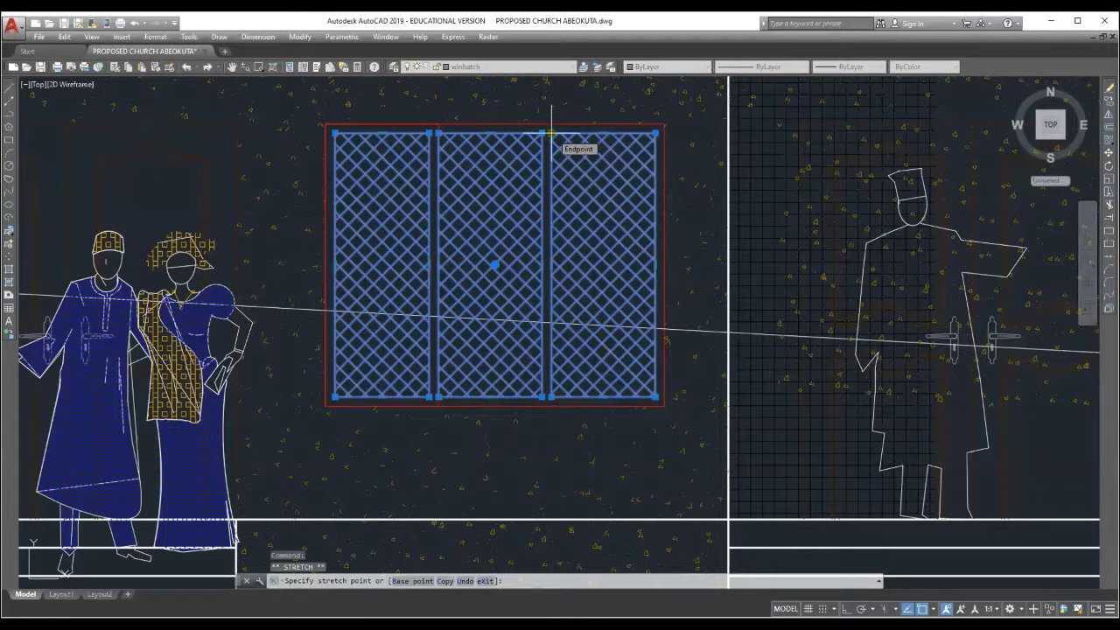
right_click(552, 134)
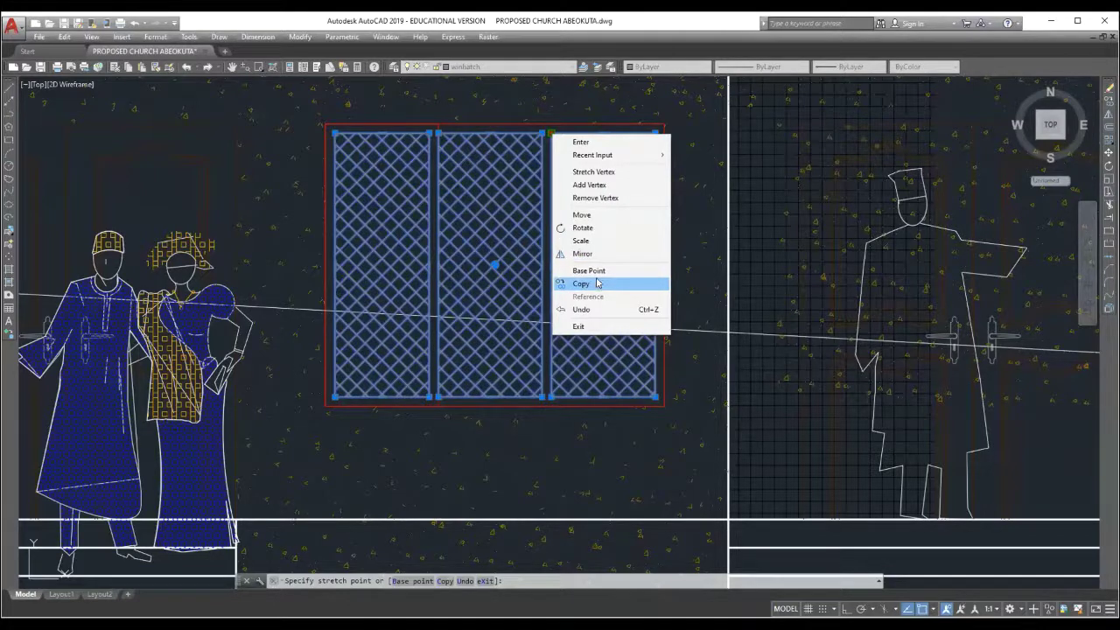
left_click(463, 247)
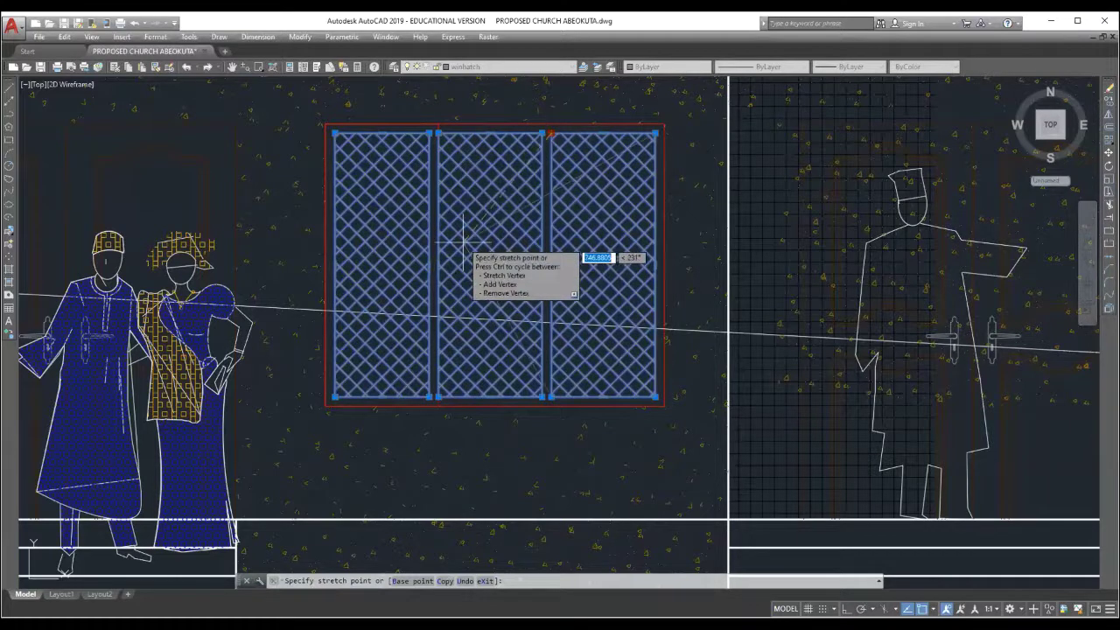
key("Escape")
key("Escape")
key("Escape")
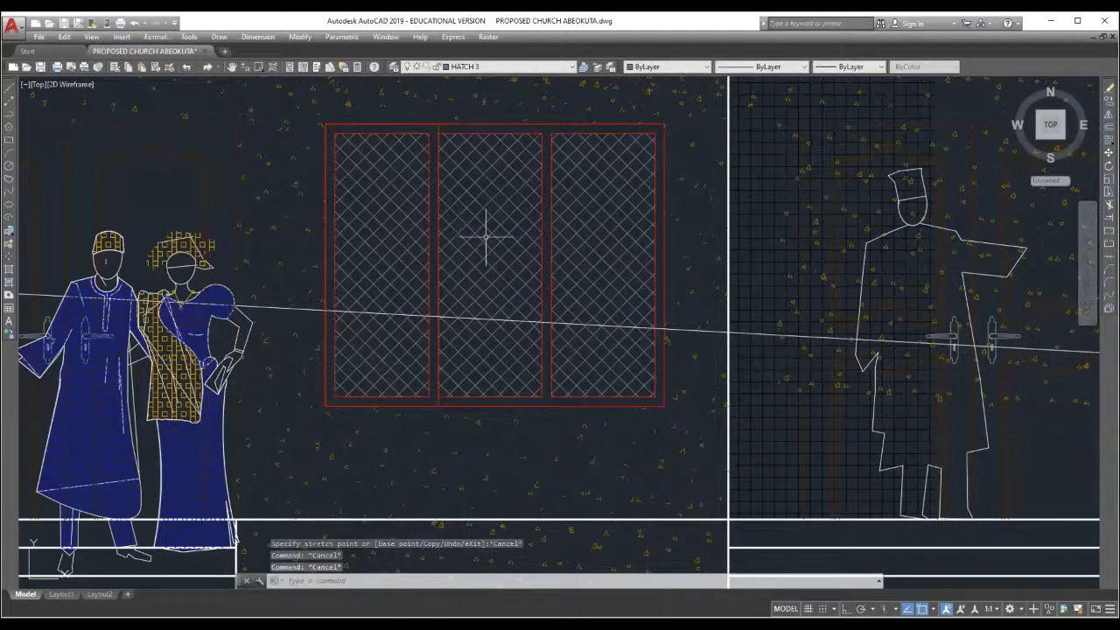
mouse_move(485, 224)
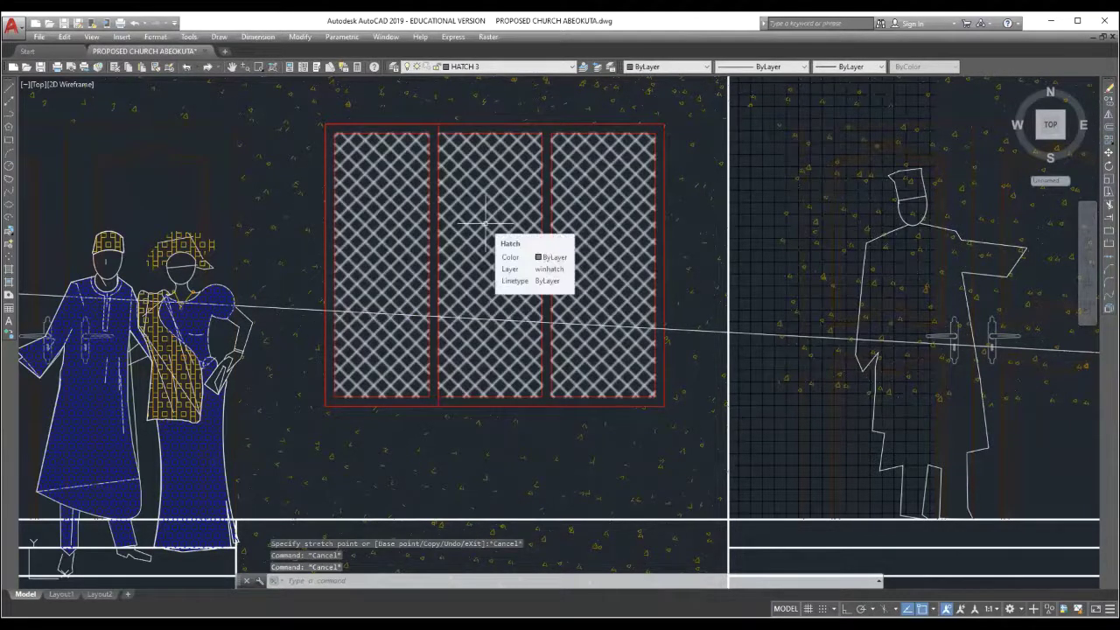
left_click(485, 225)
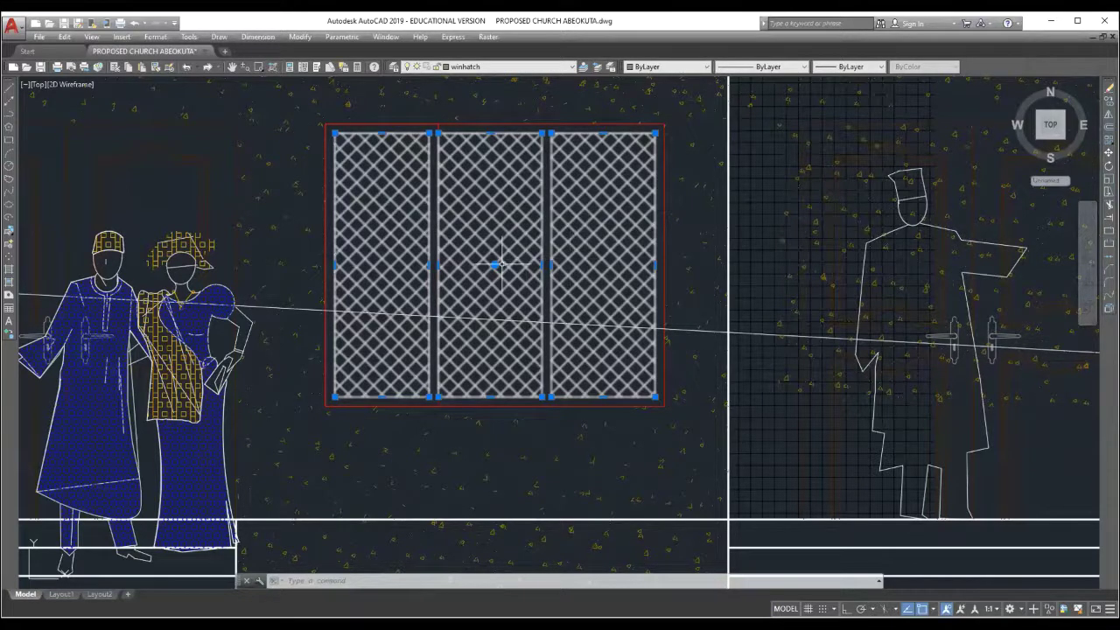
mouse_move(495, 265)
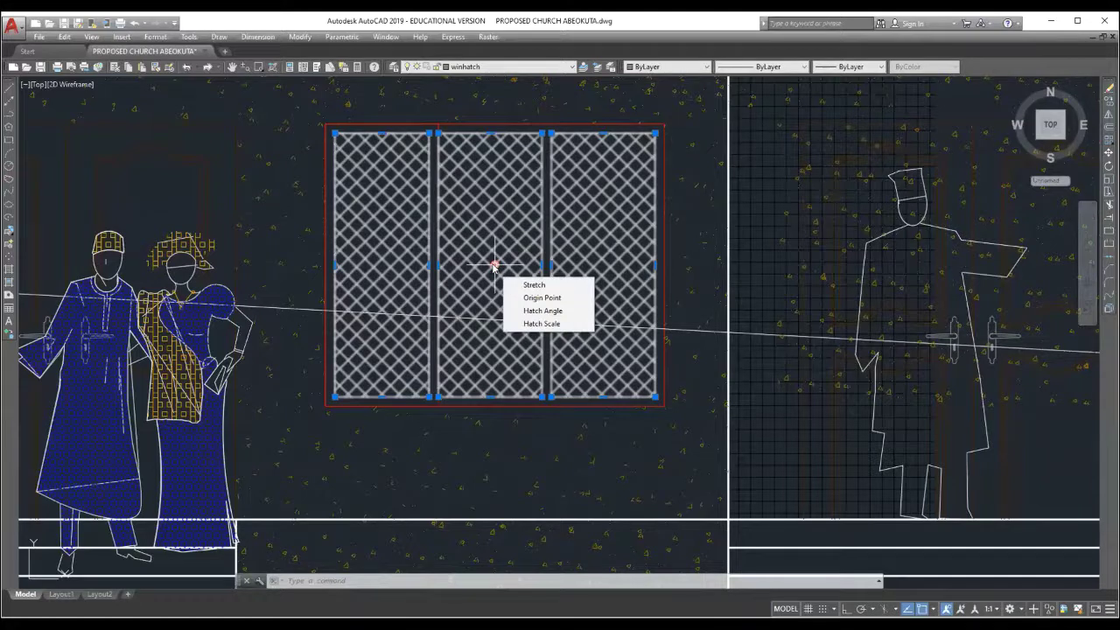
left_click(495, 264)
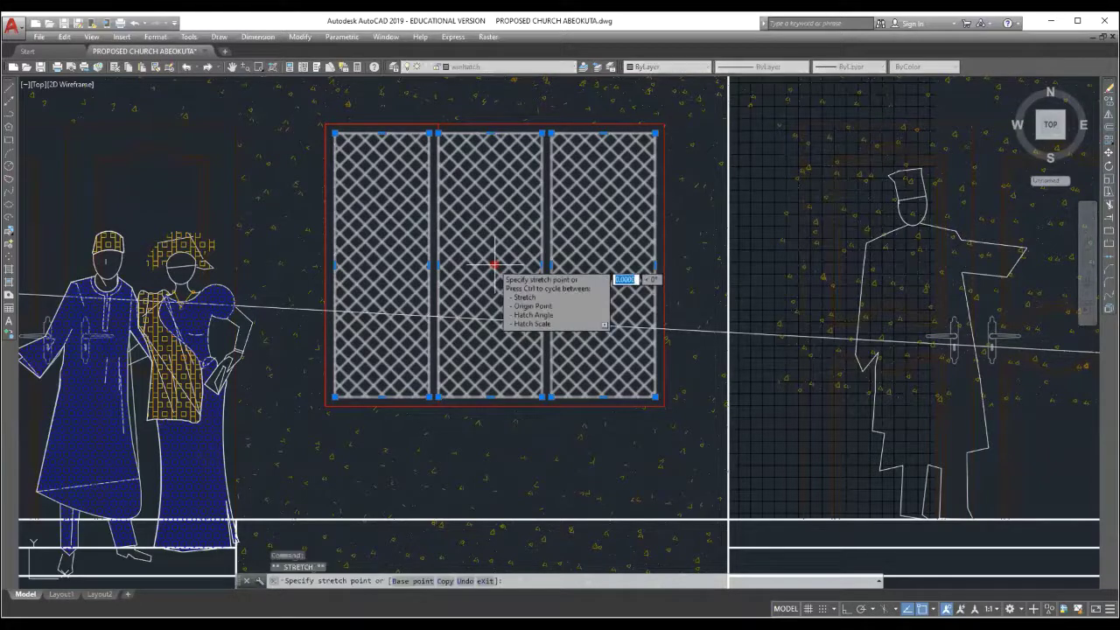
right_click(495, 264)
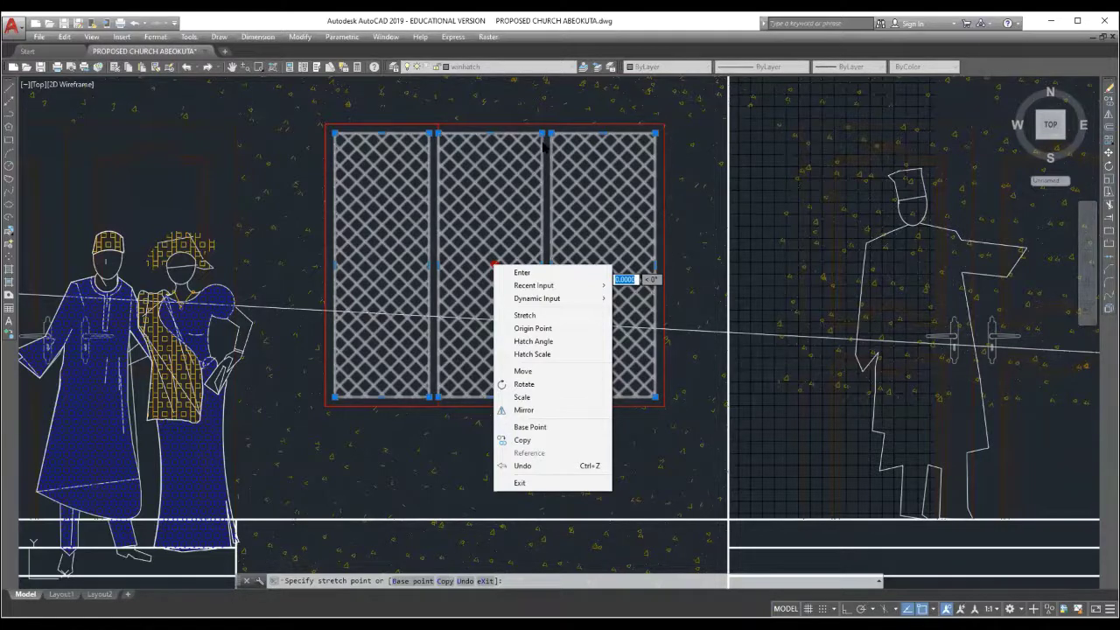
key("Escape")
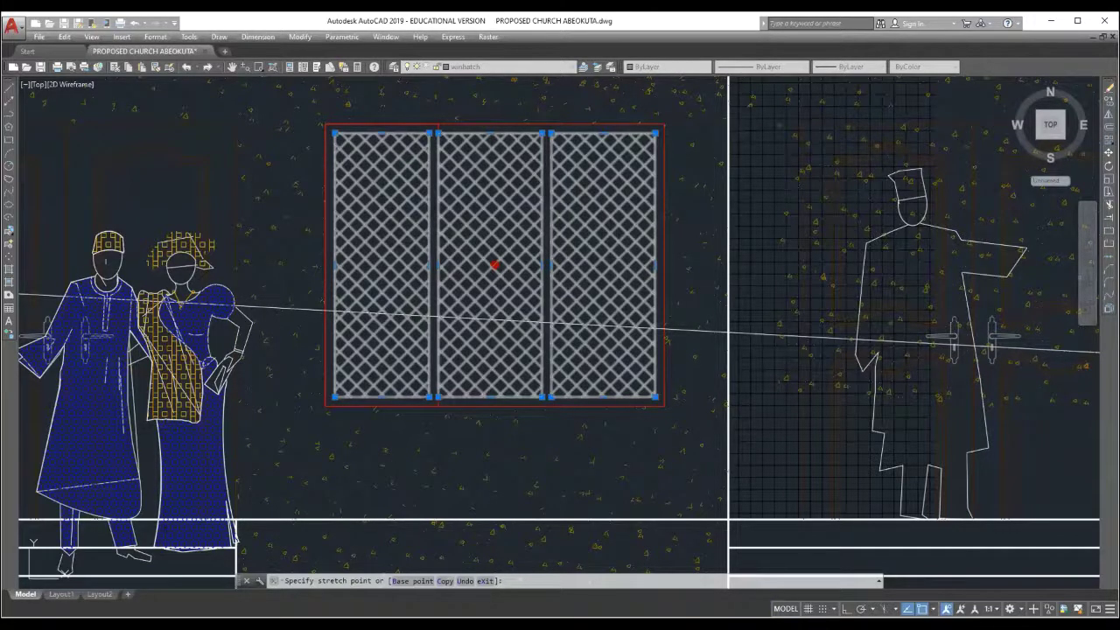
key("Escape")
key("Escape")
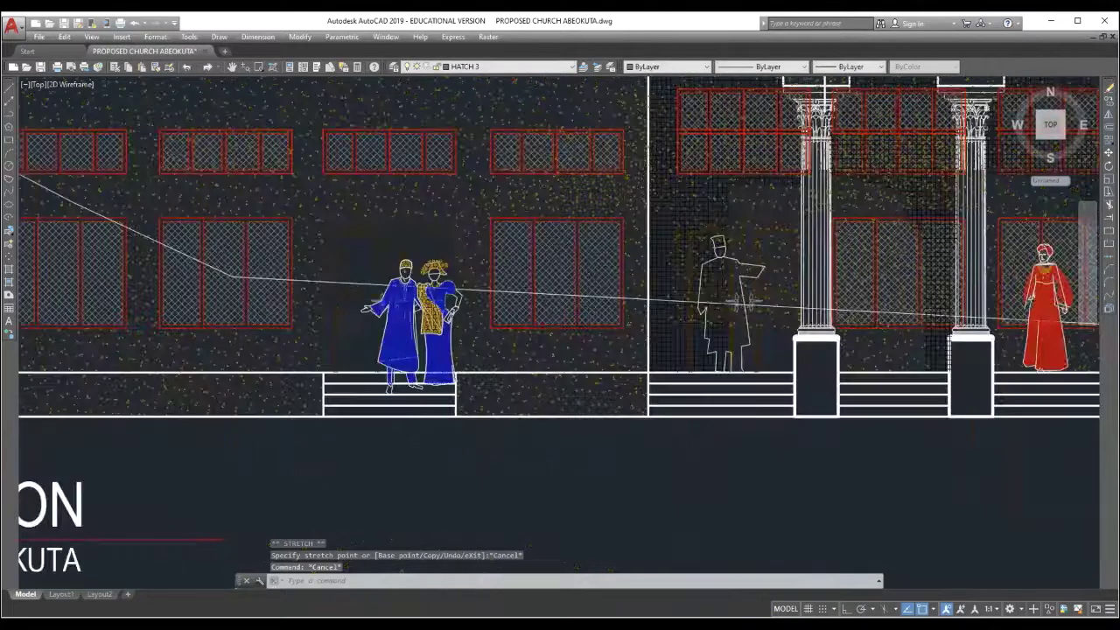
Zoom out, then back in on the practice rectangle, circle and curve
scroll(612, 293, "down", 4)
scroll(738, 301, "down", 5)
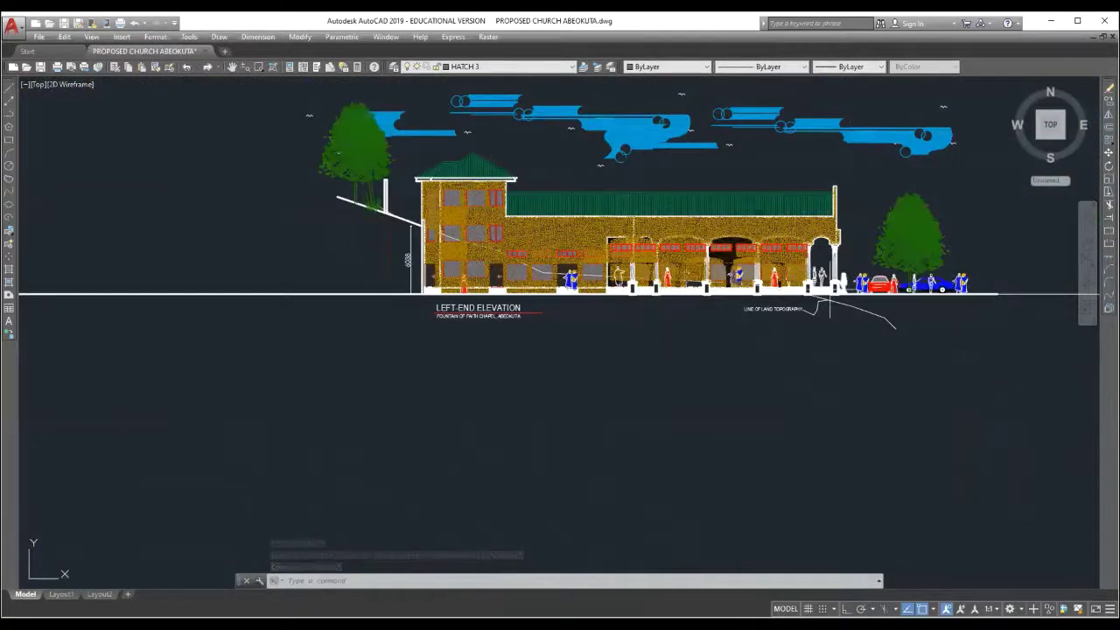
scroll(669, 302, "down", 4)
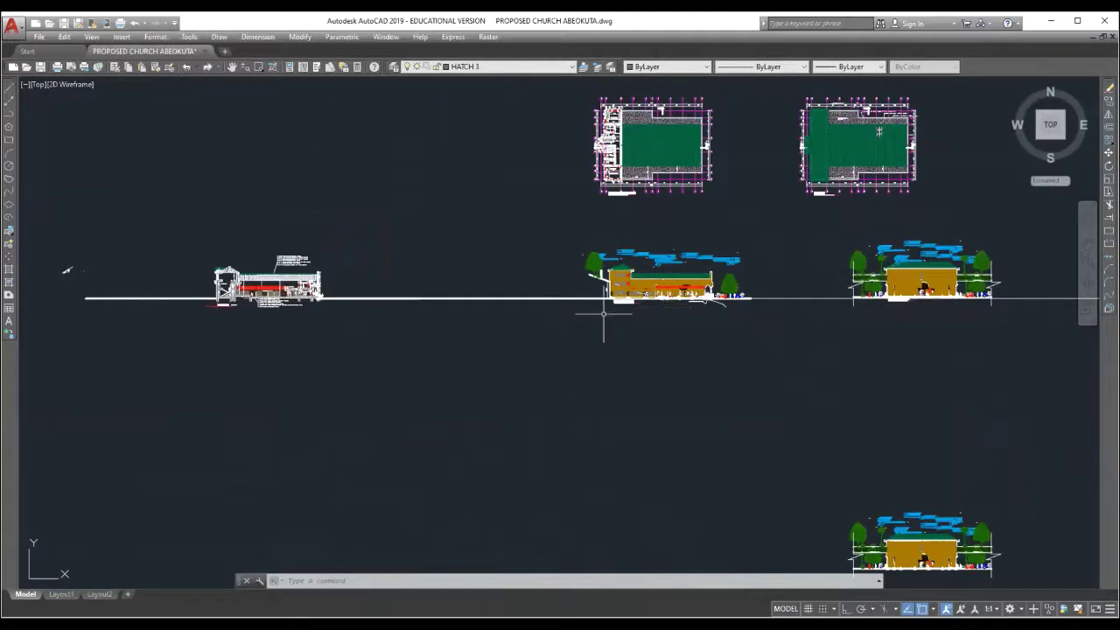
scroll(613, 299, "down", 4)
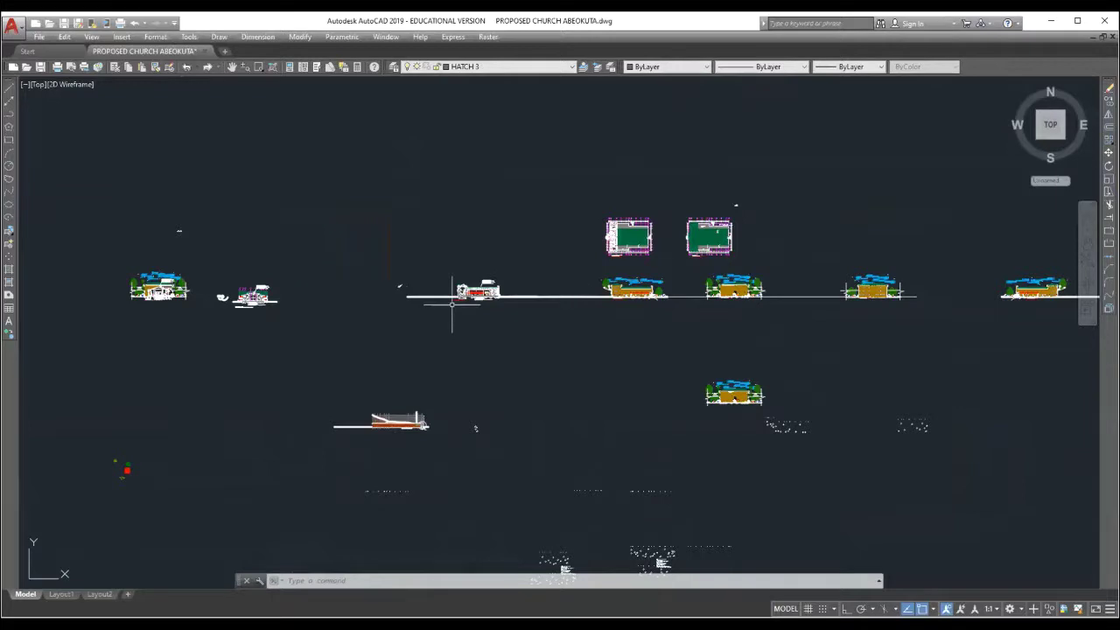
scroll(452, 304, "up", 8)
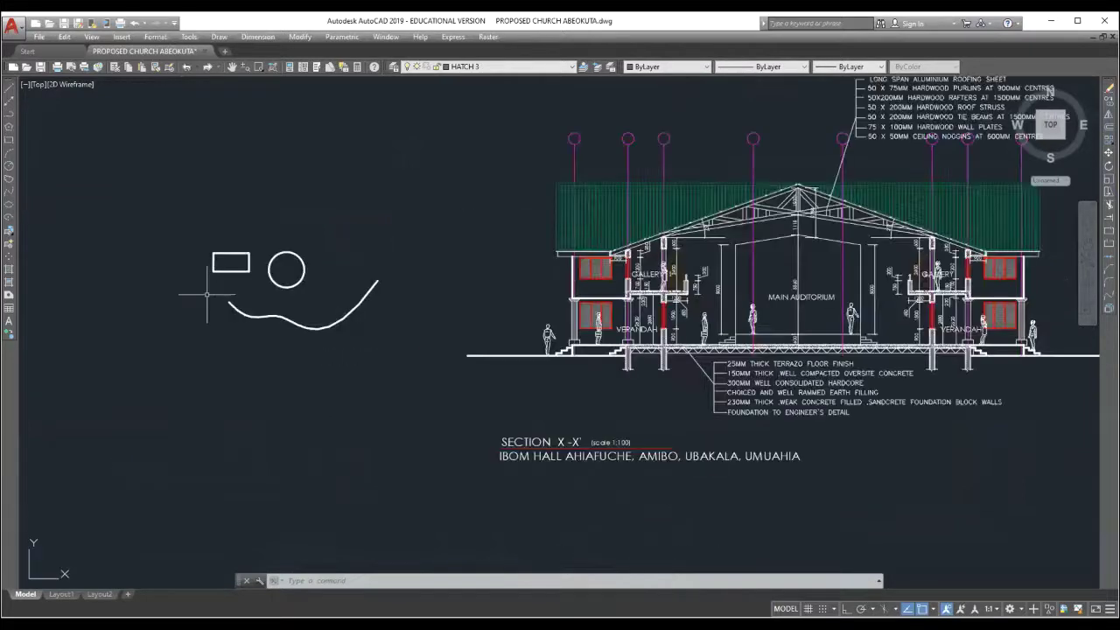
scroll(207, 256, "up", 4)
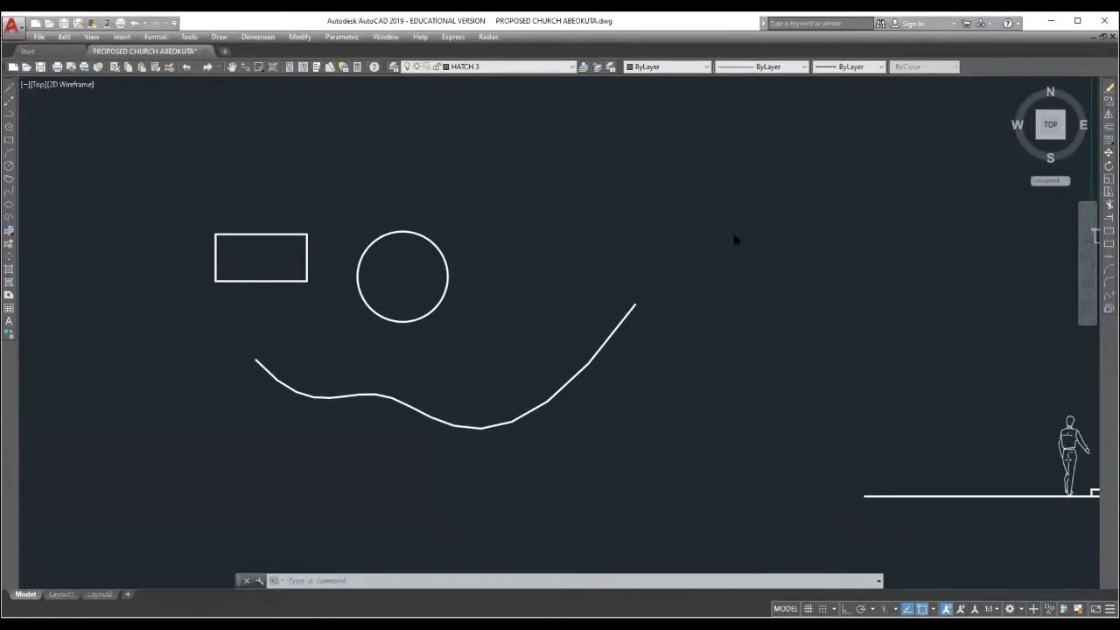
scroll(743, 233, "down", 2)
scroll(440, 236, "up", 2)
scroll(439, 236, "up", 2)
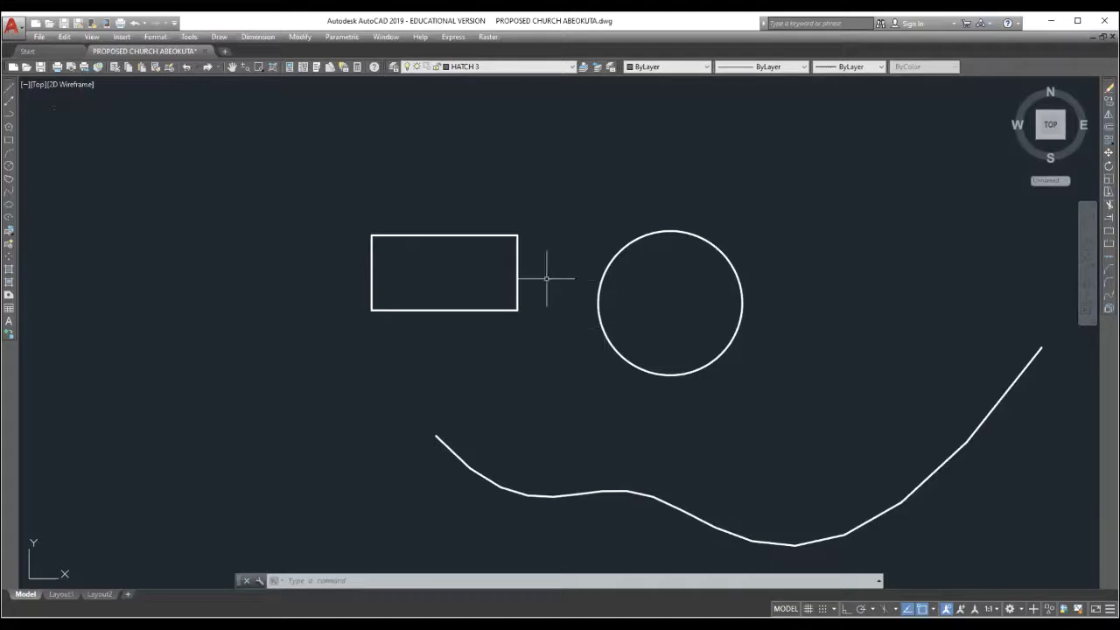
Start a hatch and move the Hatch and Gradient dialog clear of the shapes
left_click(8, 273)
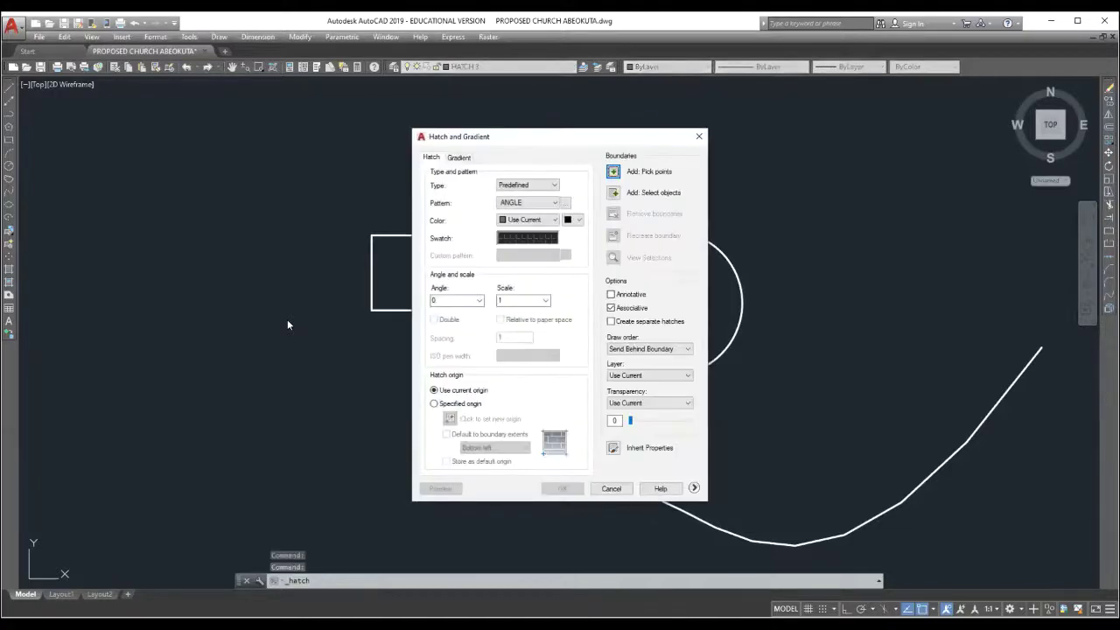
mouse_move(544, 140)
left_mouse_down()
mouse_move(466, 153)
mouse_move(131, 113)
left_mouse_up()
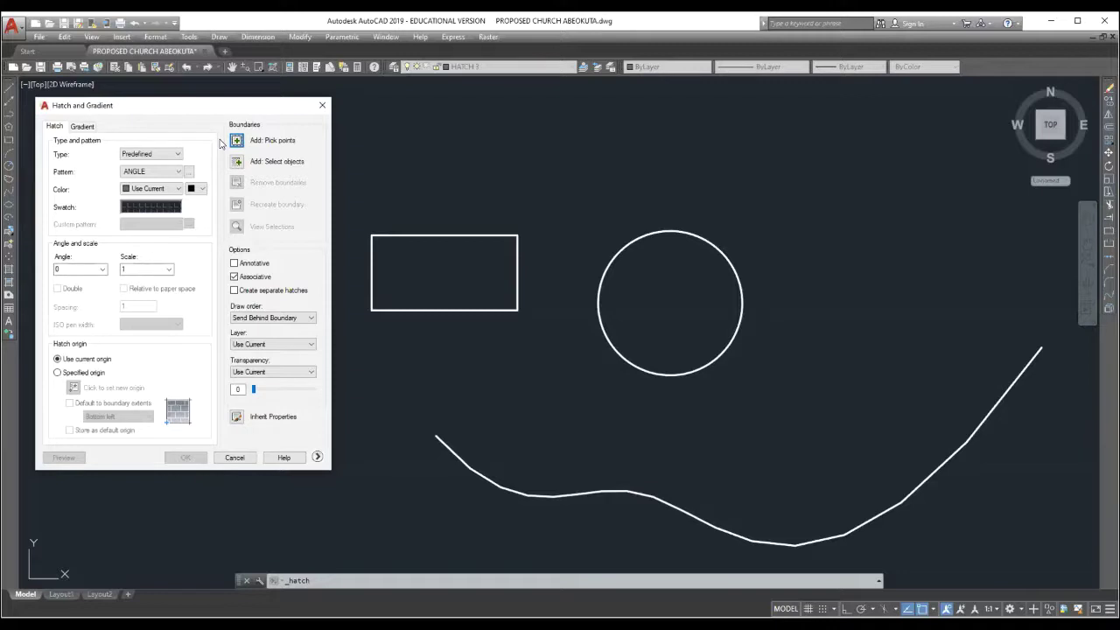
left_click(442, 119)
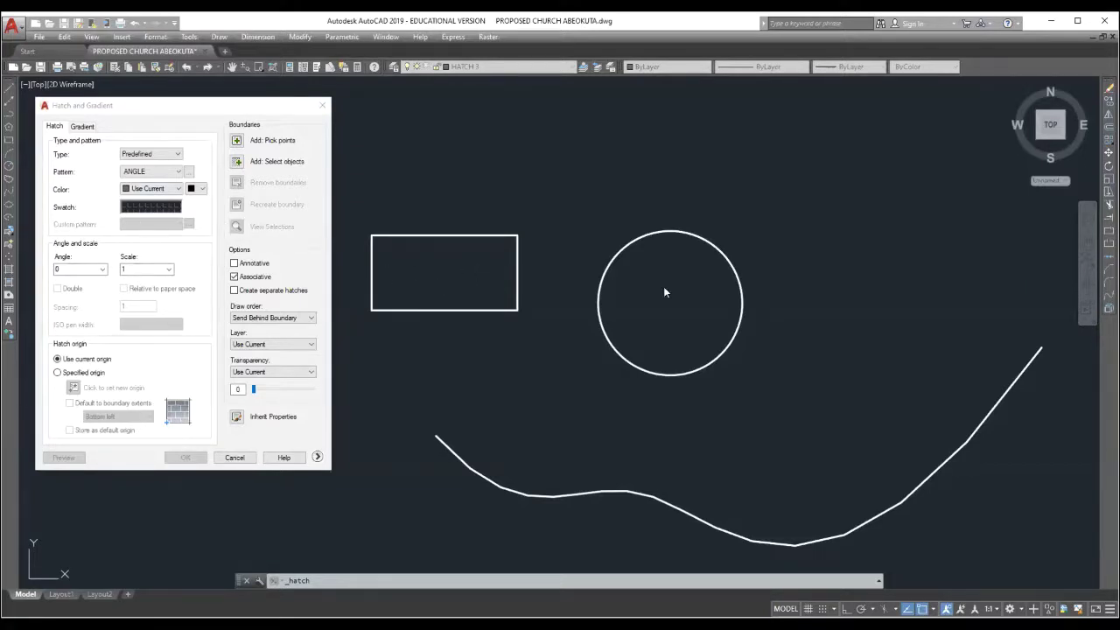
Set the hatch to the Predefined ANSI37 pattern at scale 50 and begin picking an internal point
left_click(177, 157)
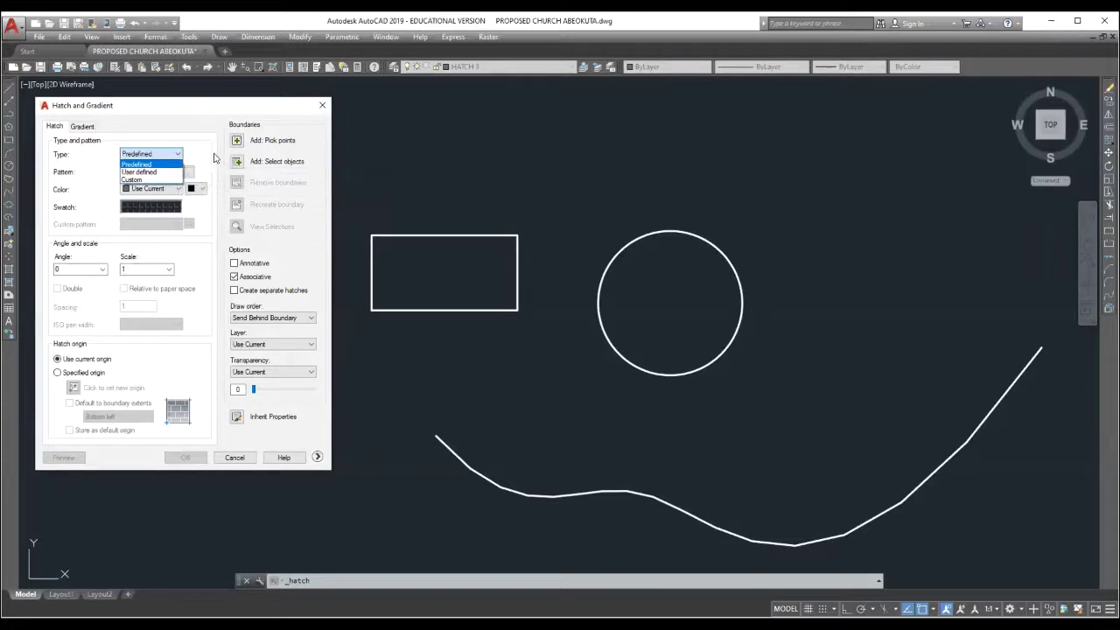
left_click(214, 156)
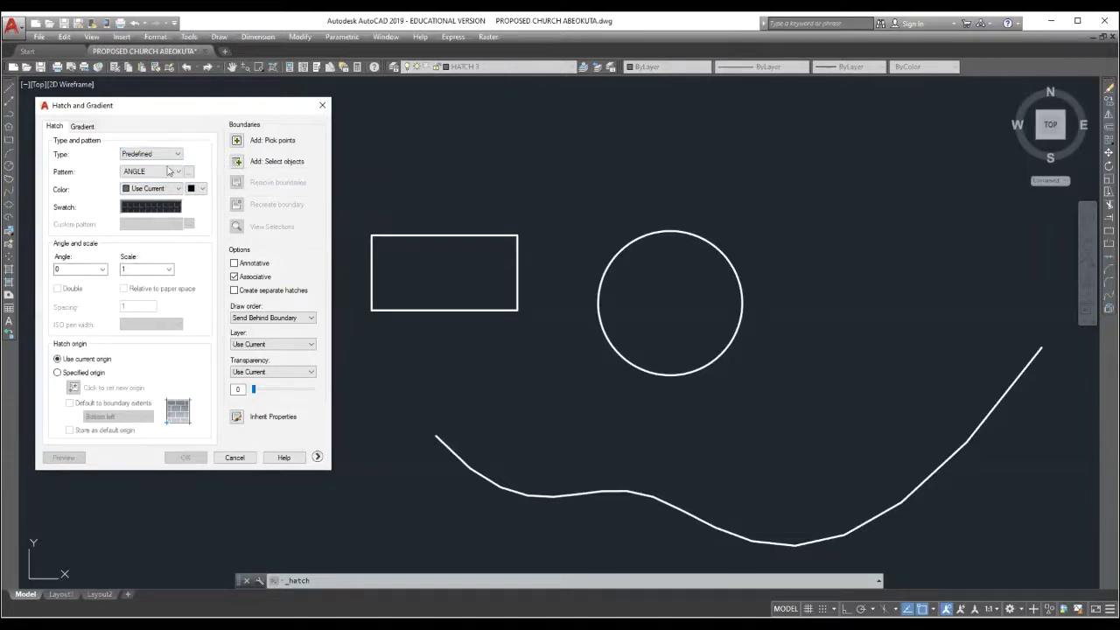
left_click(177, 173)
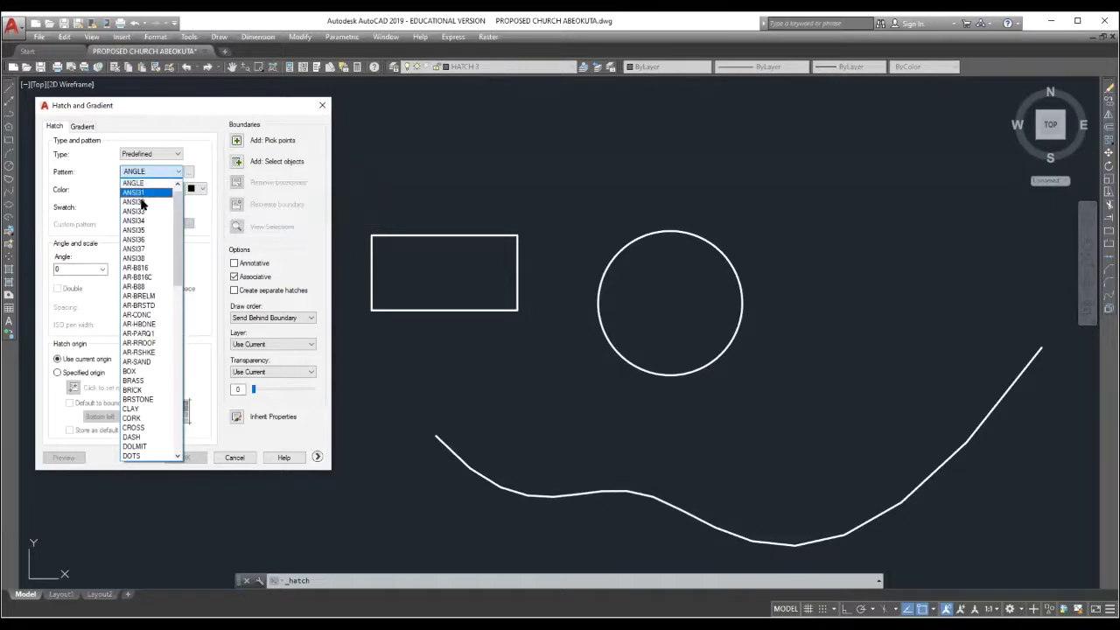
left_click(138, 249)
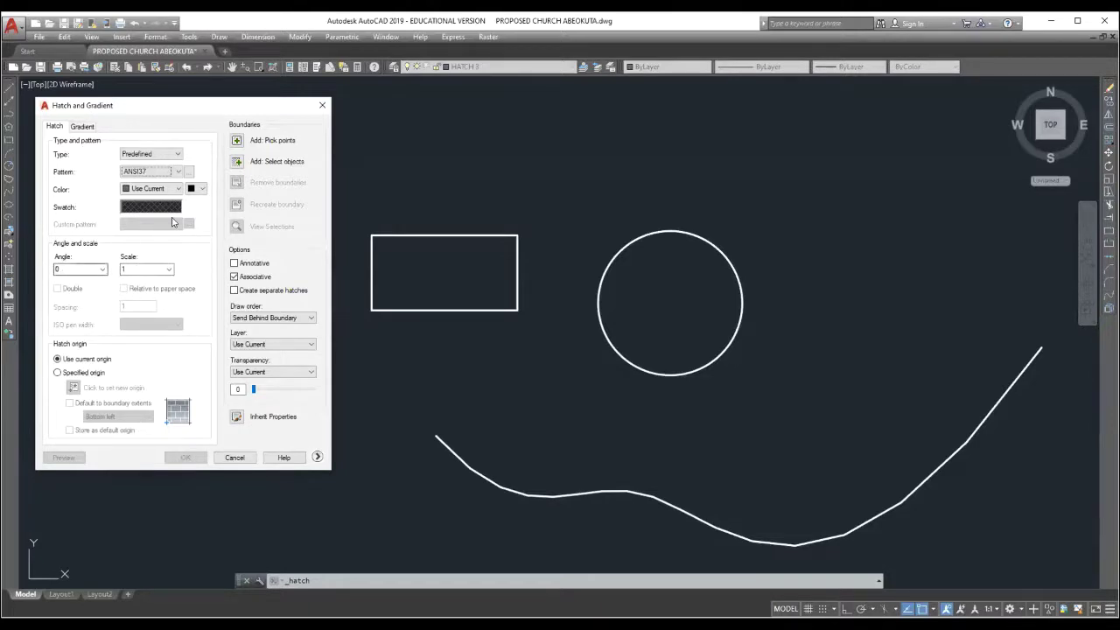
double_click(131, 270)
type("5")
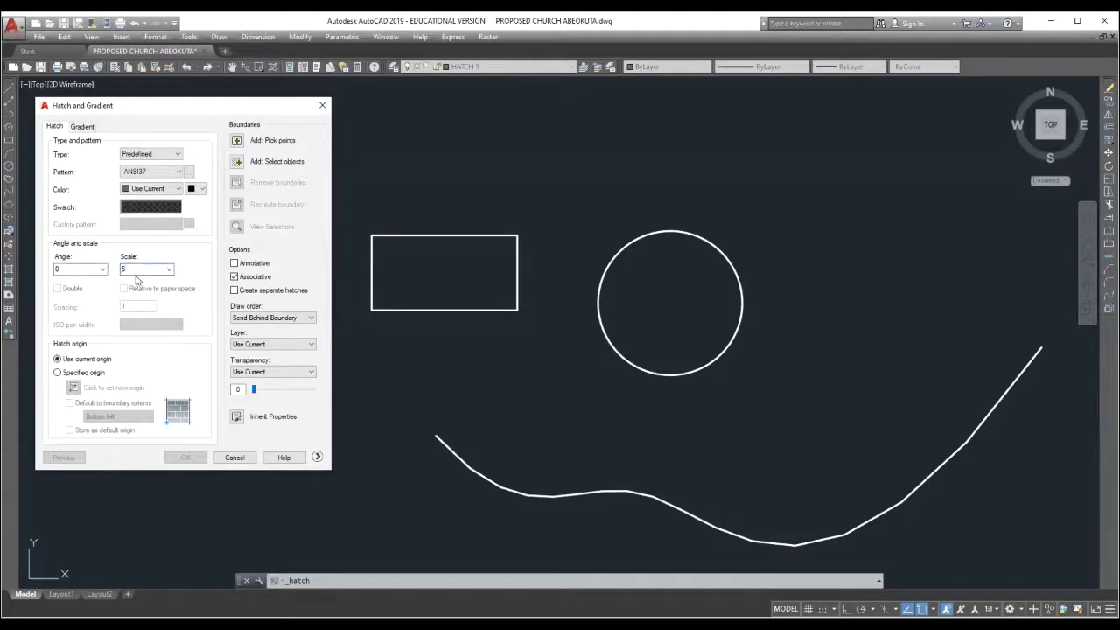
type("0")
left_click(237, 141)
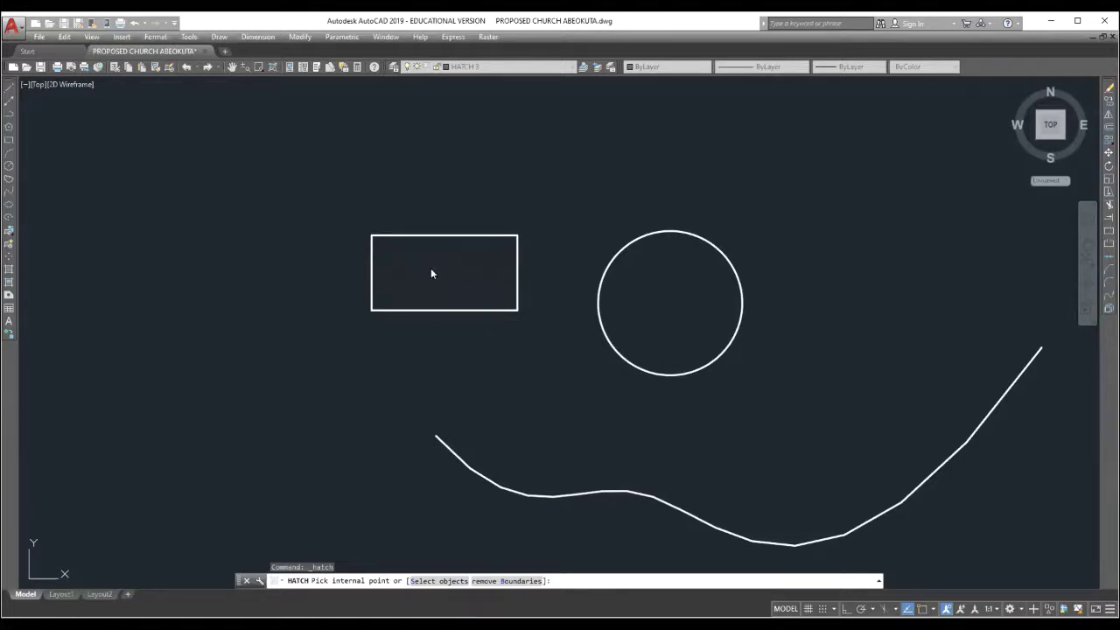
Cancel the pending hatch and reopen Hatch and Gradient, still ANSI37 at scale 50
key("Escape")
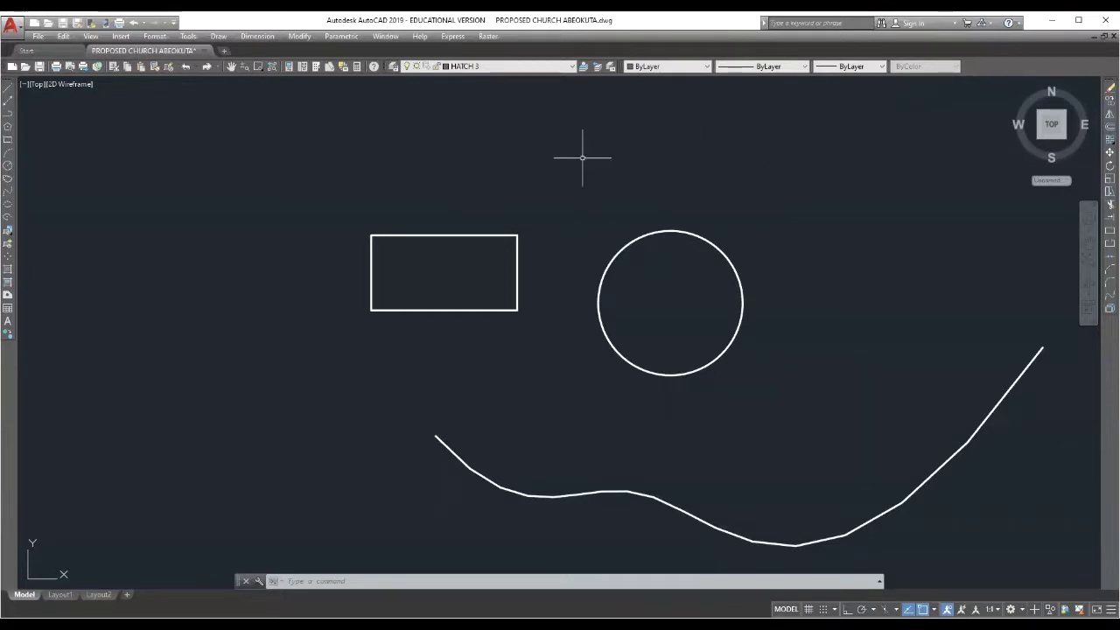
left_click(9, 271)
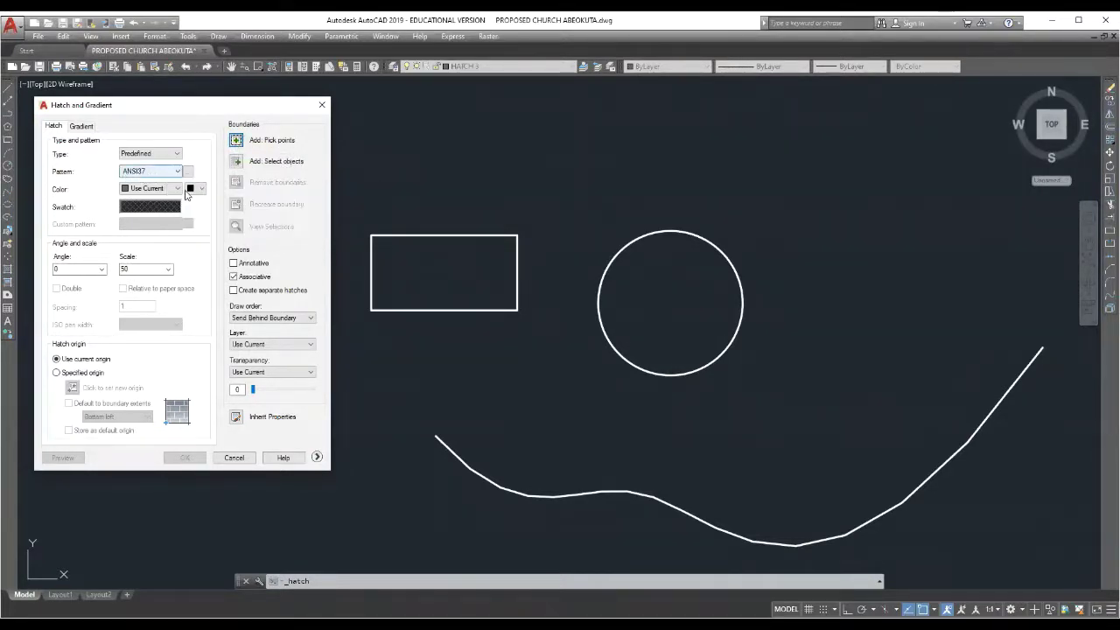
Pick inside the rectangle and the circle and apply the ANSI37 hatch at scale 50
left_click(137, 271)
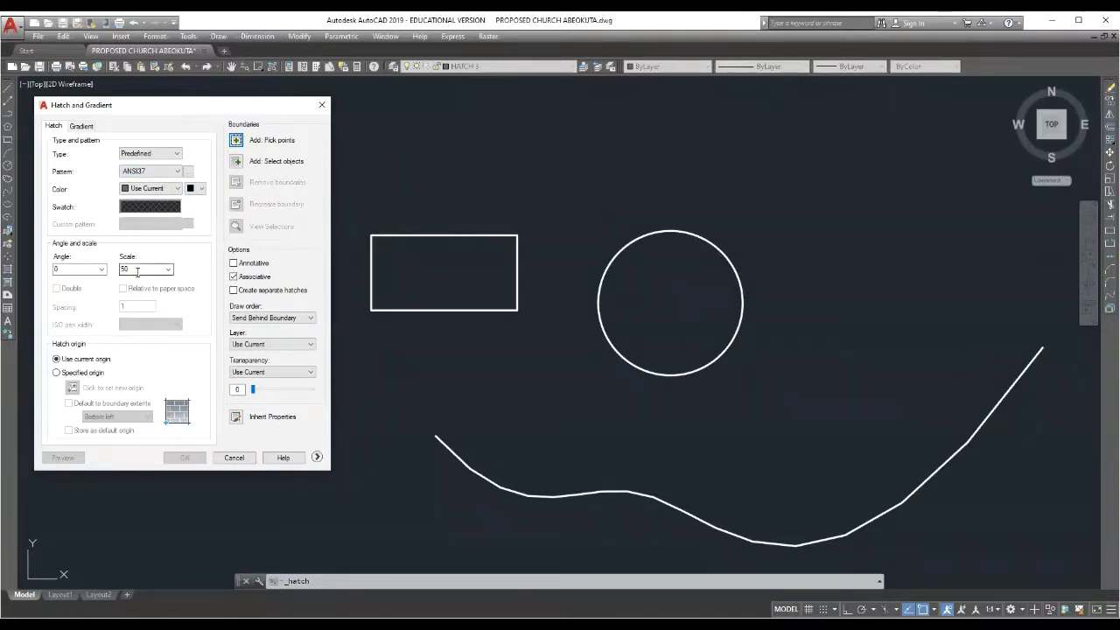
left_click(236, 142)
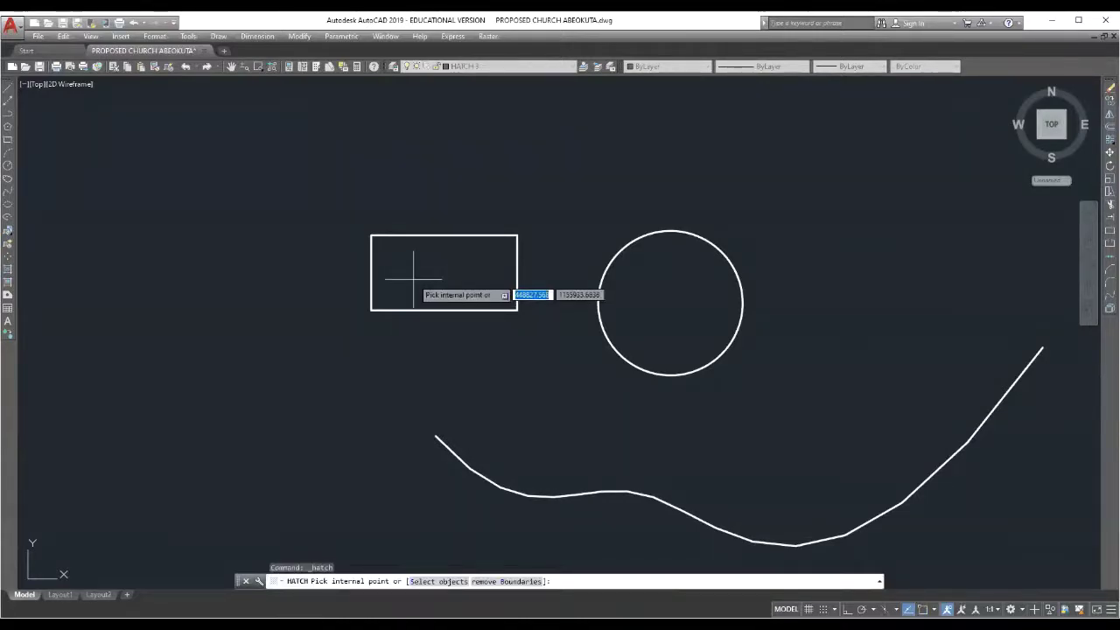
left_click(412, 279)
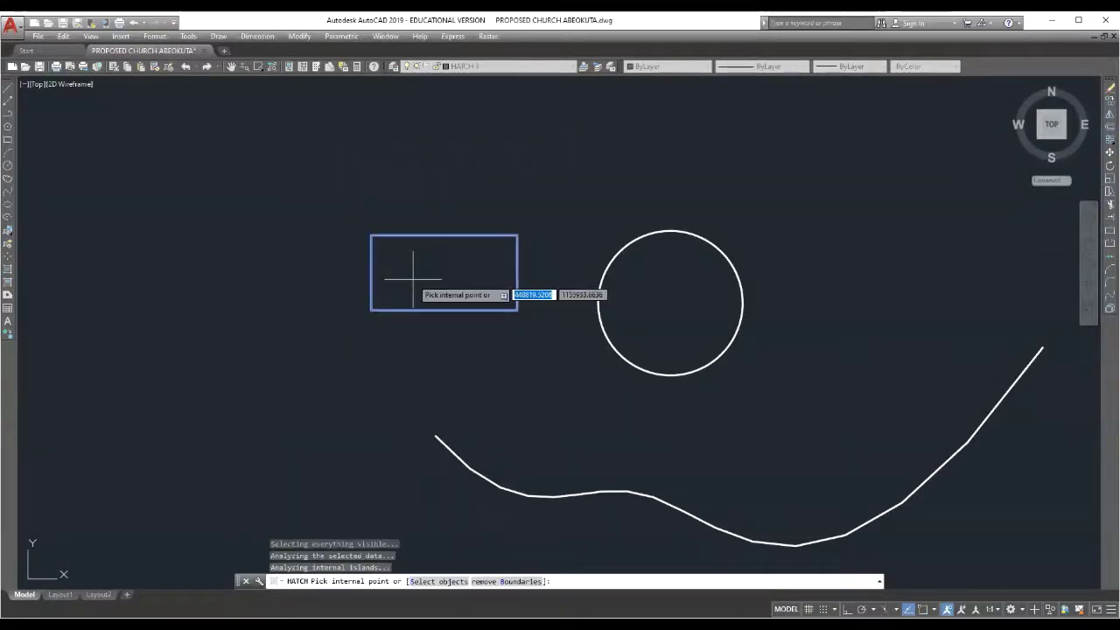
left_click(675, 304)
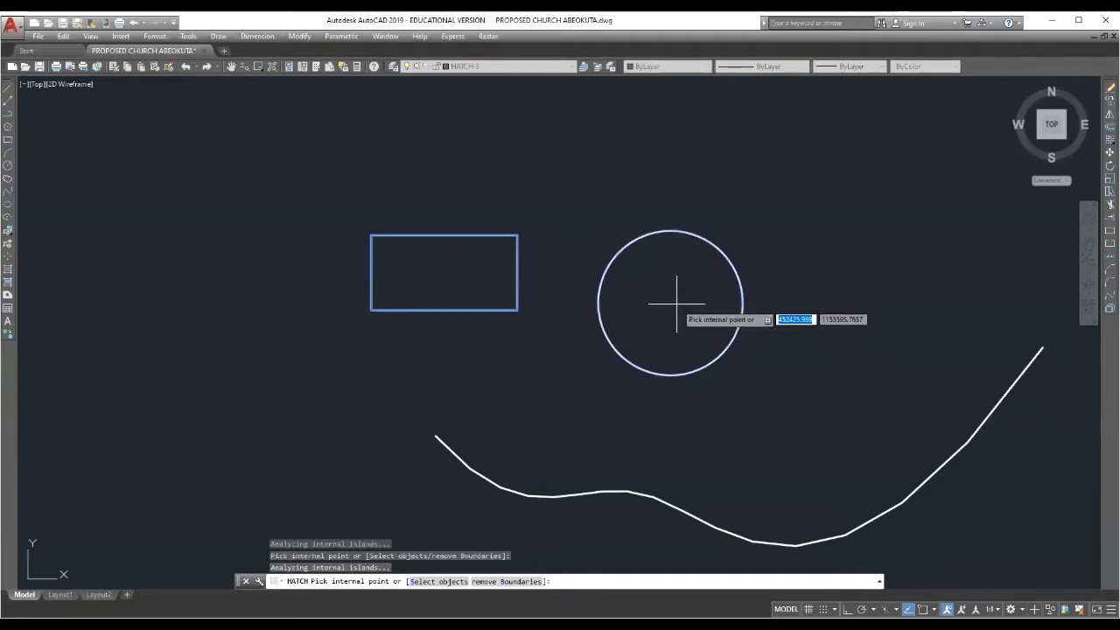
right_click(666, 299)
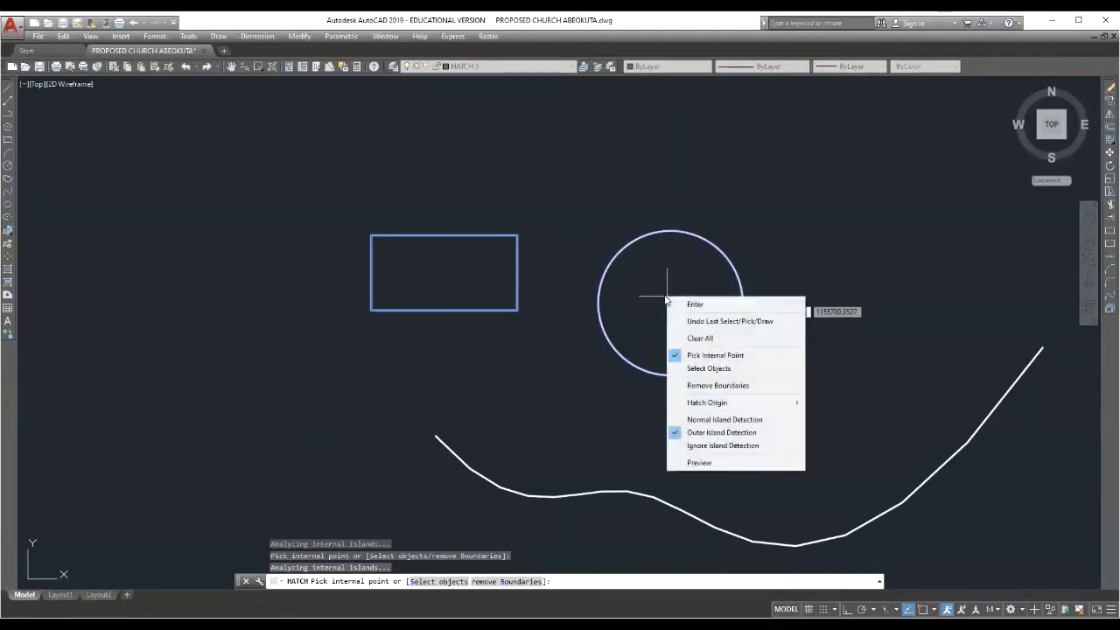
left_click(688, 305)
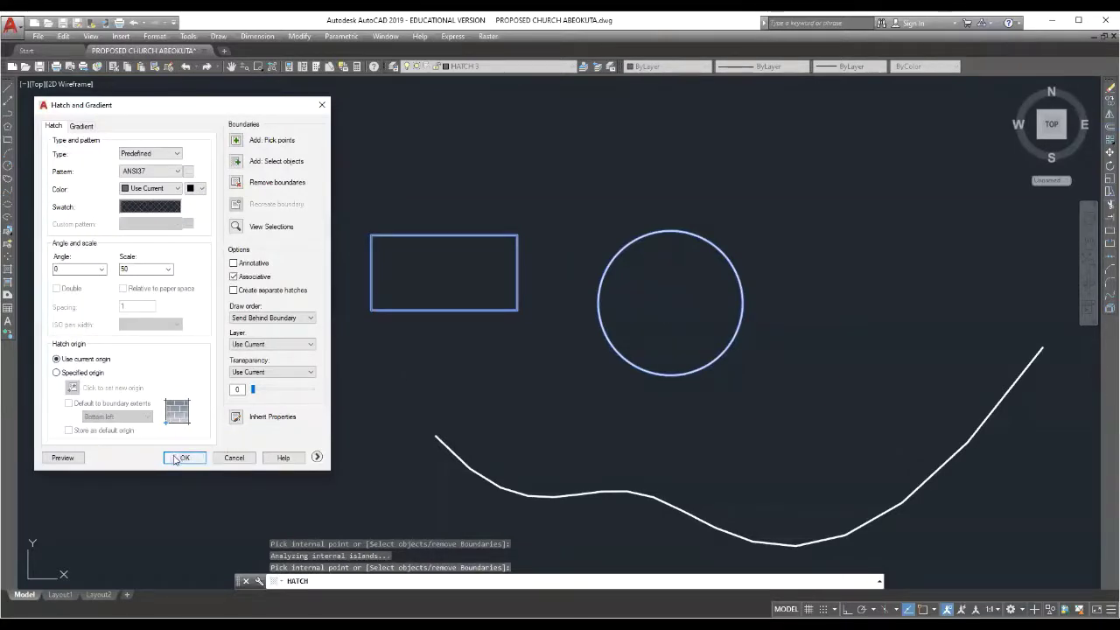
left_click(182, 458)
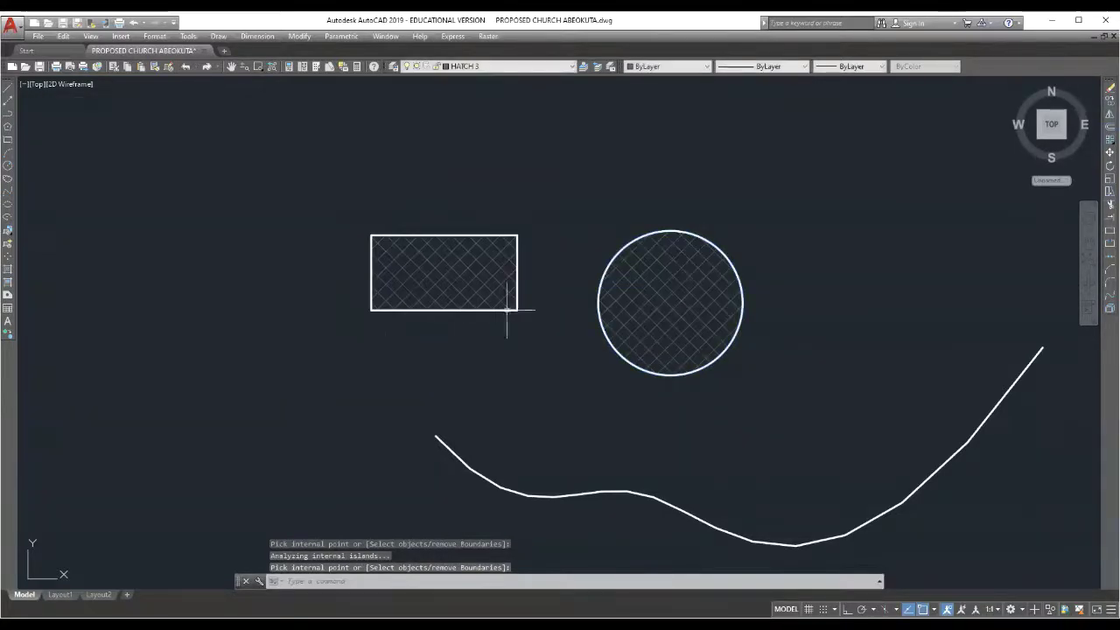
left_click(491, 259)
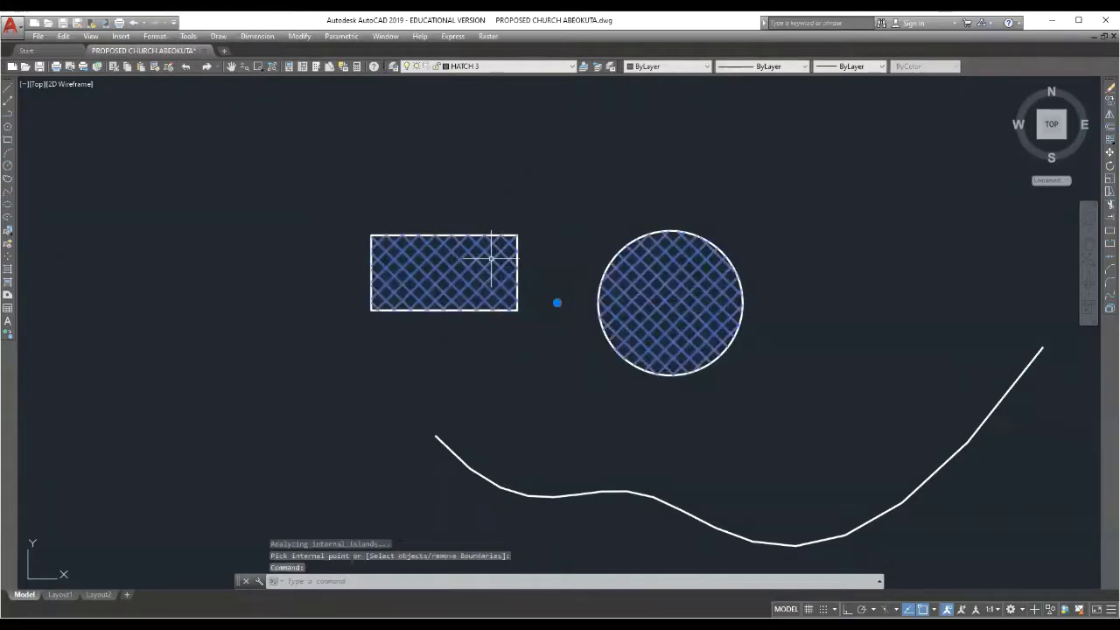
left_click(557, 302)
right_click(554, 307)
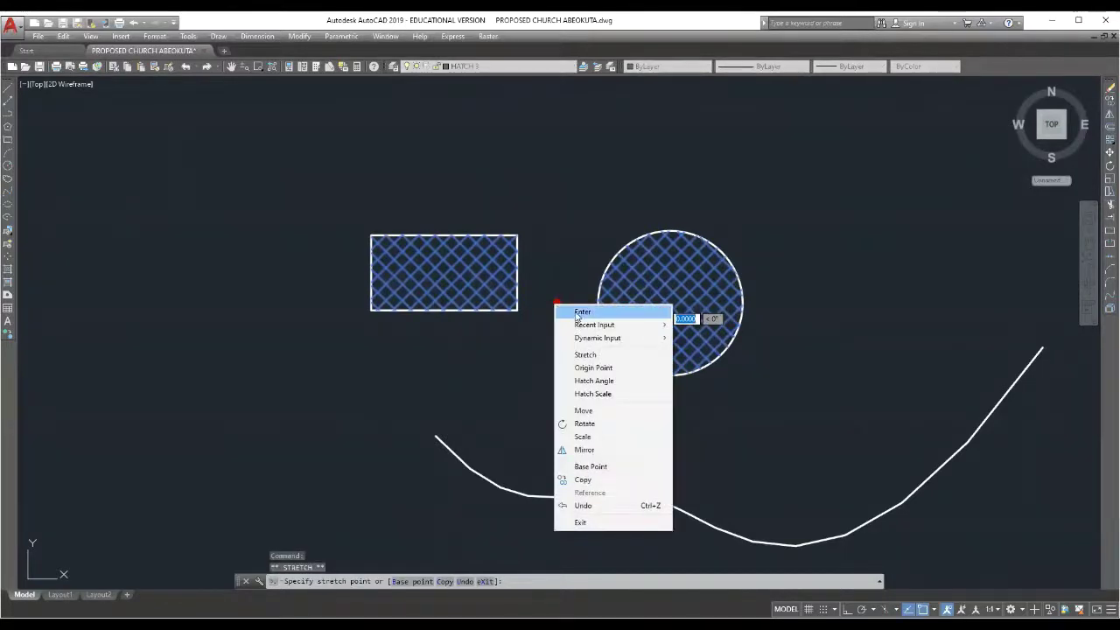
left_click(598, 524)
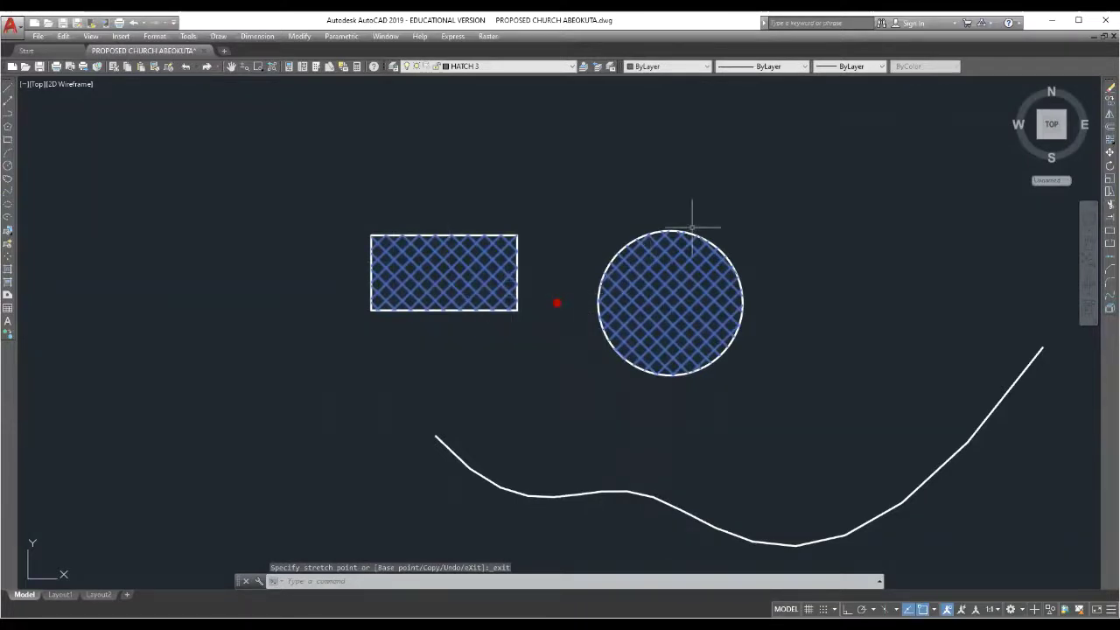
Erase the crosshatch from the rectangle and circle and restart the ANSI37 scale-50 hatch
right_click(1098, 81)
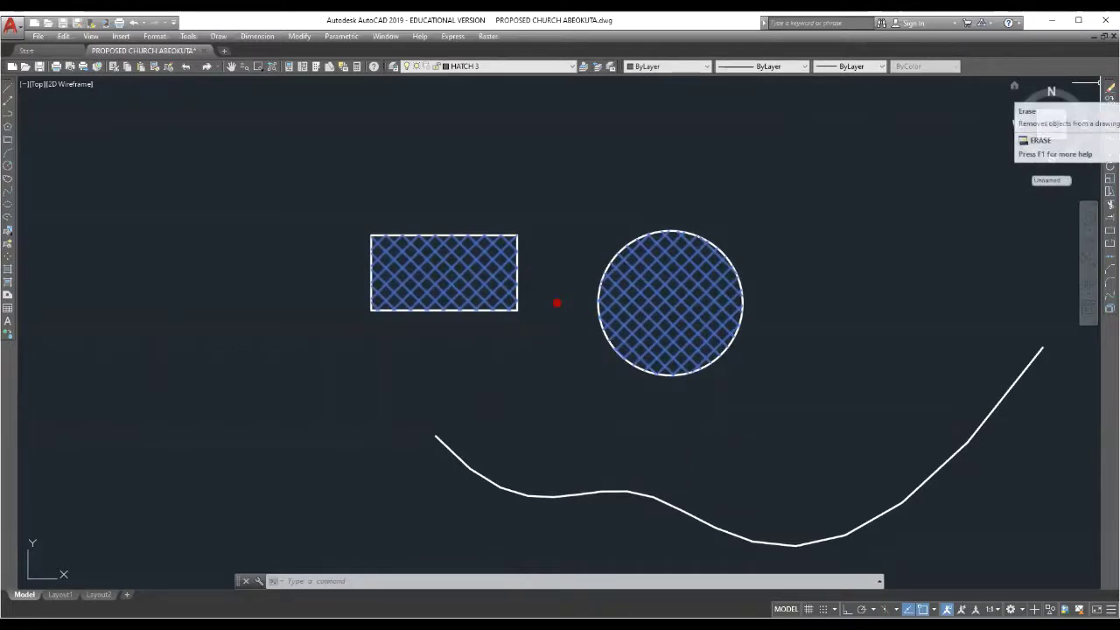
left_click(1049, 131)
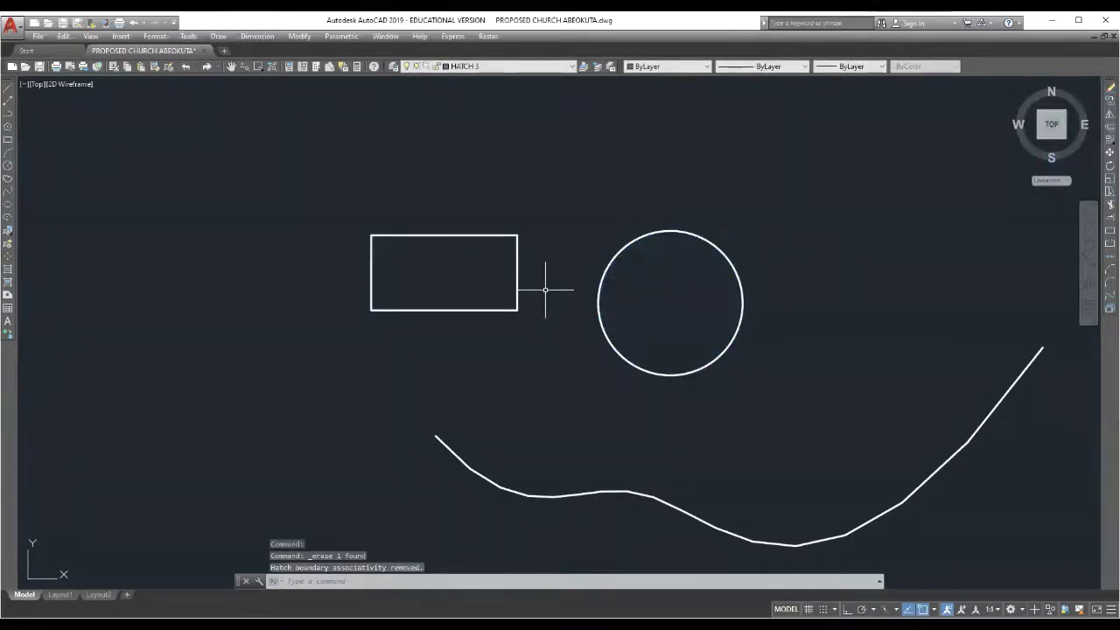
left_click(8, 275)
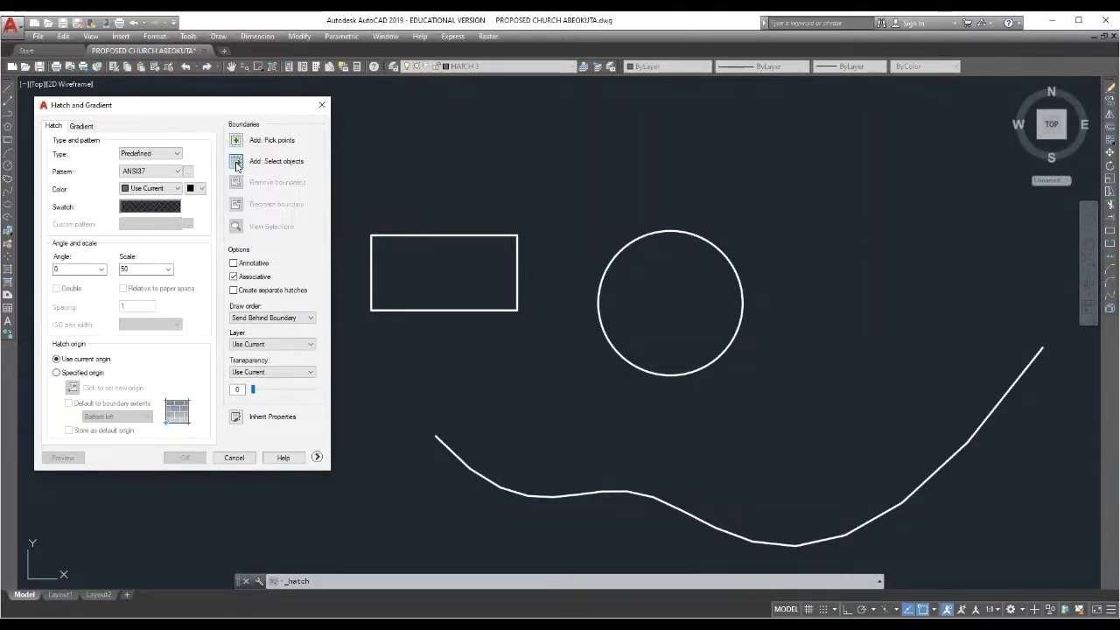
Hatch the rectangle and circle by selecting them as boundary objects, then delete that hatch
left_click(236, 162)
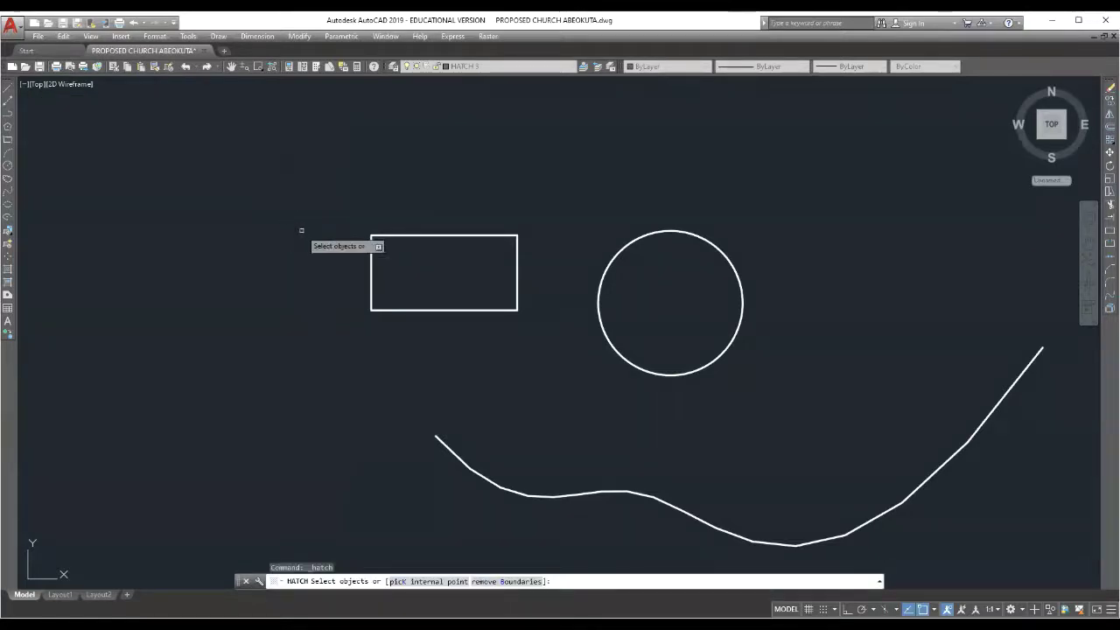
left_click(404, 233)
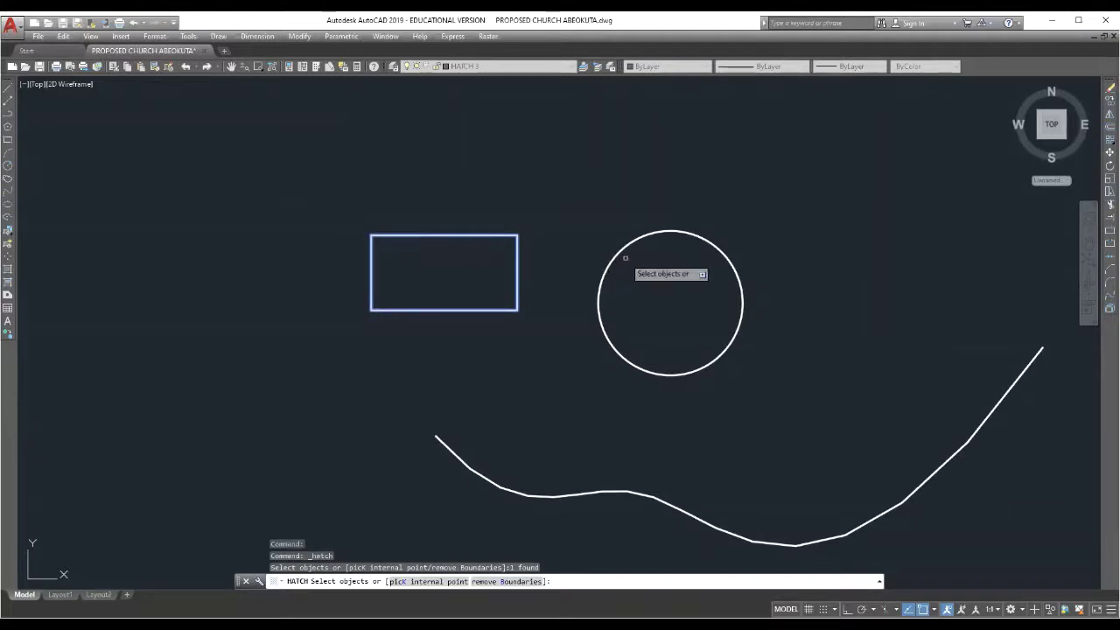
left_click(621, 251)
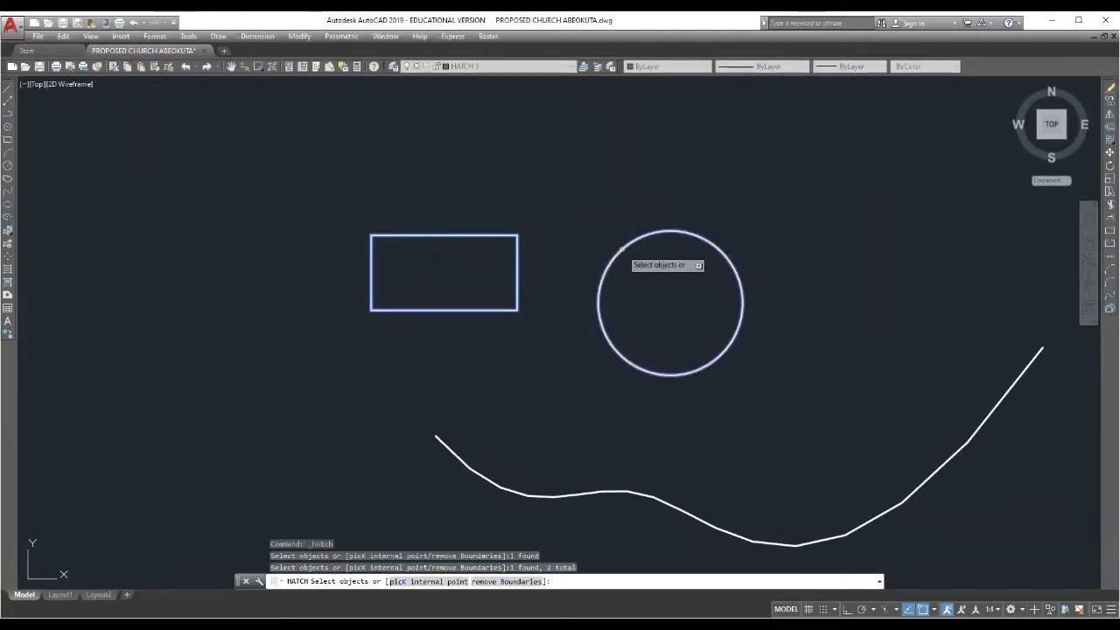
right_click(621, 251)
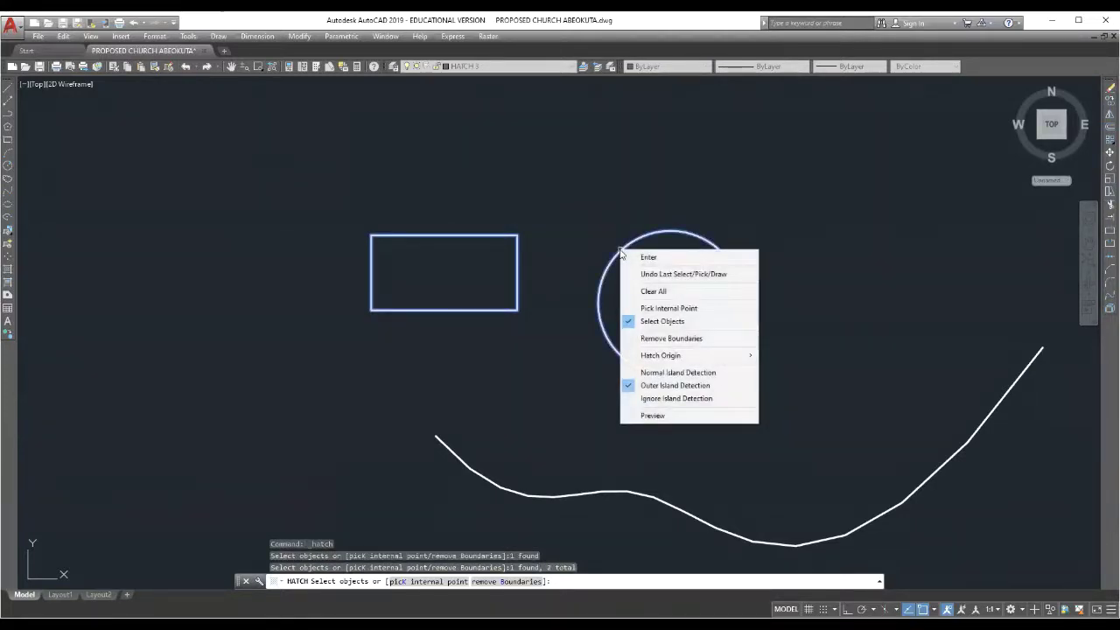
left_click(648, 257)
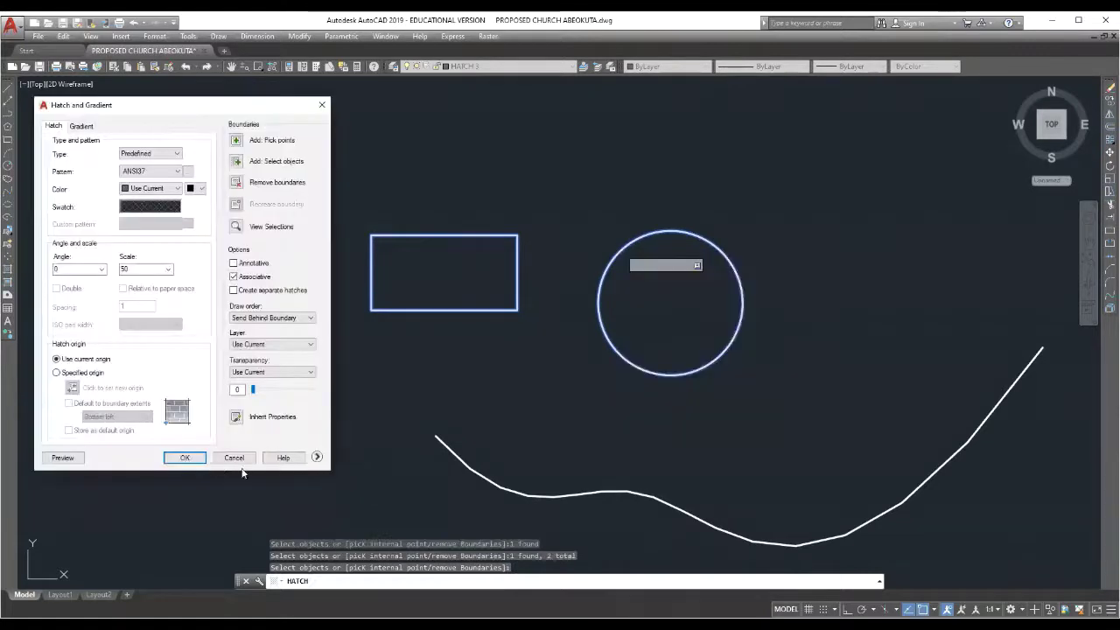
left_click(183, 458)
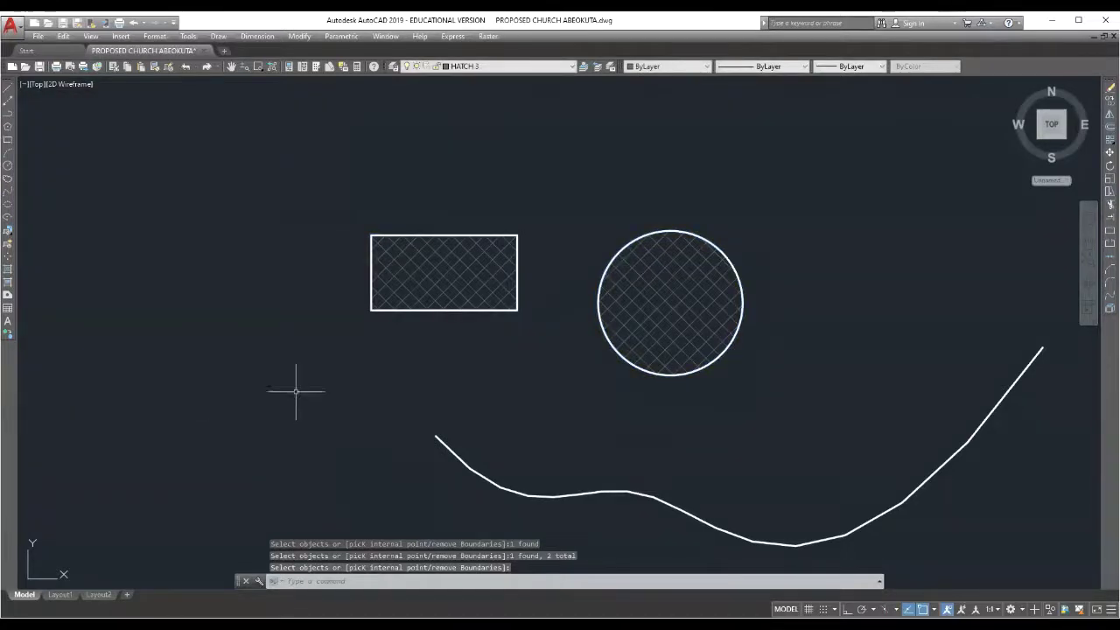
left_click(473, 276)
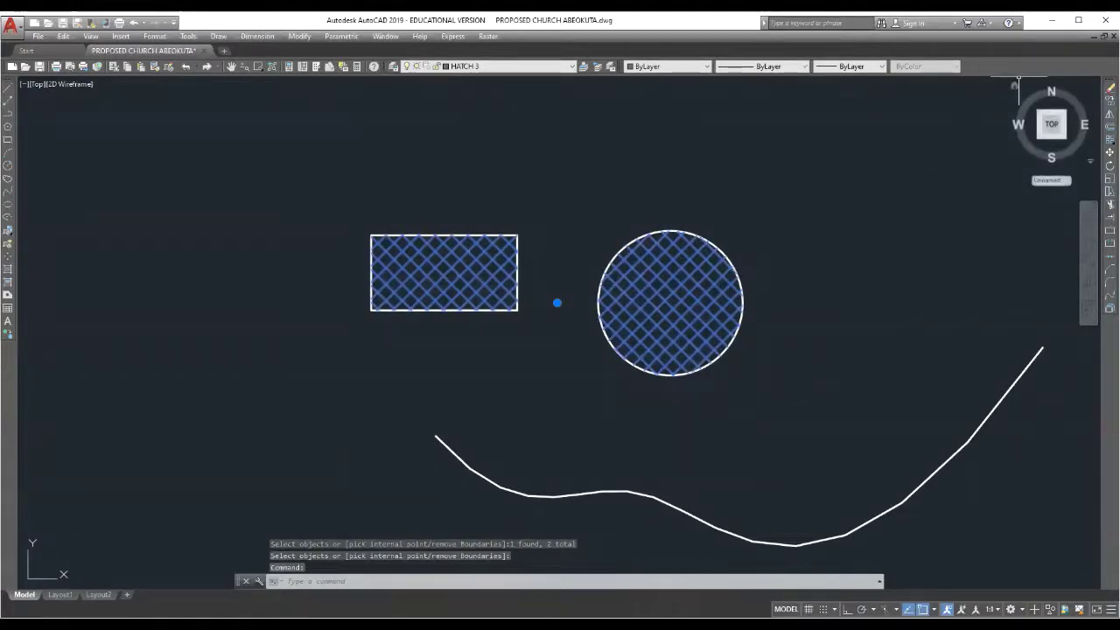
key("Delete")
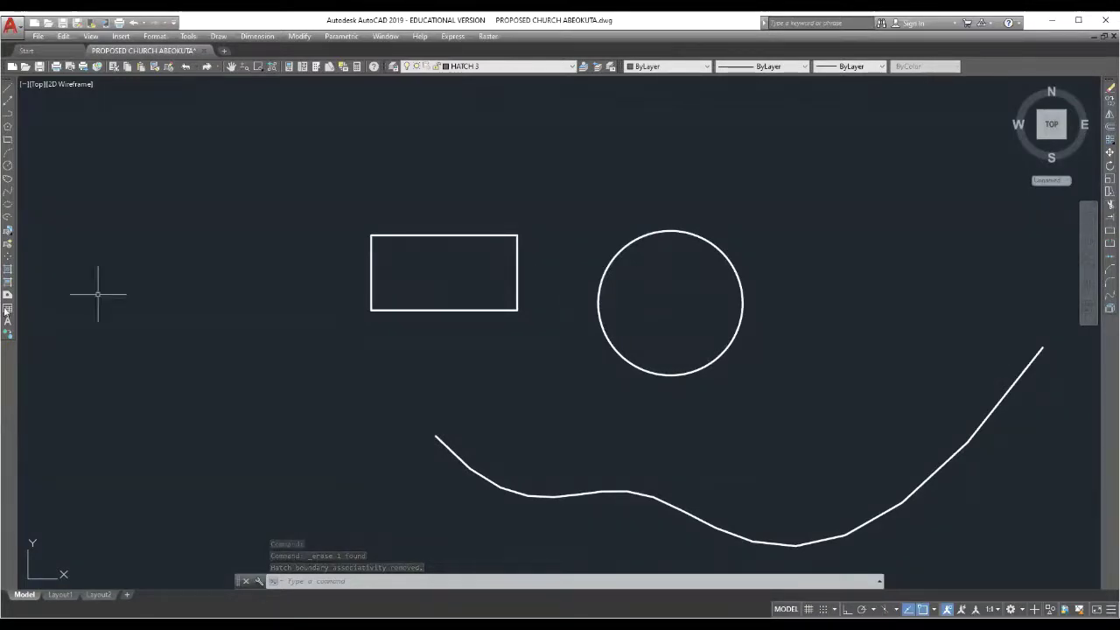
Reopen Hatch and Gradient with ANSI37 at angle 0, scale 50
left_click(8, 273)
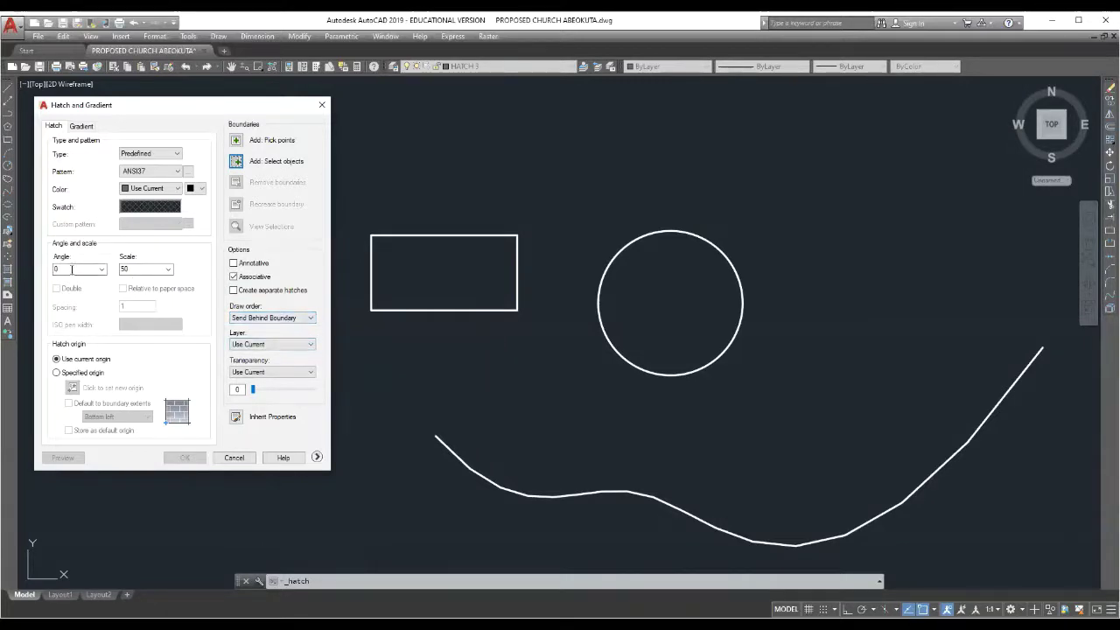
Pick inside the rectangle only and apply ANSI37 at angle 0, scale 50
left_click(236, 140)
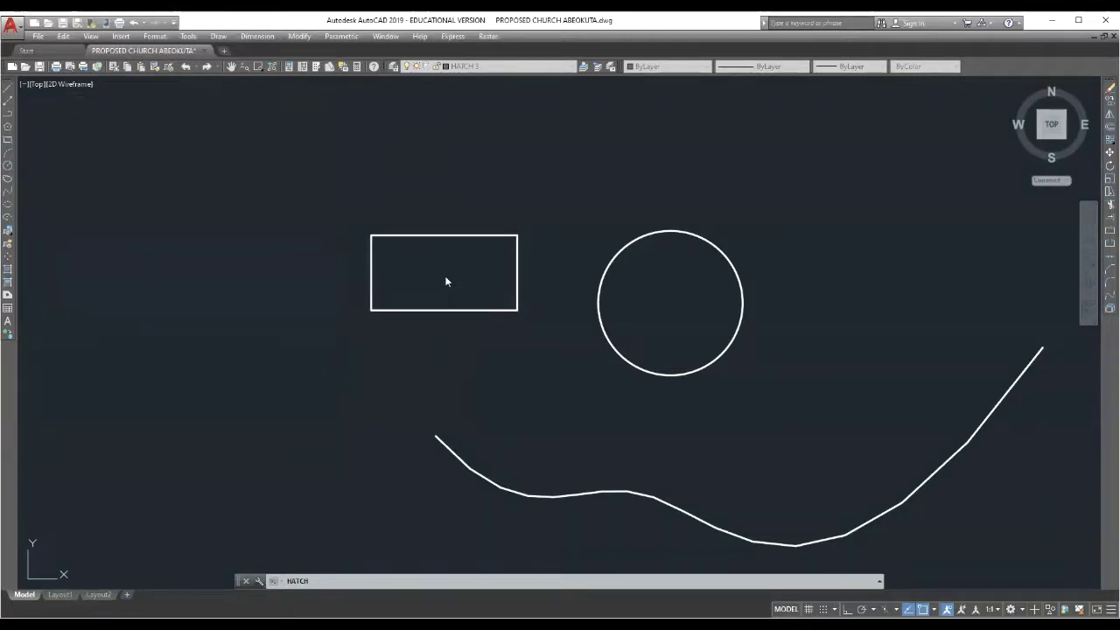
left_click(445, 276)
right_click(446, 279)
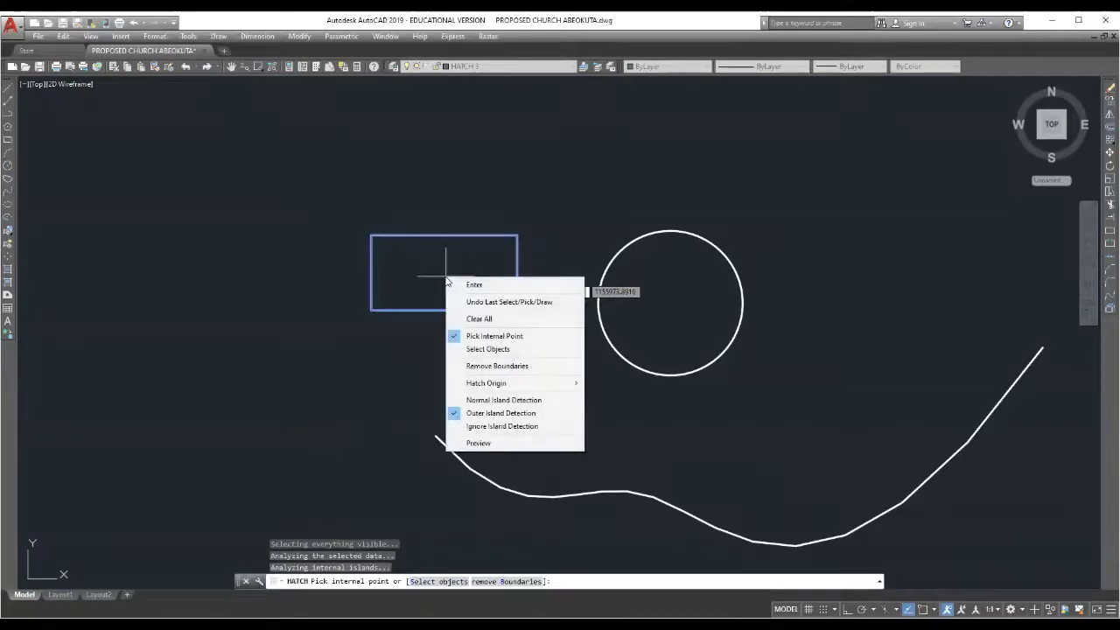
left_click(473, 284)
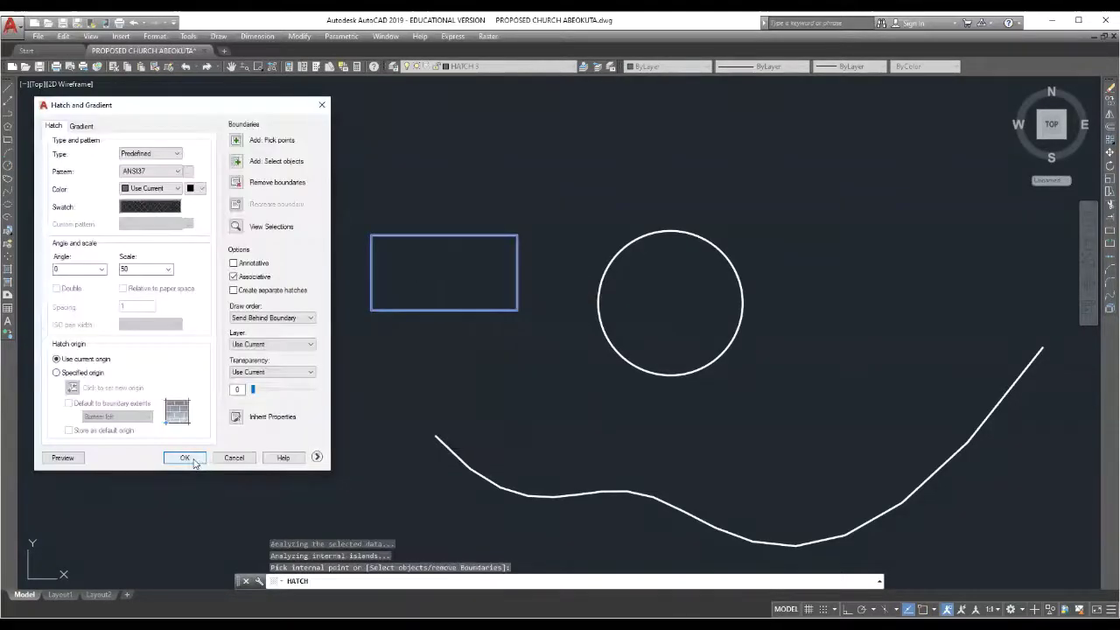
left_click(185, 462)
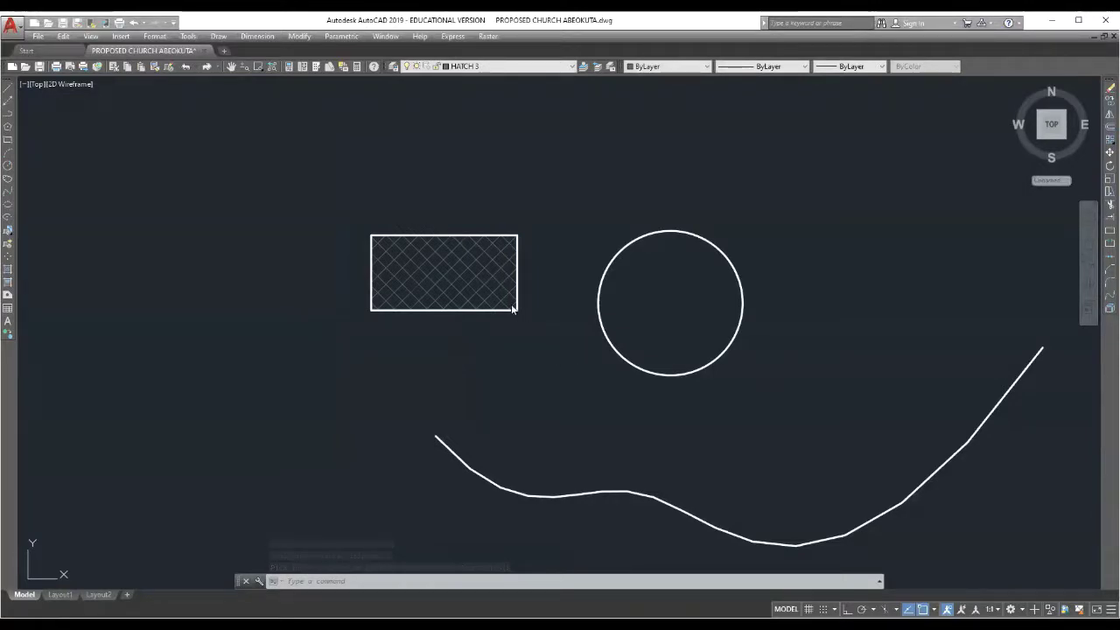
Erase the rectangle's hatch, undo, erase it again, and reopen the hatch settings
left_click(475, 278)
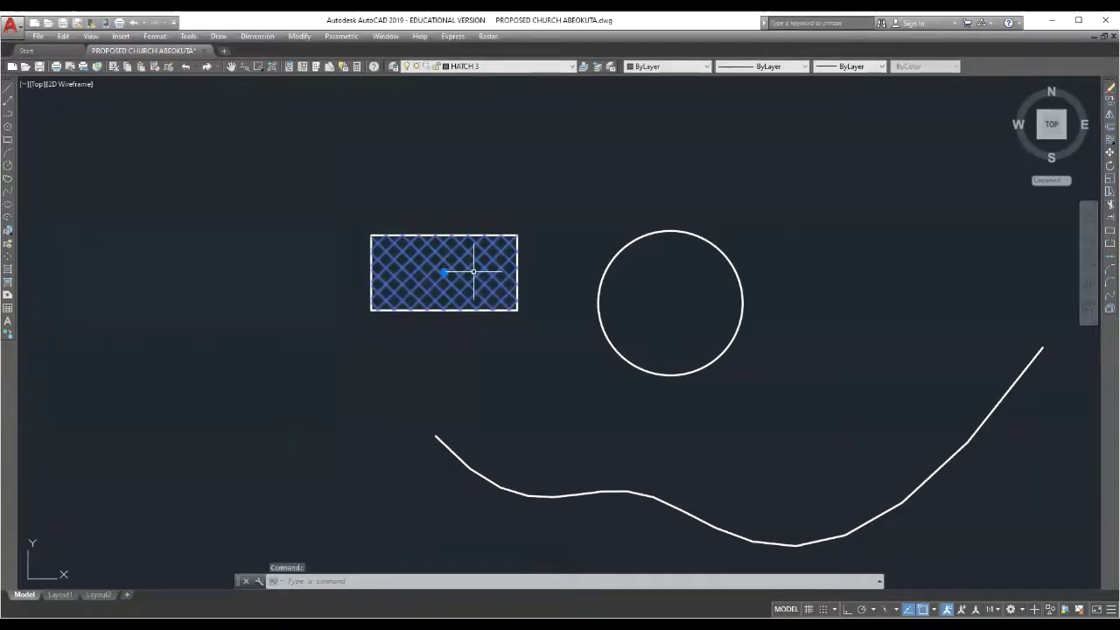
left_click(1109, 87)
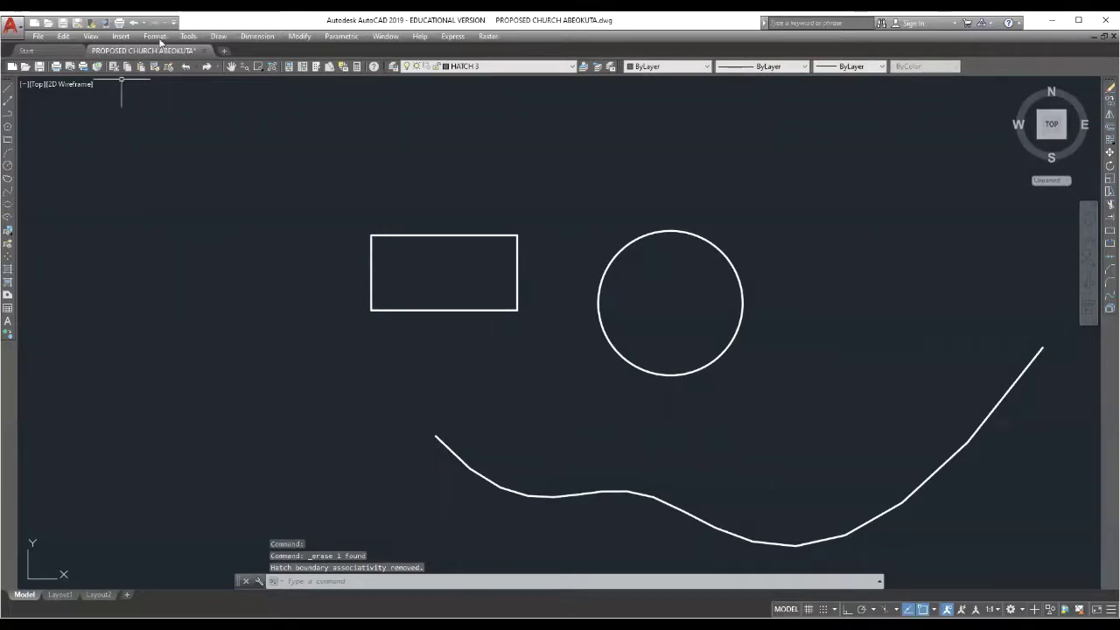
left_click(132, 26)
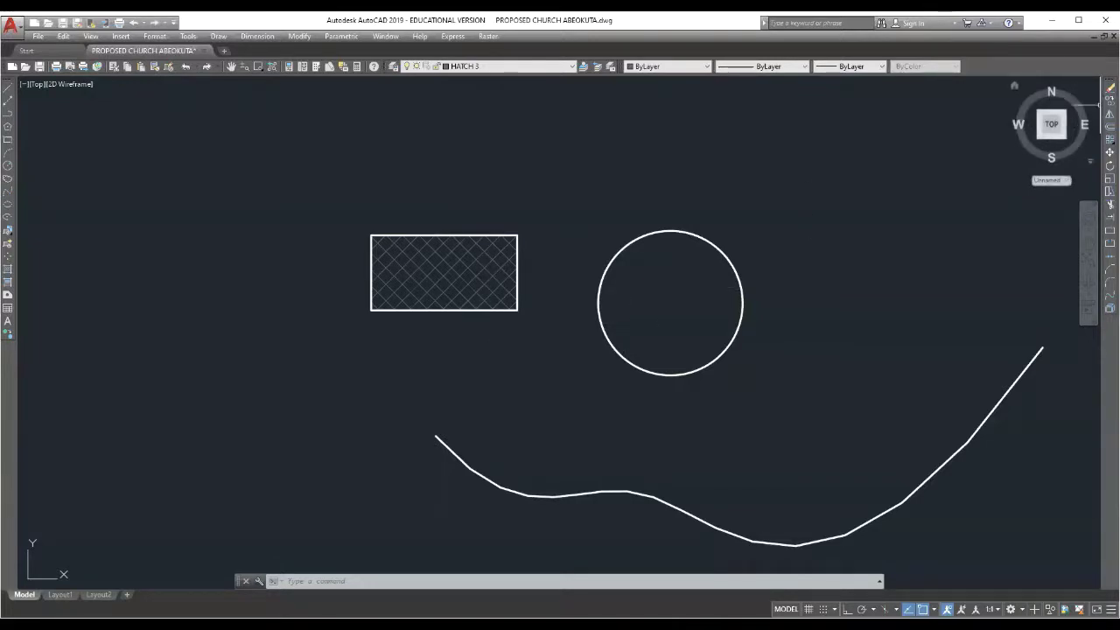
left_click(1109, 87)
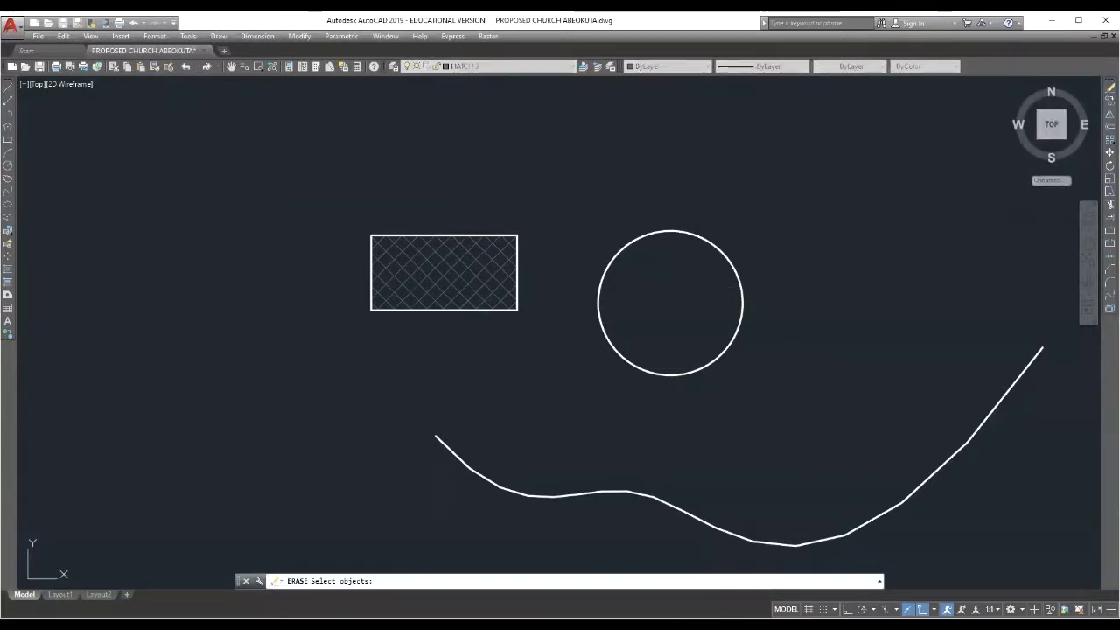
left_click(492, 275)
key("Return")
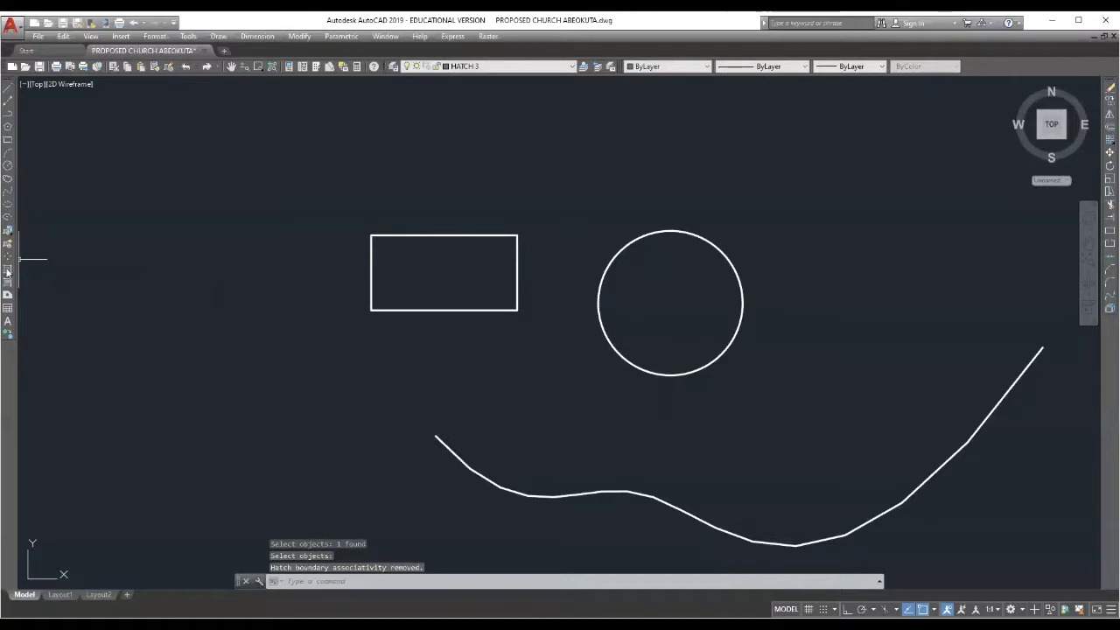
left_click(7, 271)
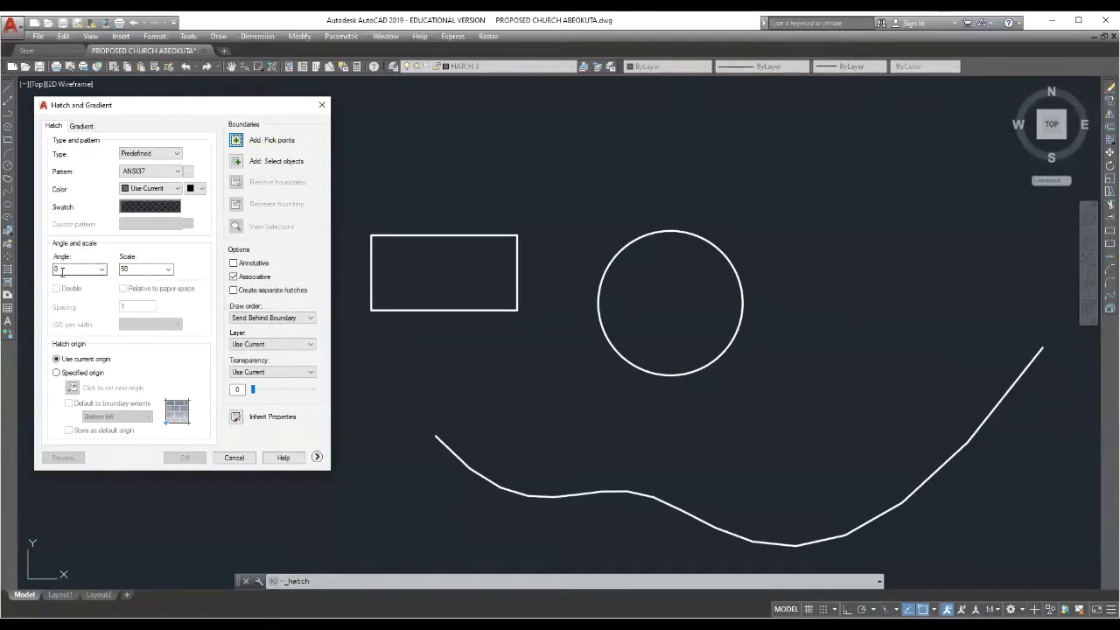
Change the ANSI37 hatch angle to 45 and apply it inside the rectangle only
double_click(61, 271)
type("45")
left_click(235, 141)
left_click(443, 273)
right_click(444, 274)
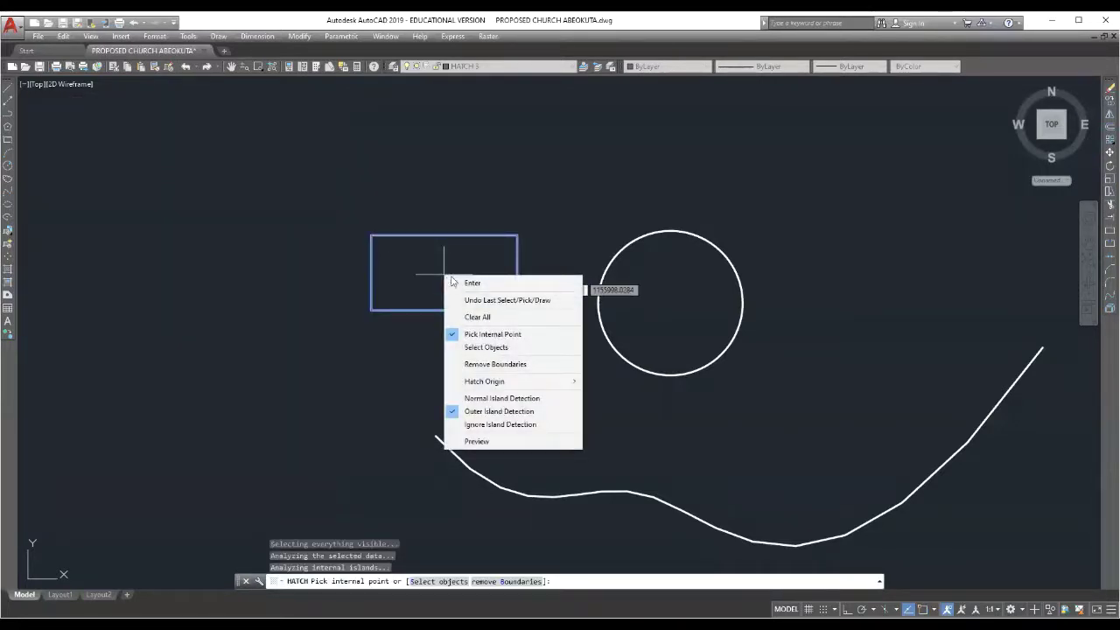
left_click(464, 283)
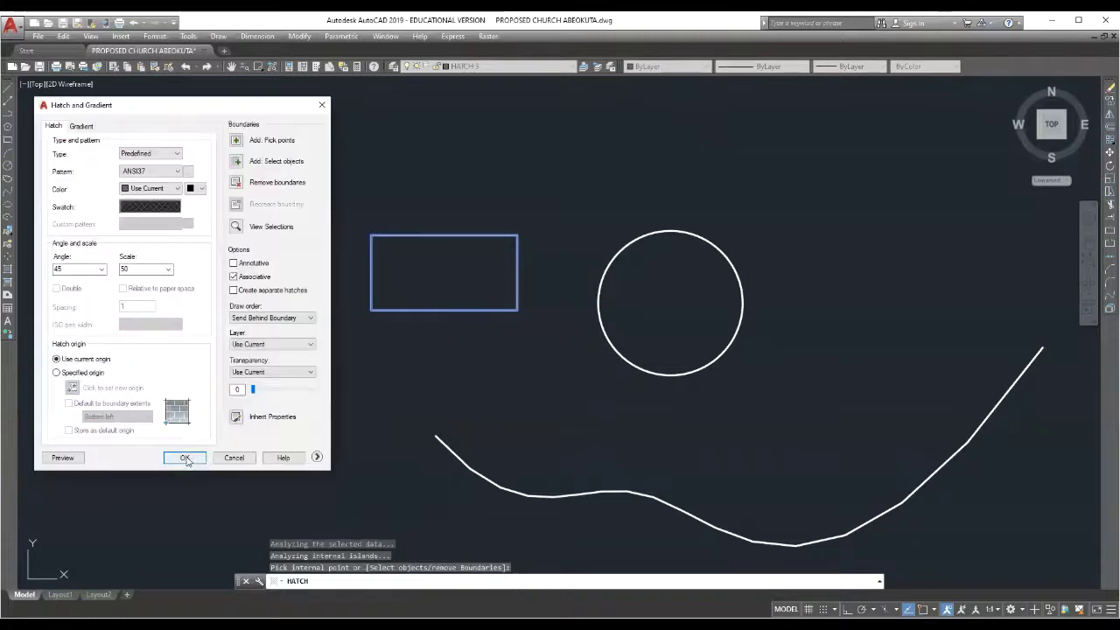
left_click(185, 458)
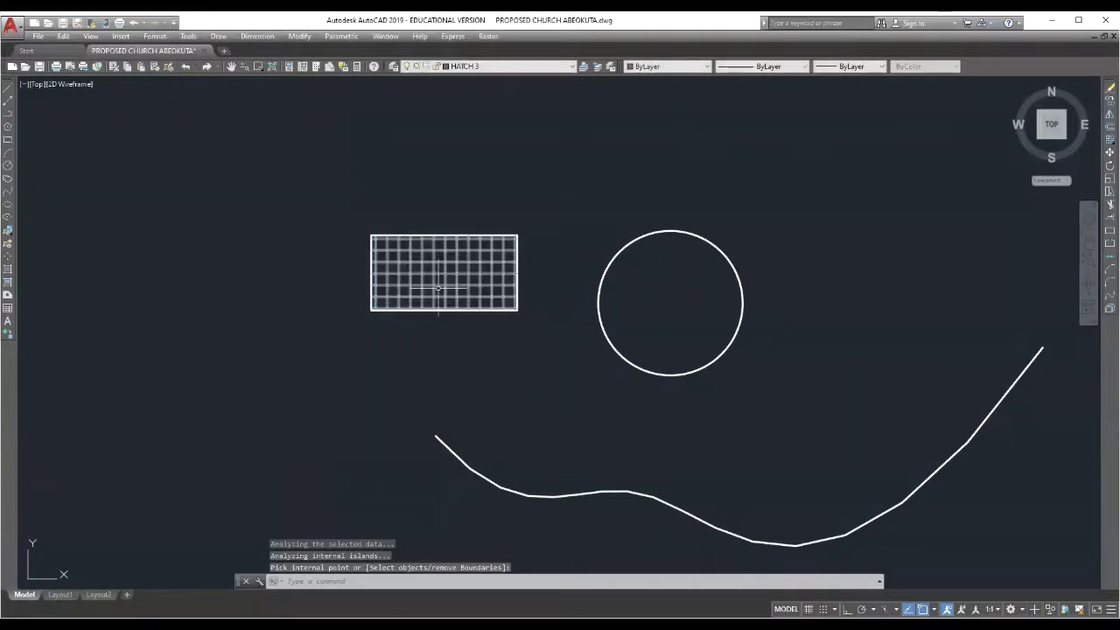
mouse_move(440, 260)
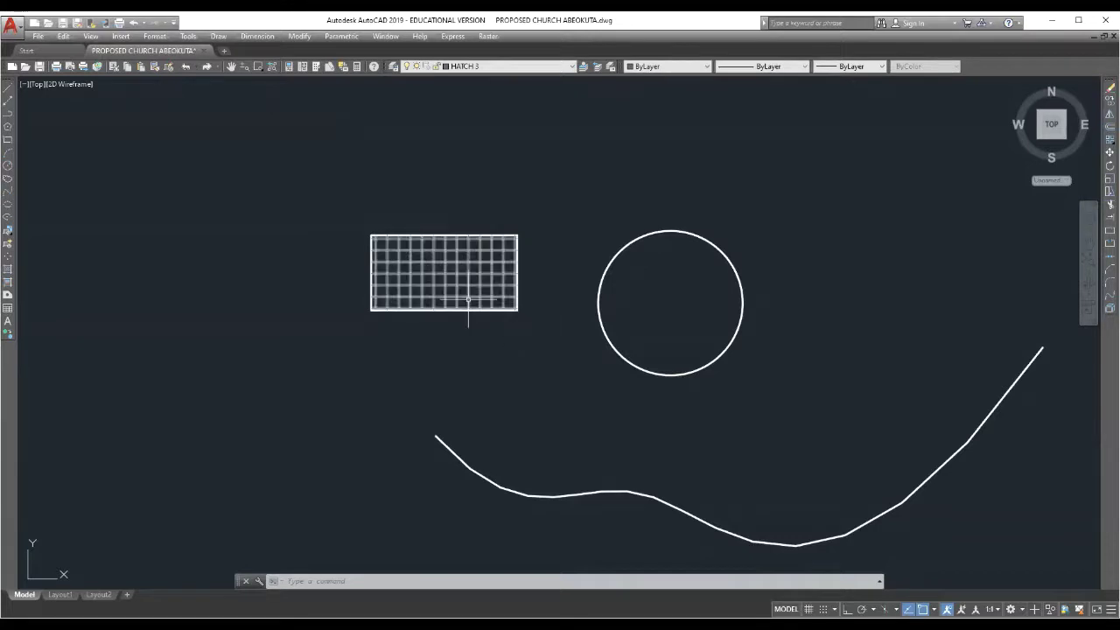
mouse_move(468, 299)
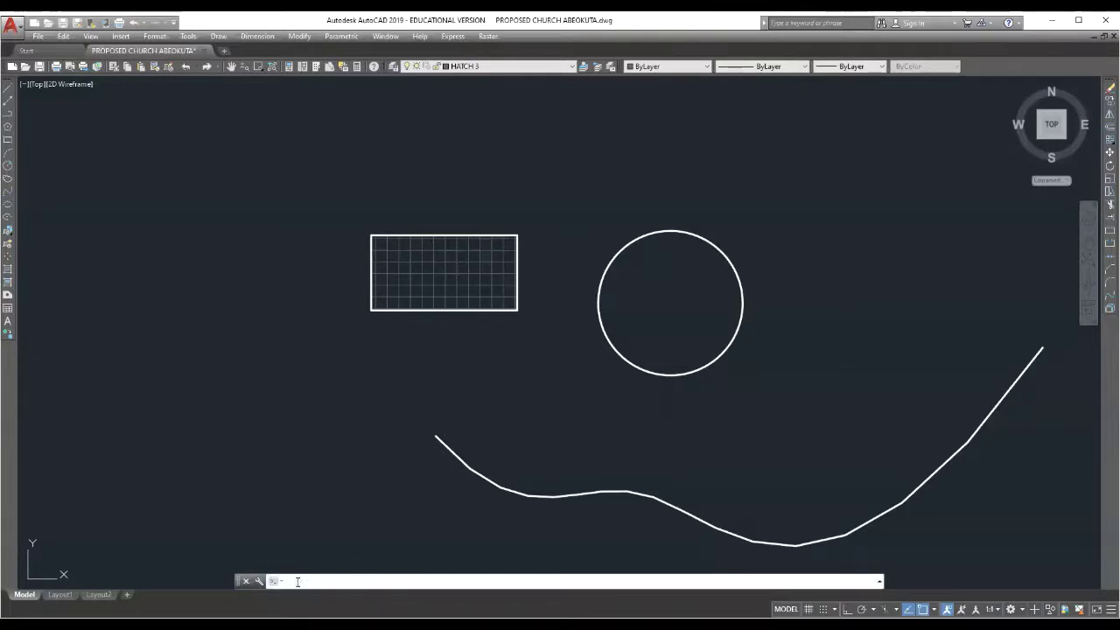
Try the unrecognized command 'edithatch', then cancel it
type("editha")
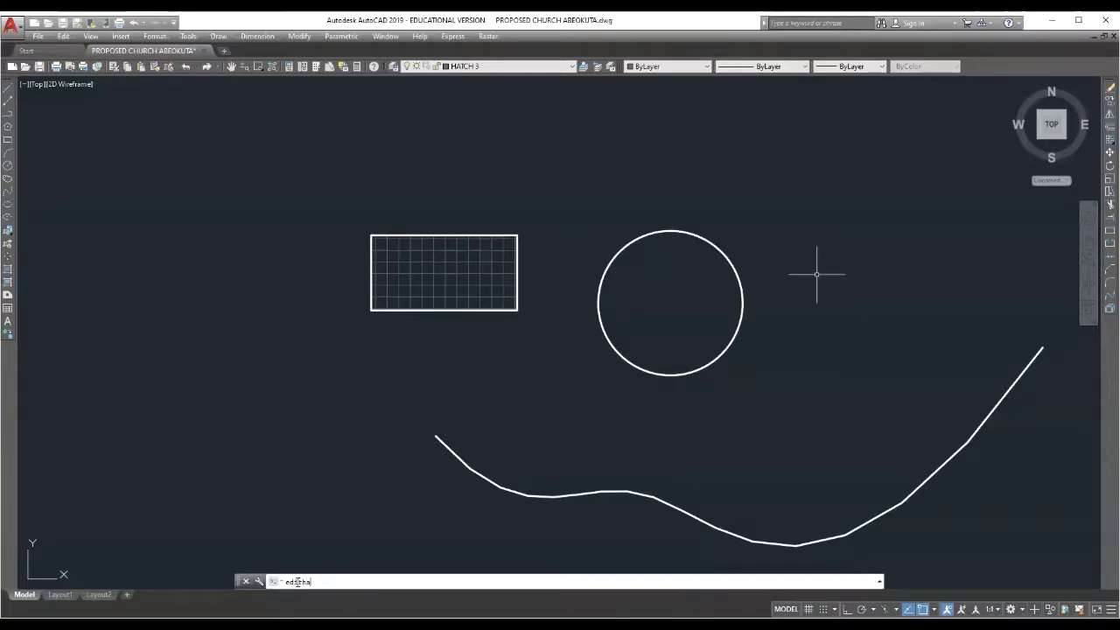
type("tc")
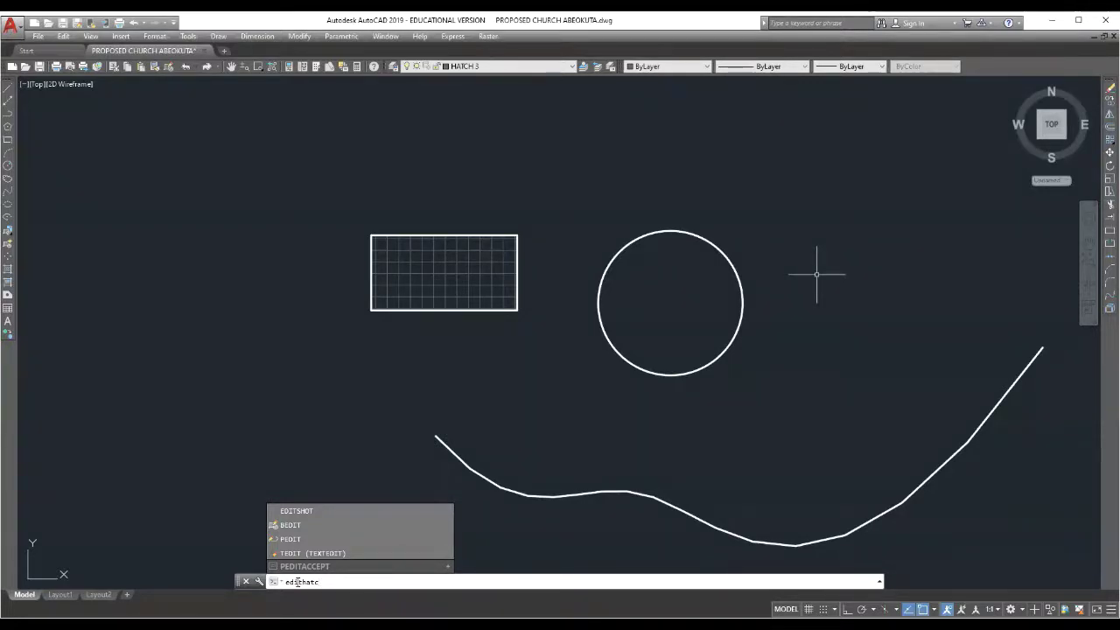
type("h")
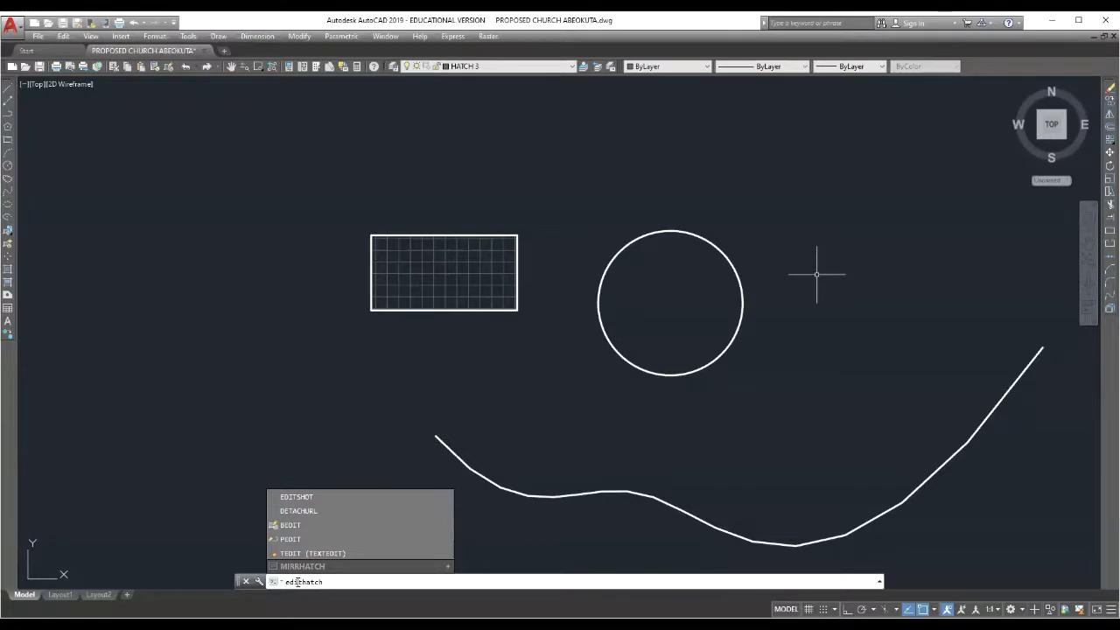
key("Return")
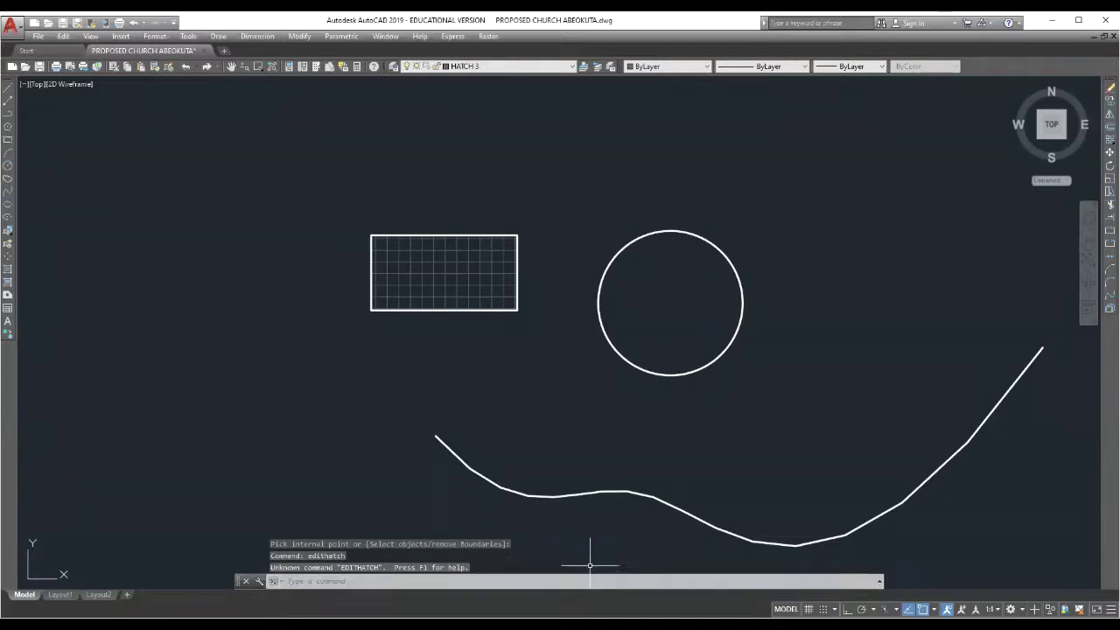
key("Escape")
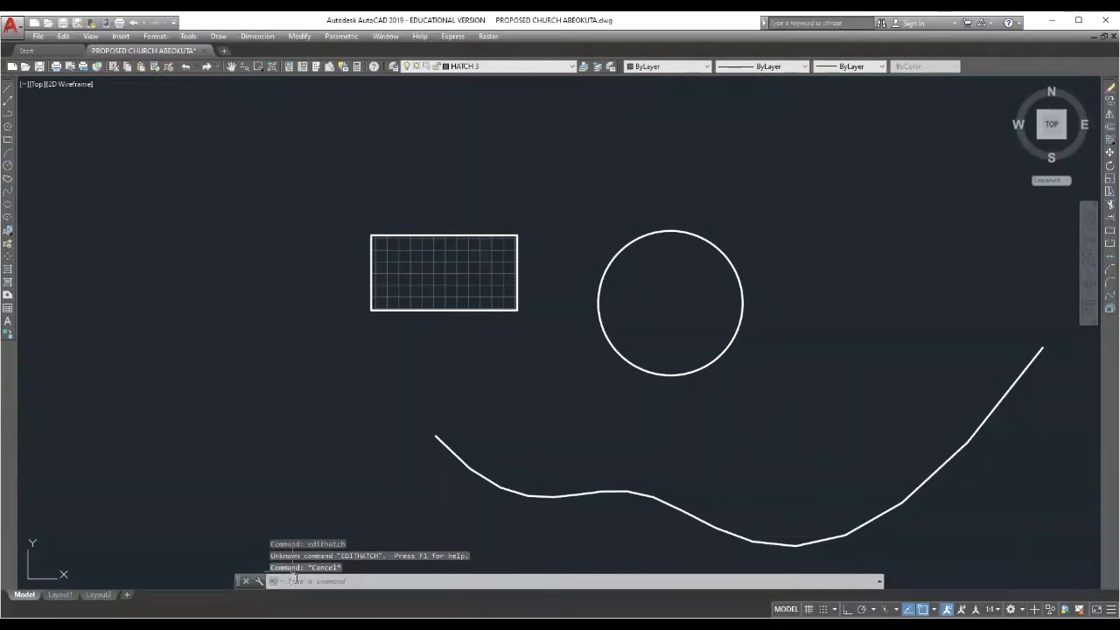
Start HATCHEDIT from the command-line suggestions for 'hat'
left_click(326, 580)
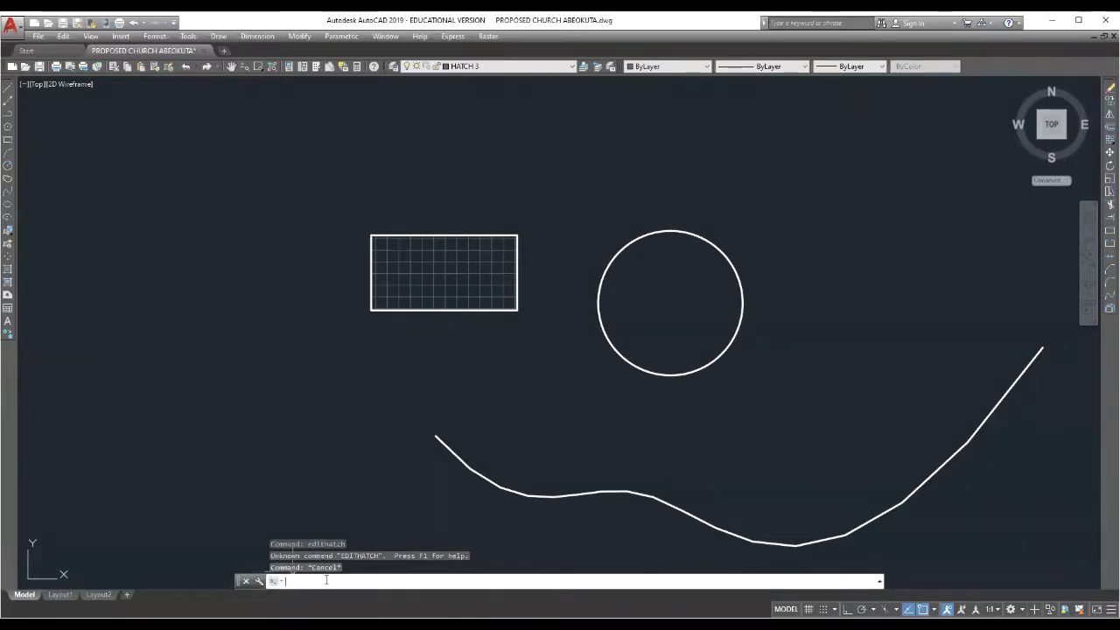
type("hat")
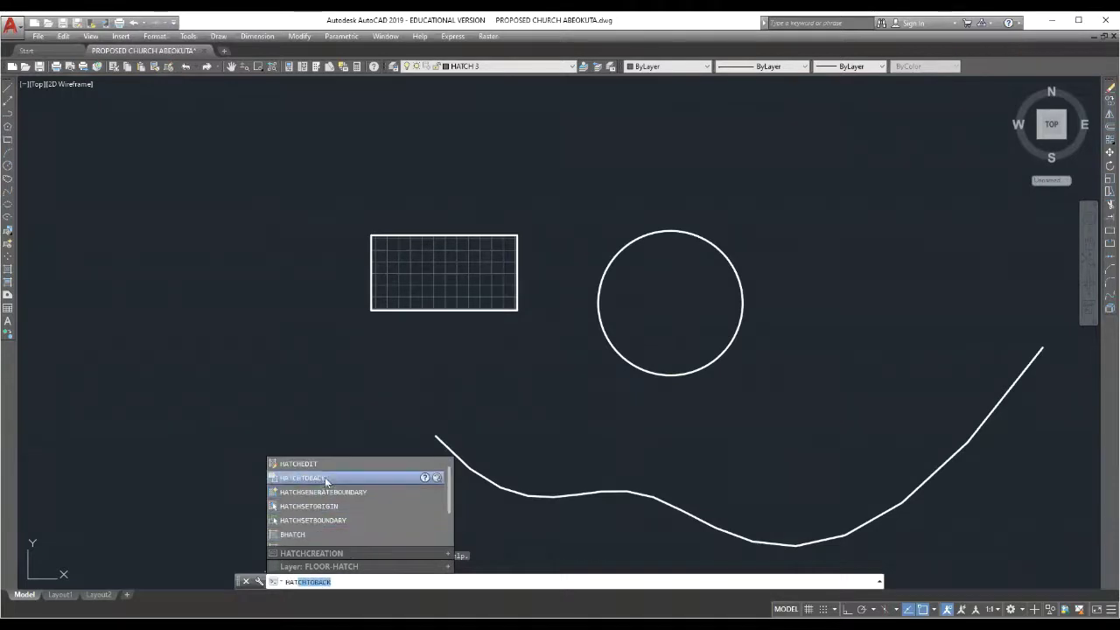
key("Down")
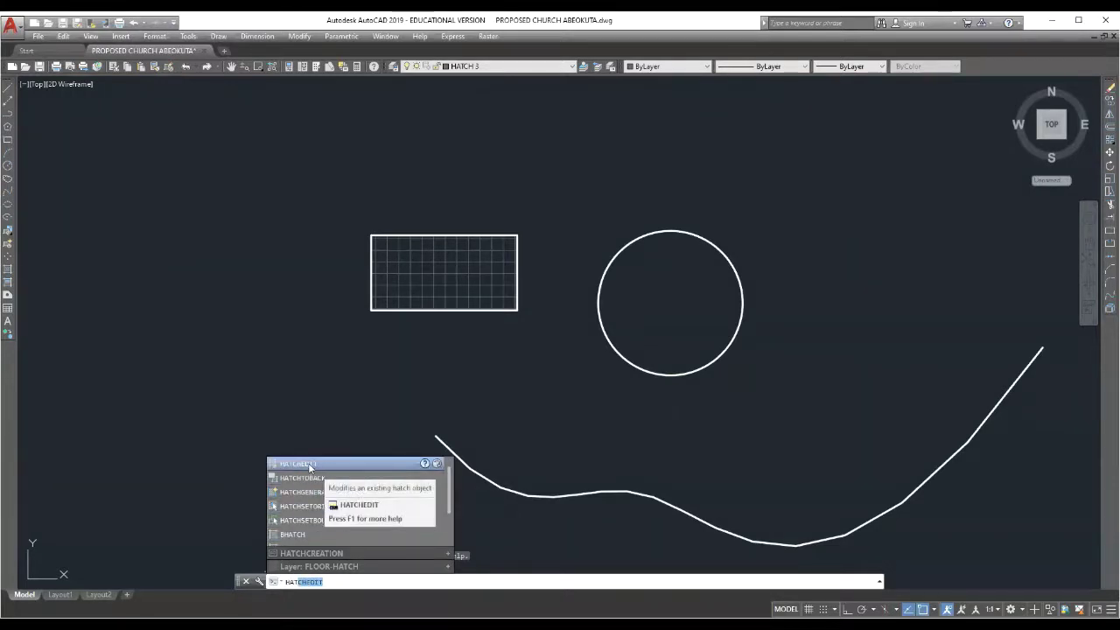
left_click(308, 465)
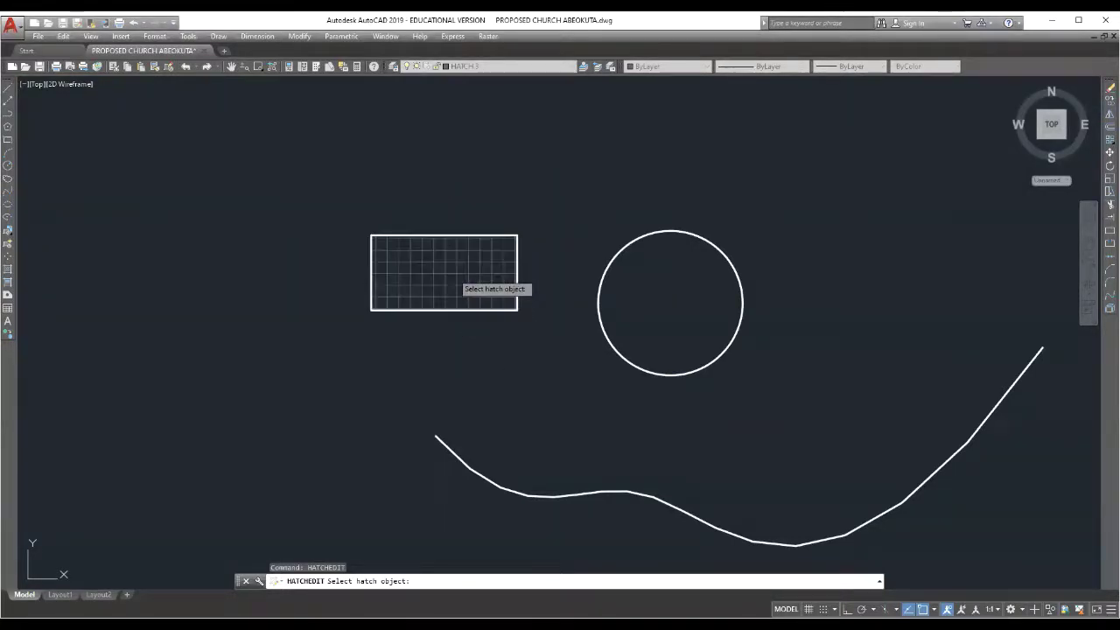
Change the rectangle's hatch angle from 45 to 30, preview it, and accept
left_click(462, 277)
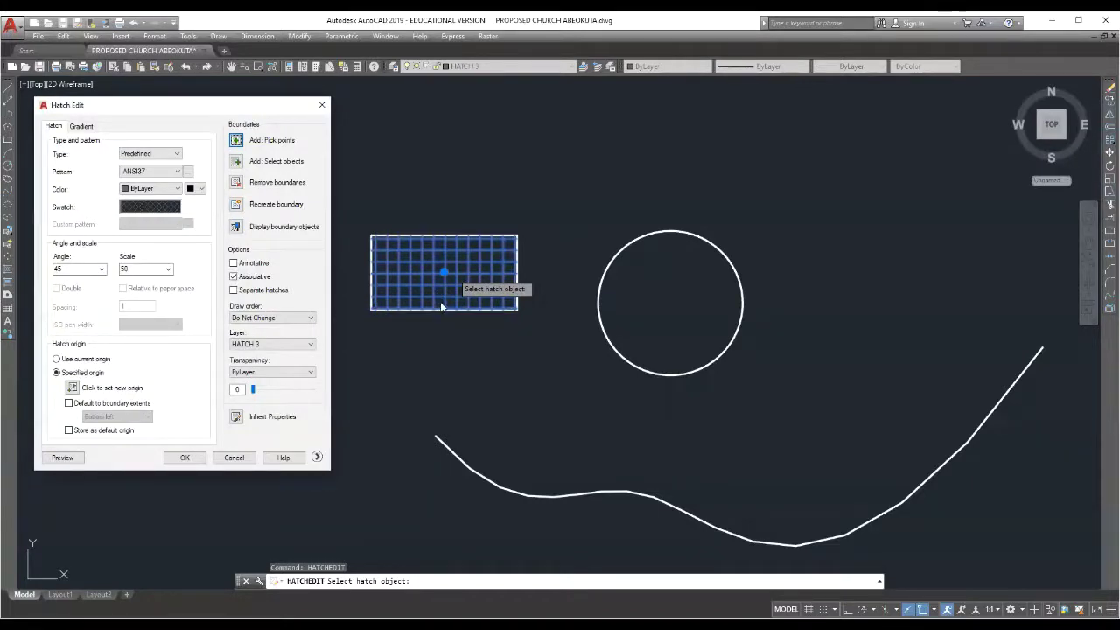
left_click(74, 269)
double_click(73, 268)
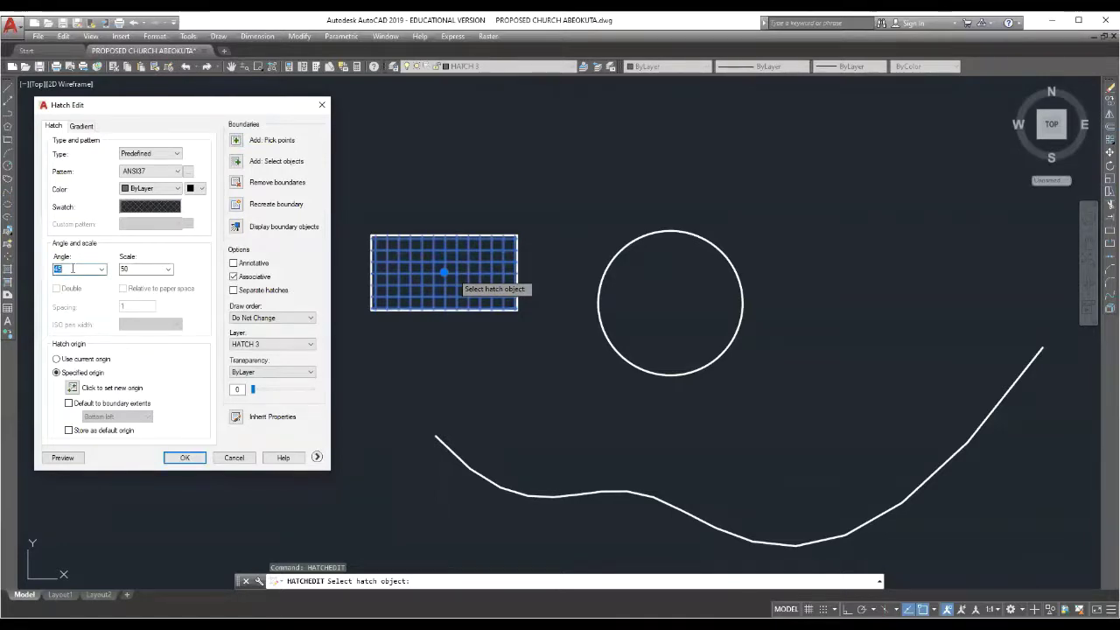
type("30")
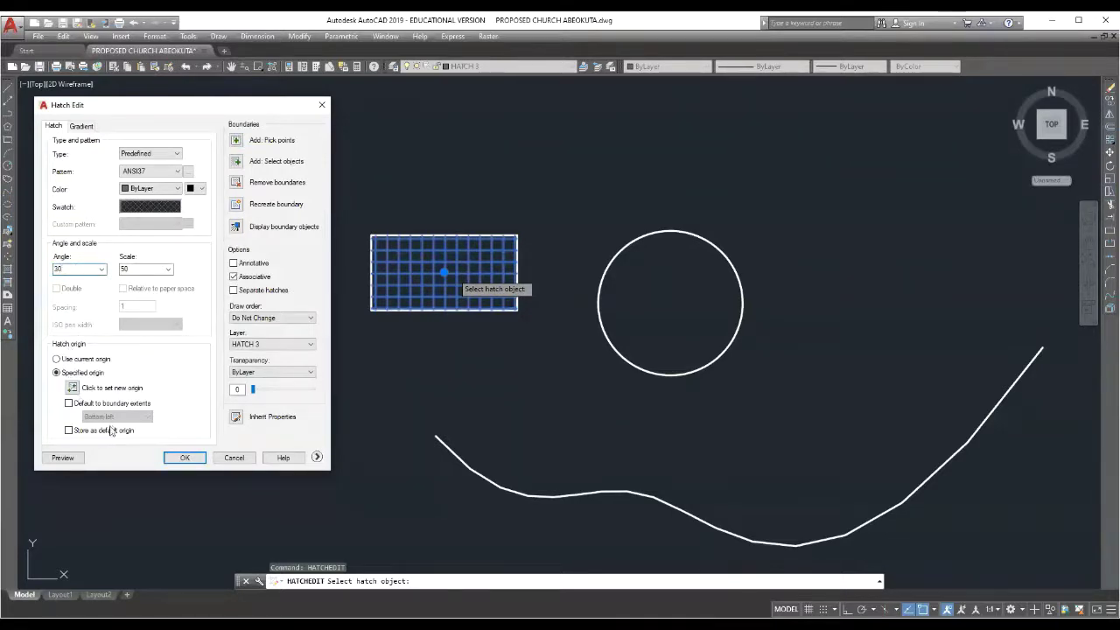
left_click(60, 458)
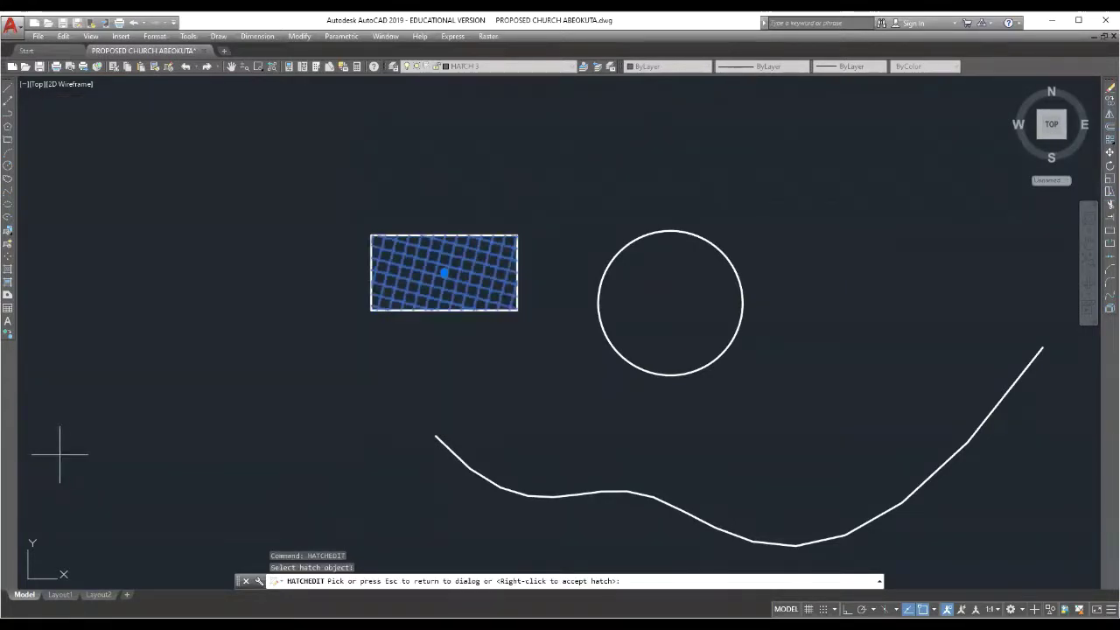
right_click(227, 348)
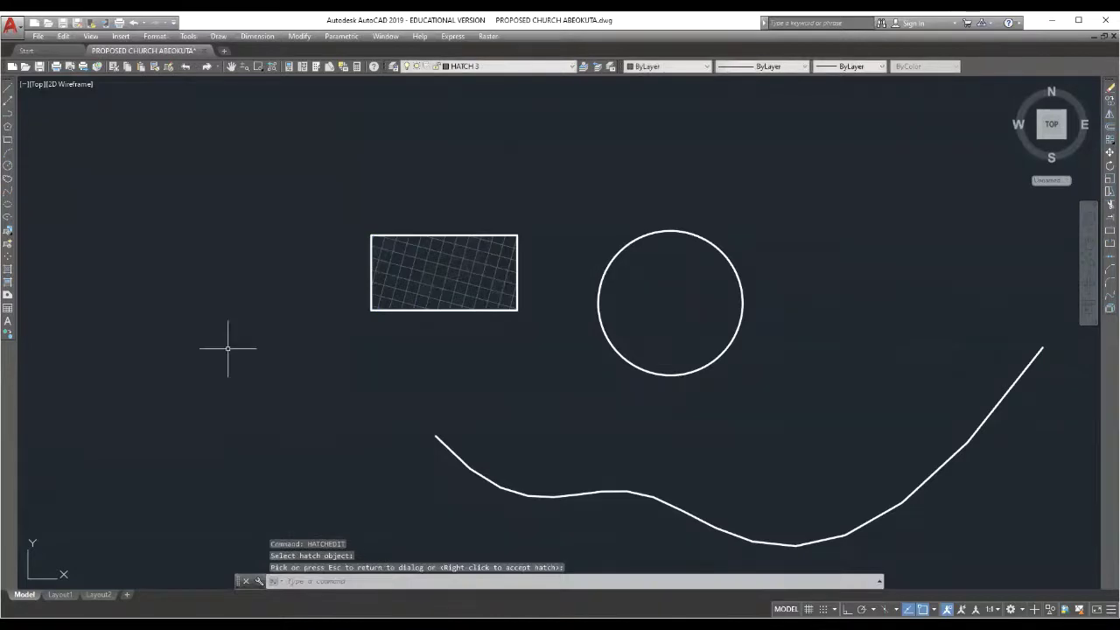
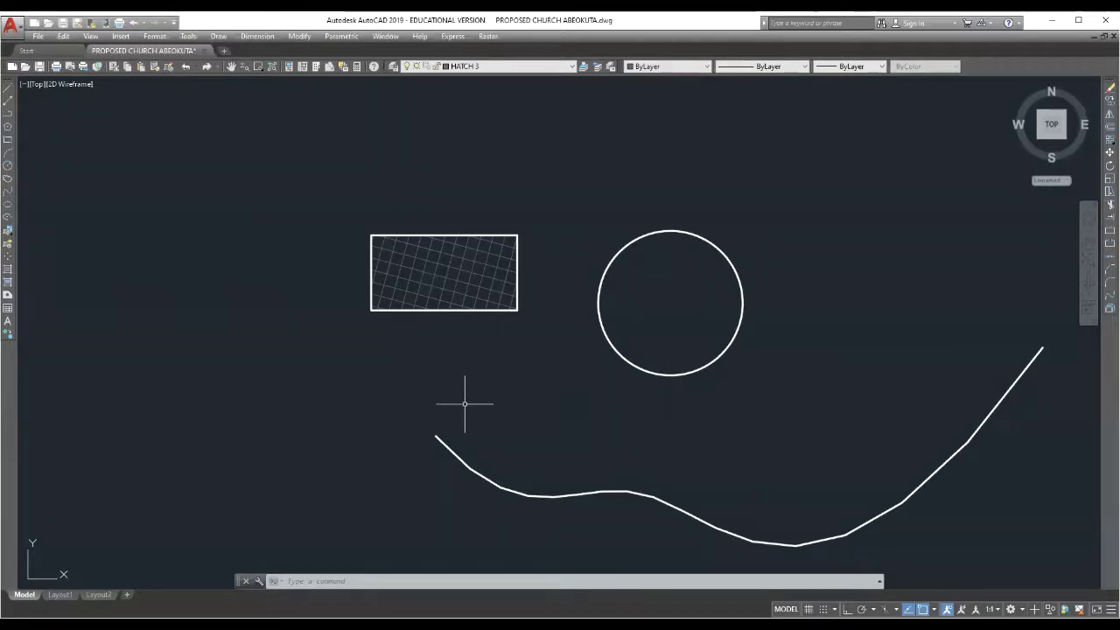
Try command names in the command line (HATCHEDIT, ERASE, UNDO, CLAYER, RIBBONCLOSE, PEDIT, LINE, CIRCLE) without running them
type("HATCHEDIT")
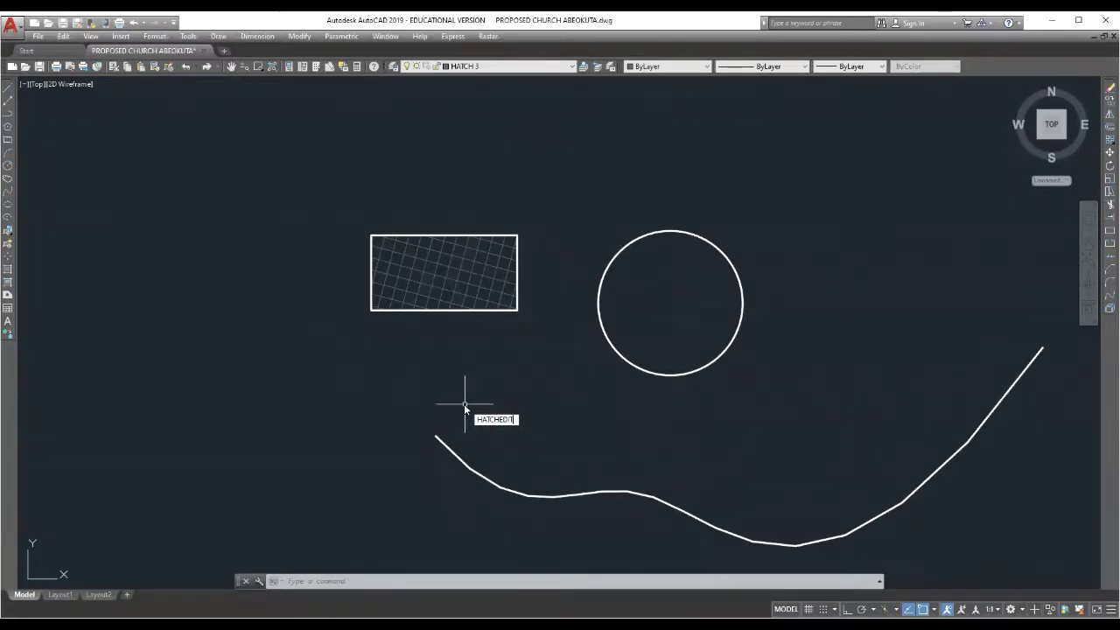
key("BackSpace")
key("BackSpace")
key("BackSpace")
key("BackSpace")
key("BackSpace")
key("BackSpace")
key("BackSpace")
key("BackSpace")
key("BackSpace")
type("ERASE")
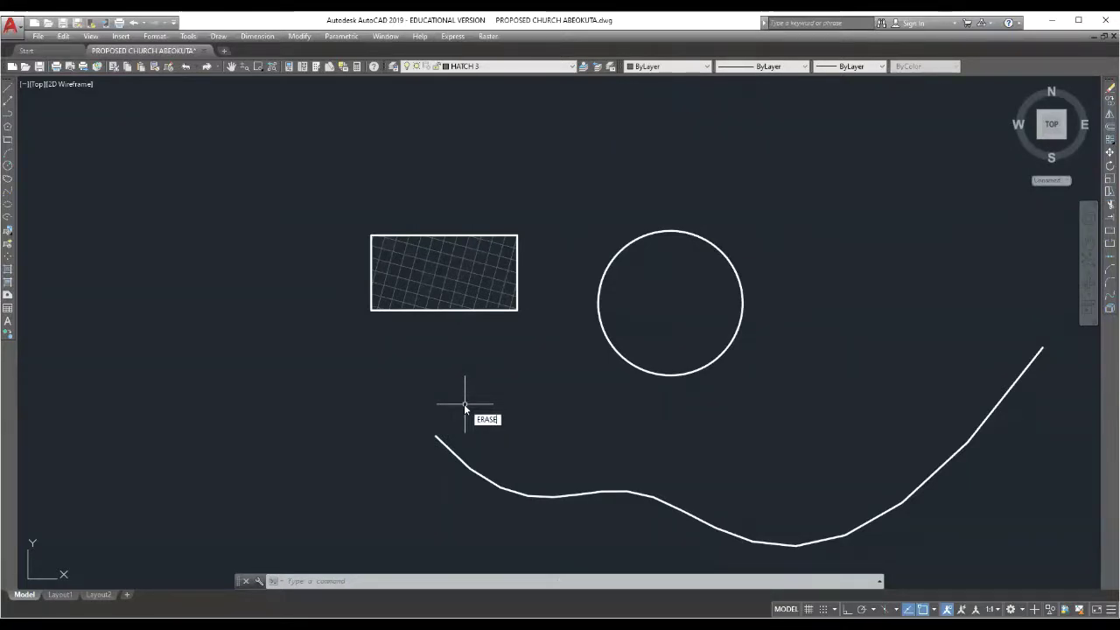
key("BackSpace")
key("BackSpace")
key("BackSpace")
key("BackSpace")
key("BackSpace")
type("UNDO")
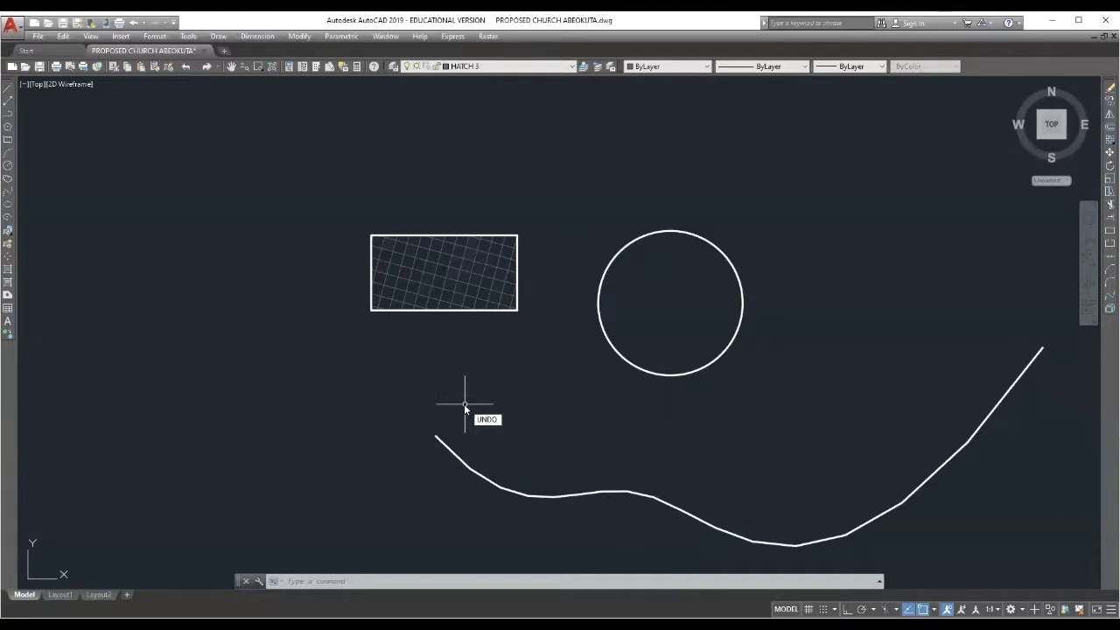
key("BackSpace")
key("BackSpace")
key("BackSpace")
key("BackSpace")
type("CLAYER")
key("BackSpace")
key("BackSpace")
key("BackSpace")
key("BackSpace")
key("BackSpace")
key("BackSpace")
type("RIBBONCLOSE")
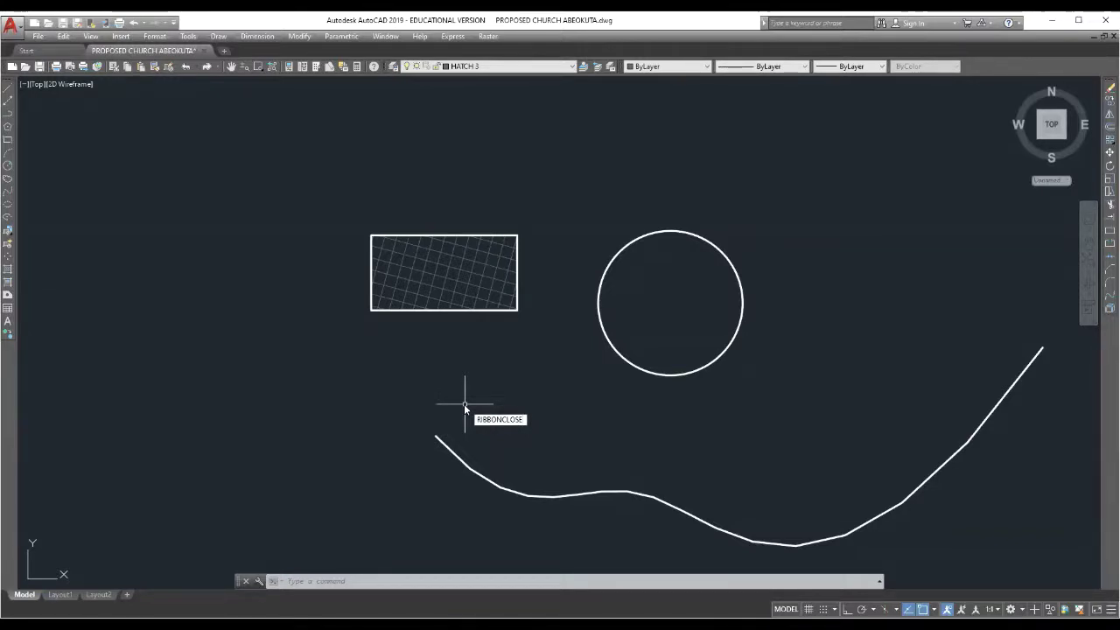
key("Escape")
type("PEDIT")
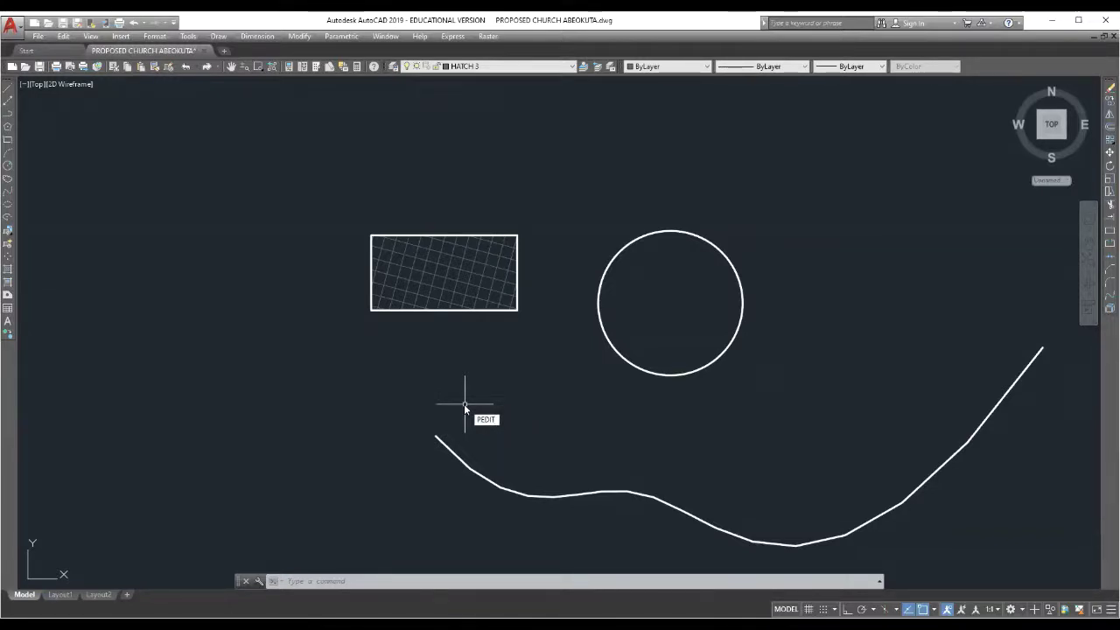
key("BackSpace")
key("BackSpace")
key("BackSpace")
key("BackSpace")
type("LINE")
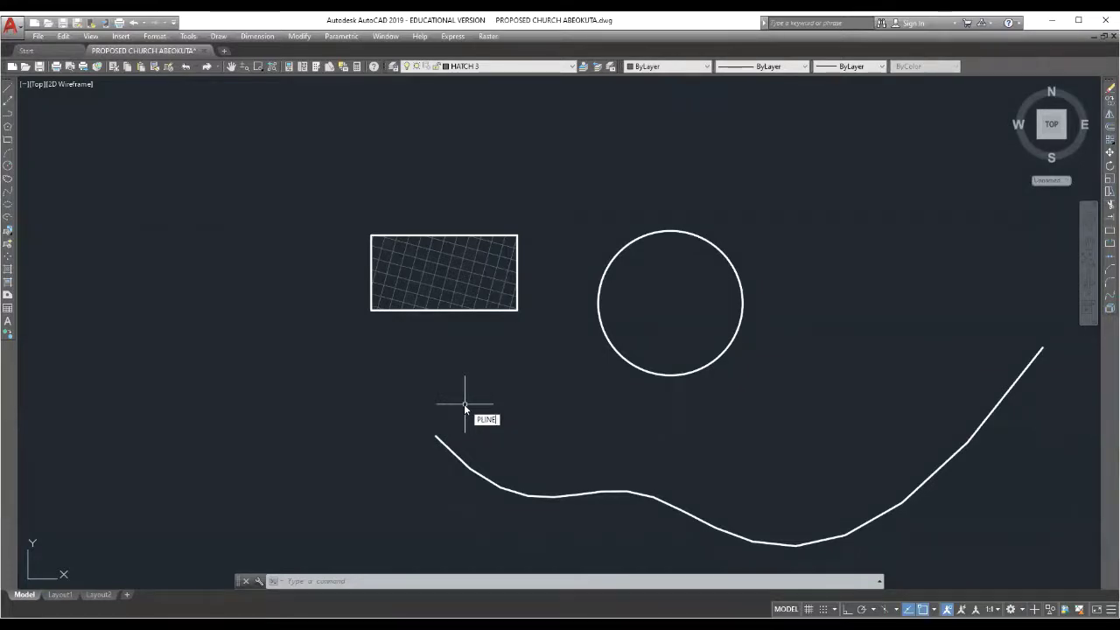
key("BackSpace")
key("BackSpace")
key("BackSpace")
key("BackSpace")
key("BackSpace")
type("CIRCLE")
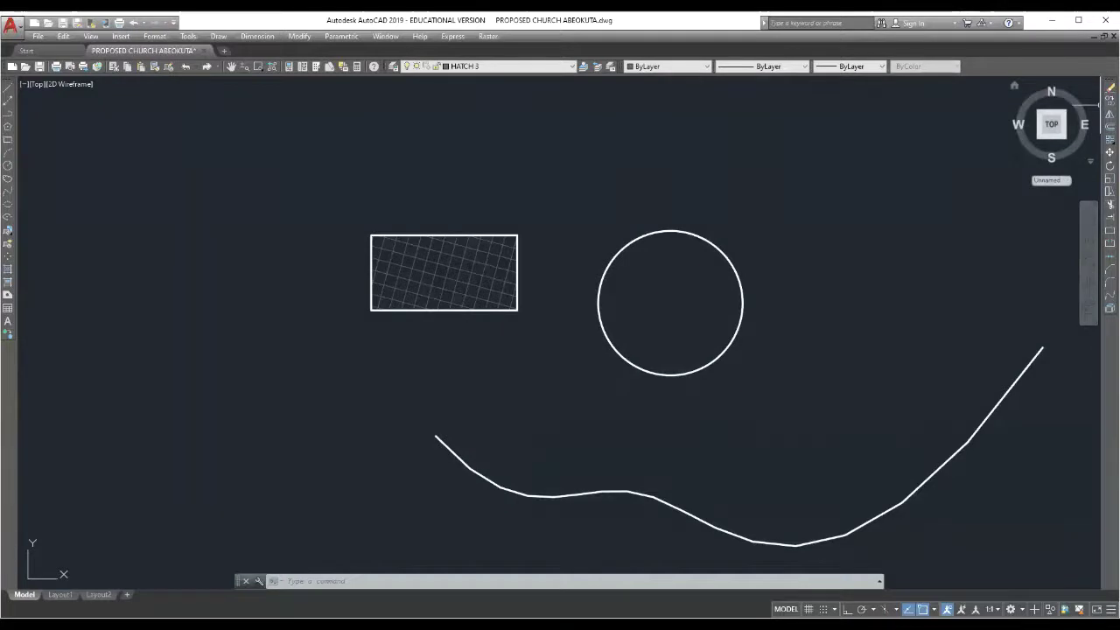
Erase the grid hatch inside the rectangle and bring up the gradient fill settings
left_click(1110, 87)
left_click(475, 259)
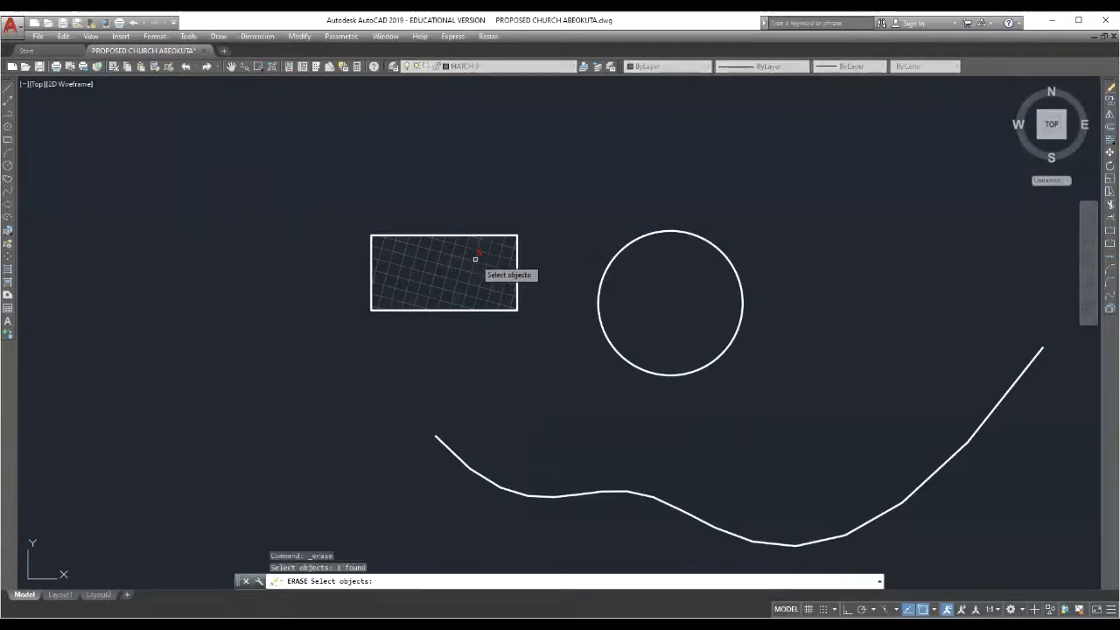
key("Return")
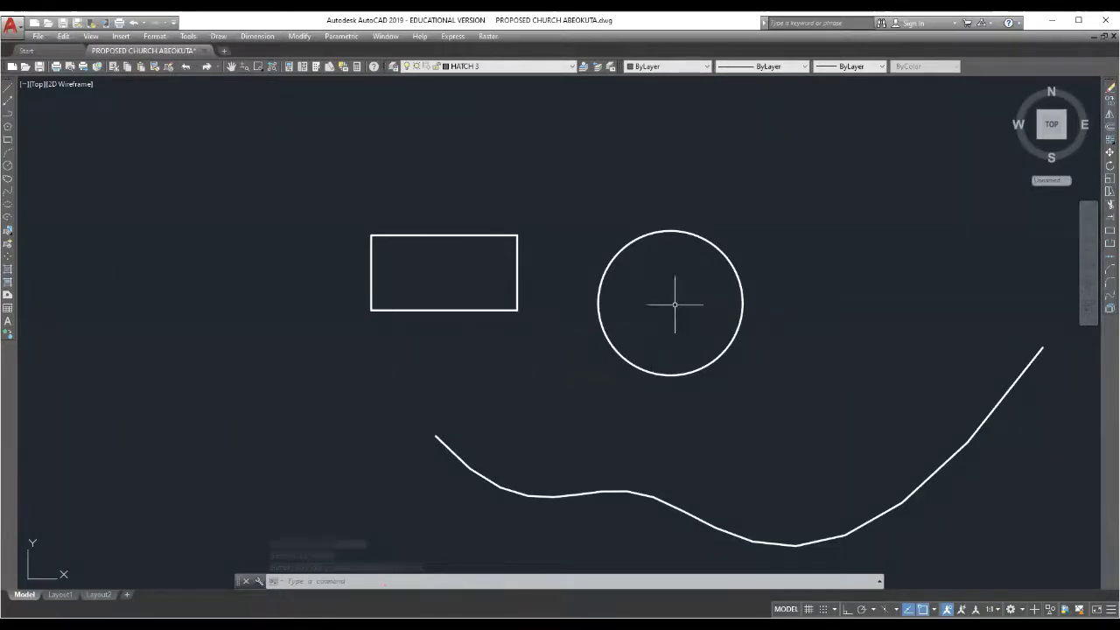
left_click(7, 284)
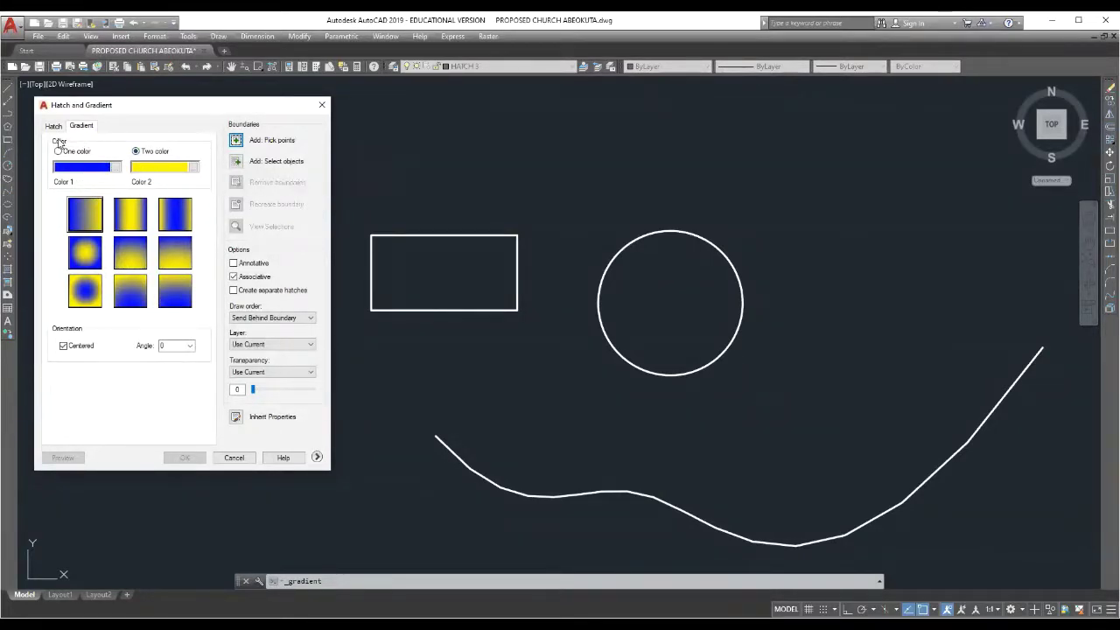
Choose a one-colour blue gradient with the first linear style, then start picking the fill area
left_click(54, 127)
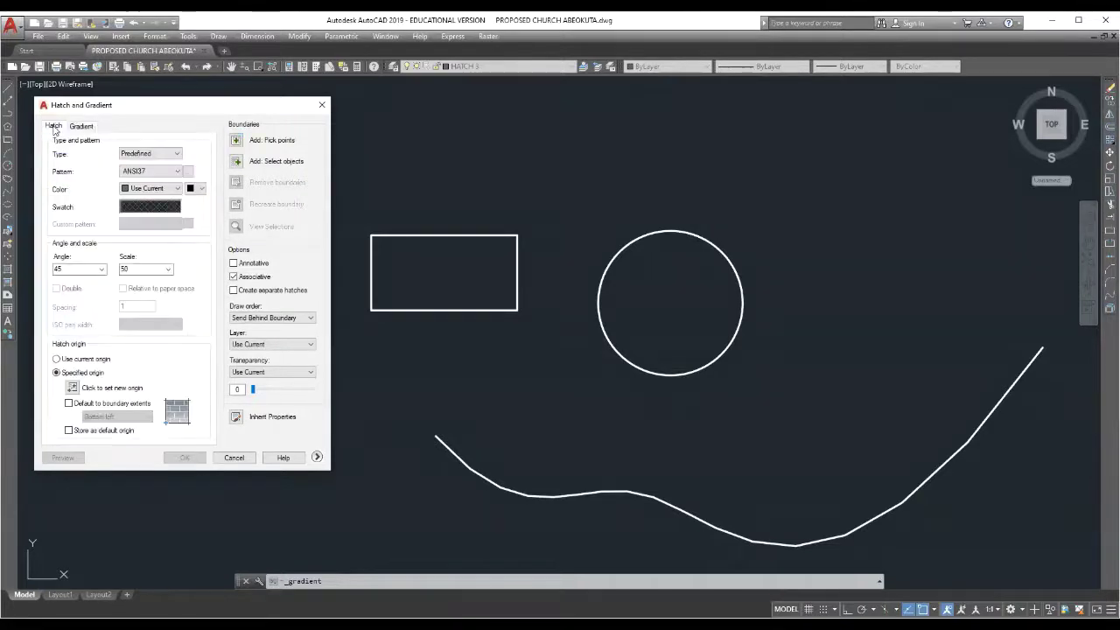
left_click(79, 127)
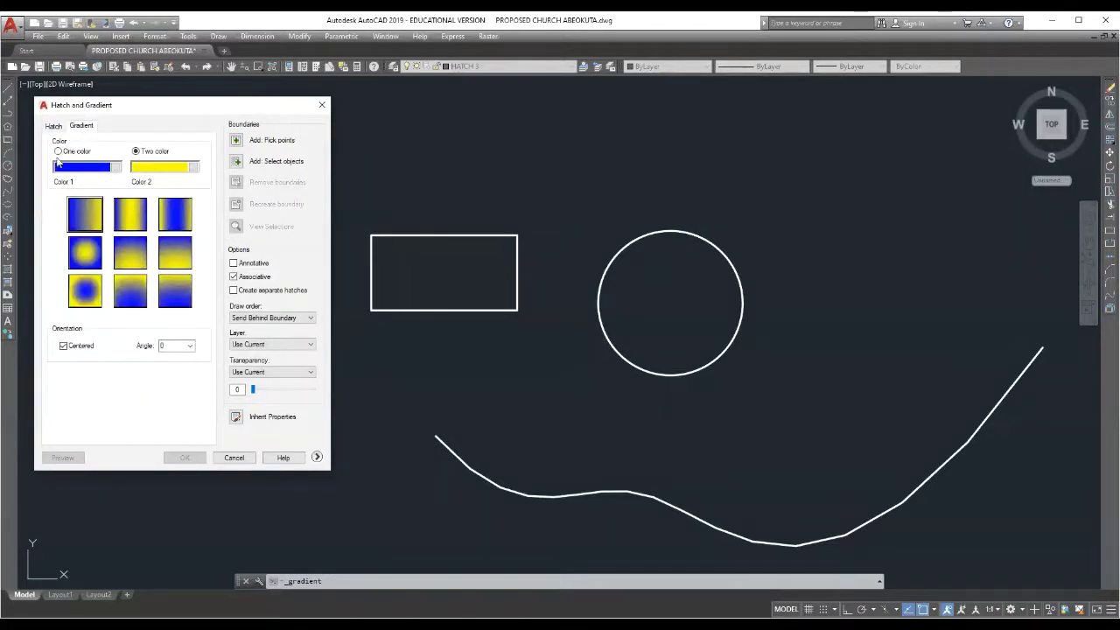
left_click(58, 152)
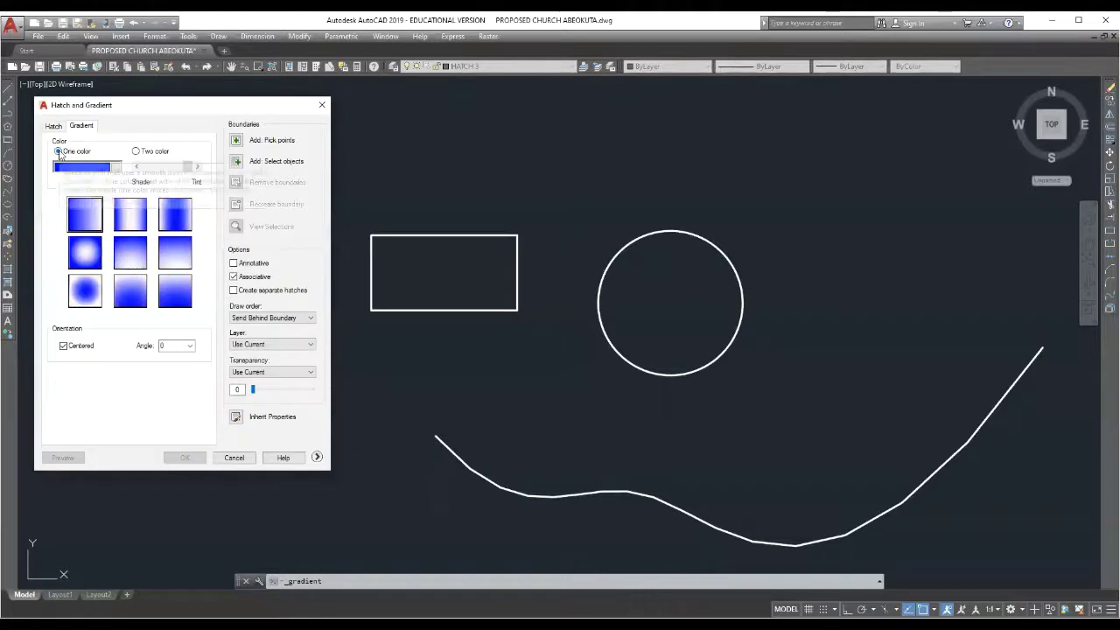
left_click(135, 151)
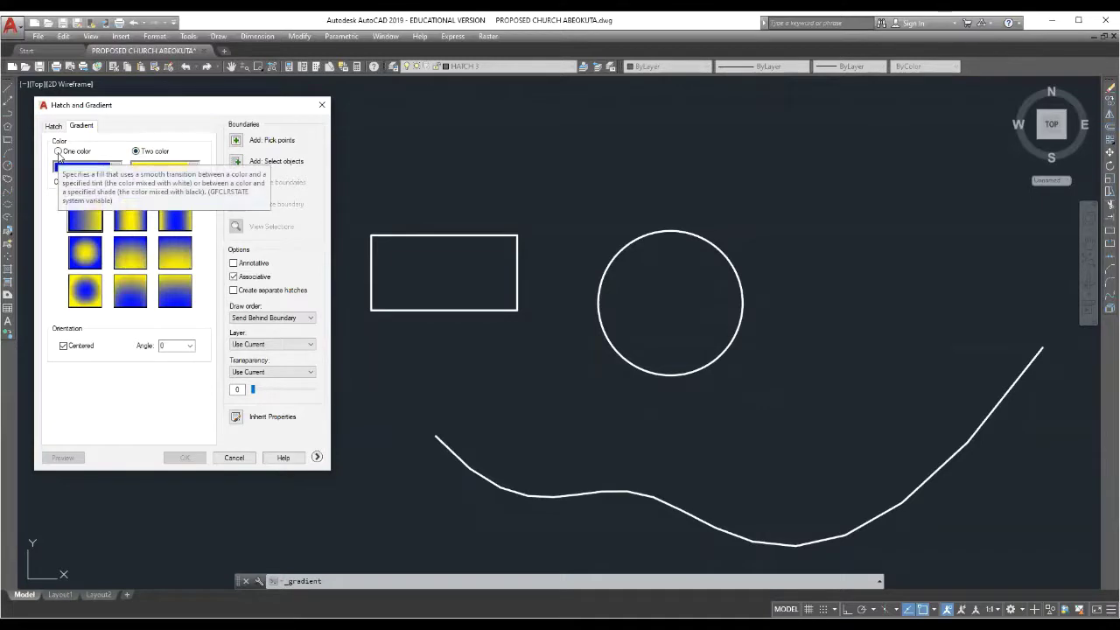
left_click(59, 153)
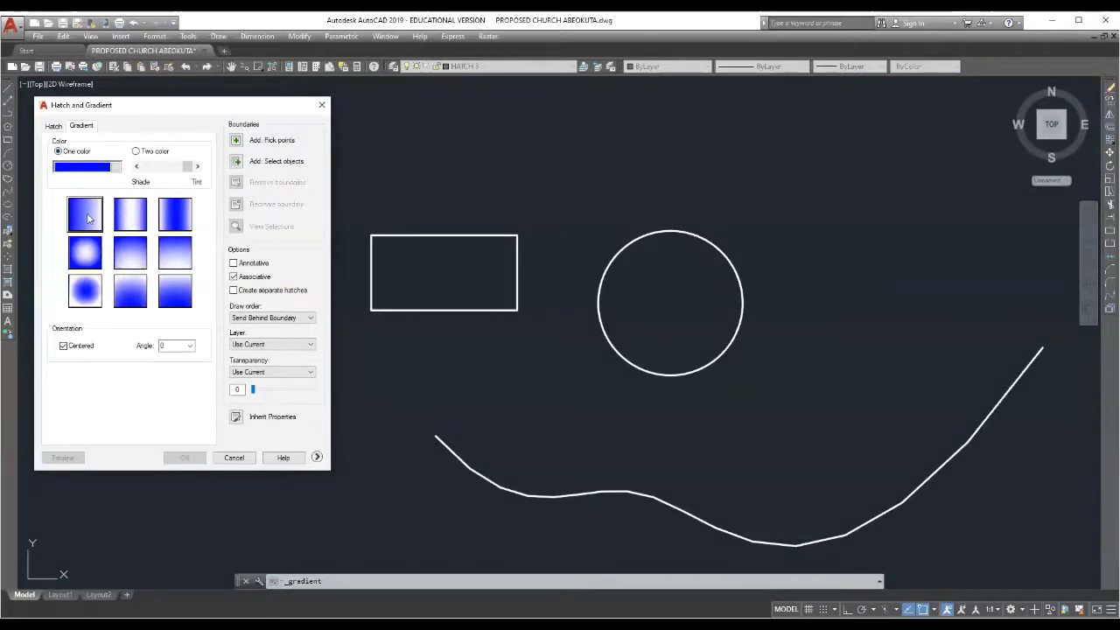
left_click(137, 220)
left_click(171, 220)
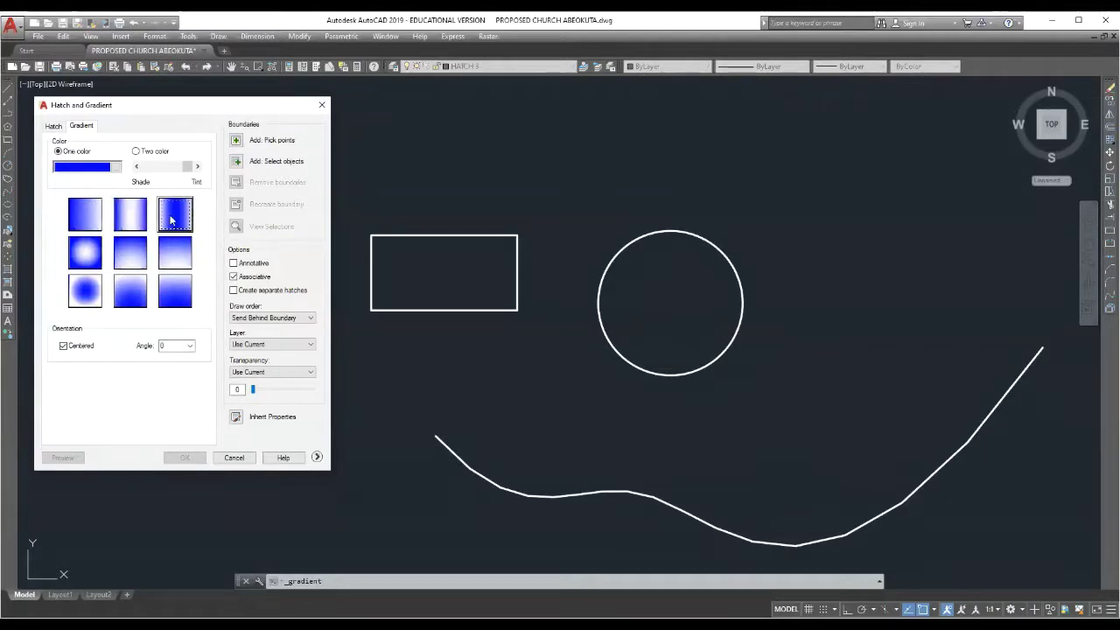
left_click(131, 253)
left_click(86, 223)
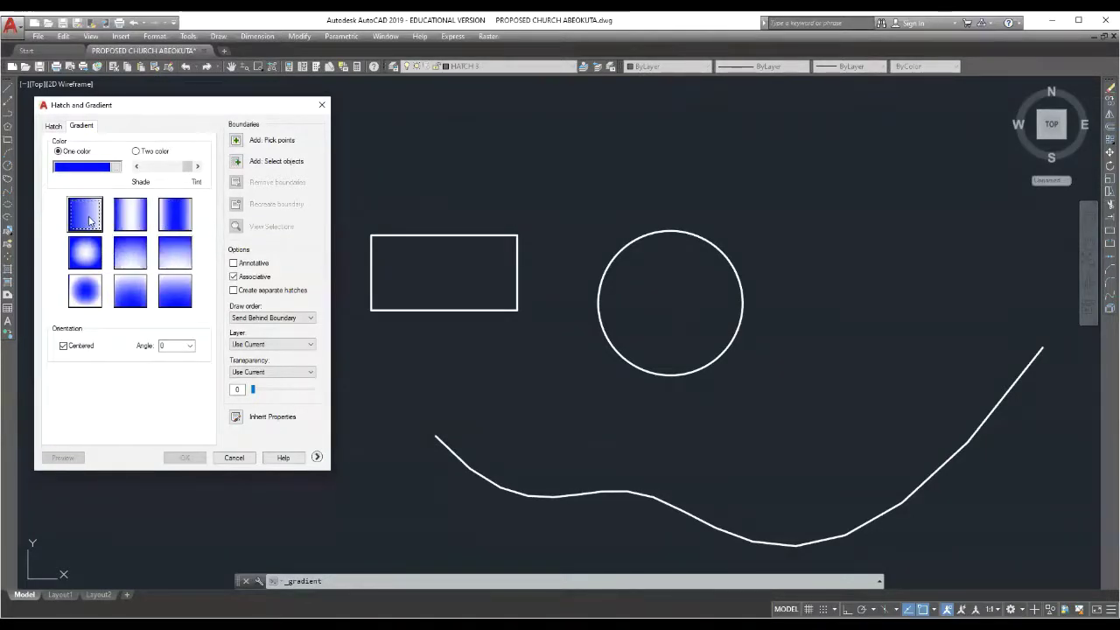
left_click(136, 217)
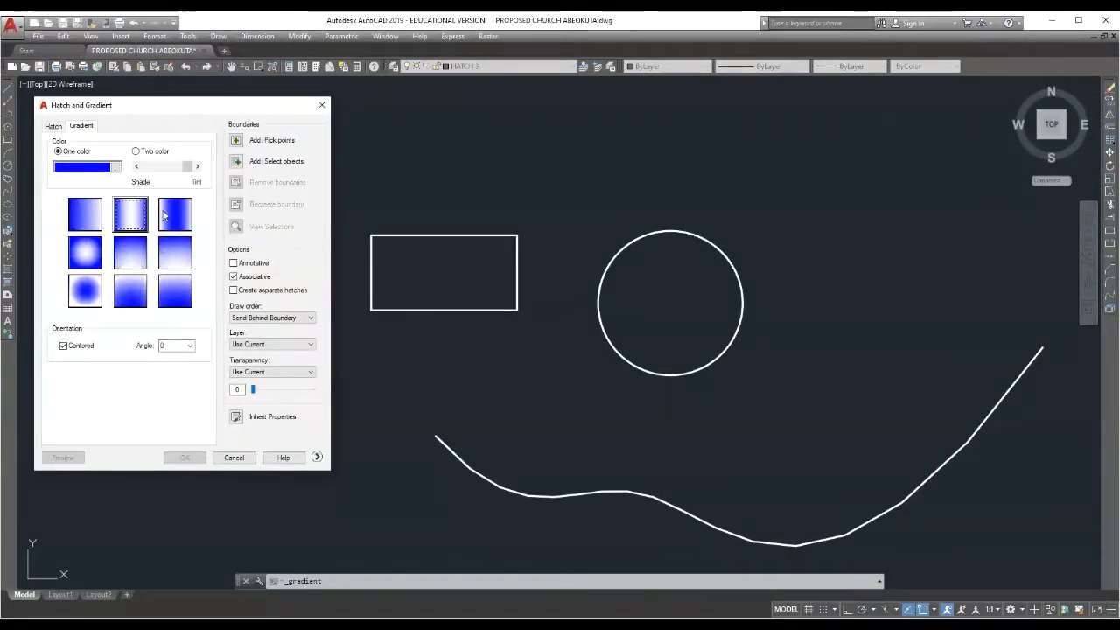
left_click(96, 217)
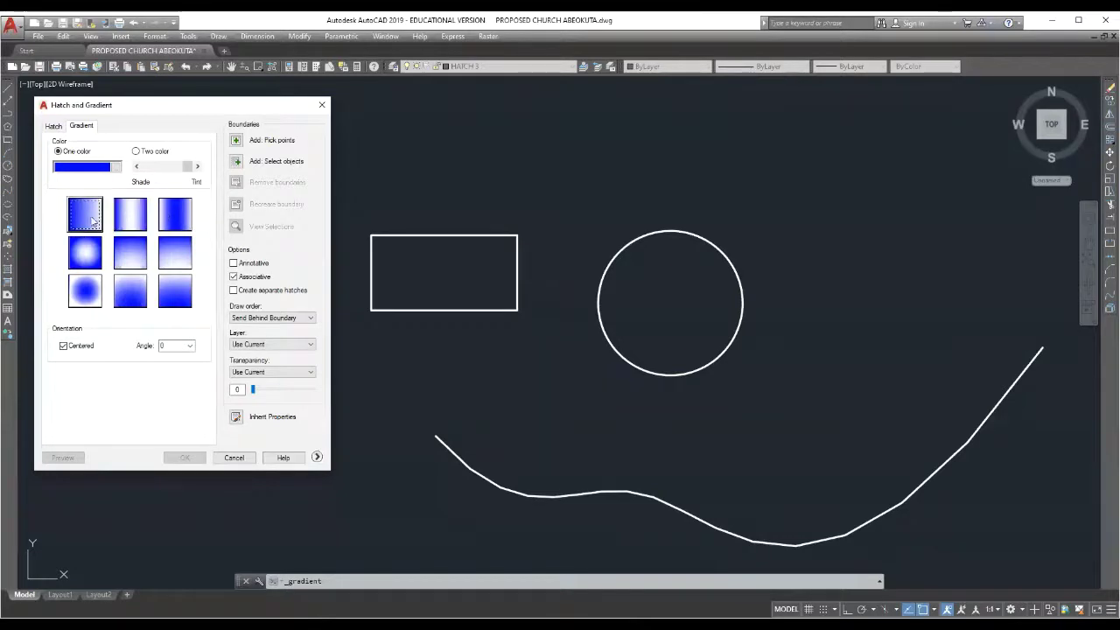
left_click(236, 141)
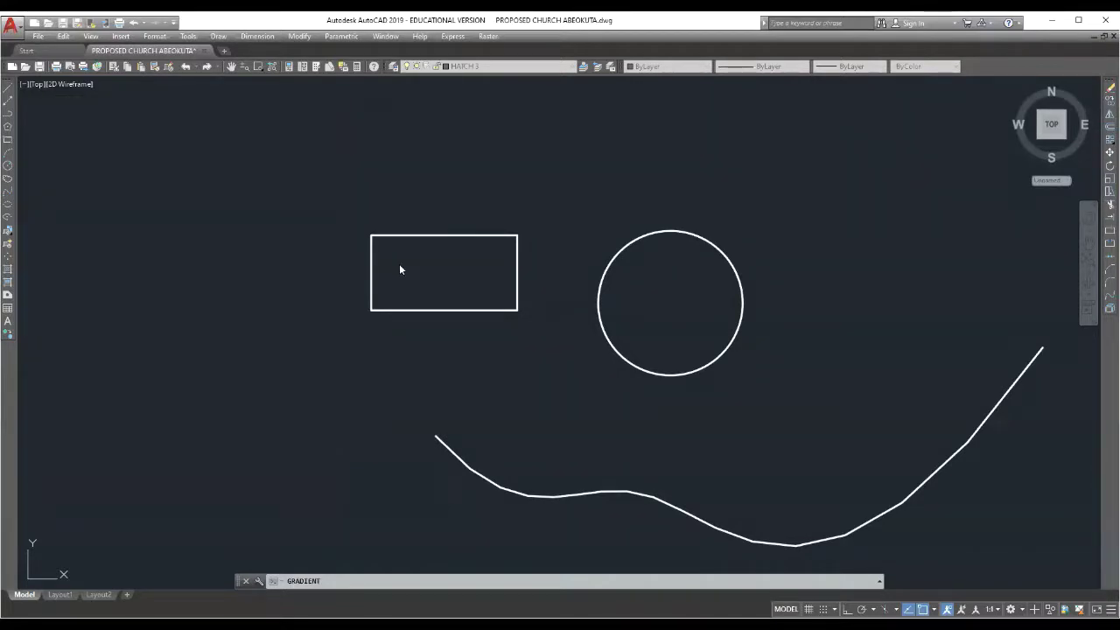
Pick inside the rectangle as the boundary, preview, and accept the blue-to-white linear gradient
left_click(455, 277)
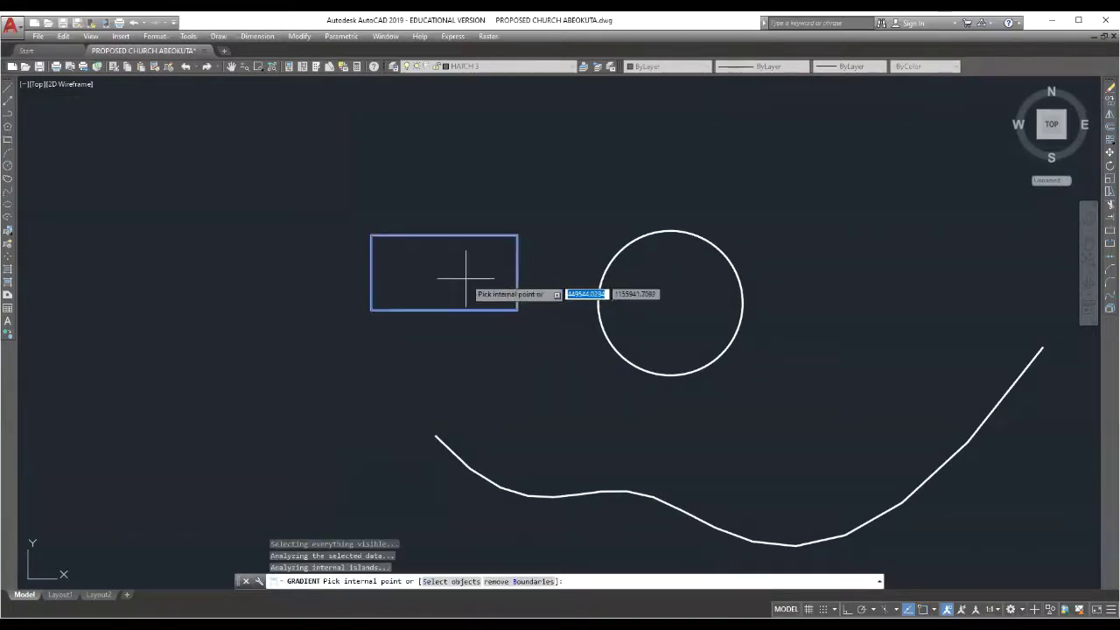
right_click(465, 278)
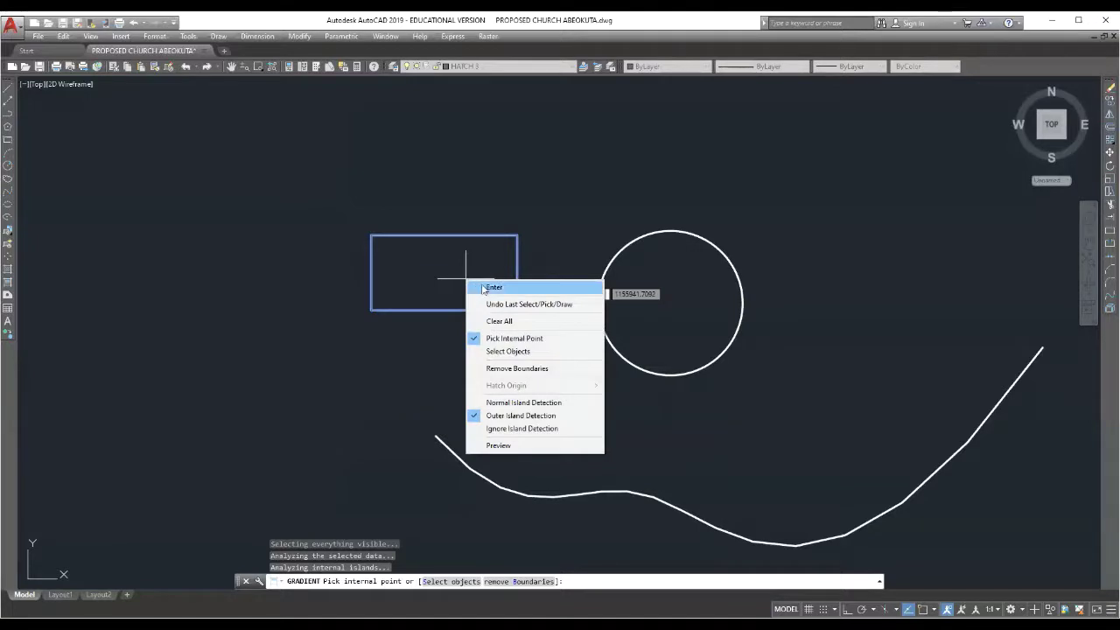
left_click(487, 286)
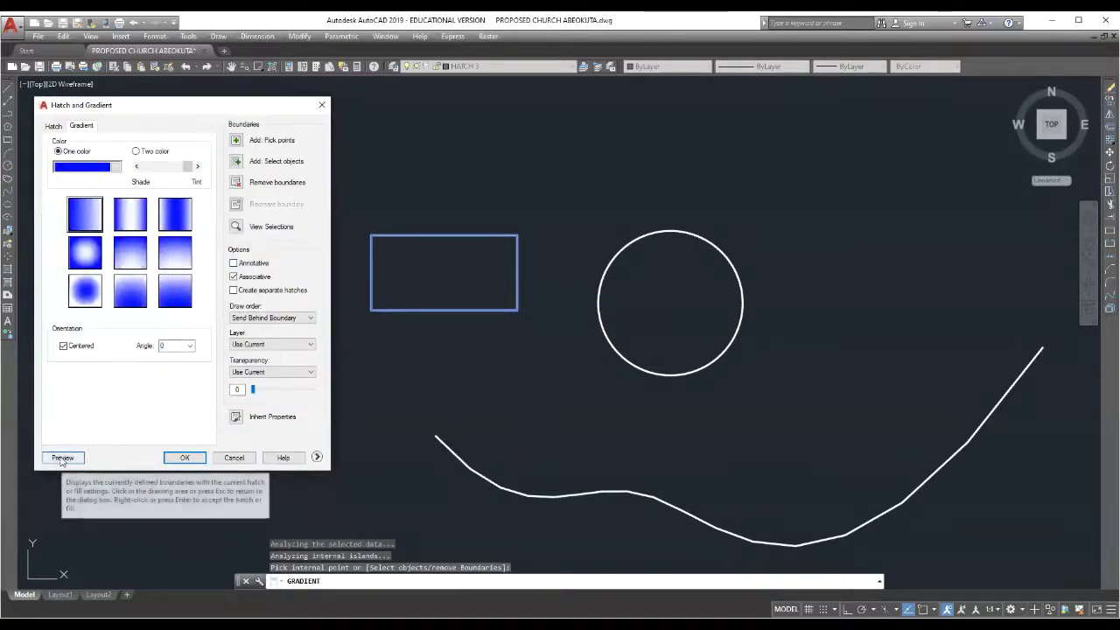
left_click(62, 458)
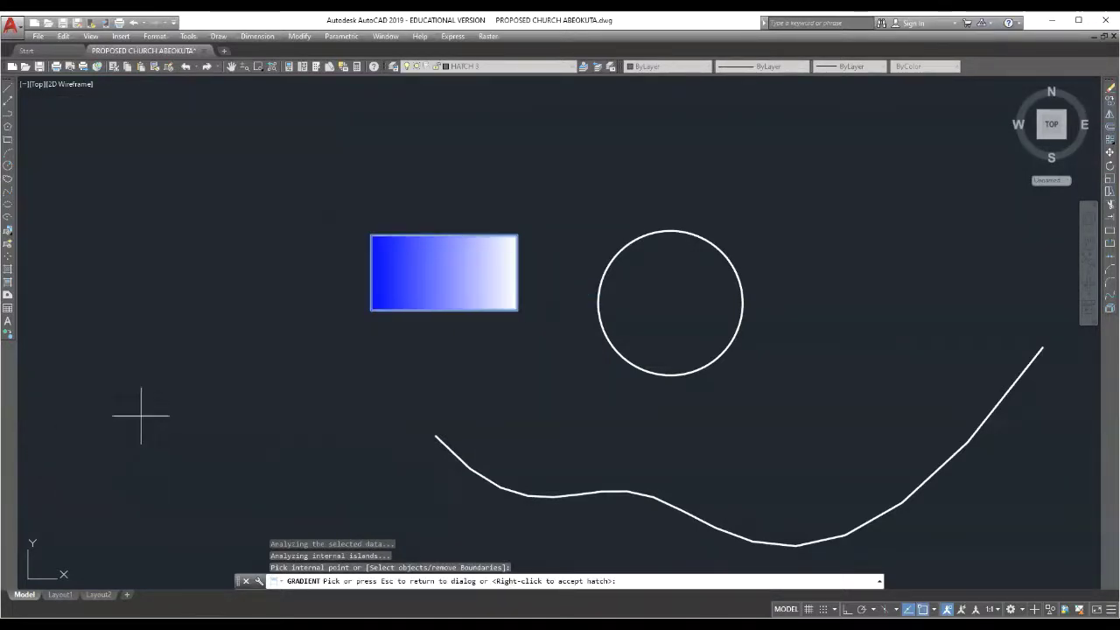
right_click(278, 336)
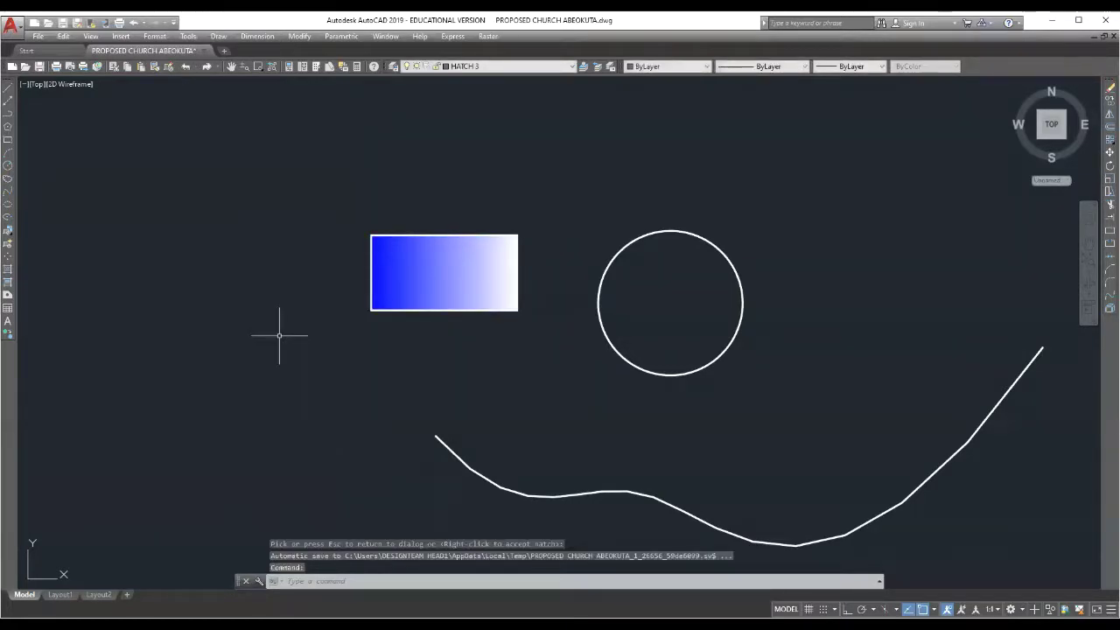
mouse_move(466, 280)
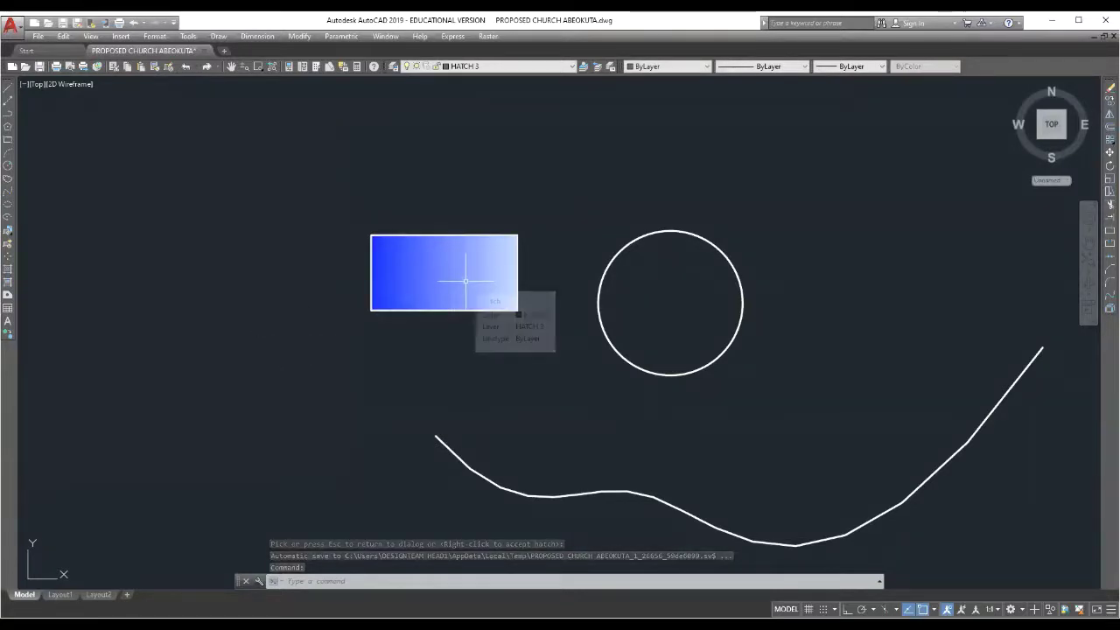
left_click(465, 281)
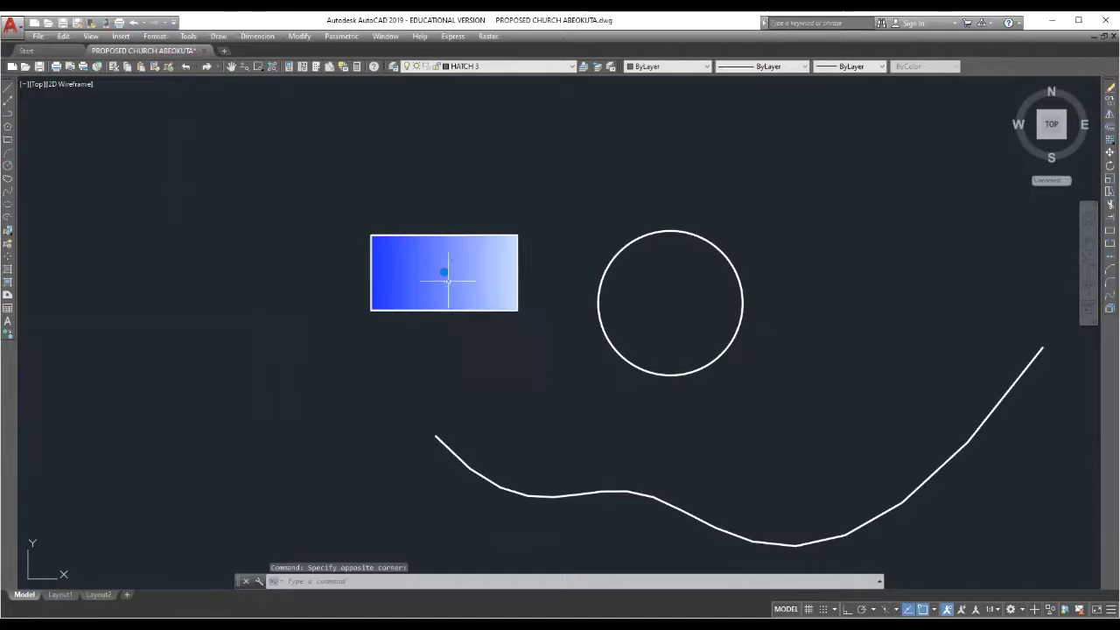
mouse_move(444, 275)
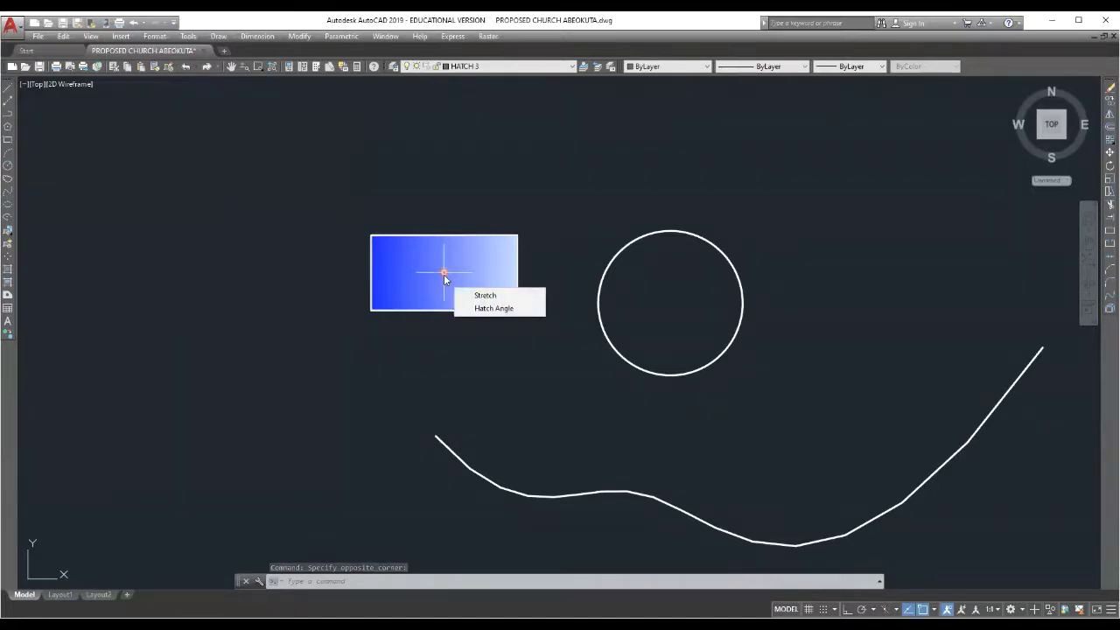
left_click(444, 275)
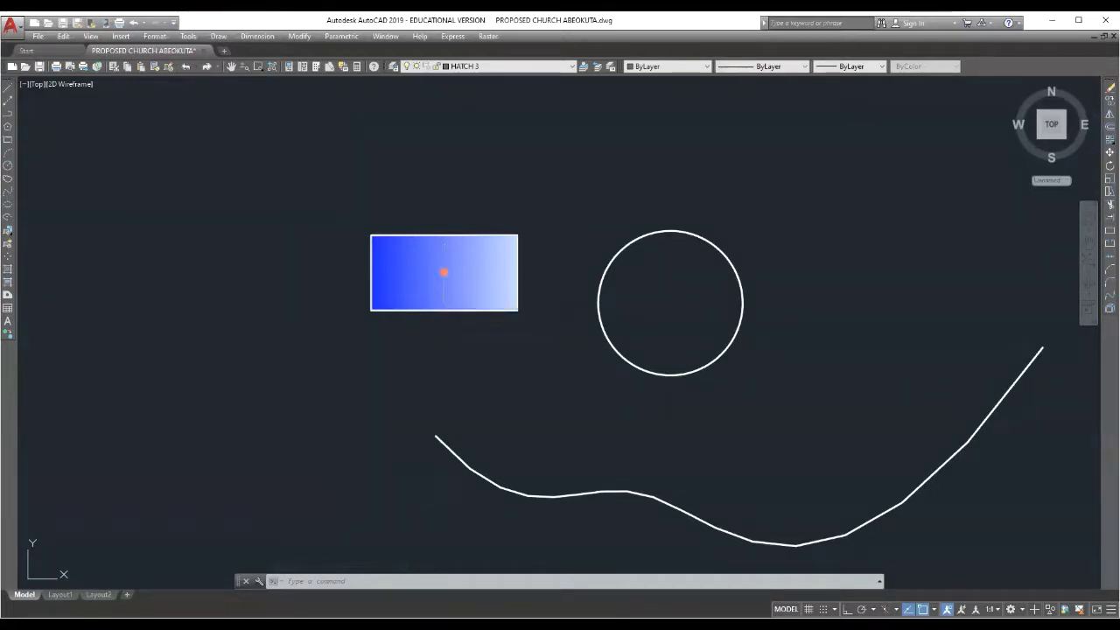
right_click(445, 273)
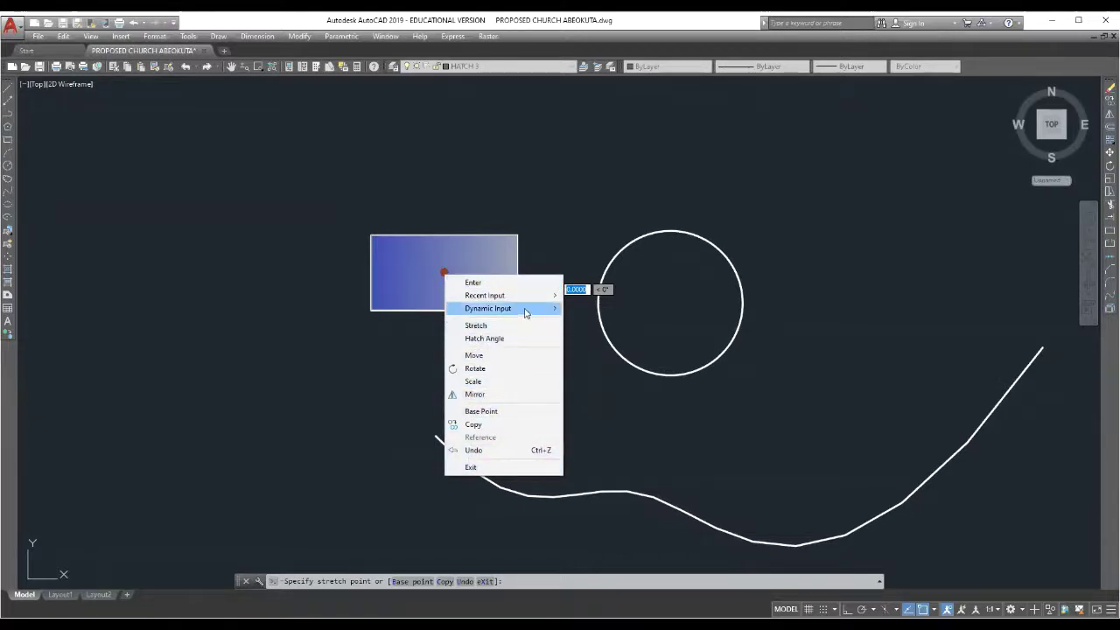
mouse_move(525, 296)
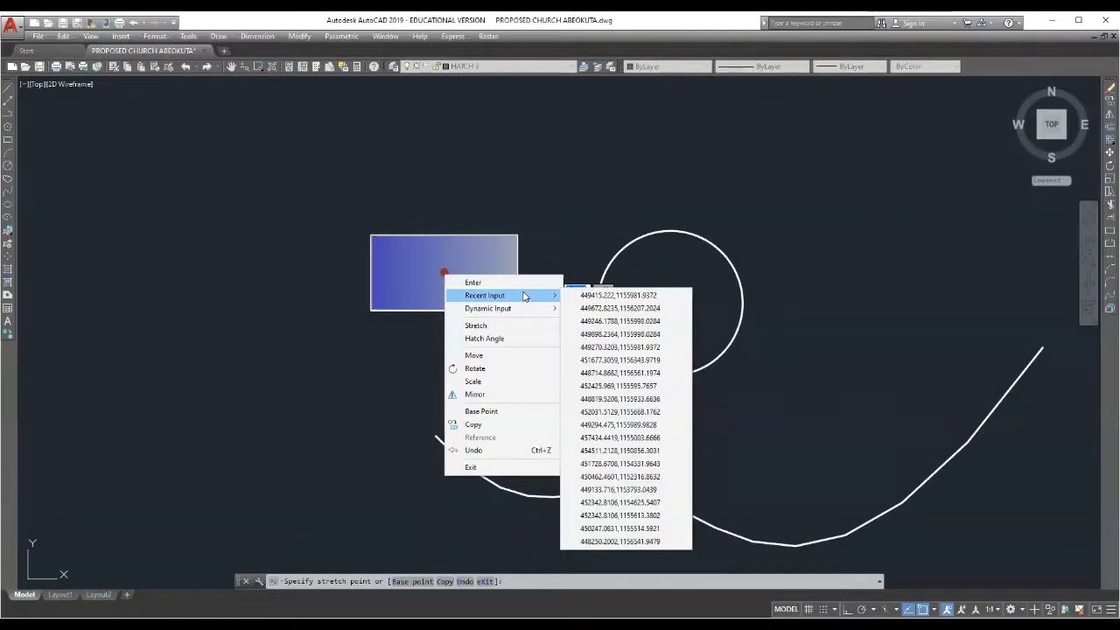
left_click(472, 282)
key("Escape")
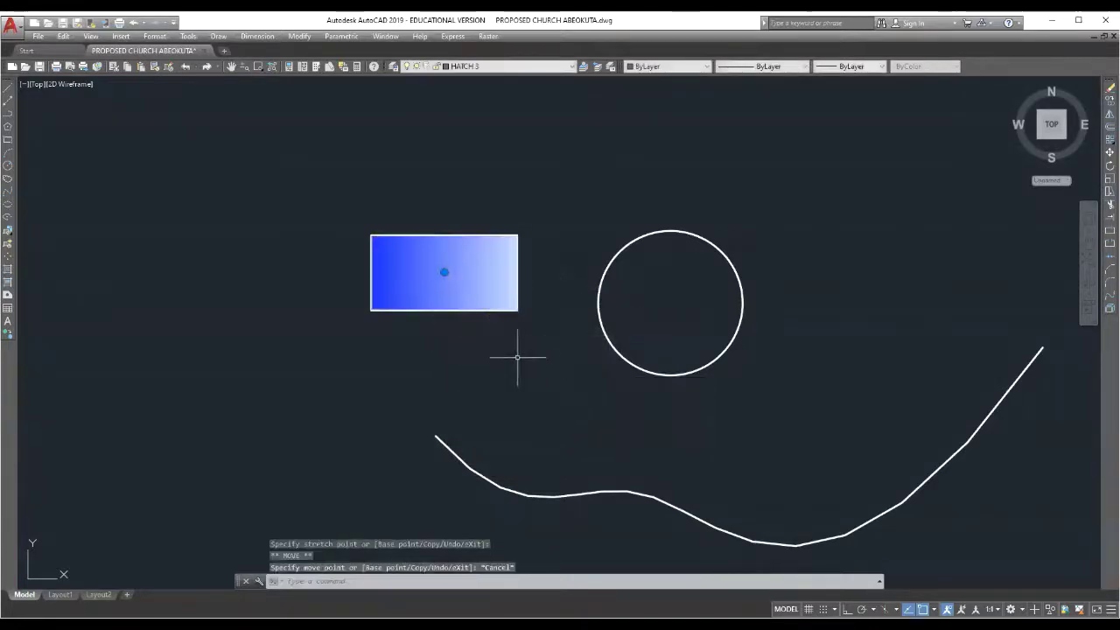
key("Escape")
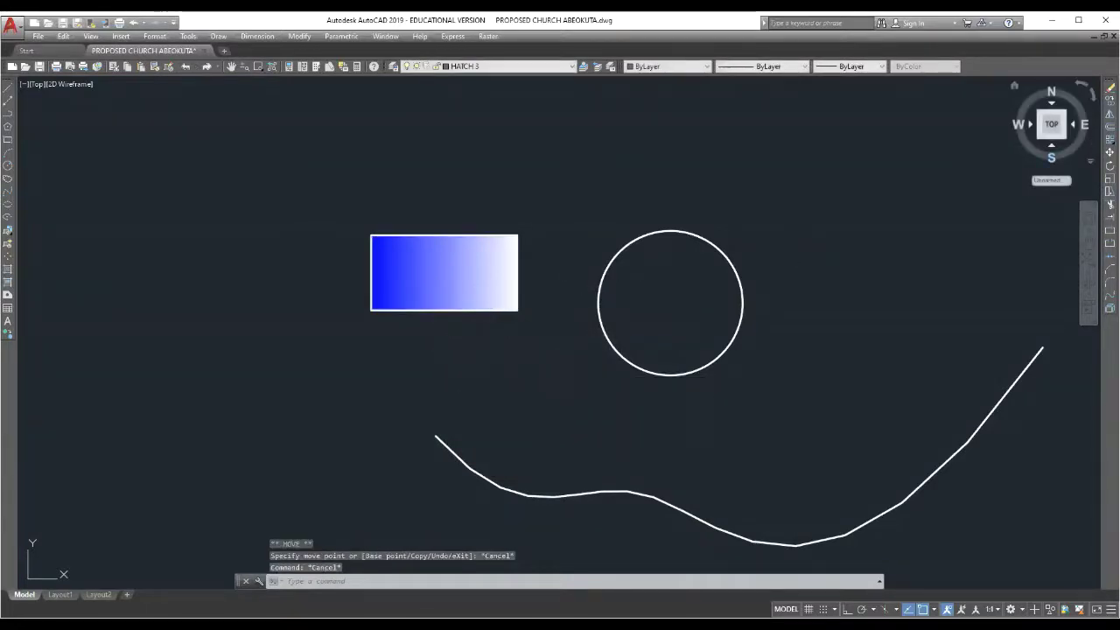
Erase the blue gradient fill from the rectangle
left_click(1109, 87)
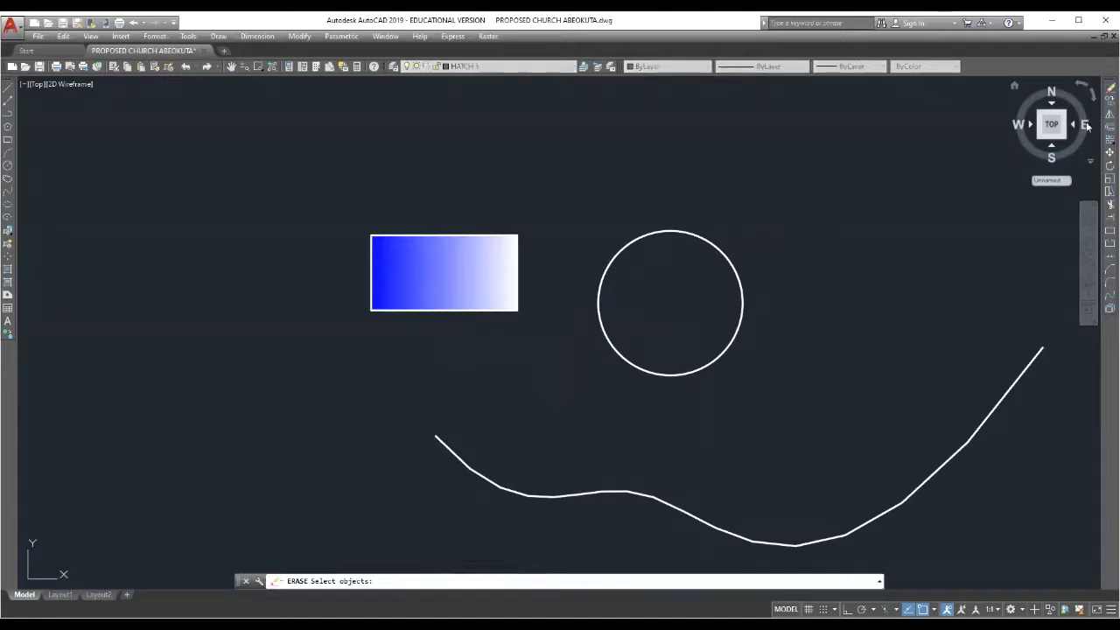
left_click(470, 274)
key("Return")
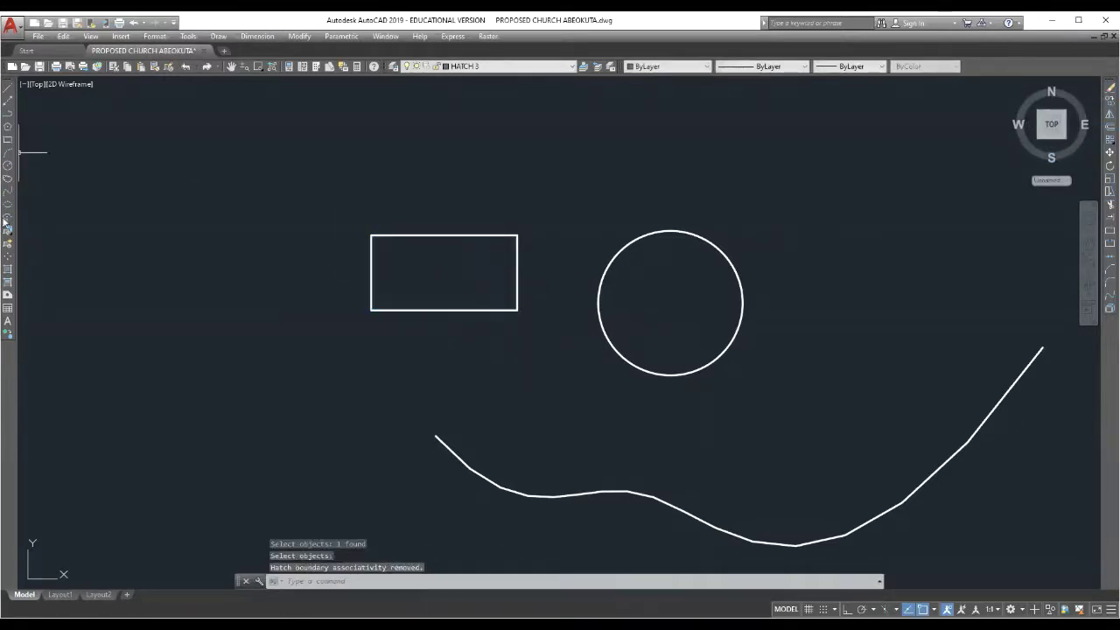
Set up a two-colour radial gradient with blue as the first colour and yellow as the second
left_click(7, 283)
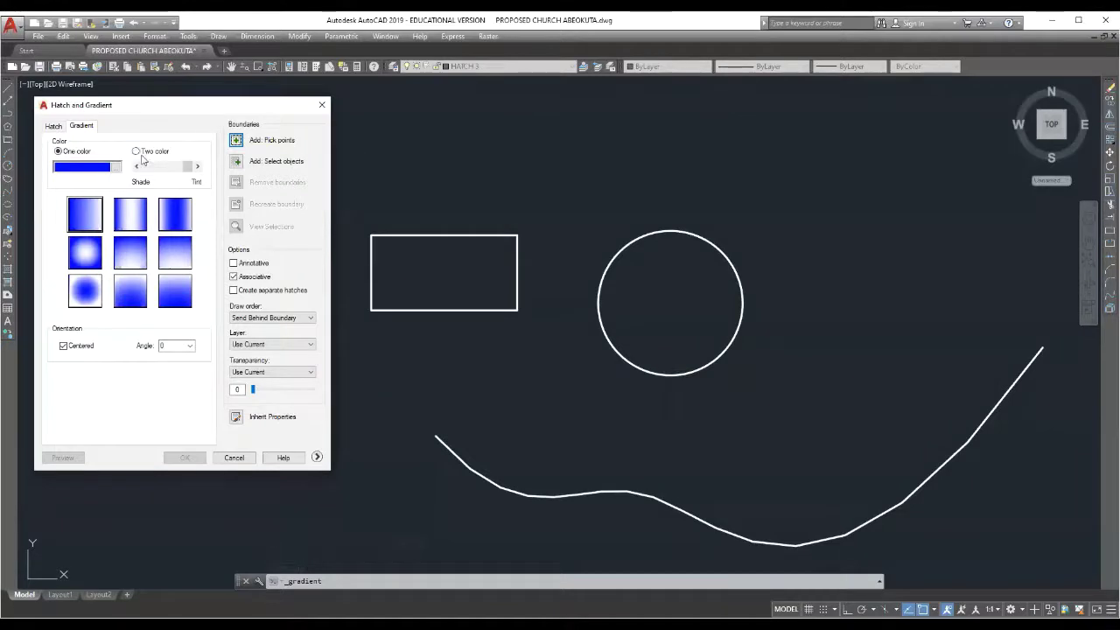
left_click(135, 152)
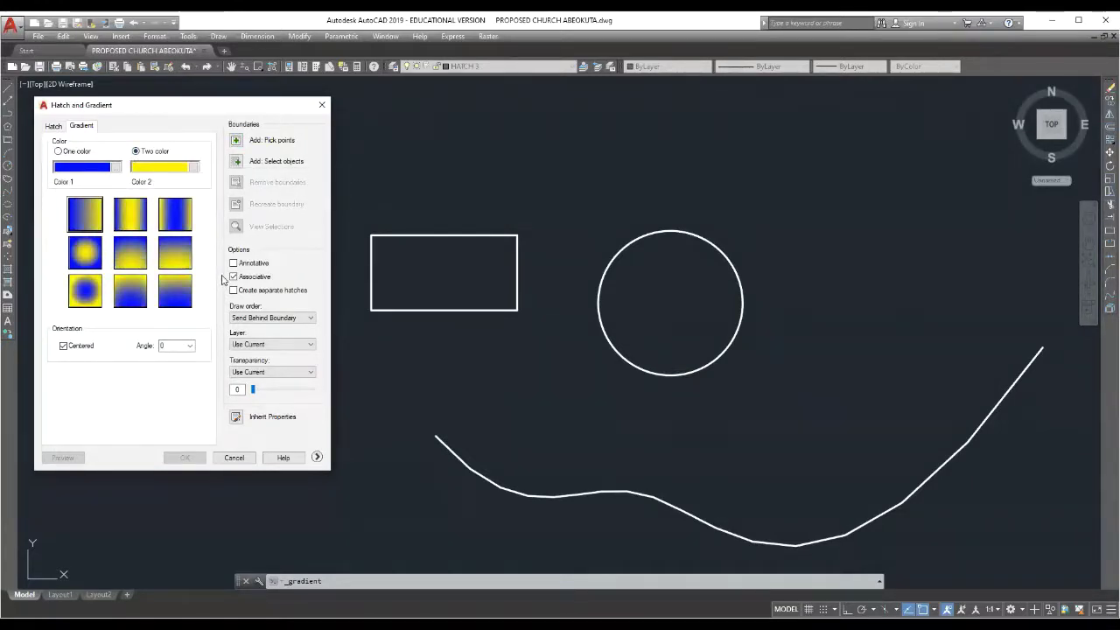
left_click(87, 256)
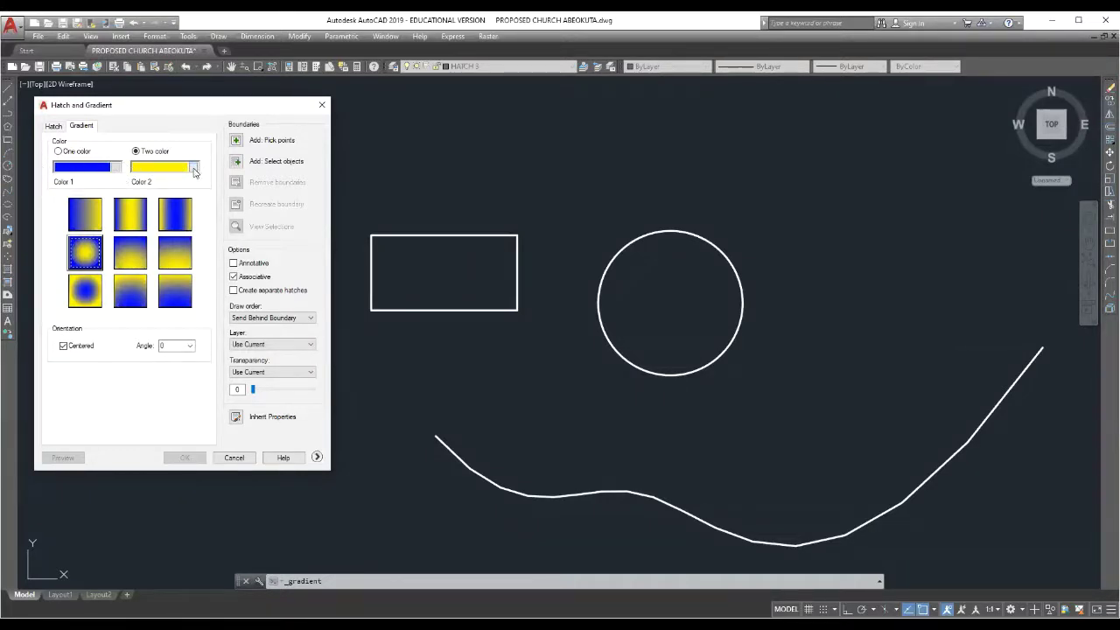
left_click(193, 167)
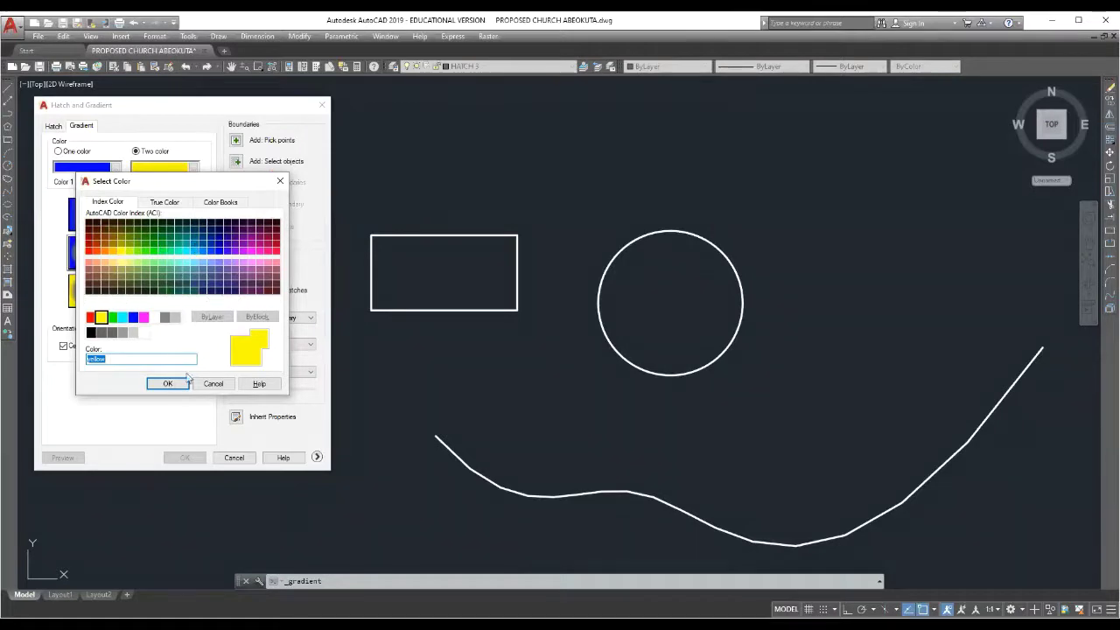
left_click(212, 385)
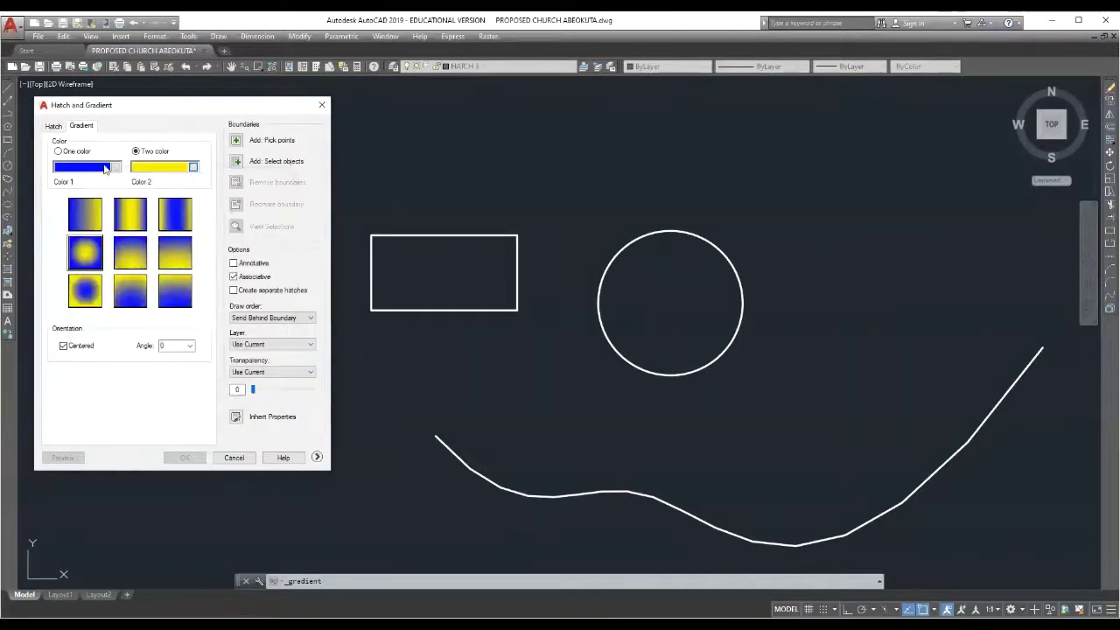
left_click(115, 167)
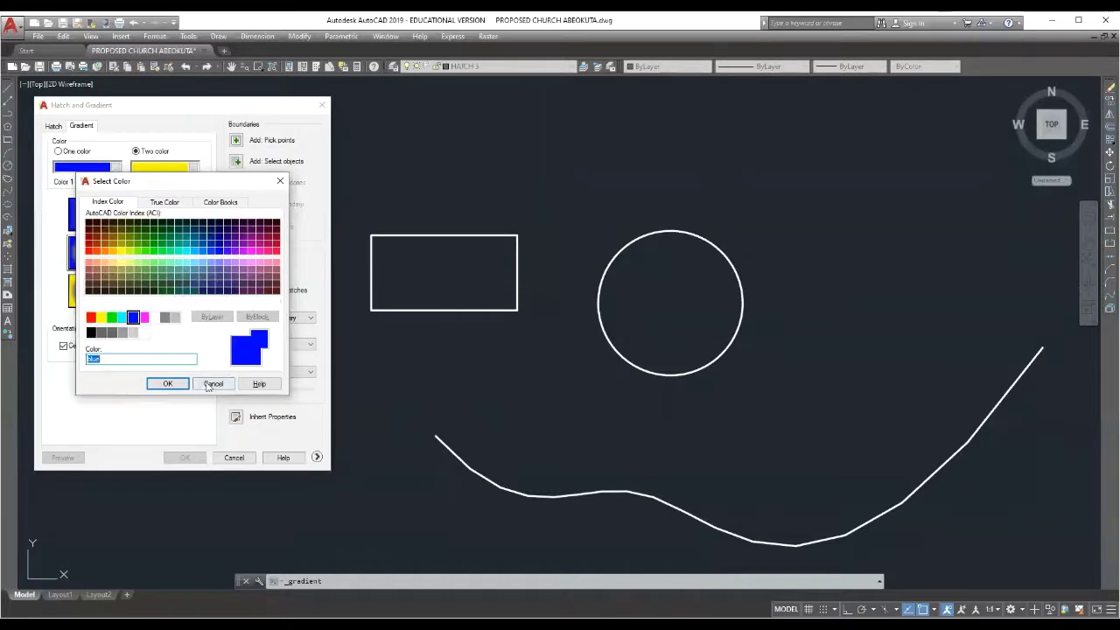
left_click(165, 383)
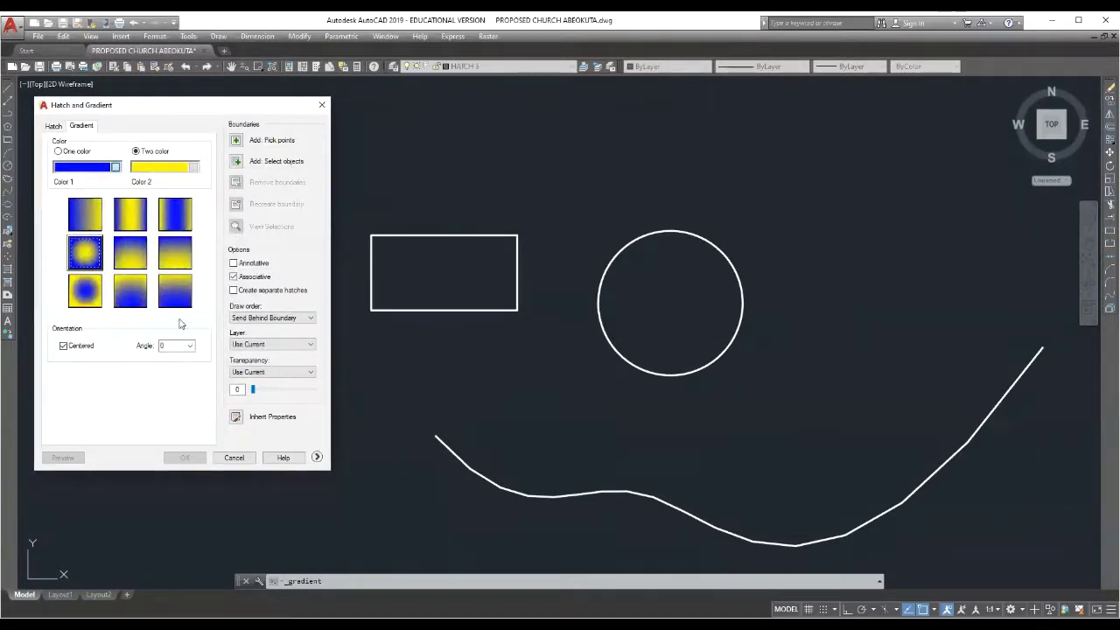
Pick the rectangle as the boundary, then preview and accept the blue-yellow radial gradient fill
left_click(239, 141)
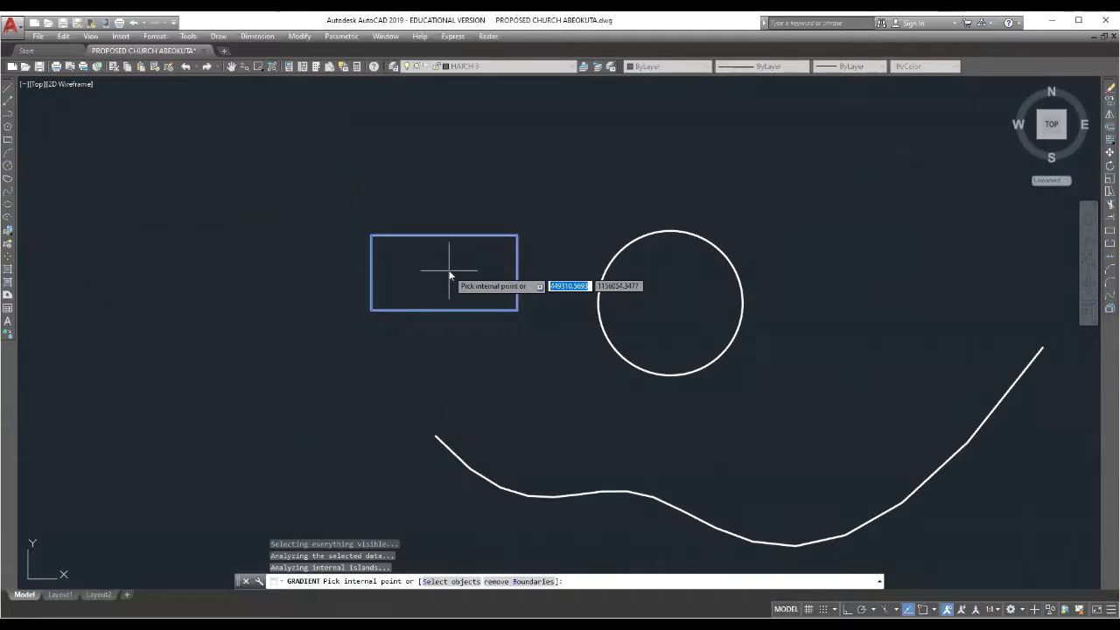
right_click(449, 275)
left_click(468, 280)
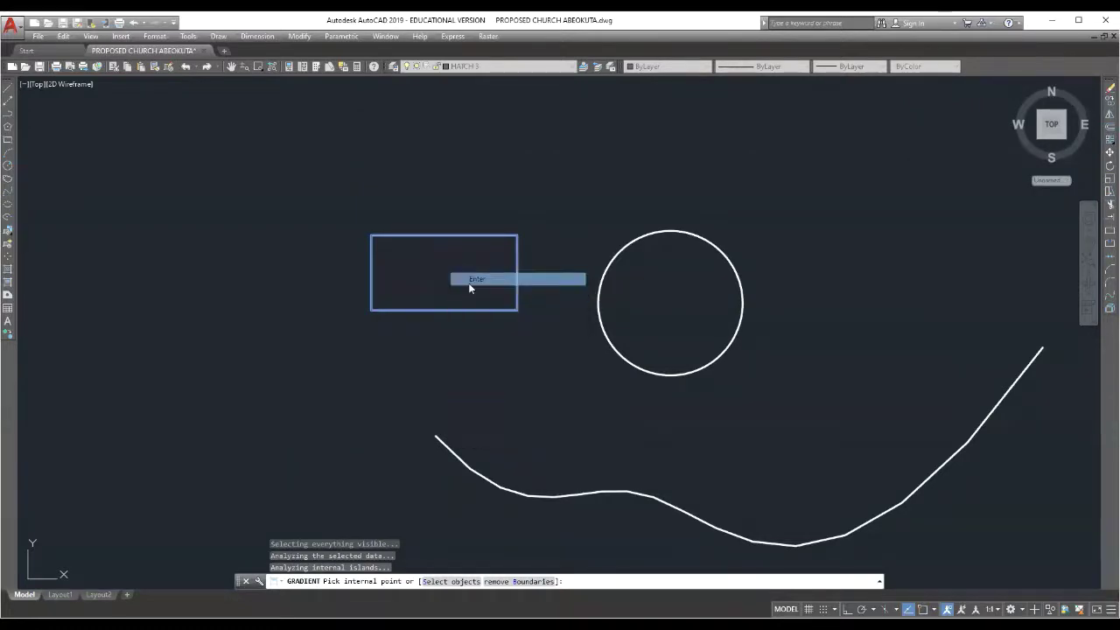
left_click(63, 457)
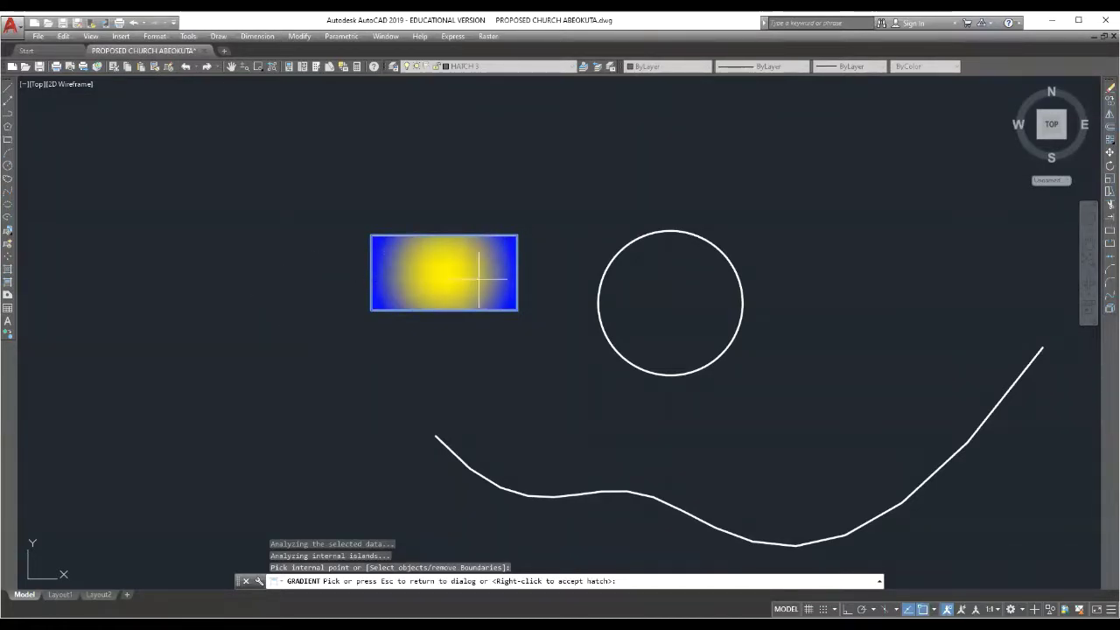
right_click(444, 272)
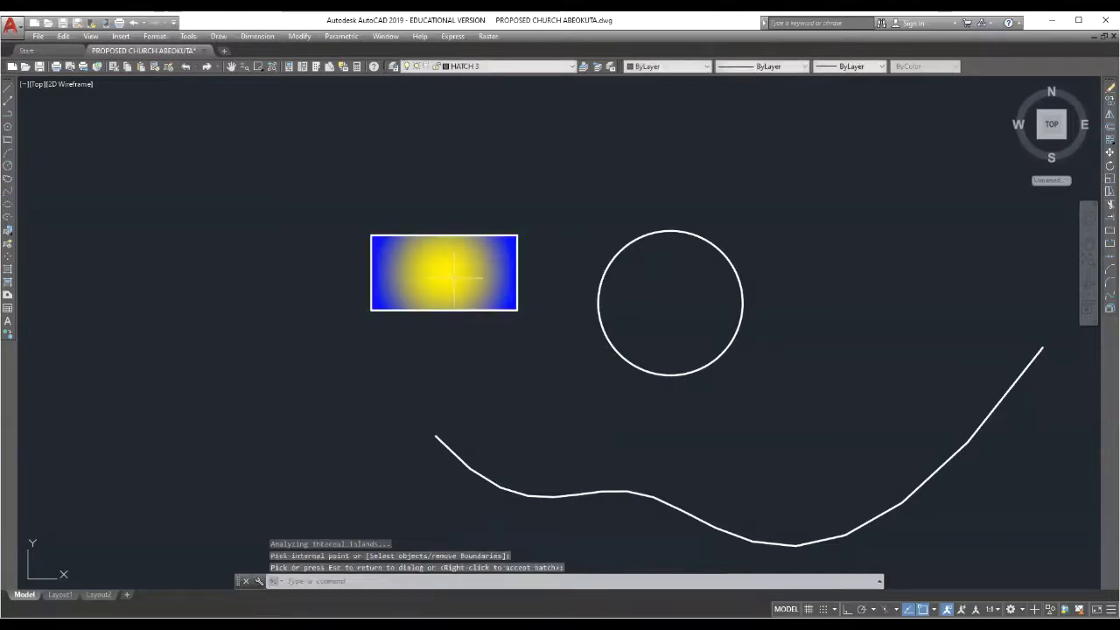
left_click(444, 272)
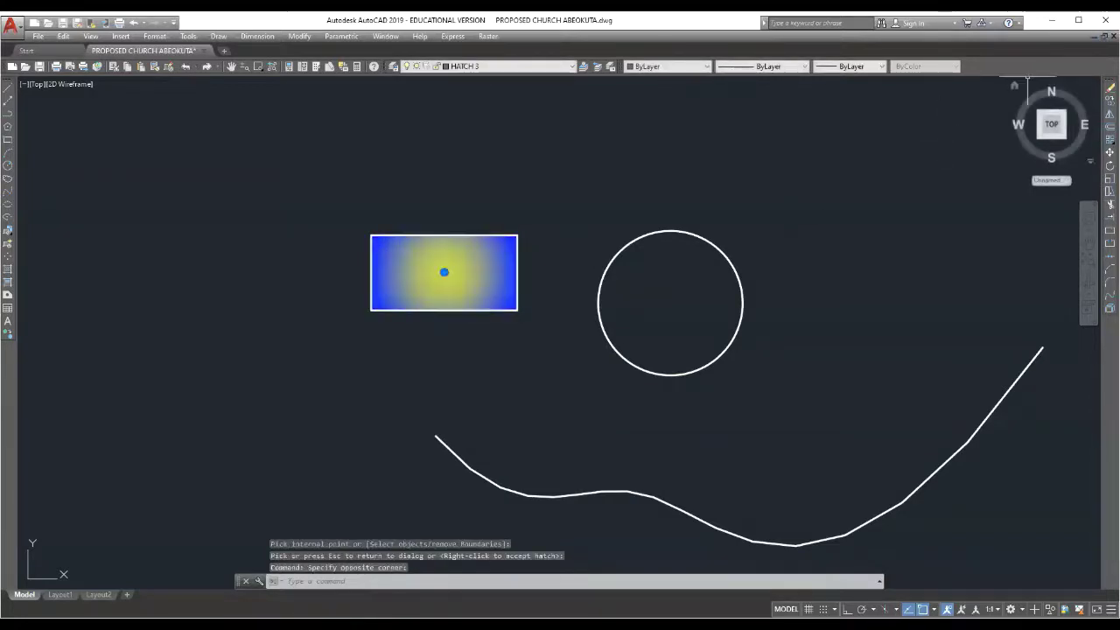
Delete the selected blue-yellow radial gradient, leaving the rectangle unfilled
key("Delete")
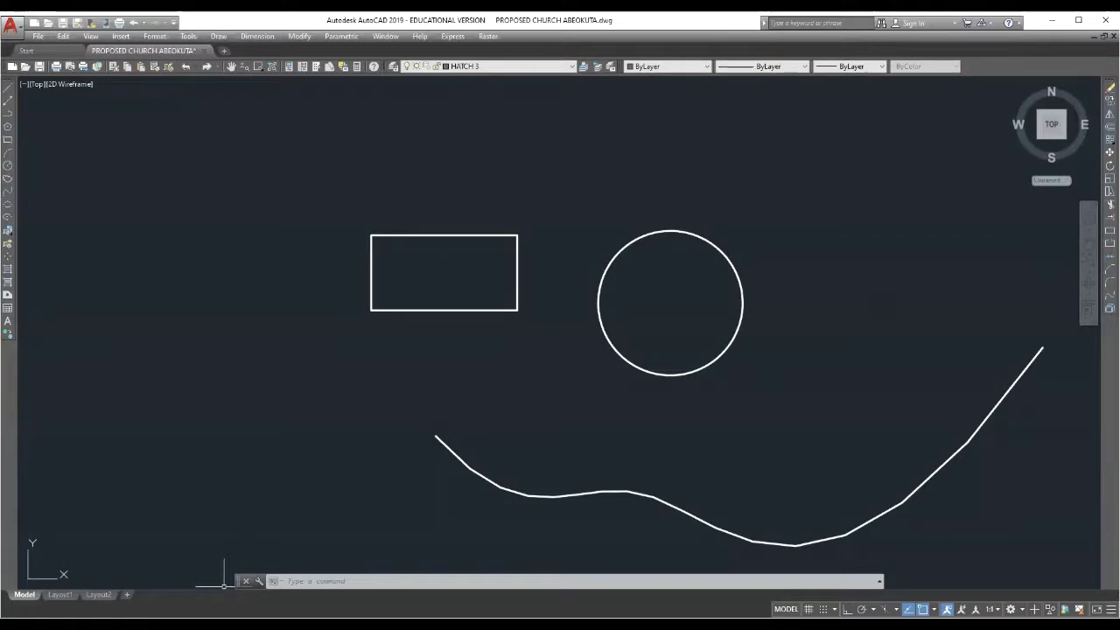
scroll(565, 274, "down", 2)
scroll(624, 268, "up", 2)
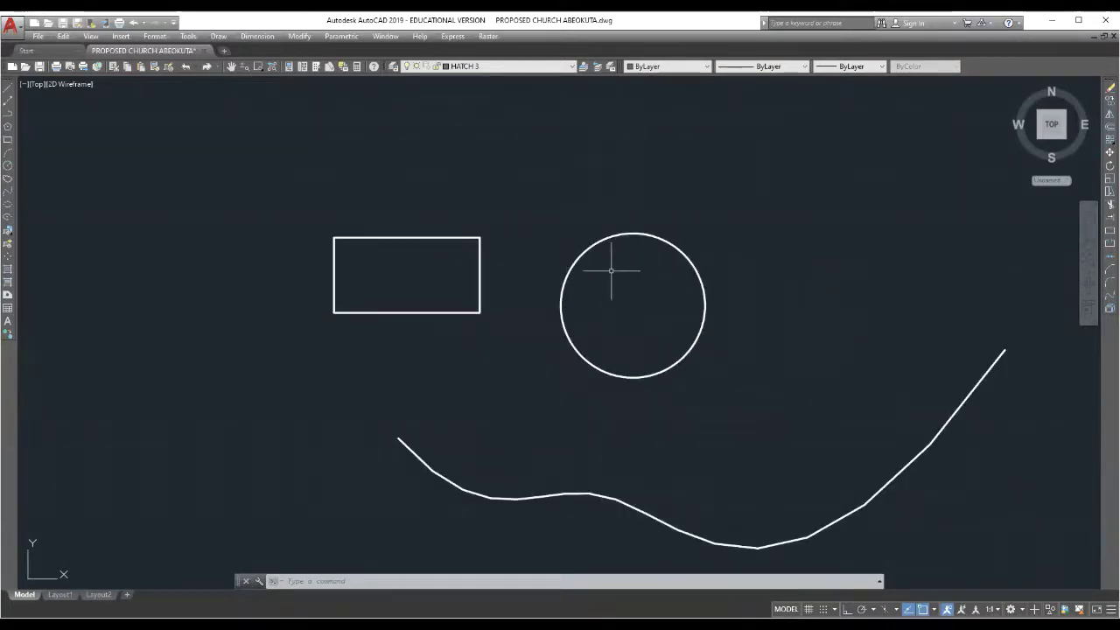
scroll(440, 270, "down", 1)
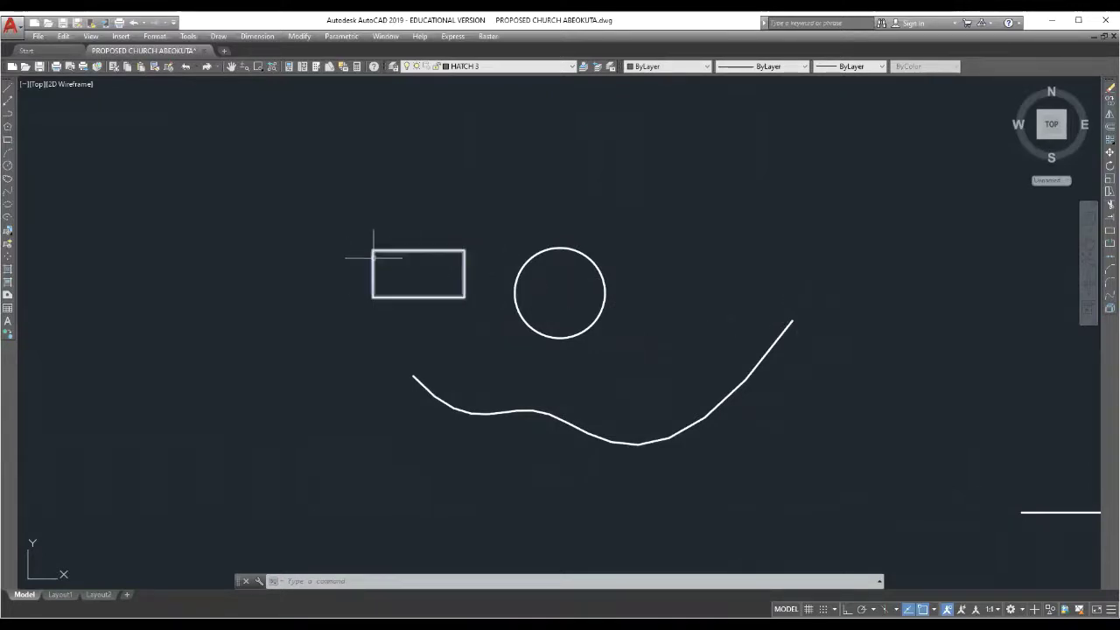
scroll(374, 257, "up", 2)
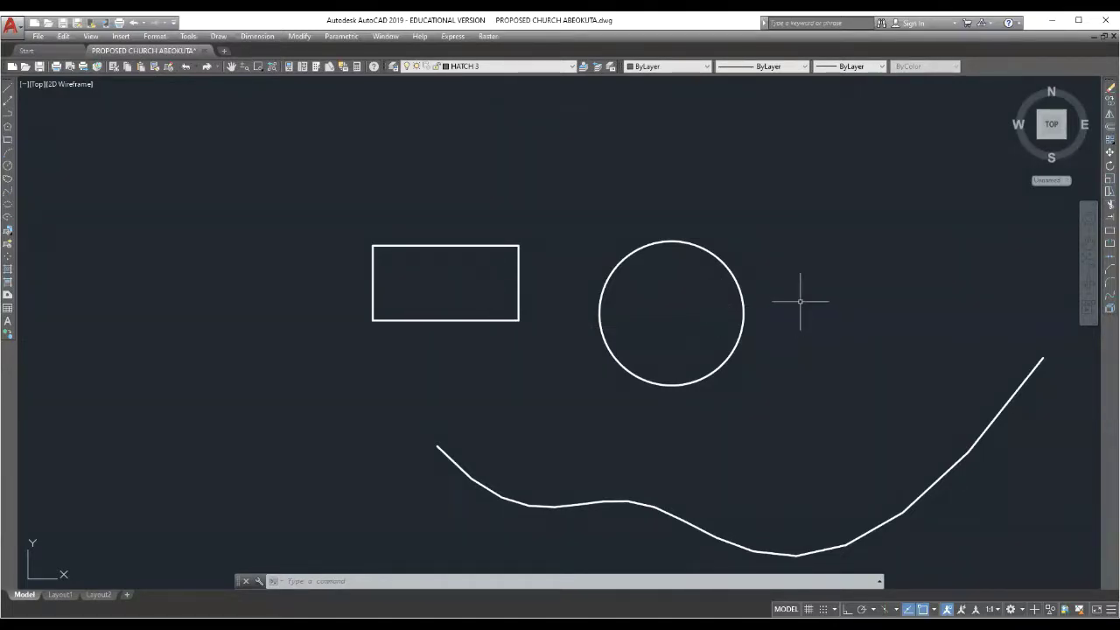
scroll(793, 297, "down", 2)
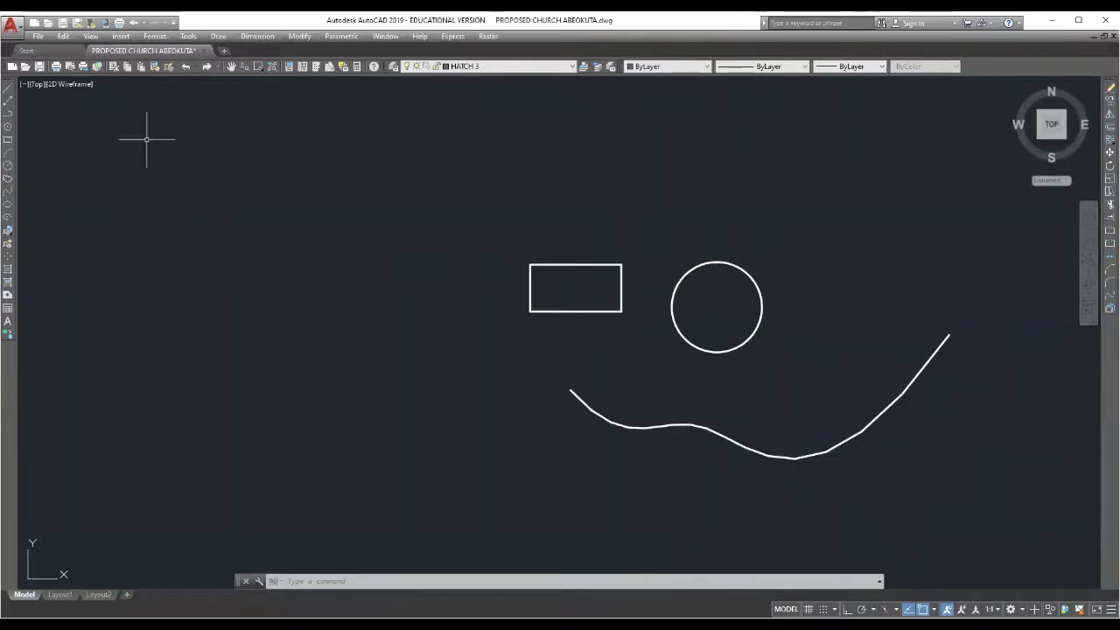
Draw a seven-point irregular polyline overlapping the rectangle's lower-left corner and close it with C
left_click(7, 114)
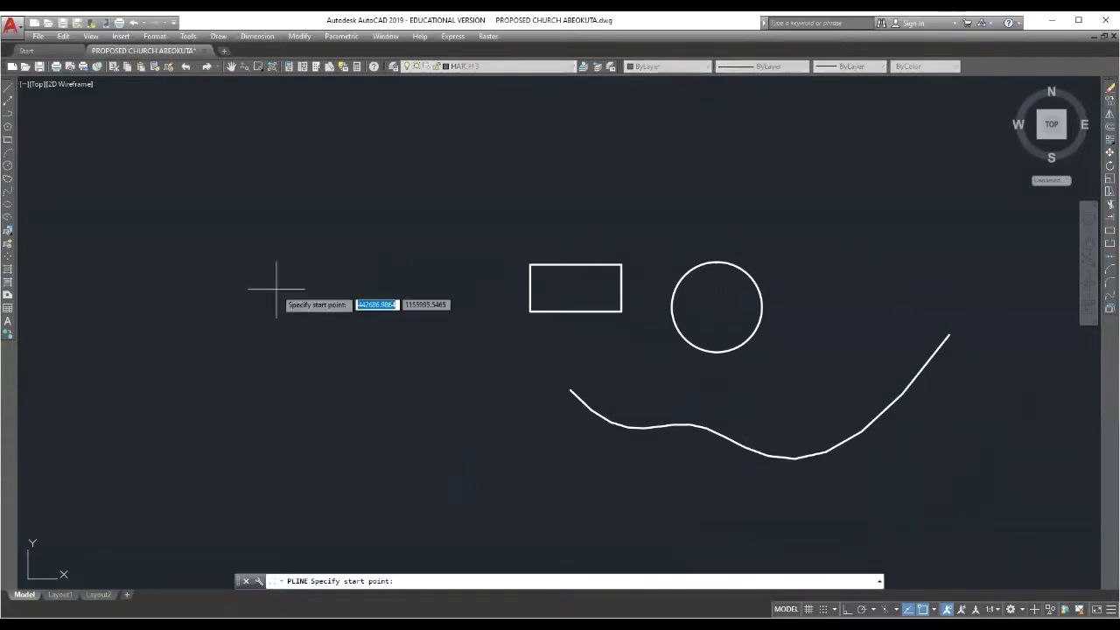
left_click(276, 288)
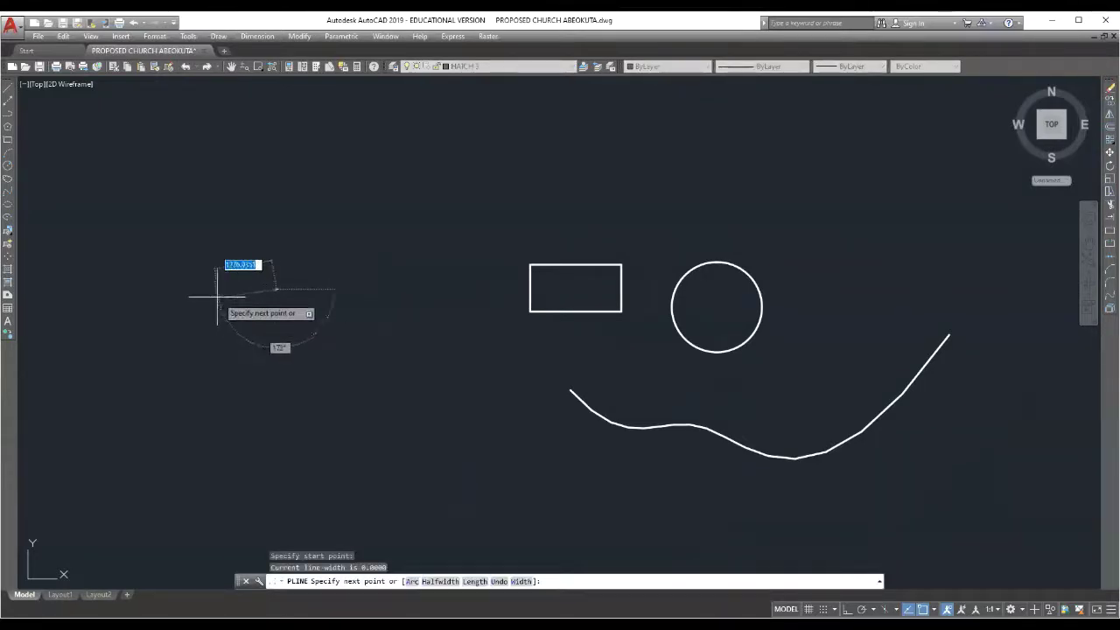
left_click(175, 234)
left_click(195, 172)
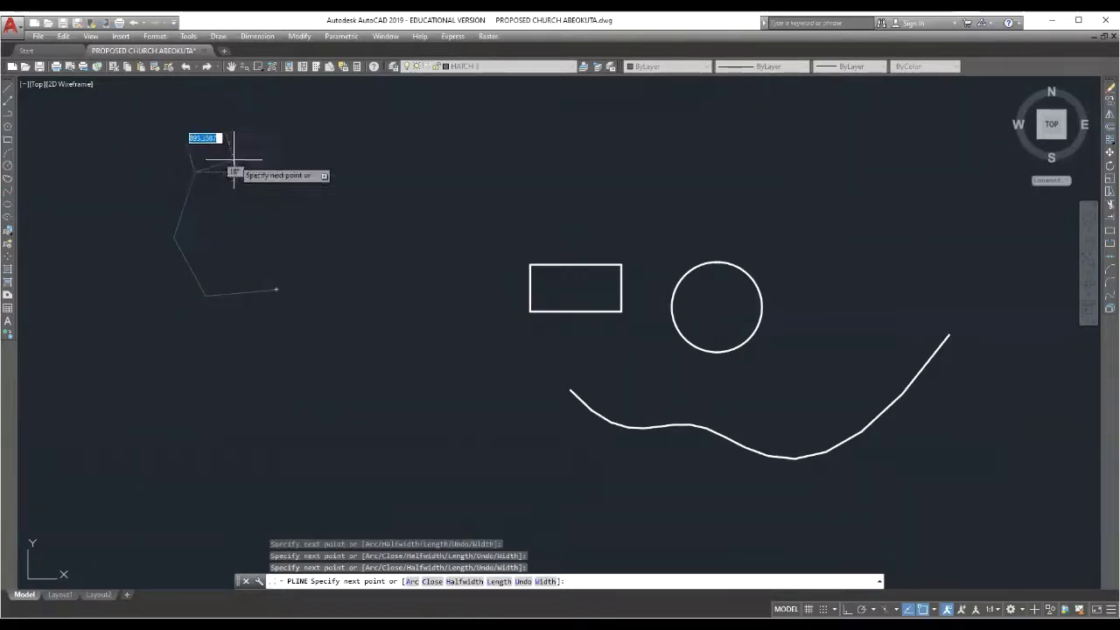
left_click(276, 158)
left_click(331, 190)
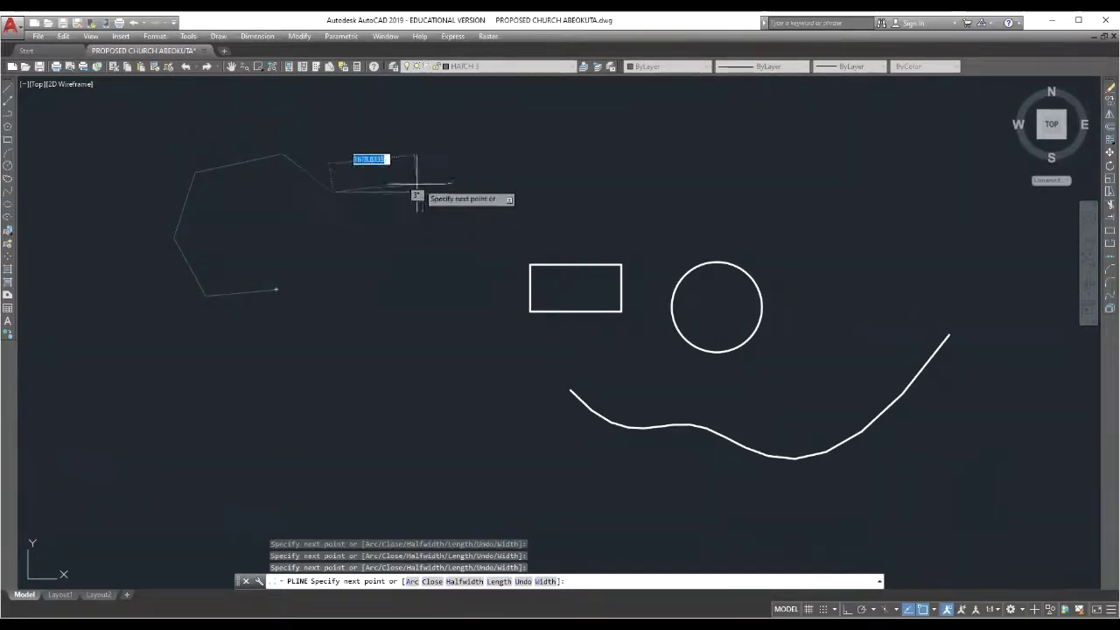
left_click(517, 121)
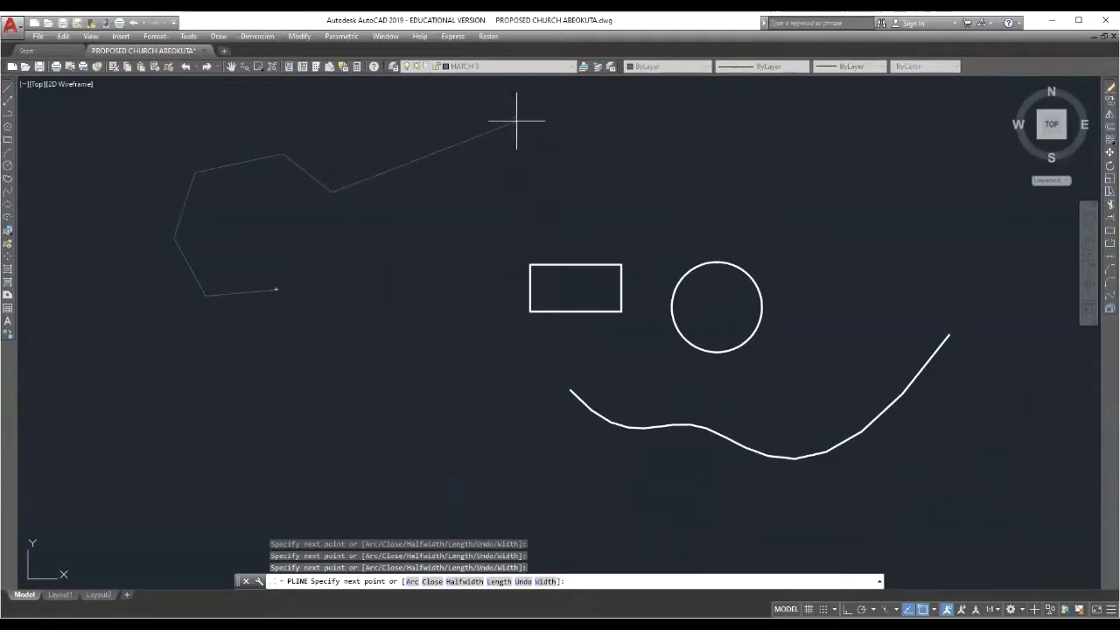
left_click(581, 220)
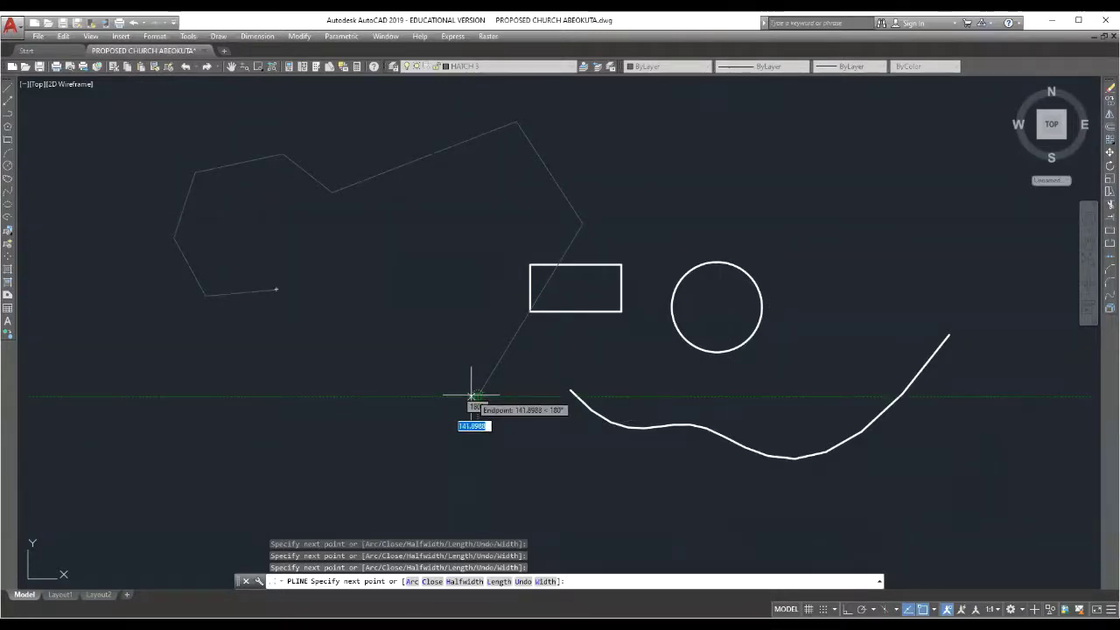
type("c")
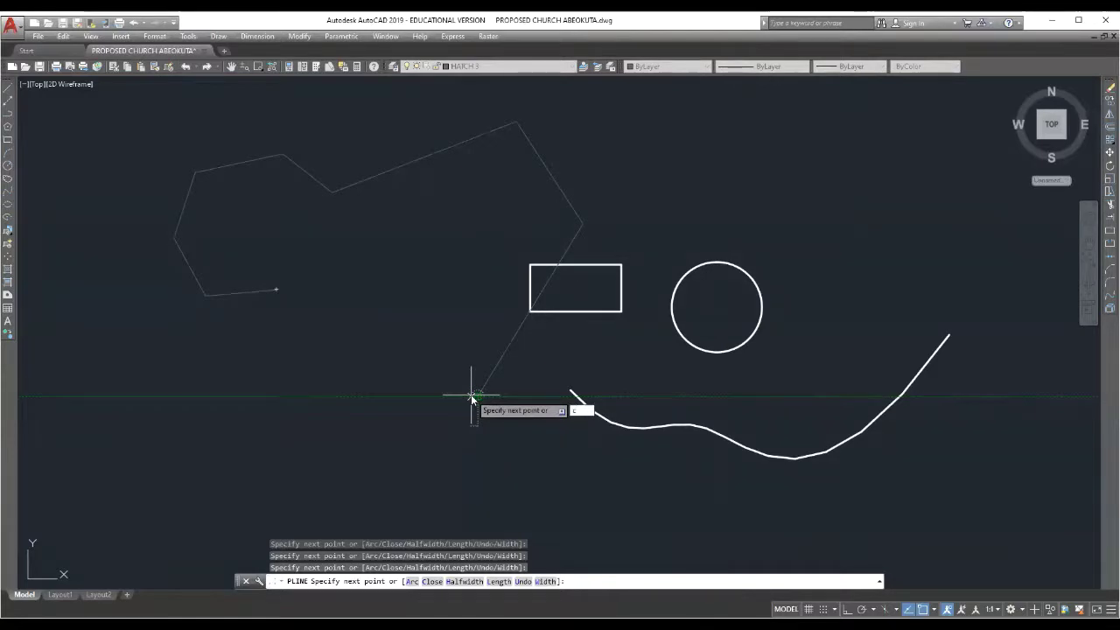
key("Return")
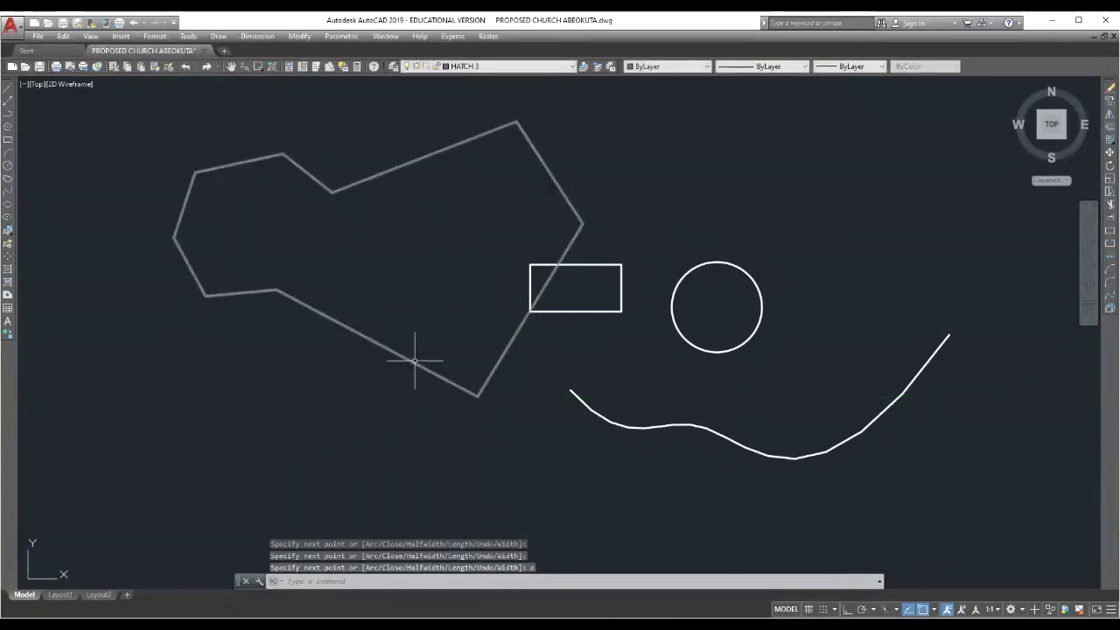
left_click(415, 361)
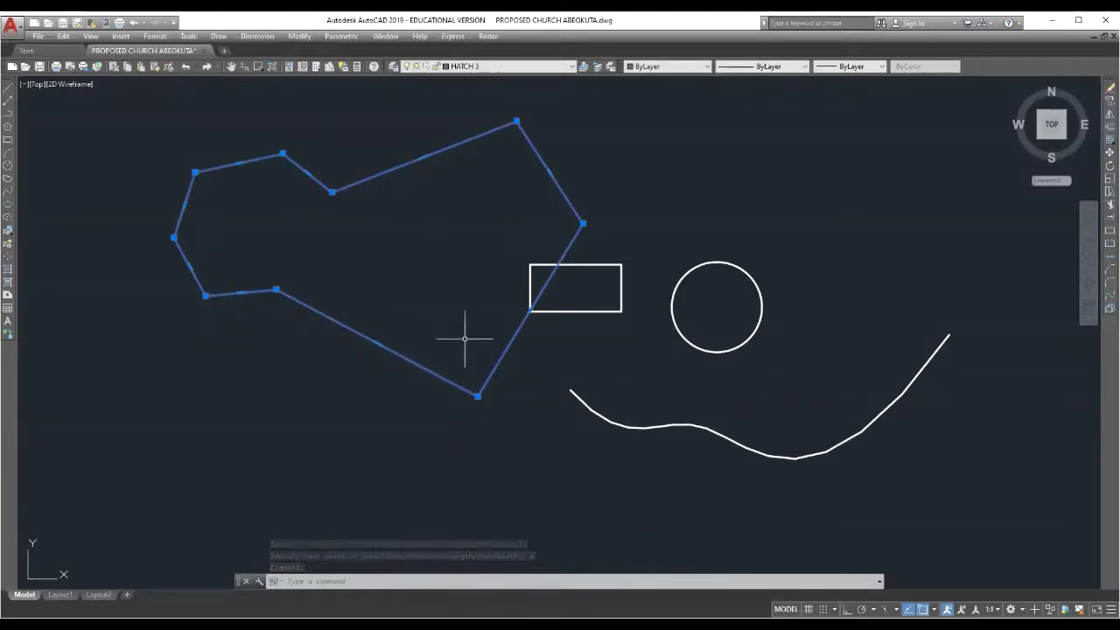
left_click(277, 290)
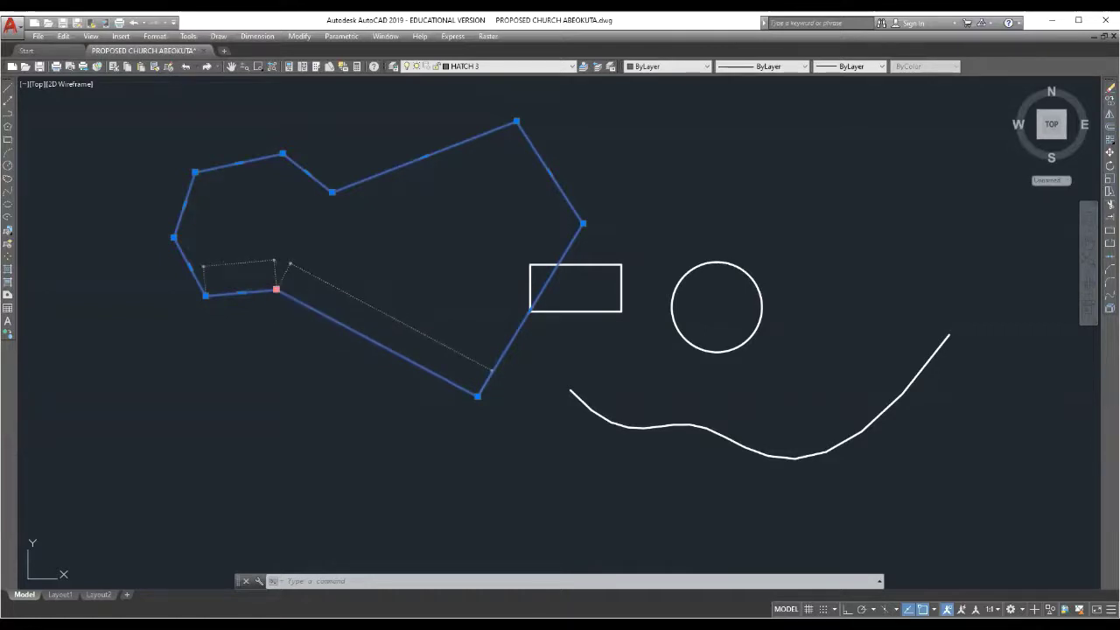
right_click(276, 290)
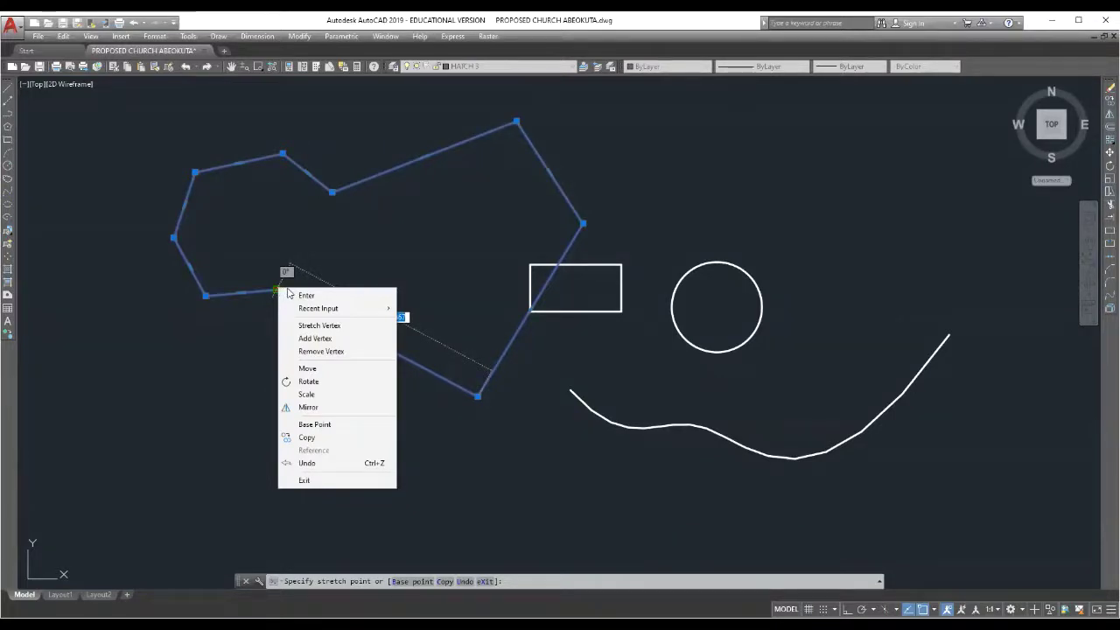
mouse_move(358, 309)
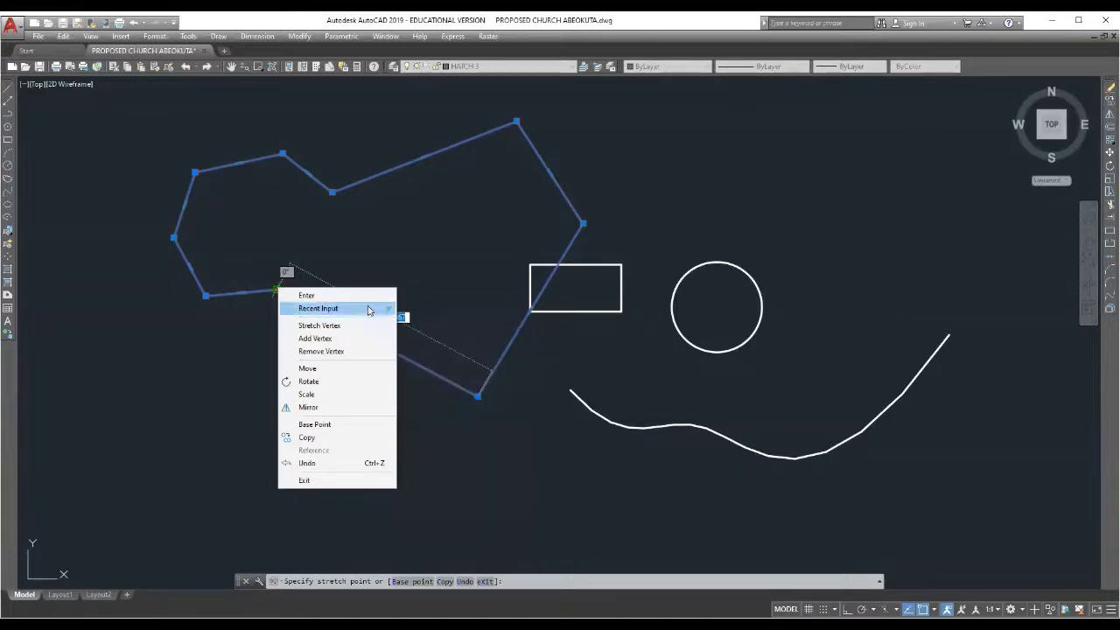
key("Escape")
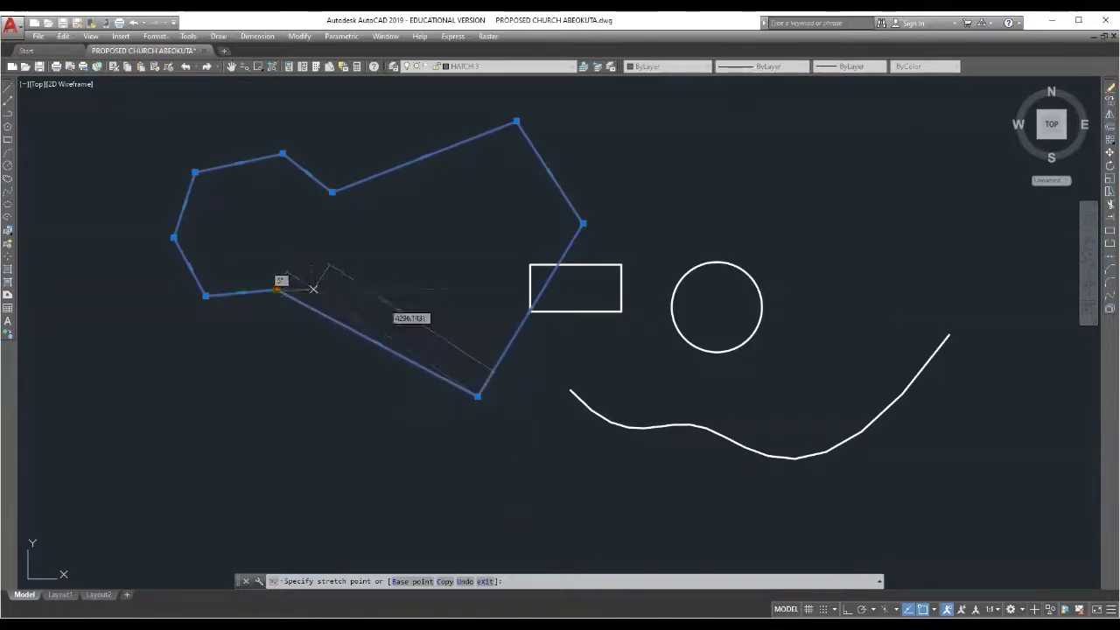
key("Escape")
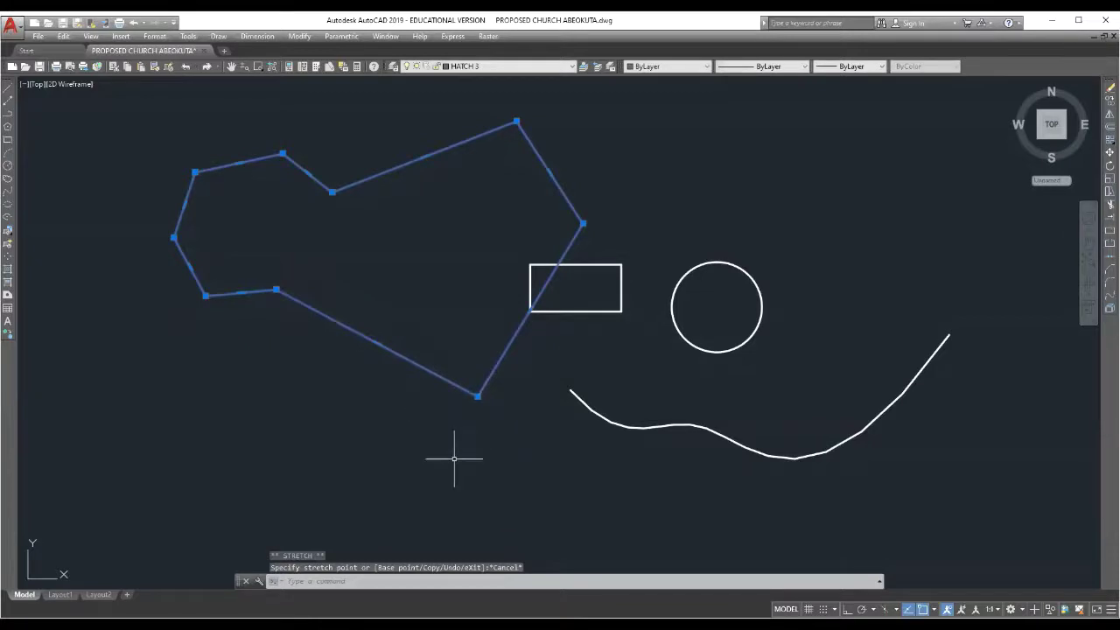
key("Escape")
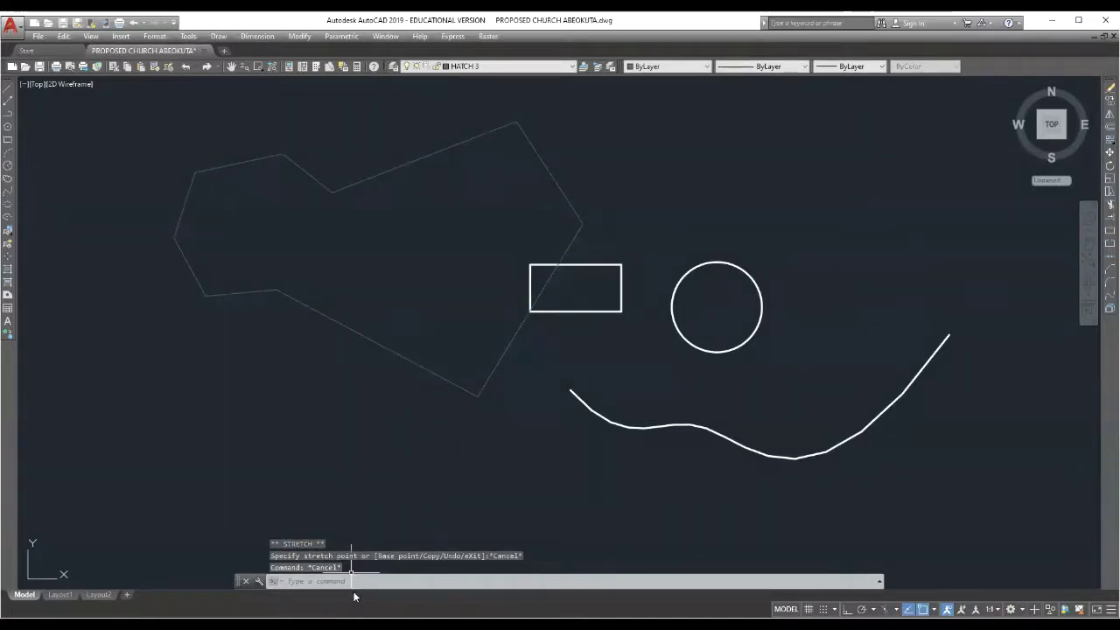
Convert the angular closed polyline into a smooth spline curve with PEDIT's Spline option
type("ped")
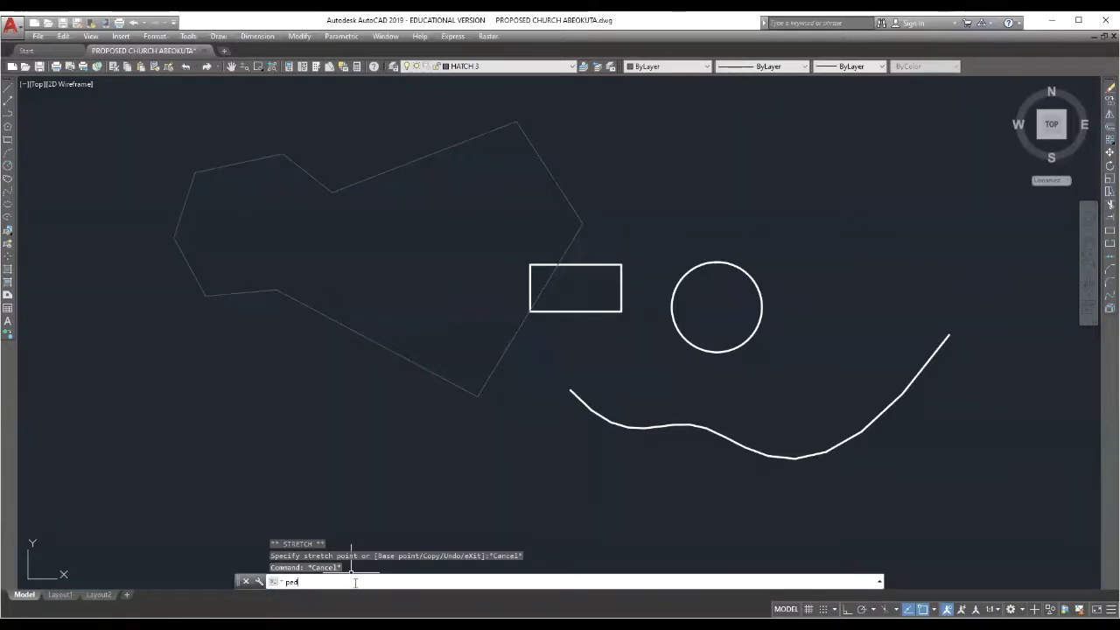
type("it")
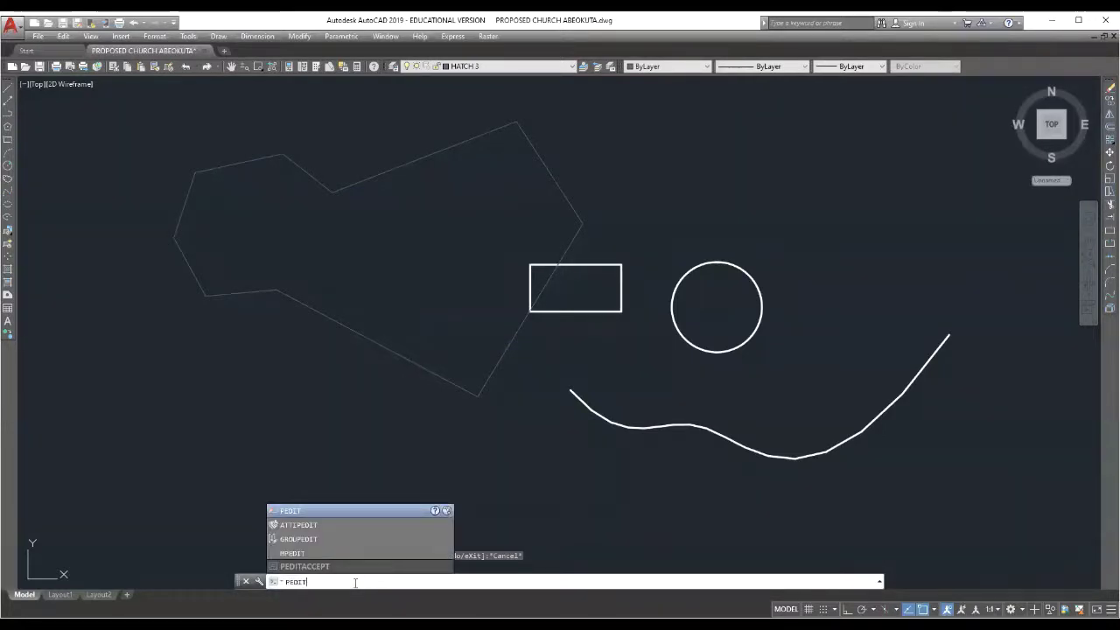
left_click(317, 510)
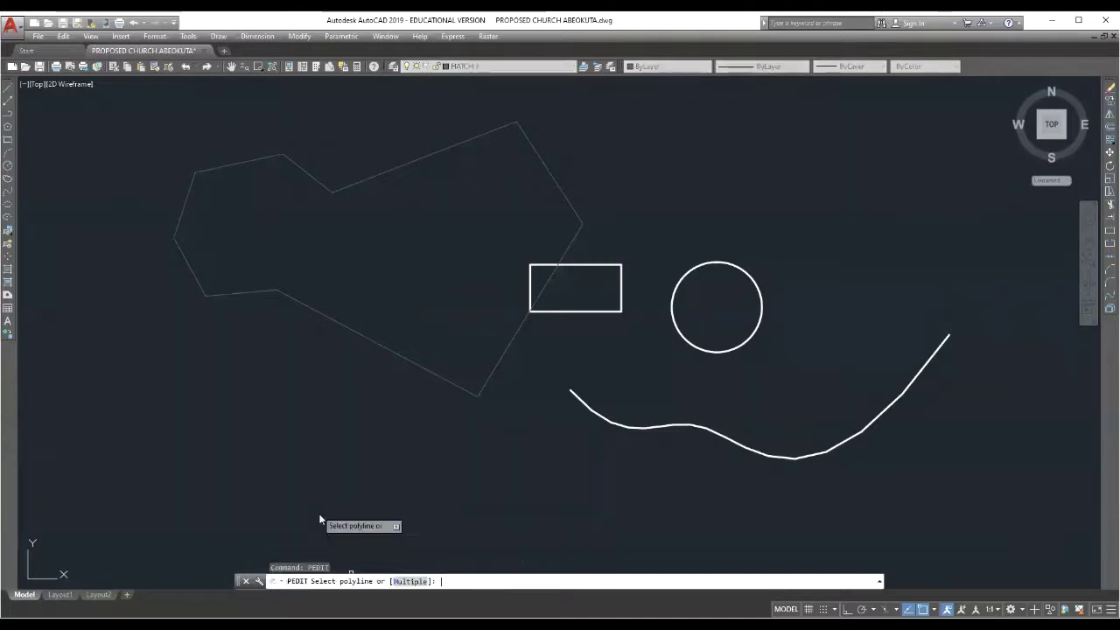
left_click(345, 327)
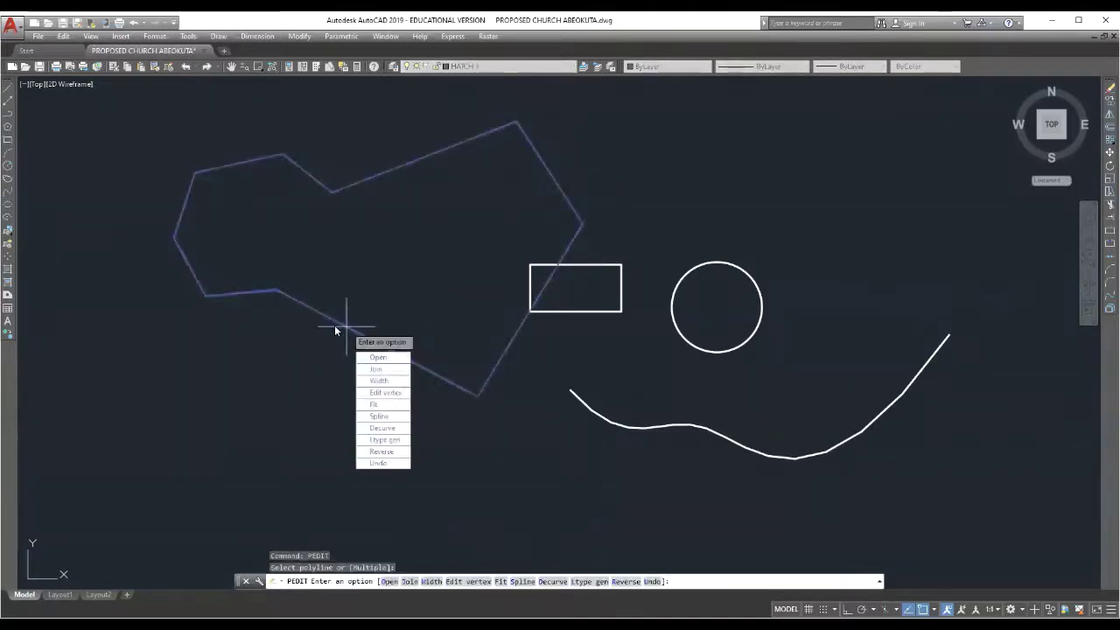
left_click(379, 416)
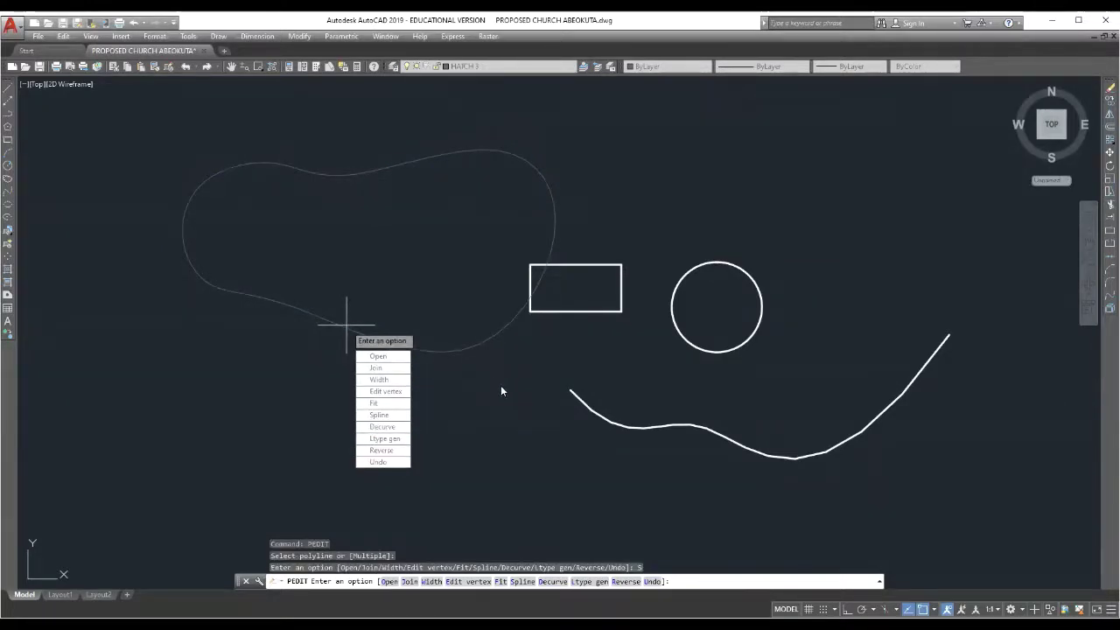
key("Escape")
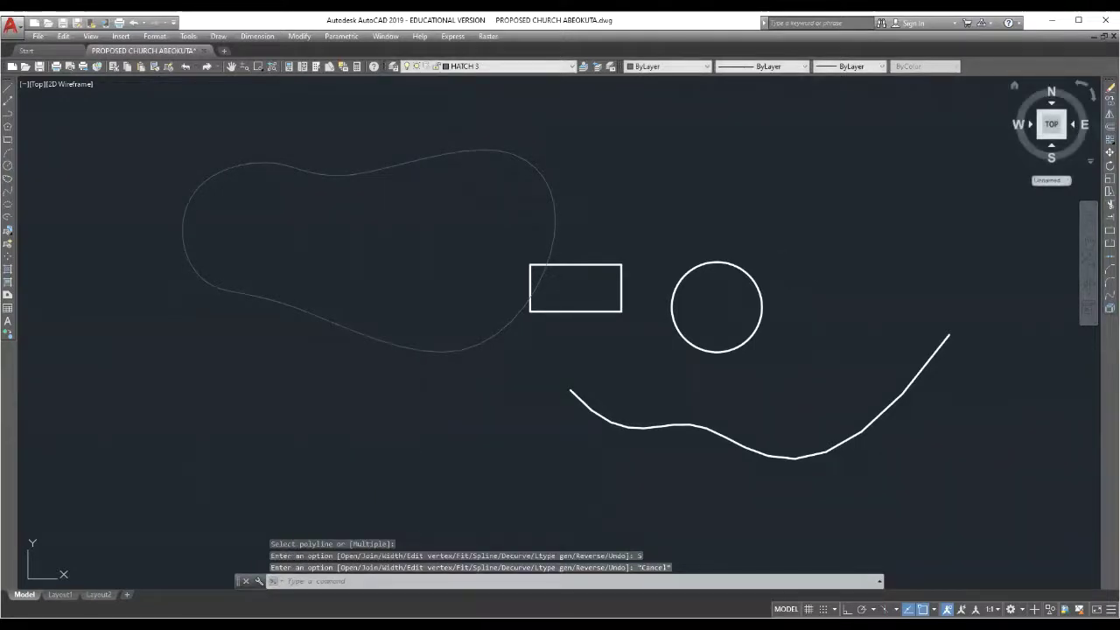
left_click(1110, 151)
left_click(606, 172)
Move the spline shape to the left, clear of the rectangle and circle
left_click(523, 196)
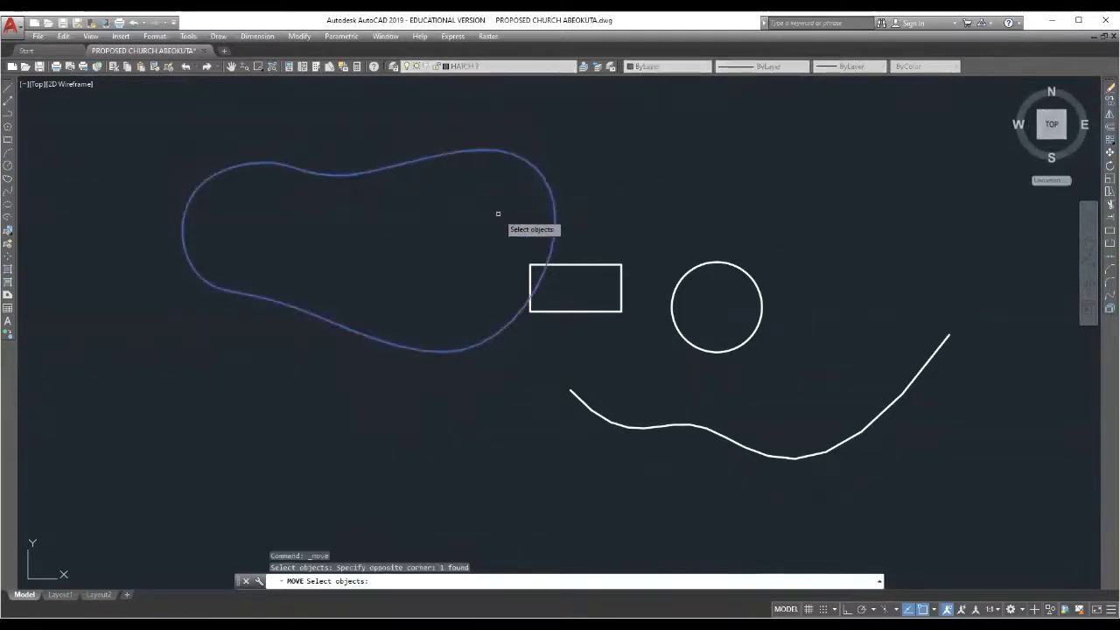
key("Return")
left_click(504, 208)
left_click(388, 187)
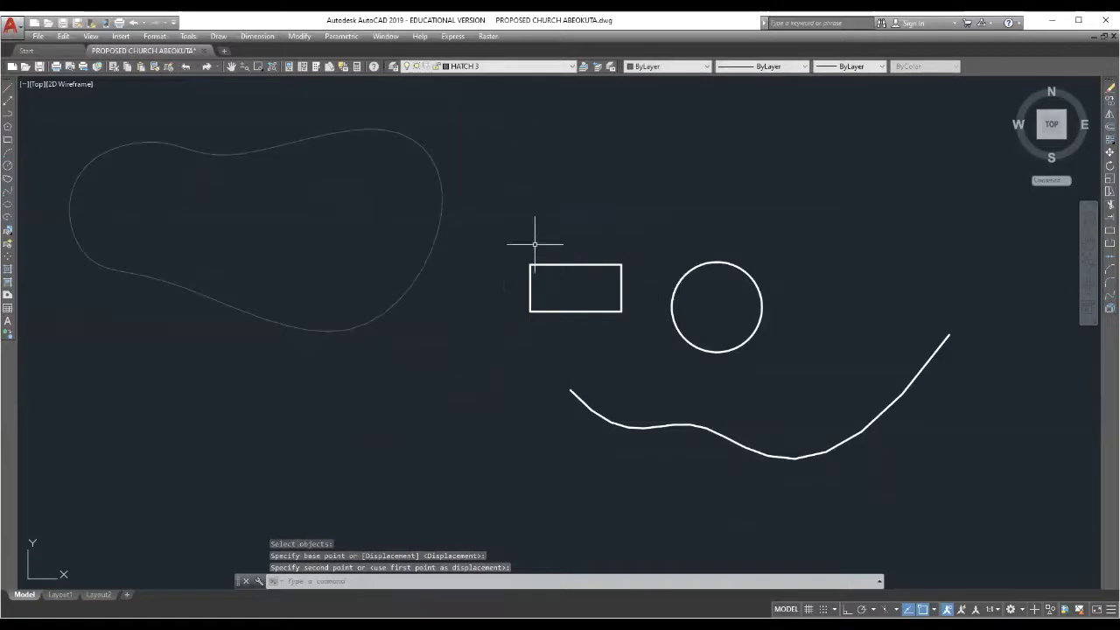
scroll(417, 249, "down", 2)
scroll(249, 202, "up", 2)
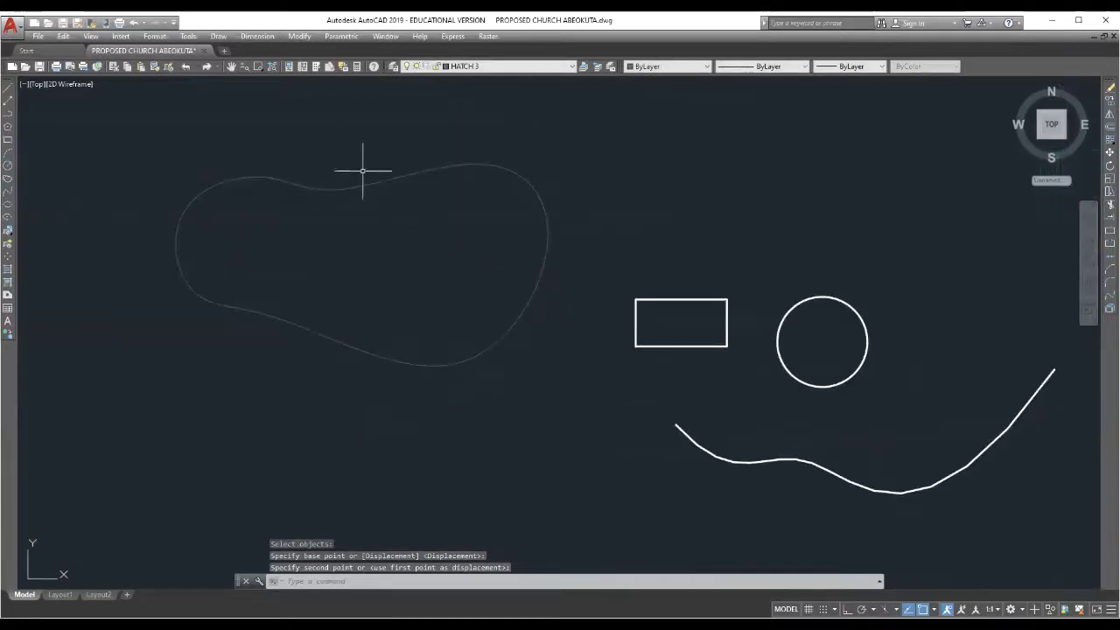
scroll(370, 177, "up", 2)
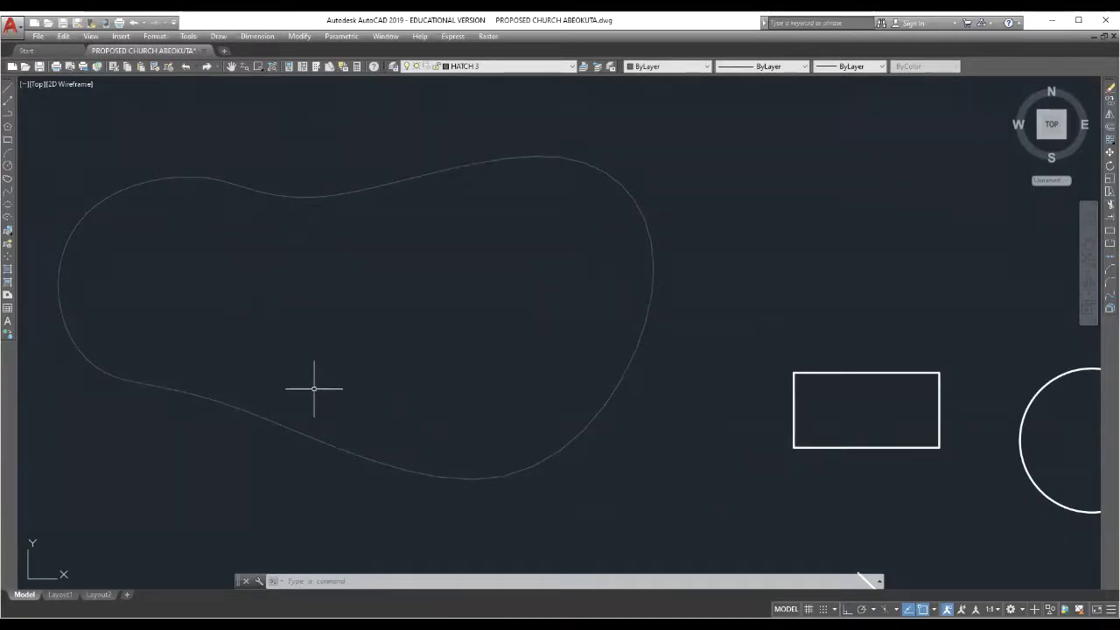
Set up a one-colour gradient using light blue, index colour 140
left_click(7, 282)
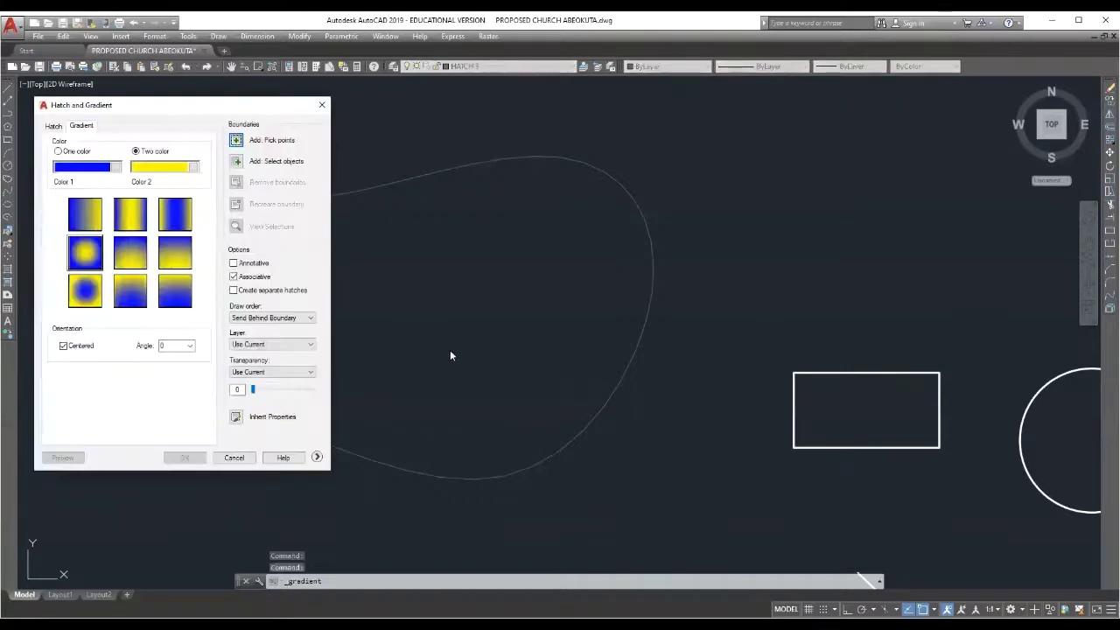
left_click(59, 151)
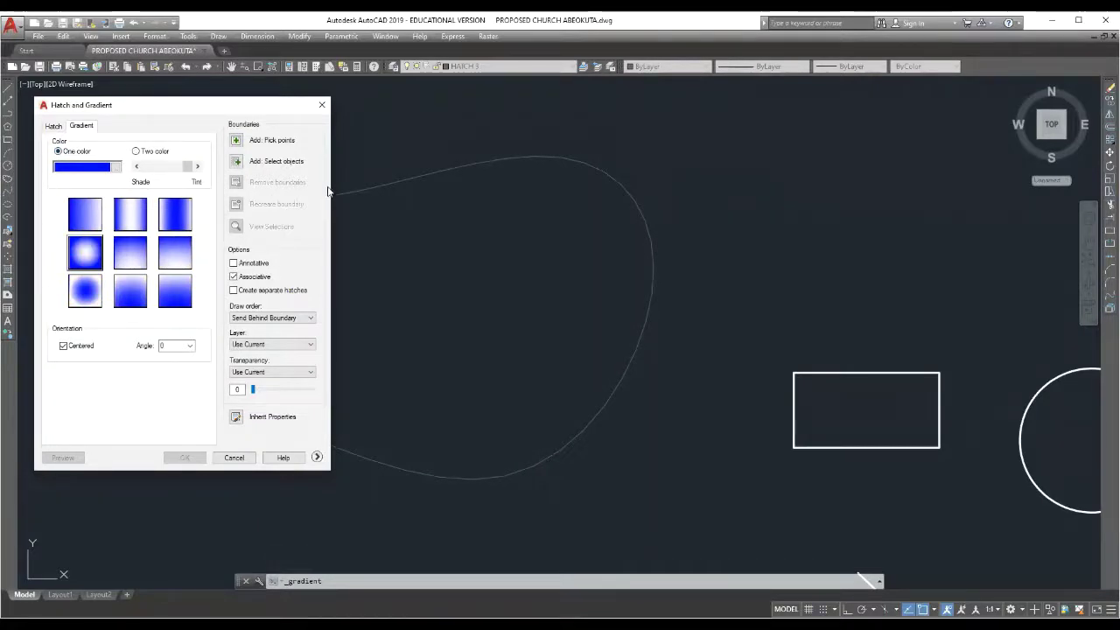
left_click(114, 167)
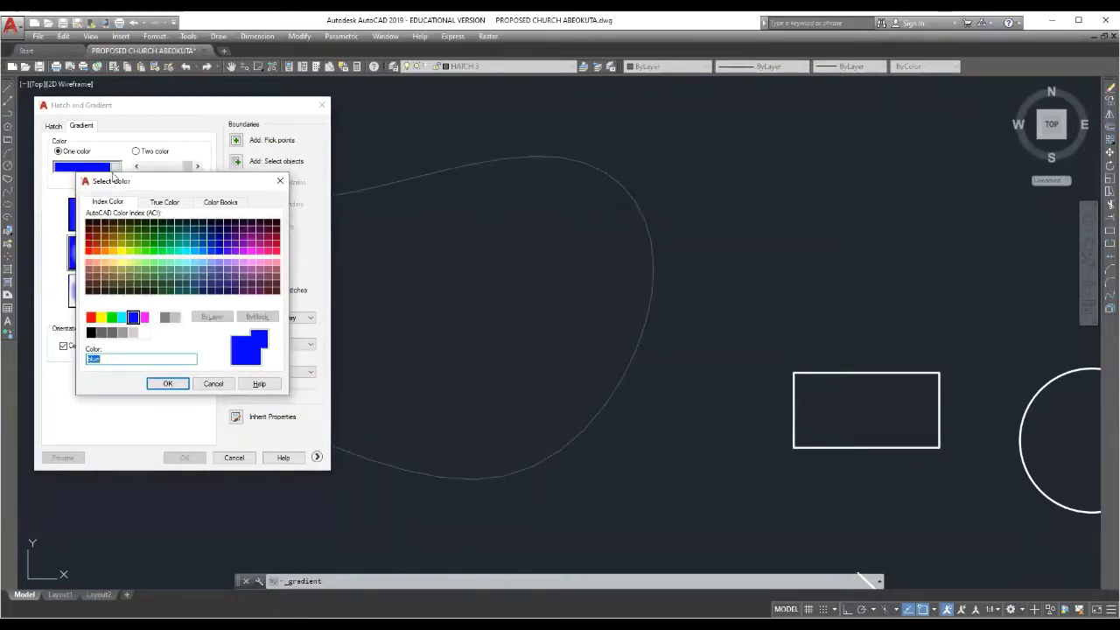
left_click(123, 318)
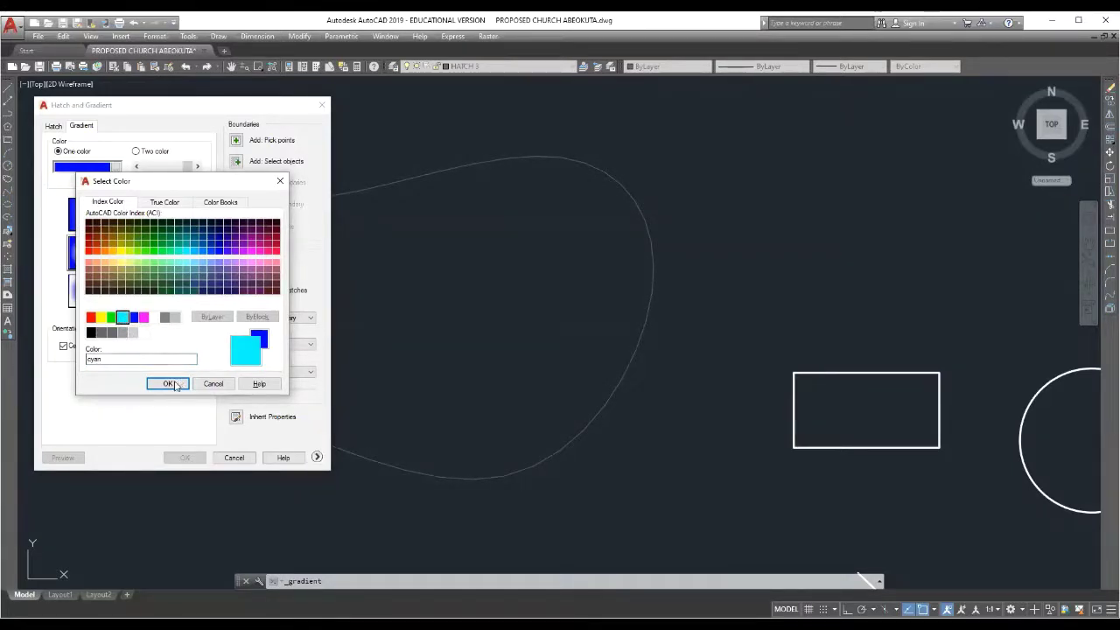
left_click(194, 251)
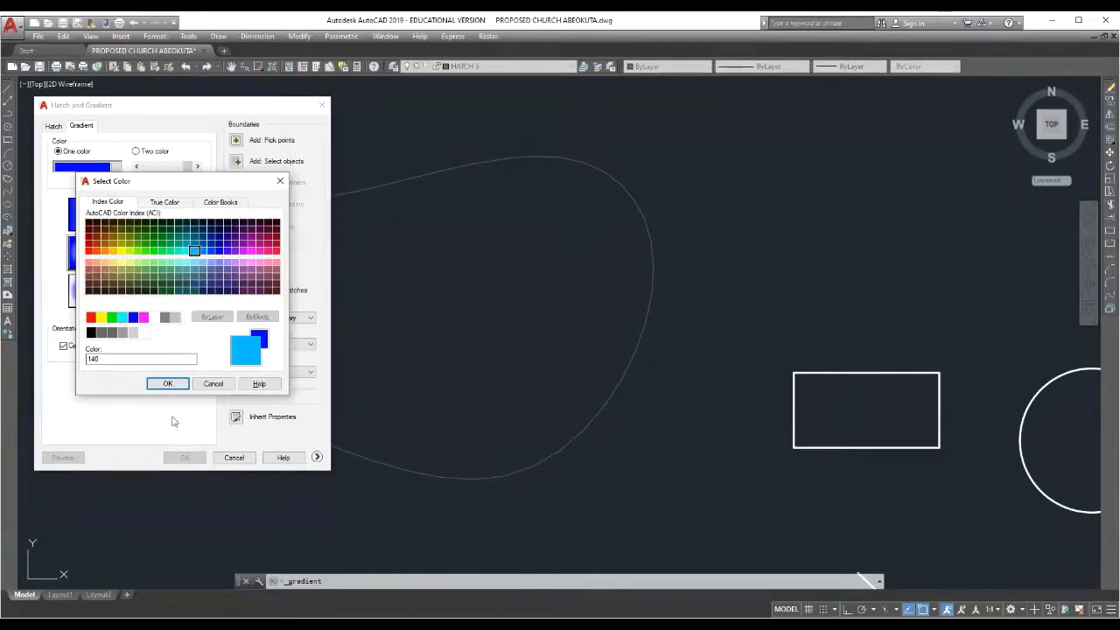
left_click(174, 385)
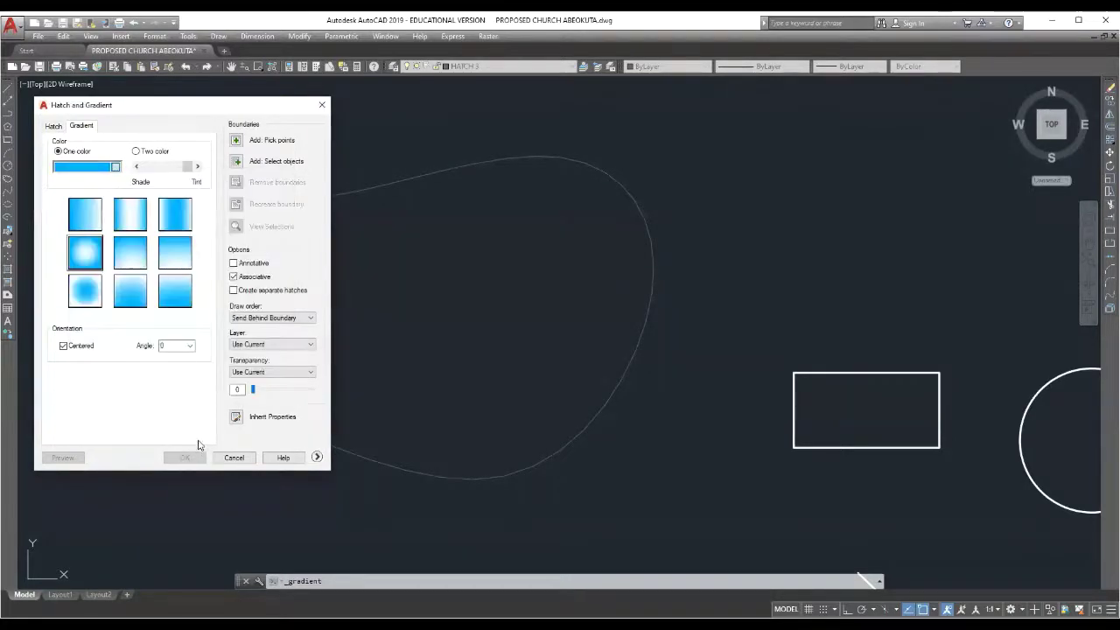
Pick the curved spline as the gradient boundary and preview its radial light-blue fill
left_click(234, 162)
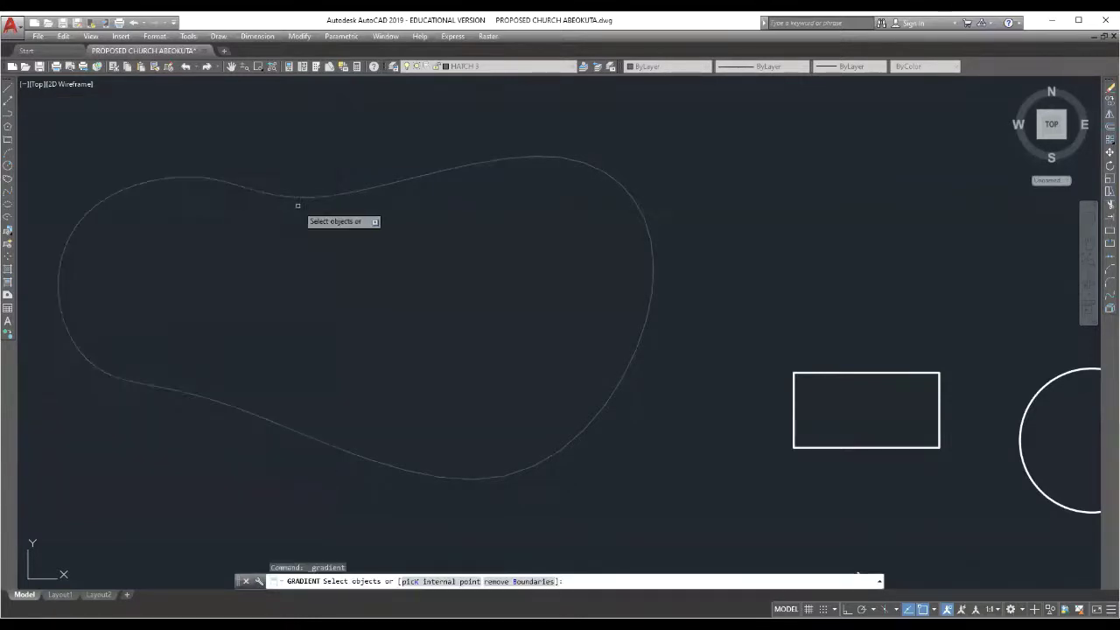
left_click(293, 196)
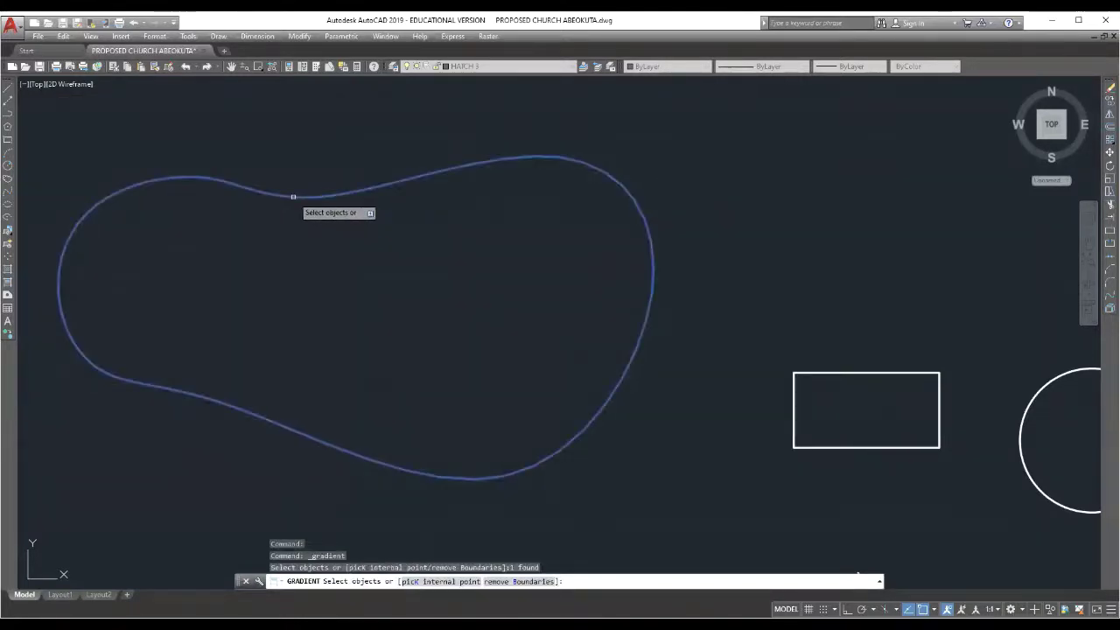
right_click(294, 197)
left_click(308, 205)
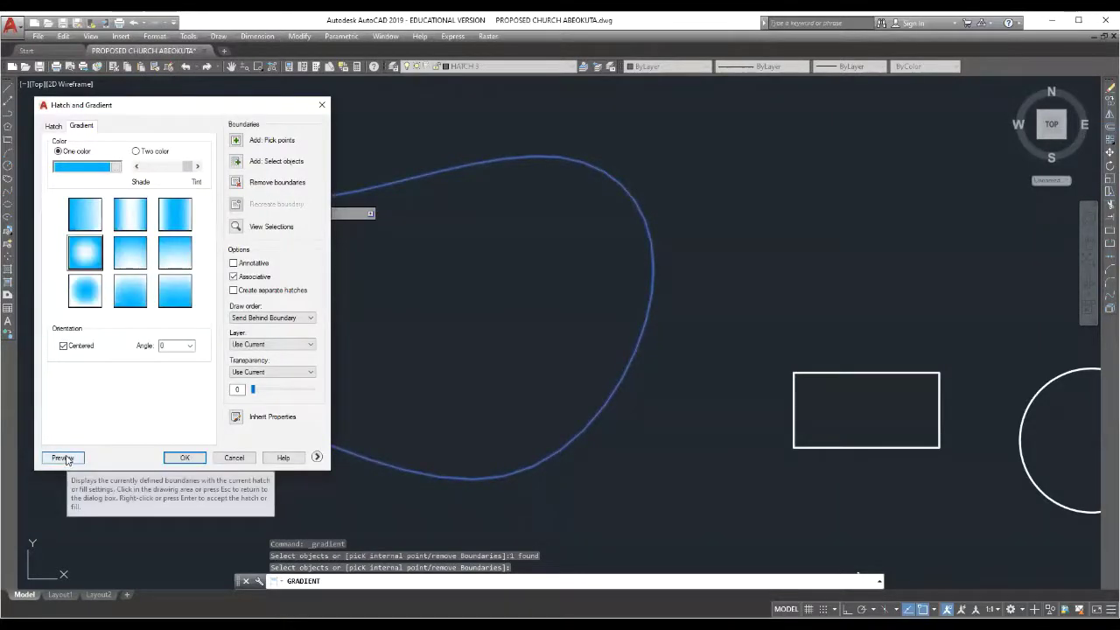
left_click(62, 458)
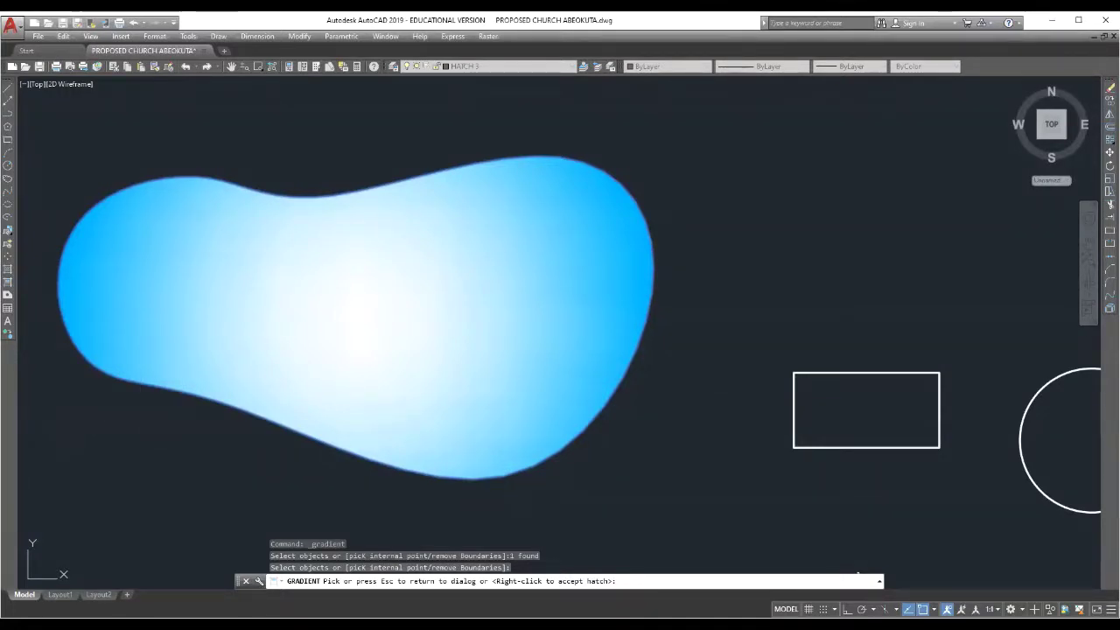
key("Escape")
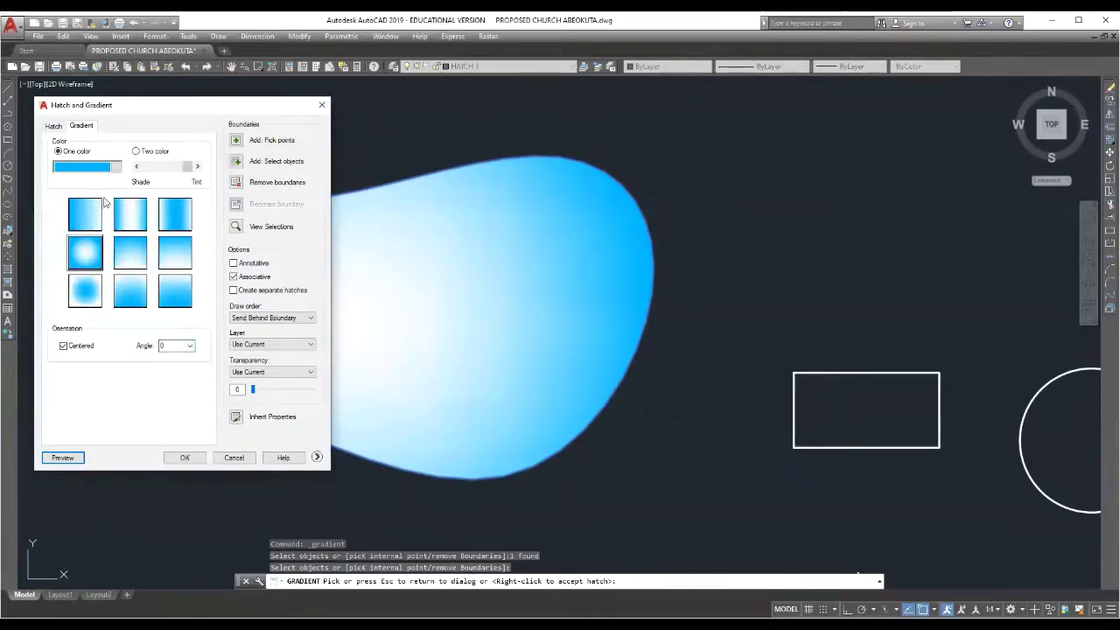
Switch to the linear one-colour blue gradient, preview it, and apply it to the blob
left_click(83, 217)
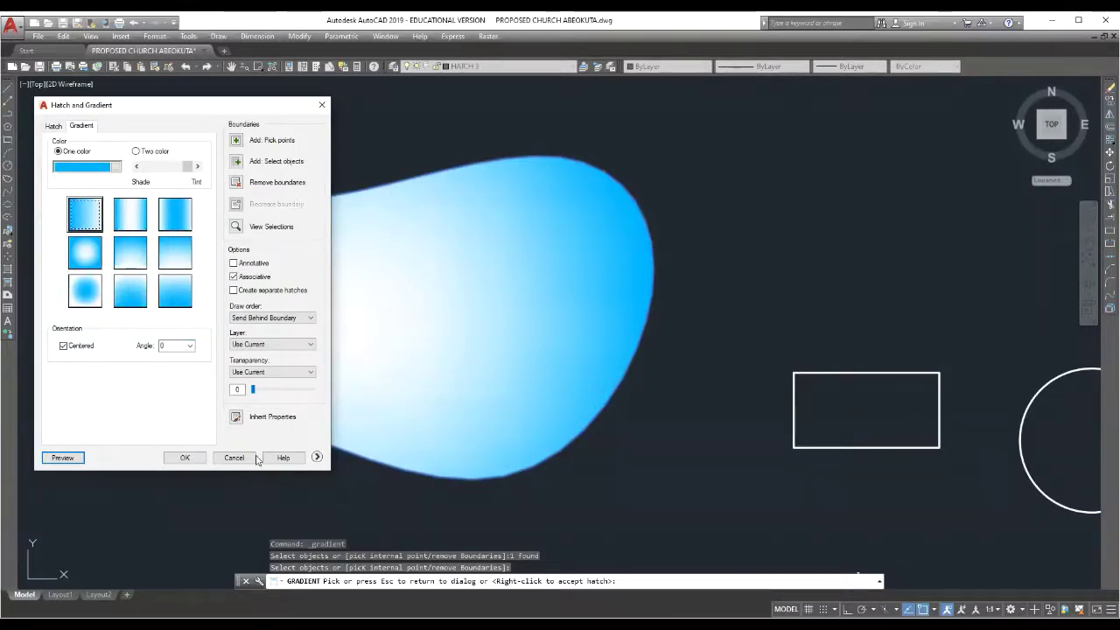
left_click(62, 458)
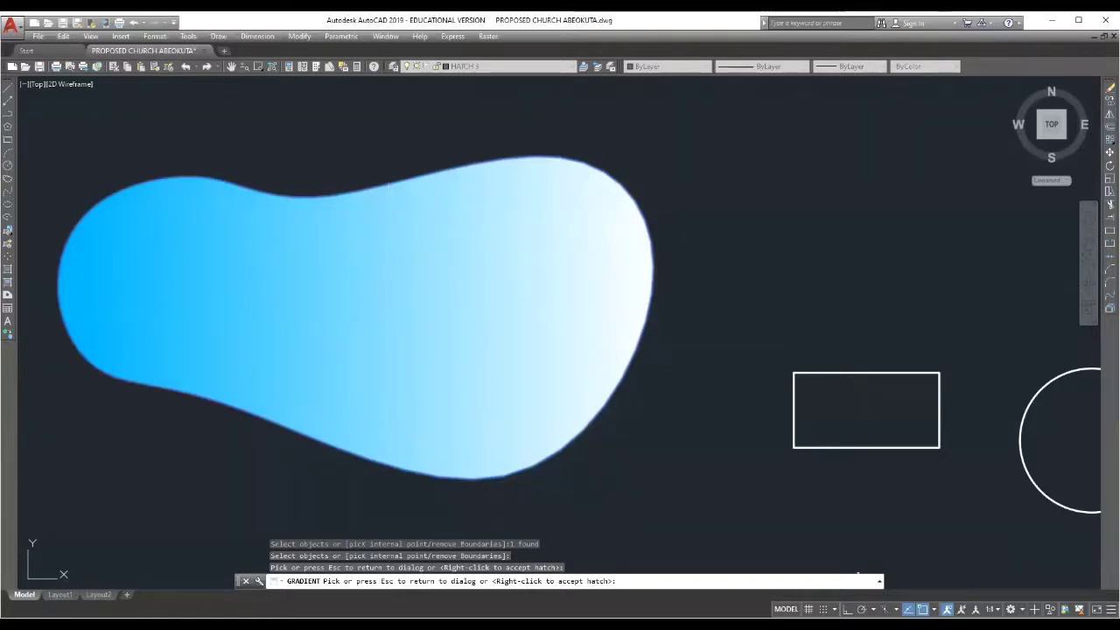
left_click(417, 365)
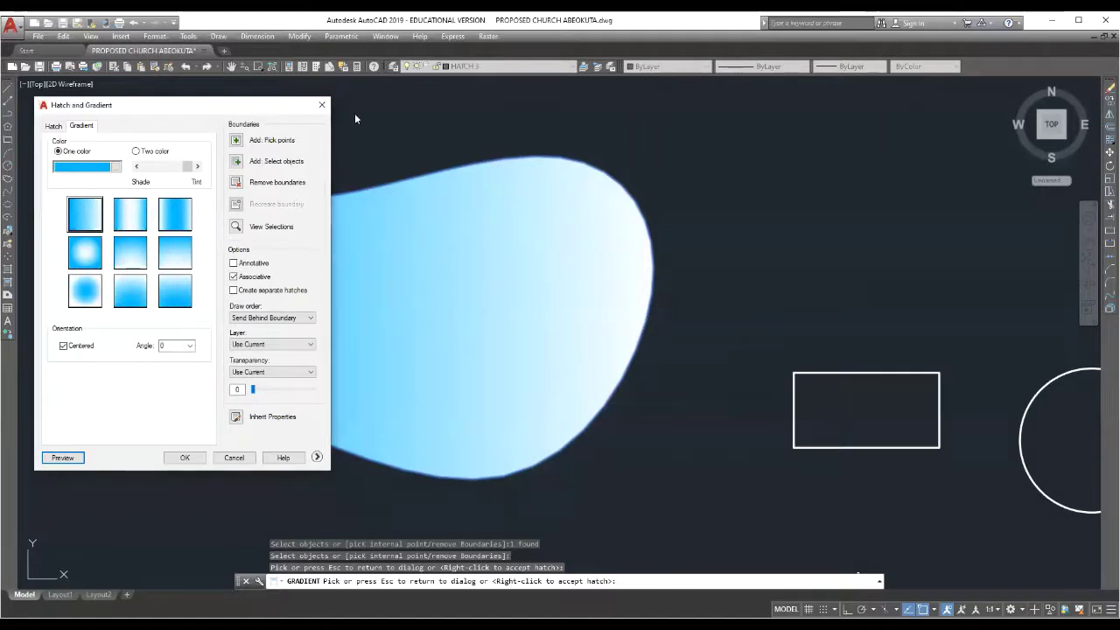
left_click(184, 458)
left_click(532, 156)
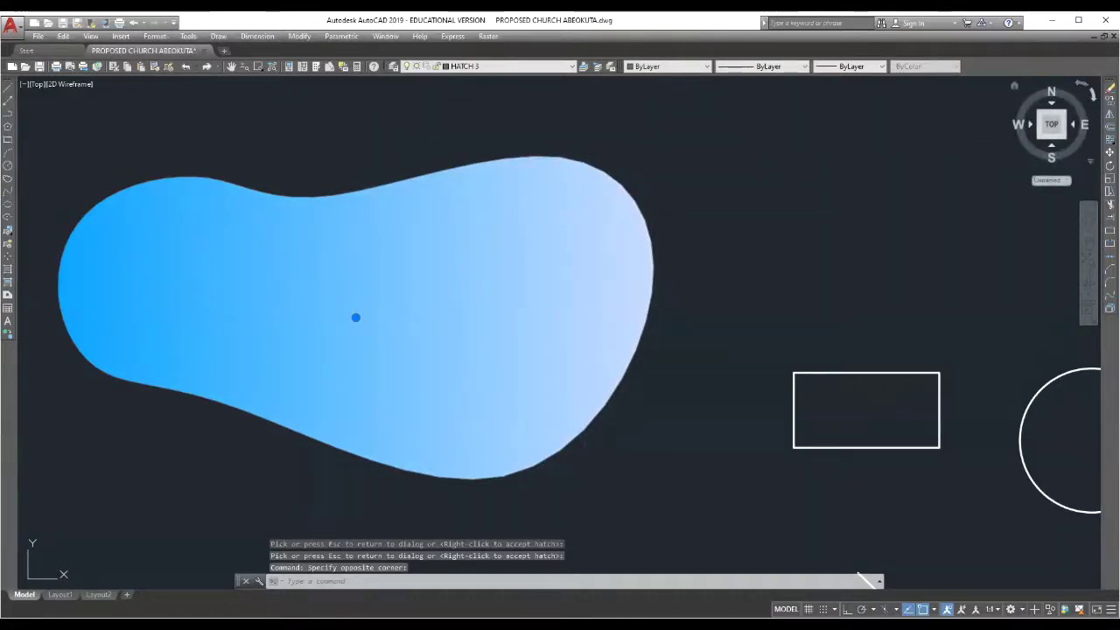
Delete the selected light-blue gradient fill from the blob
key("Delete")
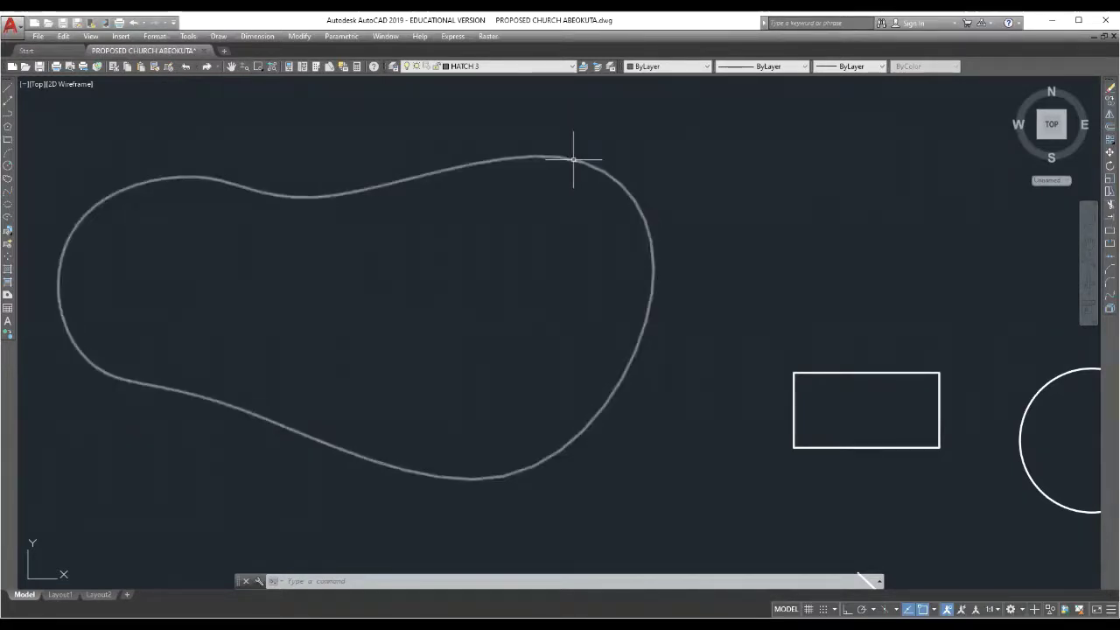
Zoom out to all drawings, then zoom in on the auditorium seating, Hall-1 and altar
scroll(723, 188, "down", 6)
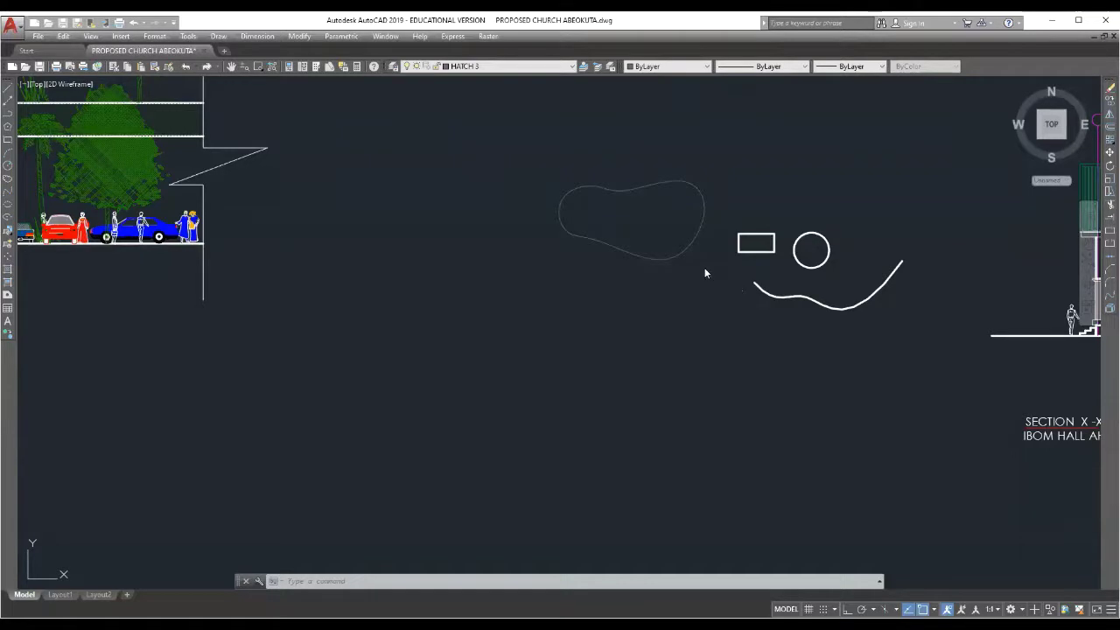
scroll(653, 214, "down", 2)
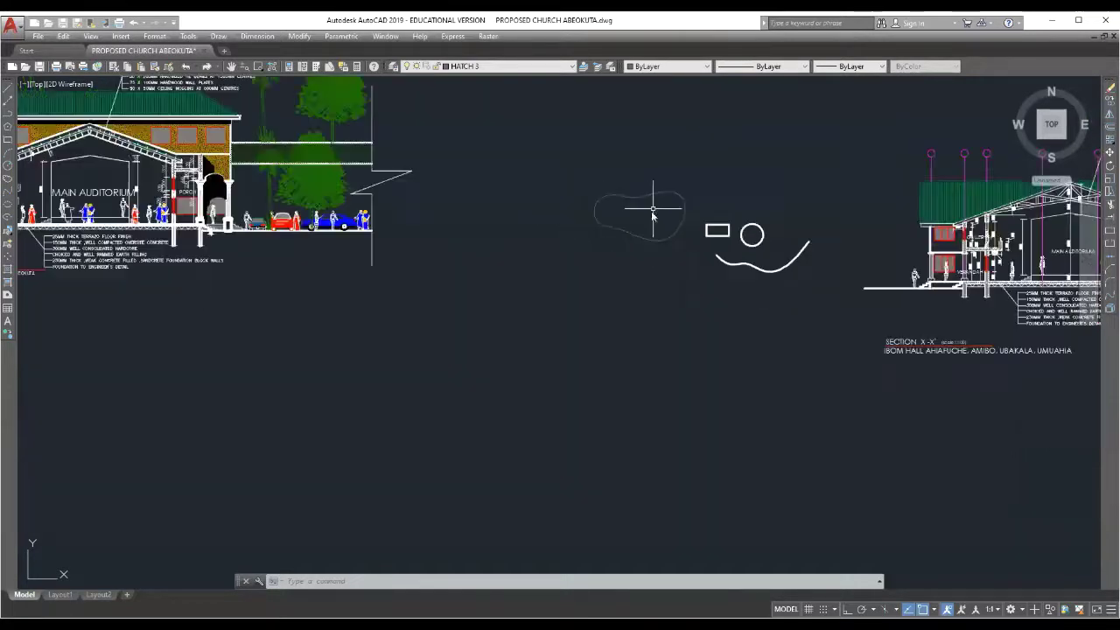
scroll(575, 249, "down", 3)
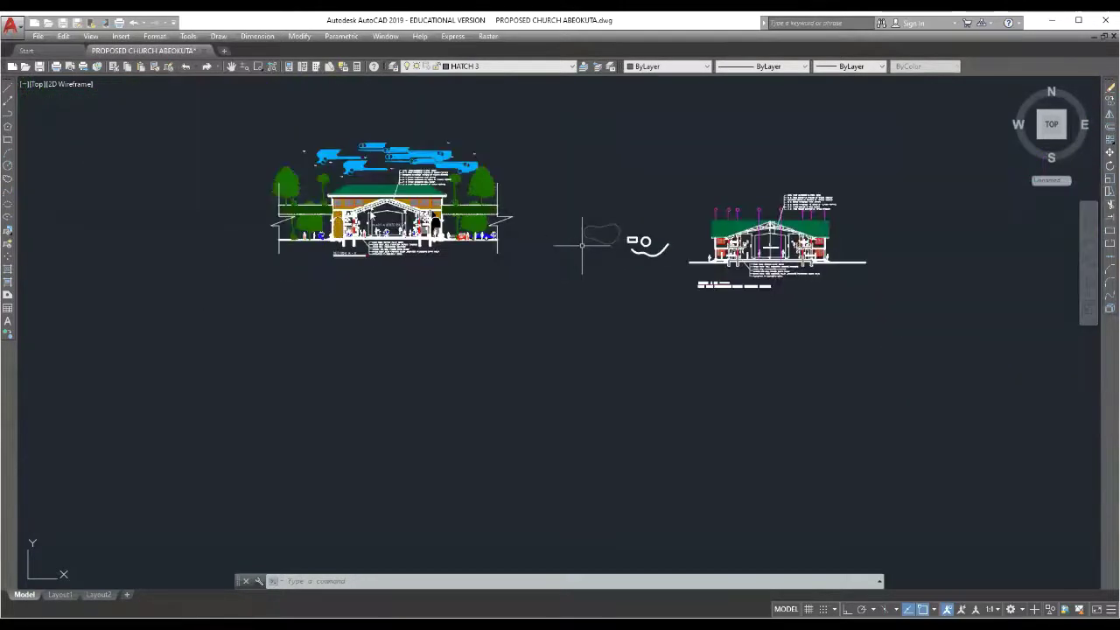
scroll(513, 219, "down", 8)
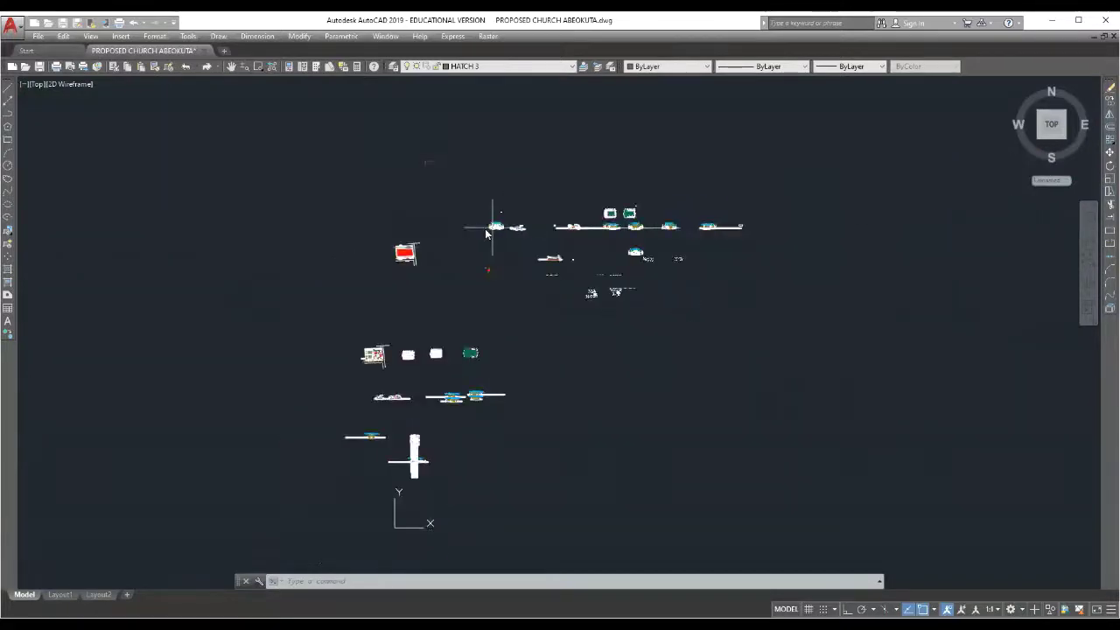
scroll(411, 355, "up", 12)
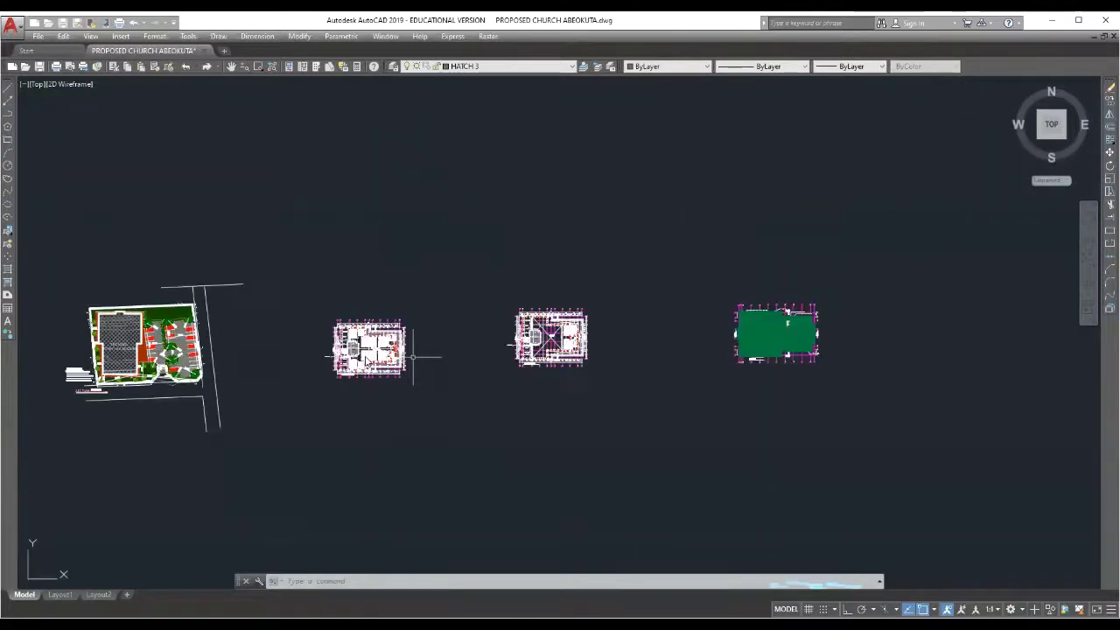
scroll(345, 278, "up", 2)
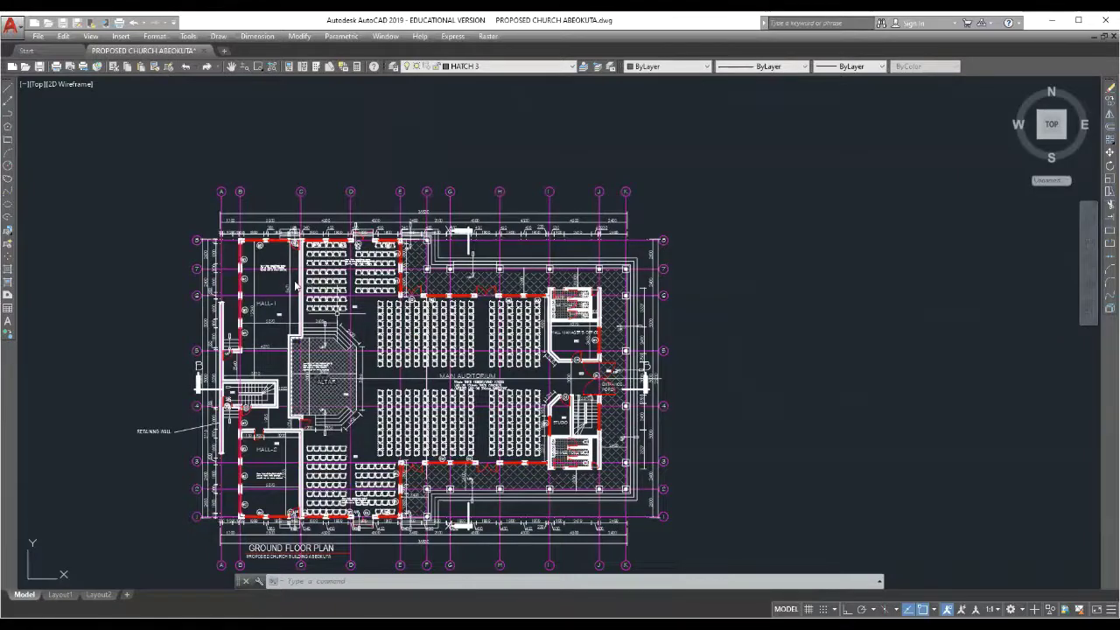
scroll(298, 329, "up", 4)
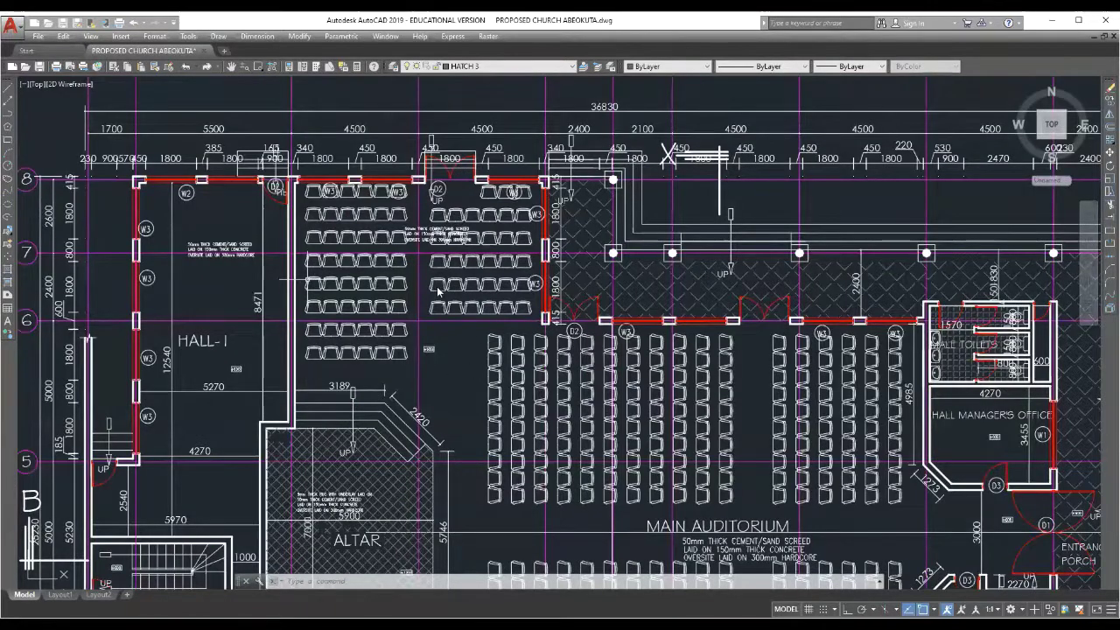
scroll(440, 292, "down", 4)
scroll(531, 304, "up", 6)
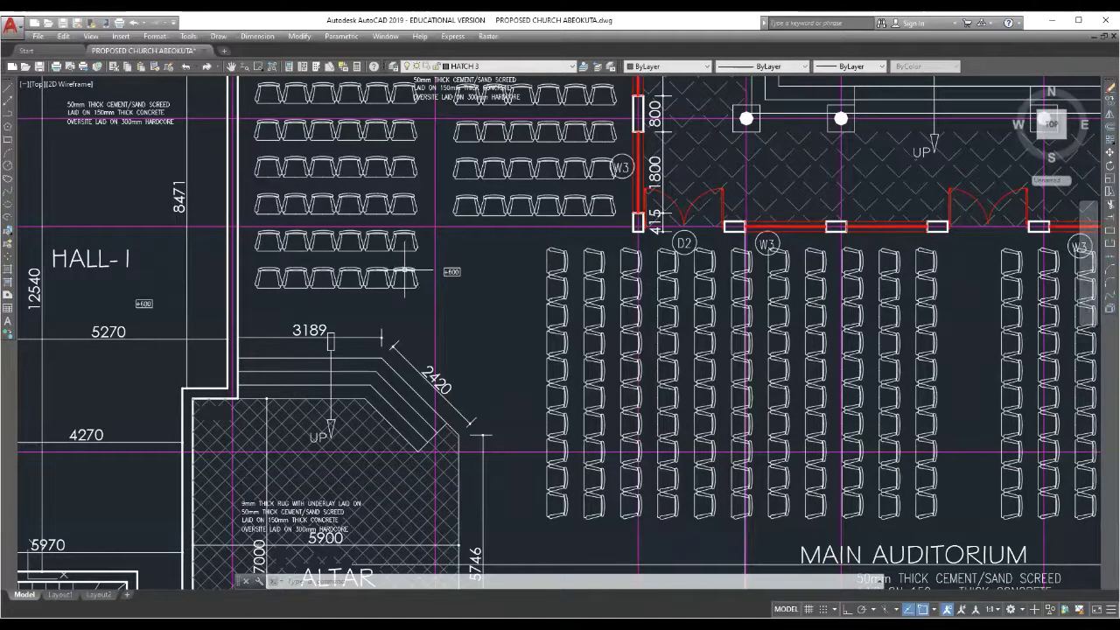
Select two auditorium chairs to check their layer, clearing each selection
left_click(405, 271)
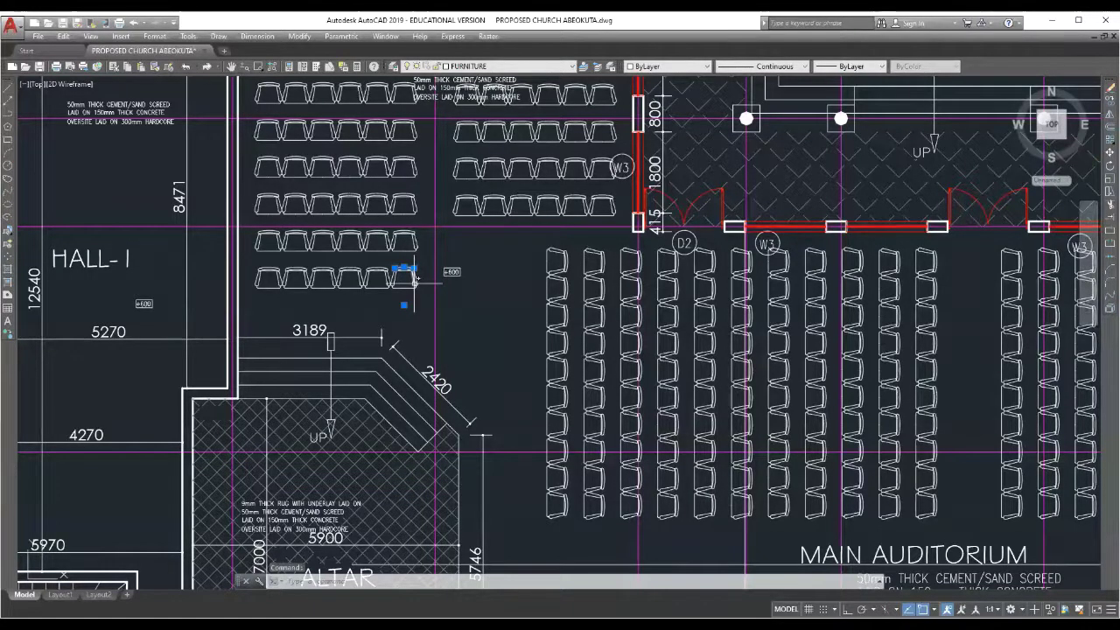
key("Escape")
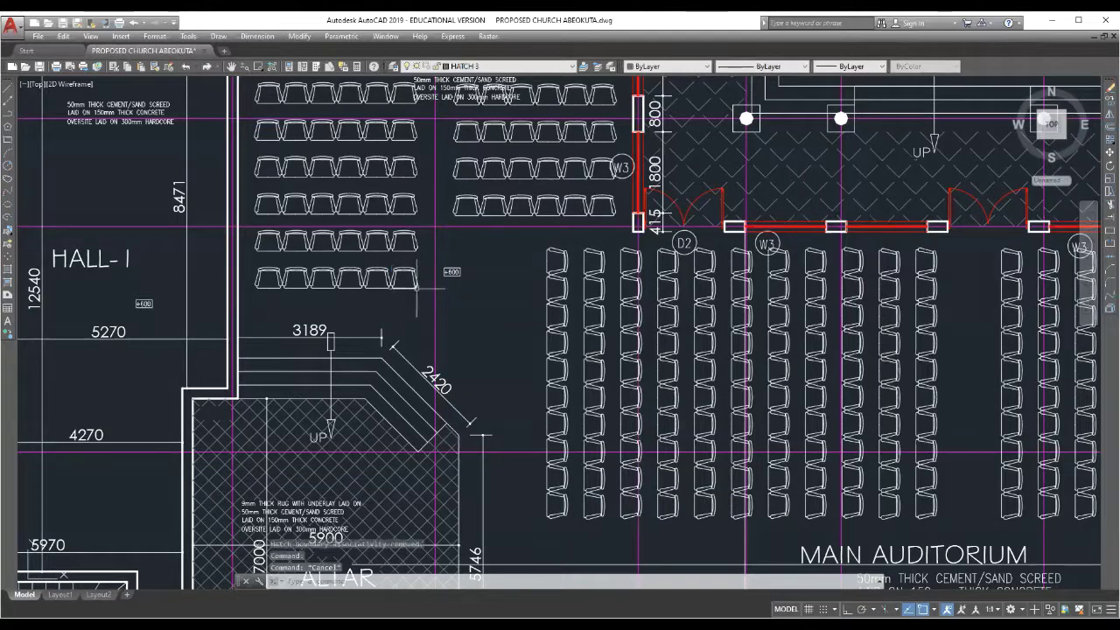
left_click(494, 203)
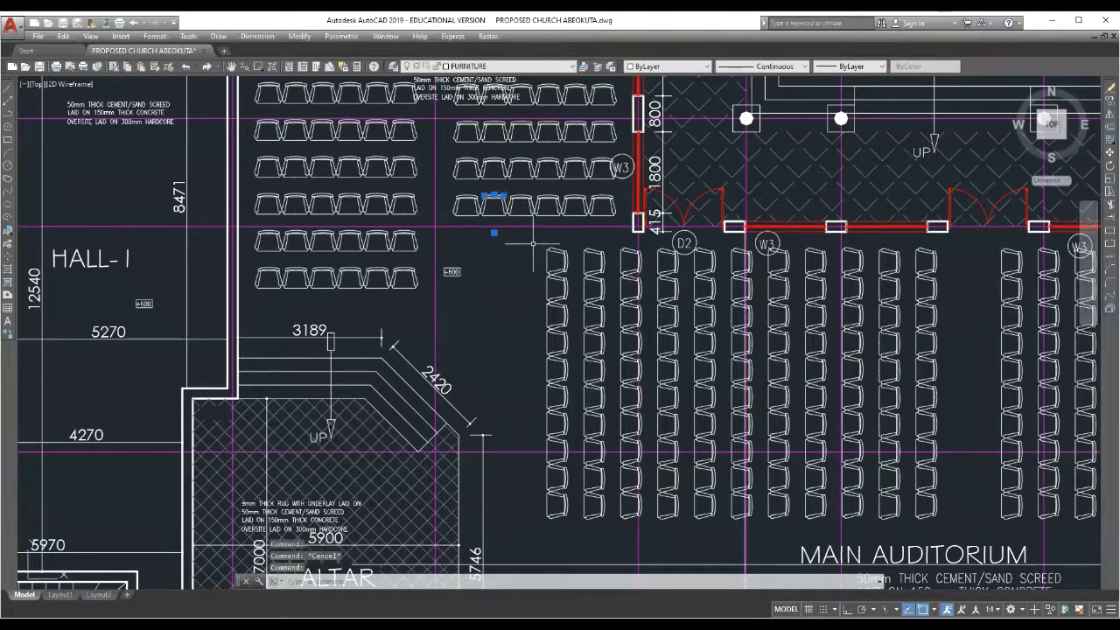
key("Escape")
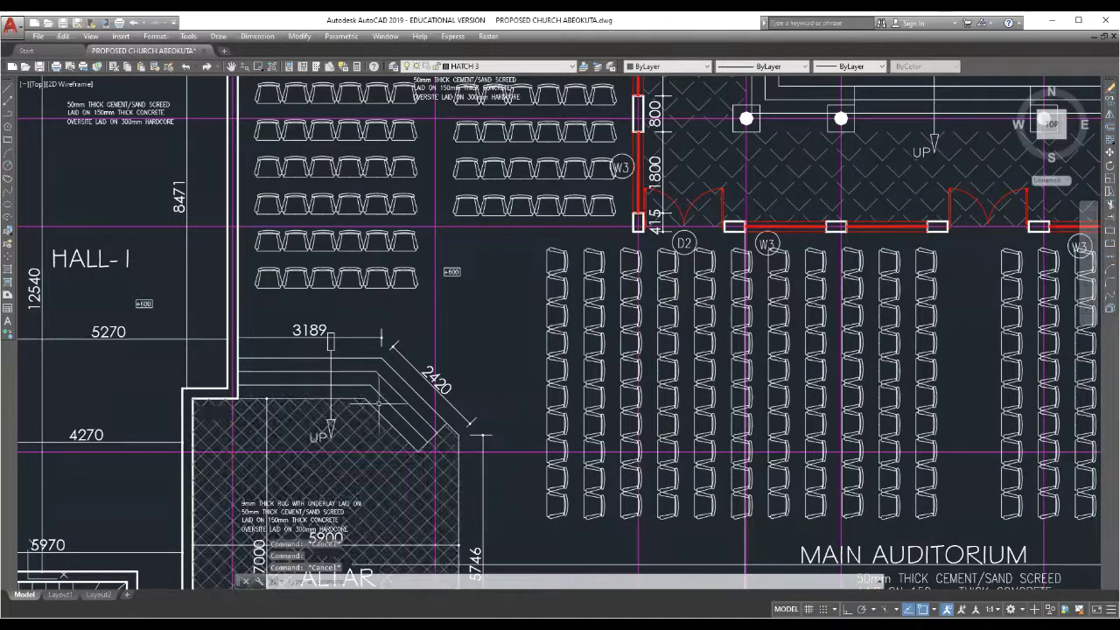
Zoom out to the whole church plan, make FURNITURE current, and open Layer Properties
scroll(423, 311, "down", 2)
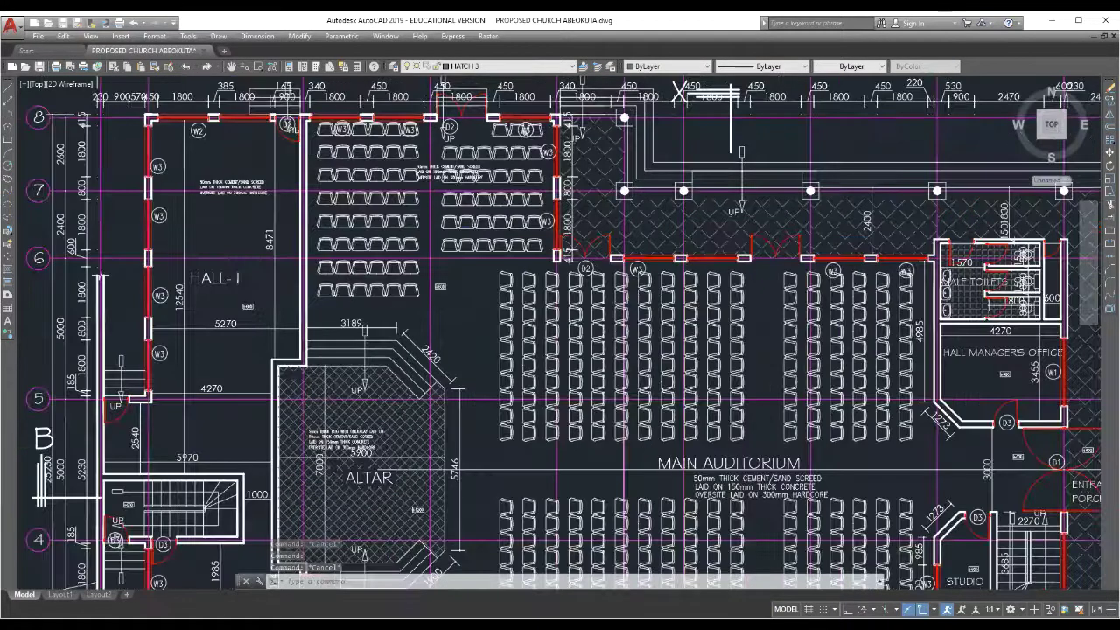
scroll(424, 312, "down", 4)
scroll(484, 398, "up", 2)
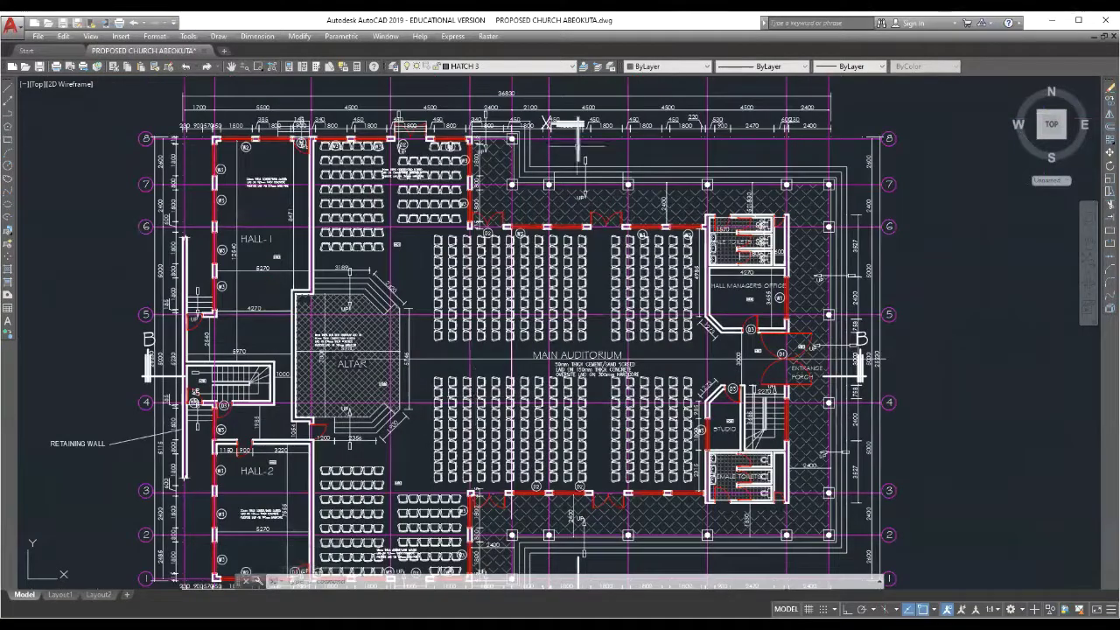
left_click(574, 69)
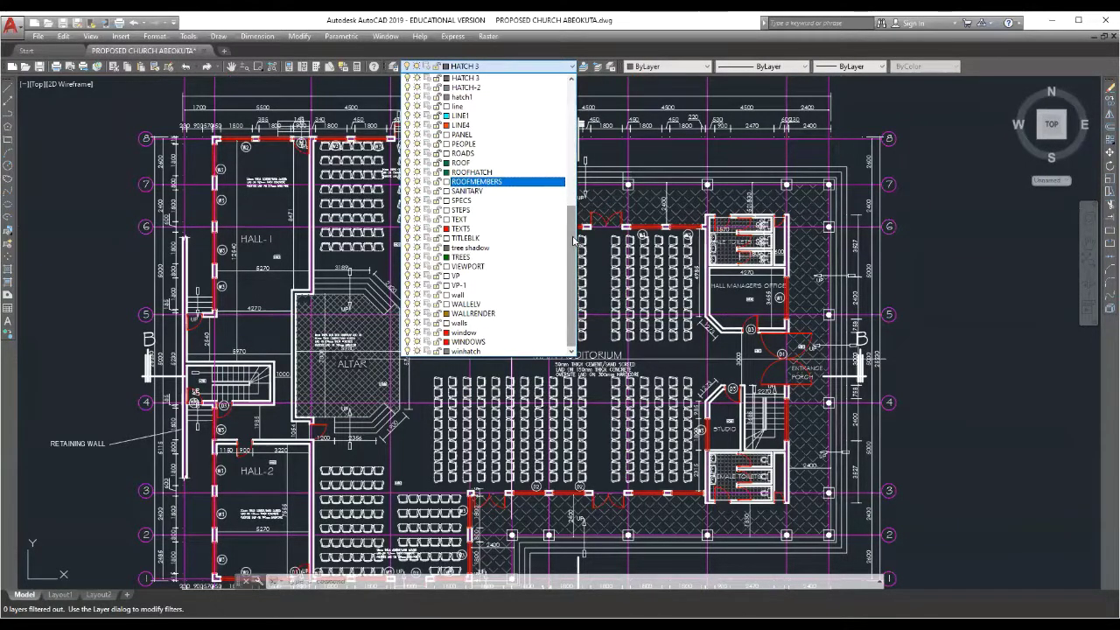
left_click_drag(574, 239, 577, 206)
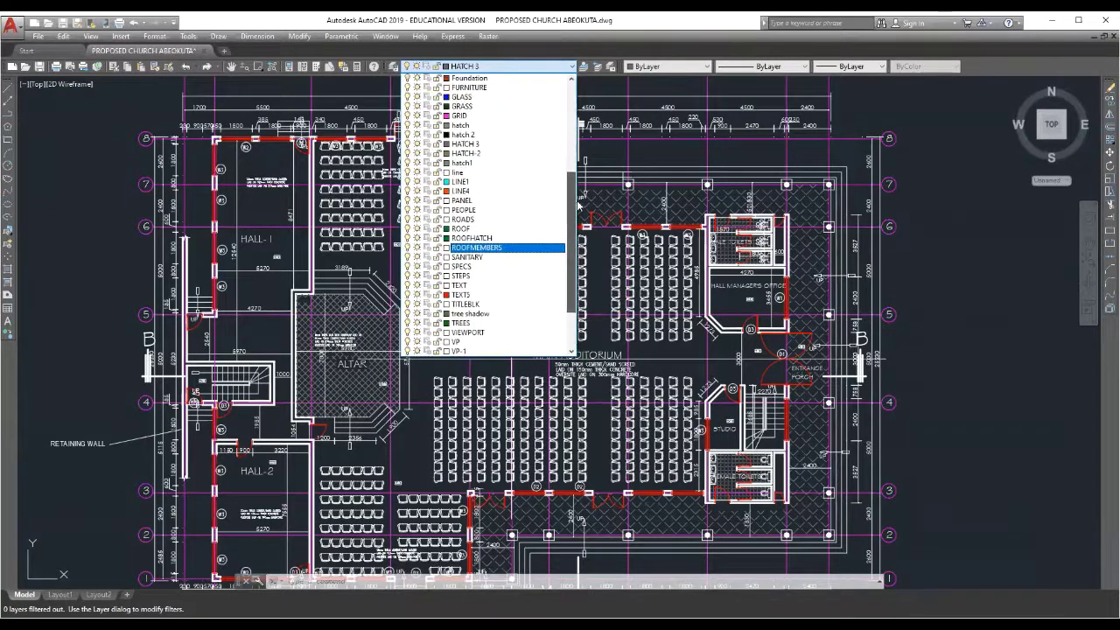
left_click(492, 89)
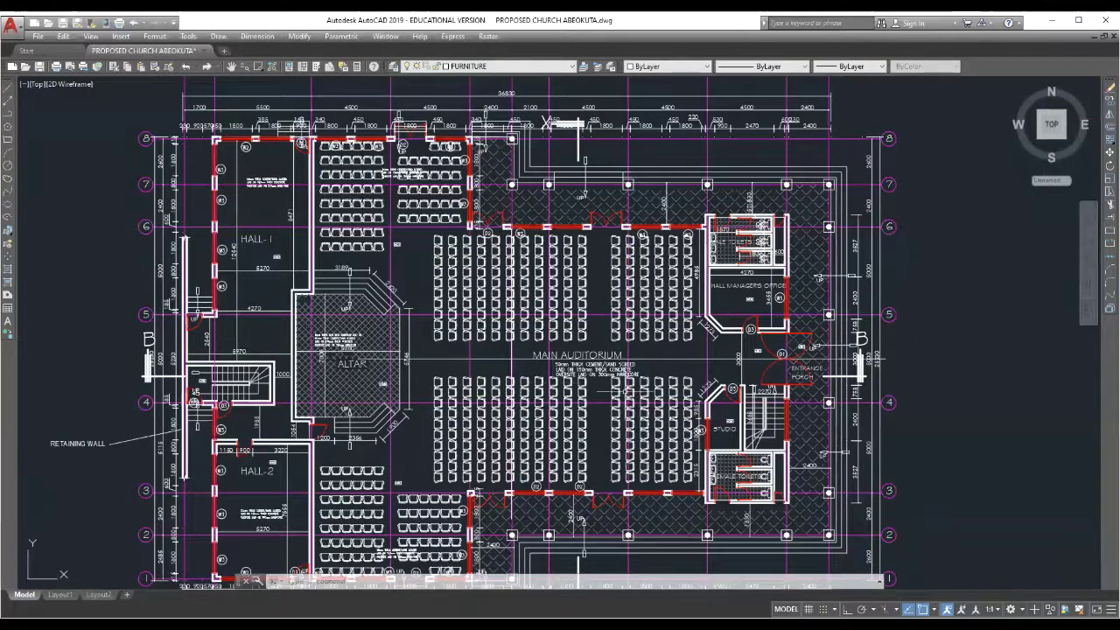
left_click(393, 67)
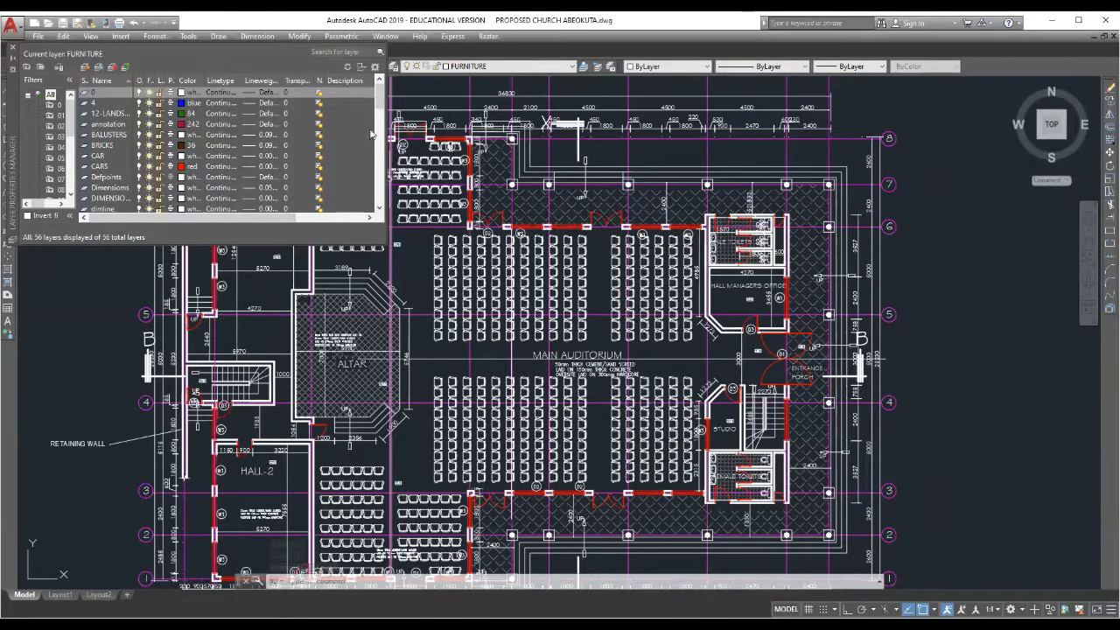
Change the FURNITURE layer colour to purple, colour 190
left_click_drag(380, 99, 377, 128)
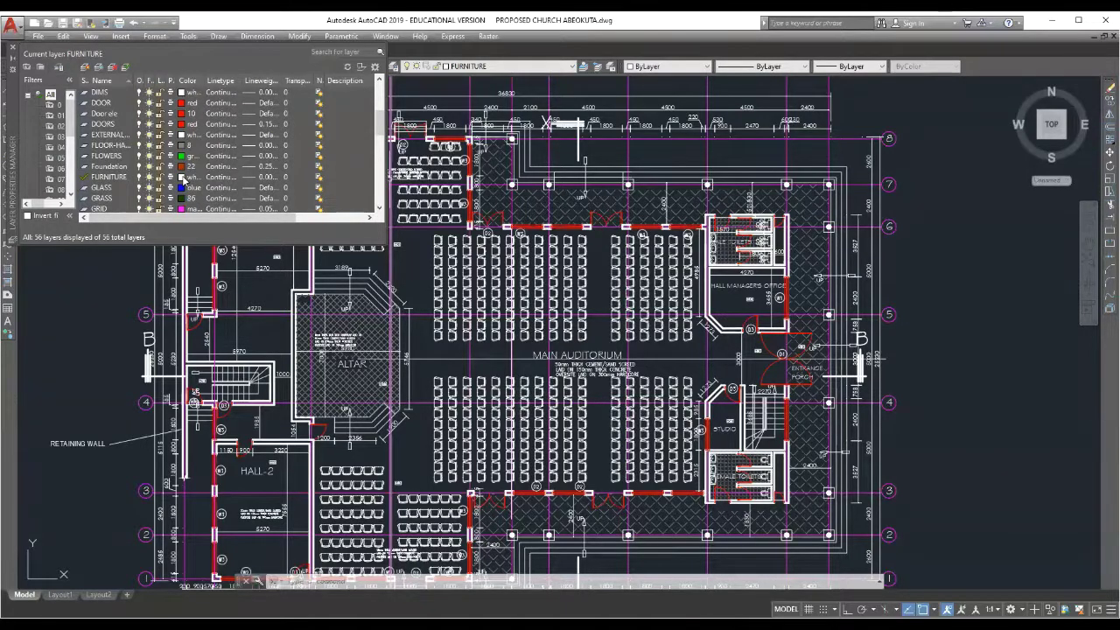
left_click(181, 178)
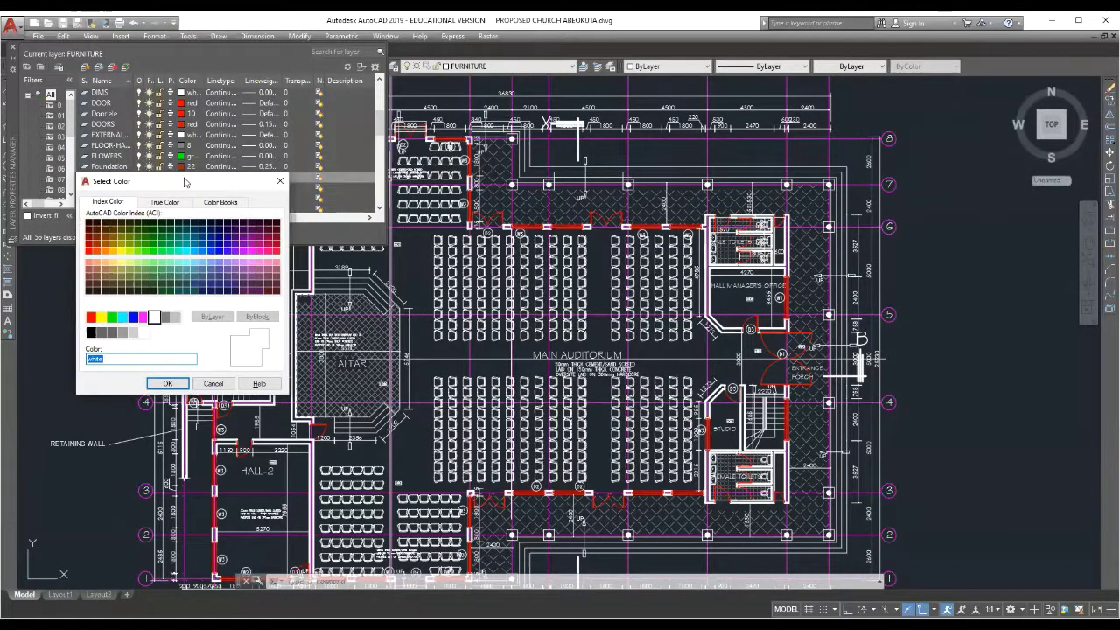
left_click(234, 253)
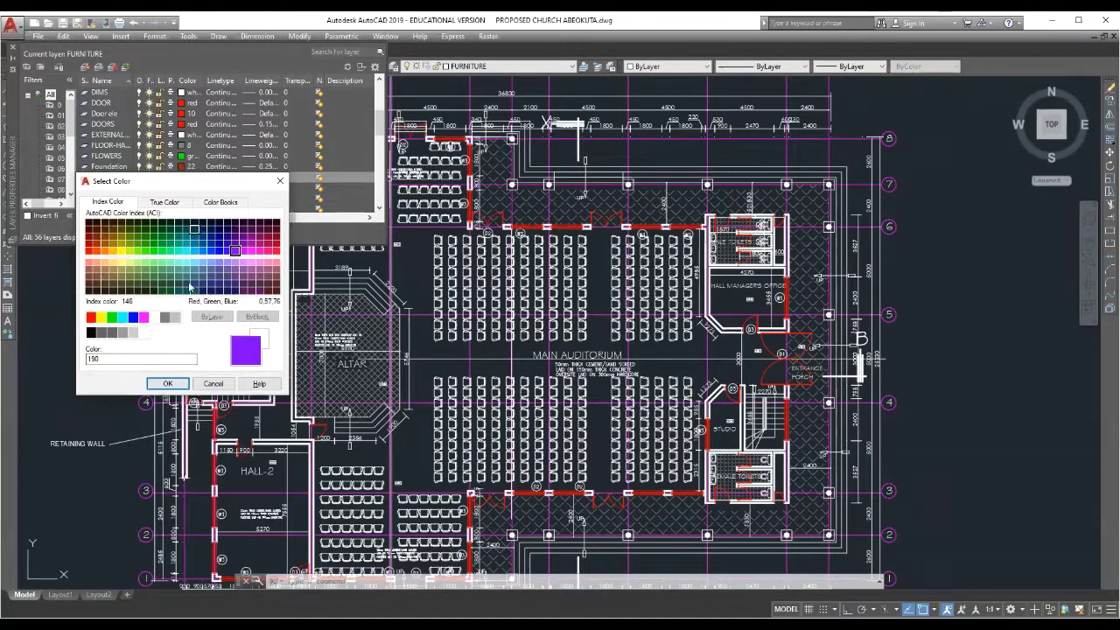
left_click(169, 384)
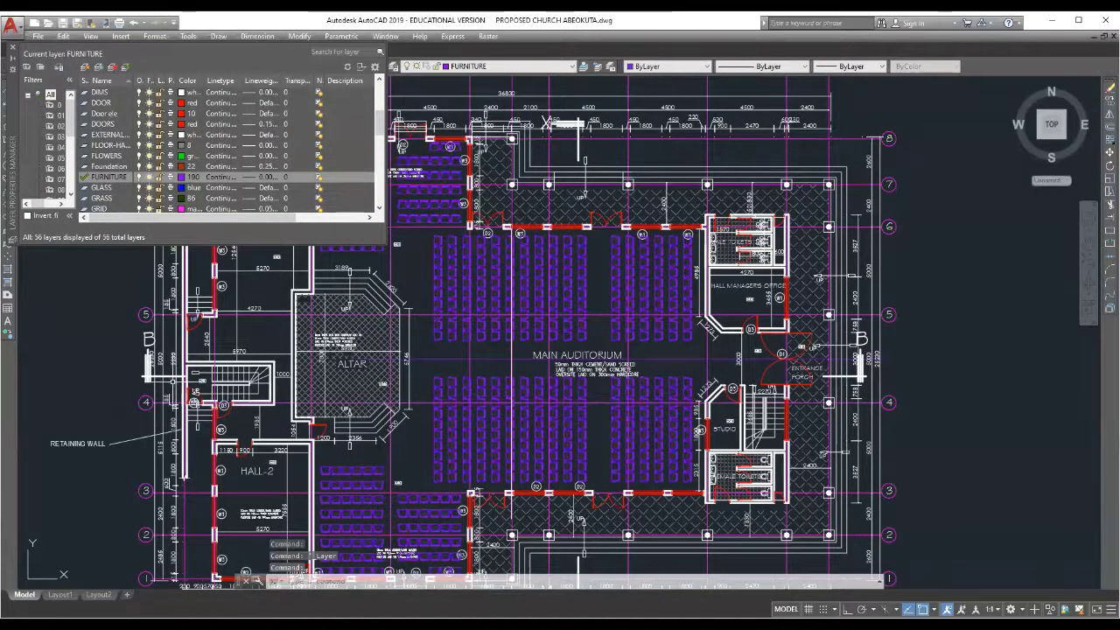
Change the FURNITURE layer colour to orange, colour 30
left_click(181, 178)
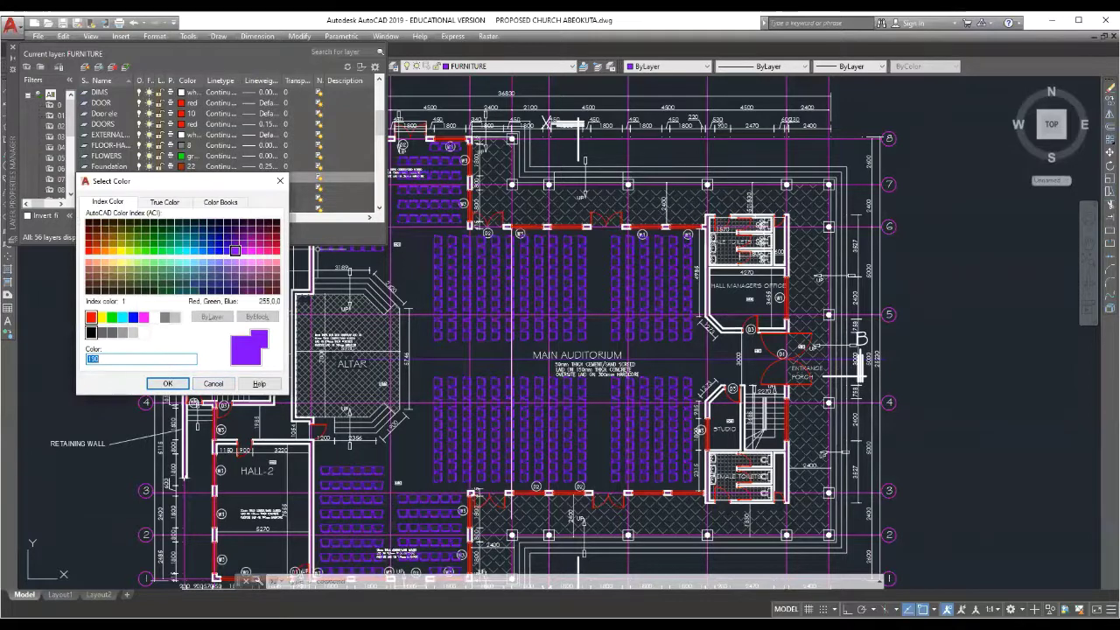
left_click(104, 252)
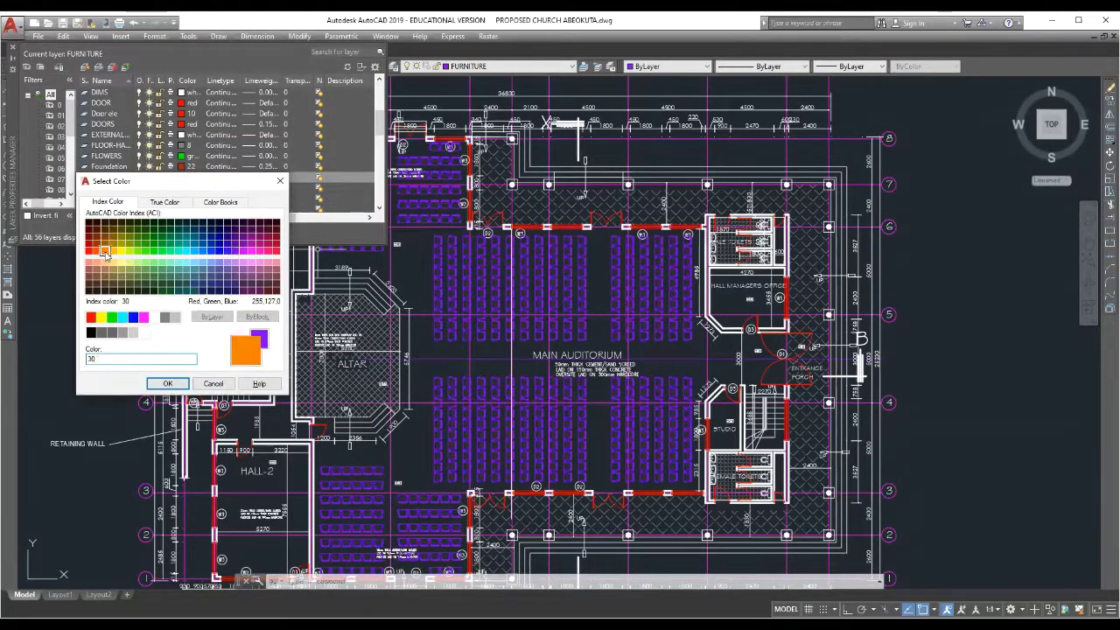
left_click(168, 384)
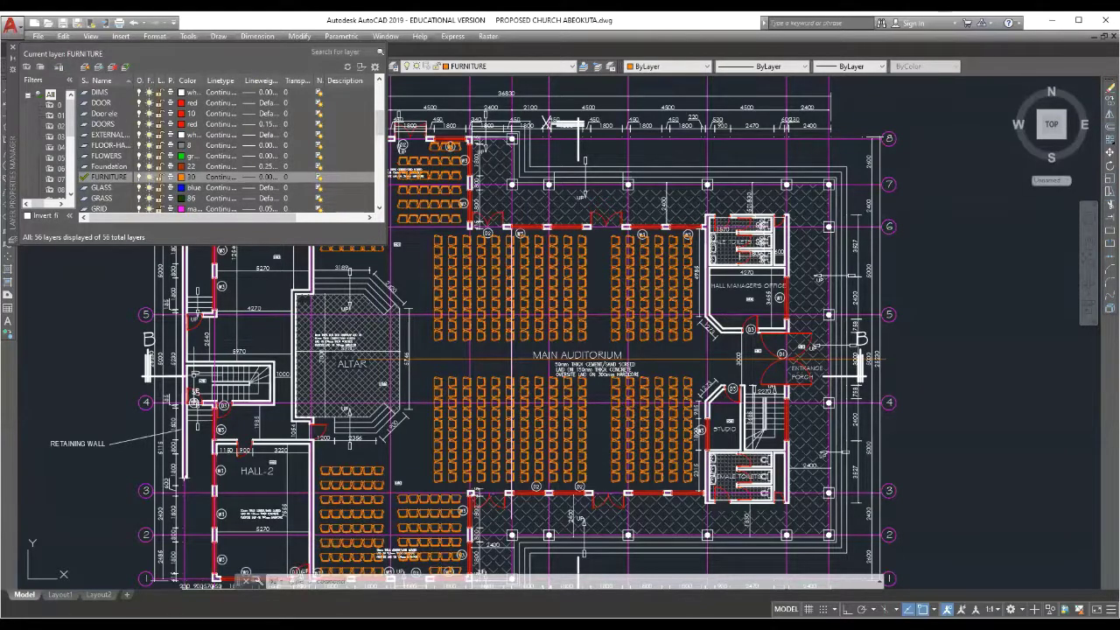
Set the FURNITURE layer colour back to white
mouse_move(194, 375)
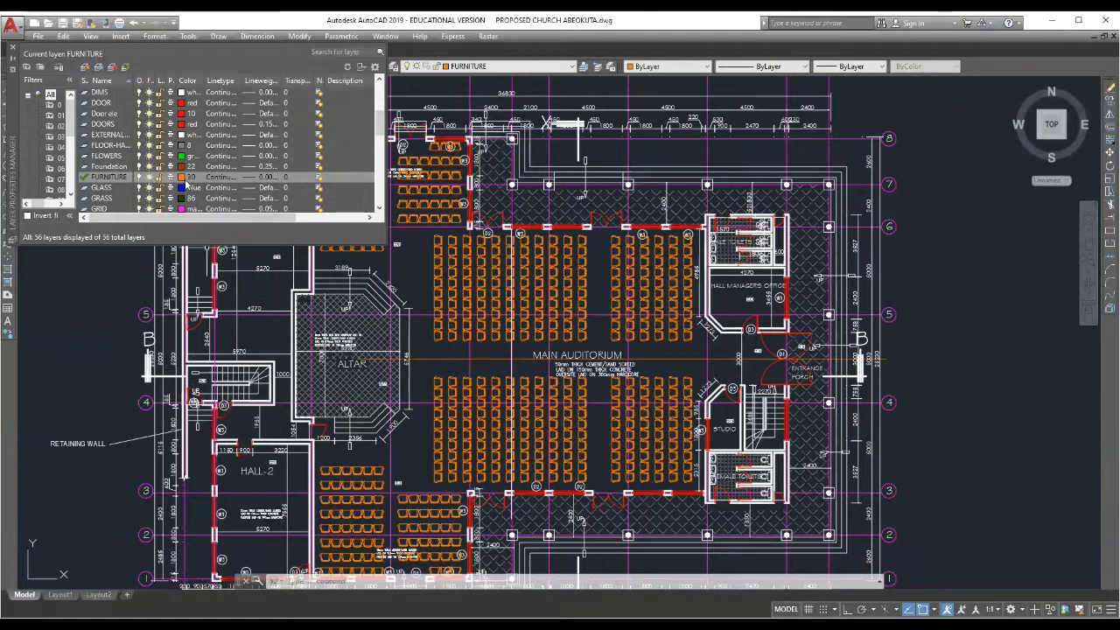
left_click(184, 177)
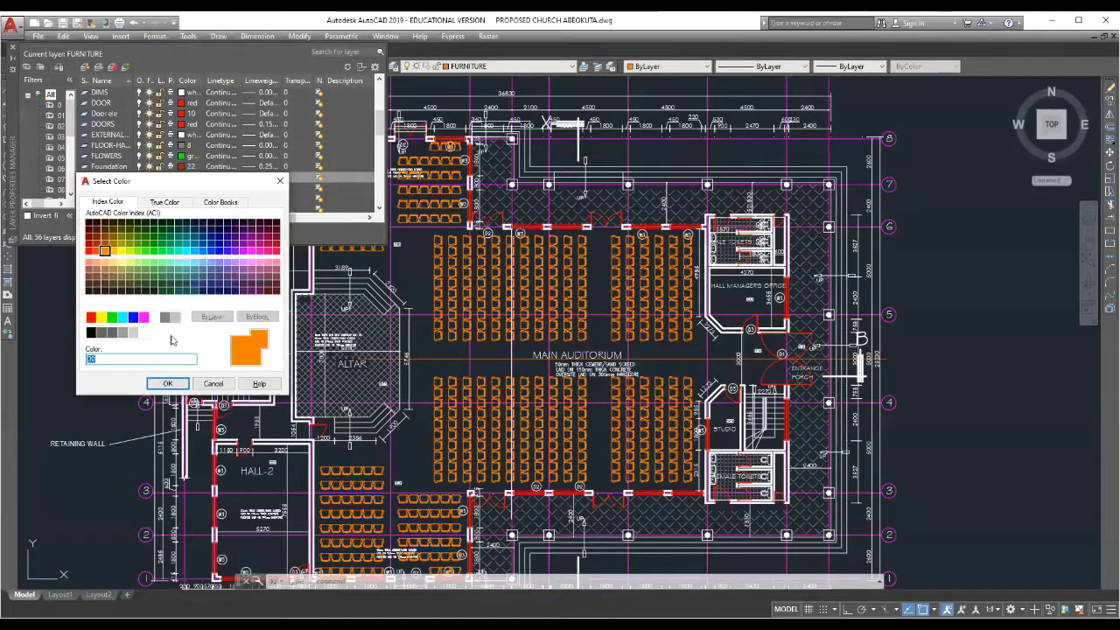
left_click(154, 317)
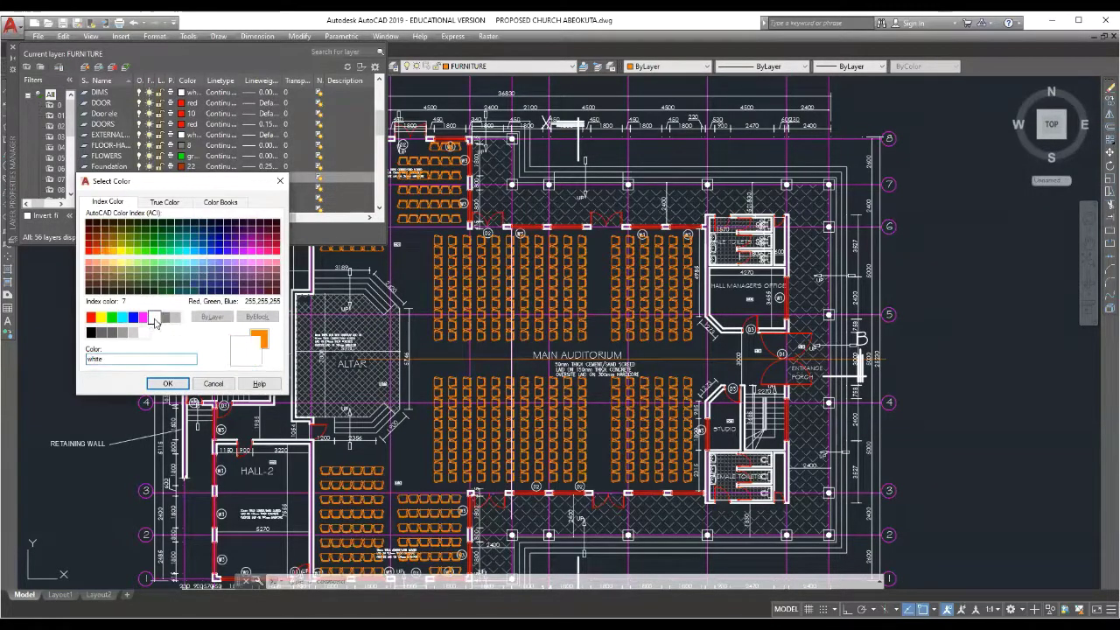
left_click(174, 387)
Zoom in on the stair, altar and Hall-2 walls, and select the walls layer in the list
scroll(598, 227, "up", 2)
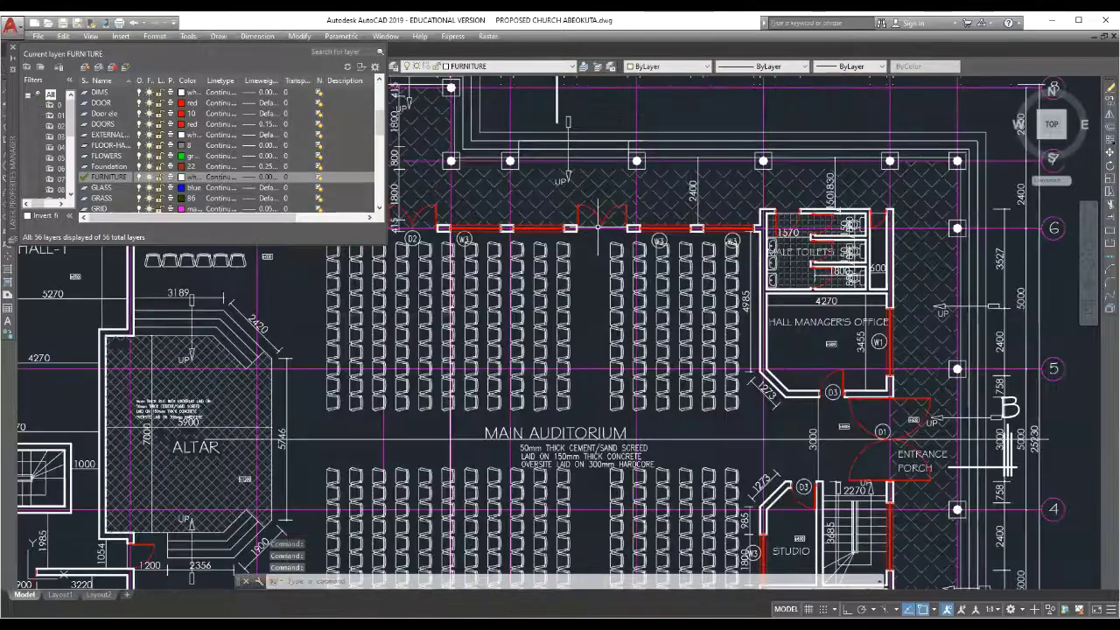
scroll(597, 229, "down", 8)
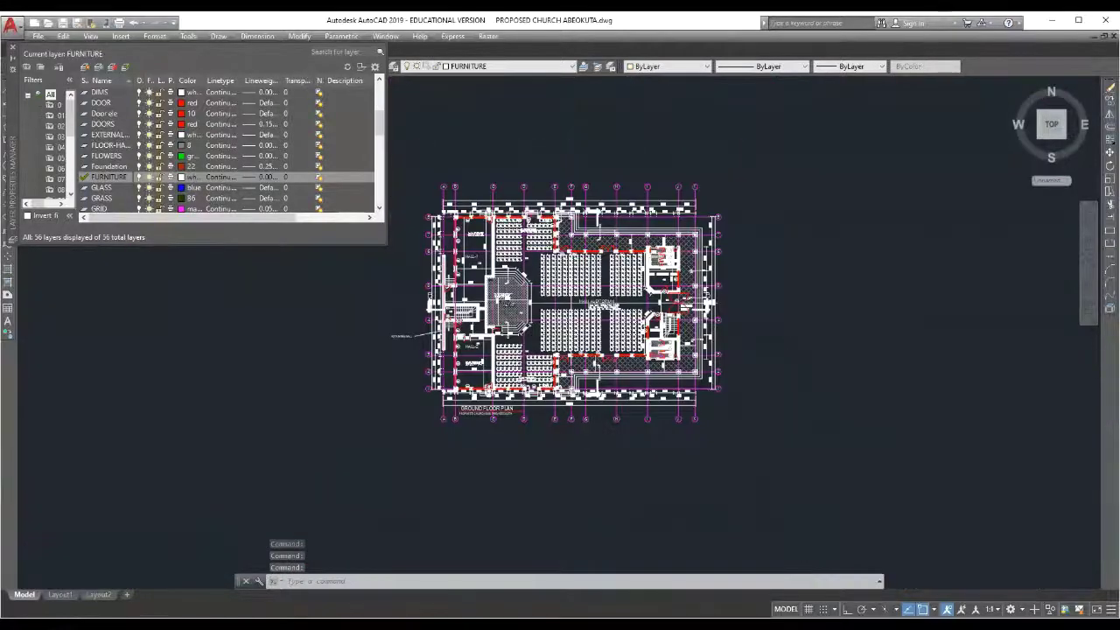
scroll(337, 327, "up", 2)
scroll(529, 330, "up", 4)
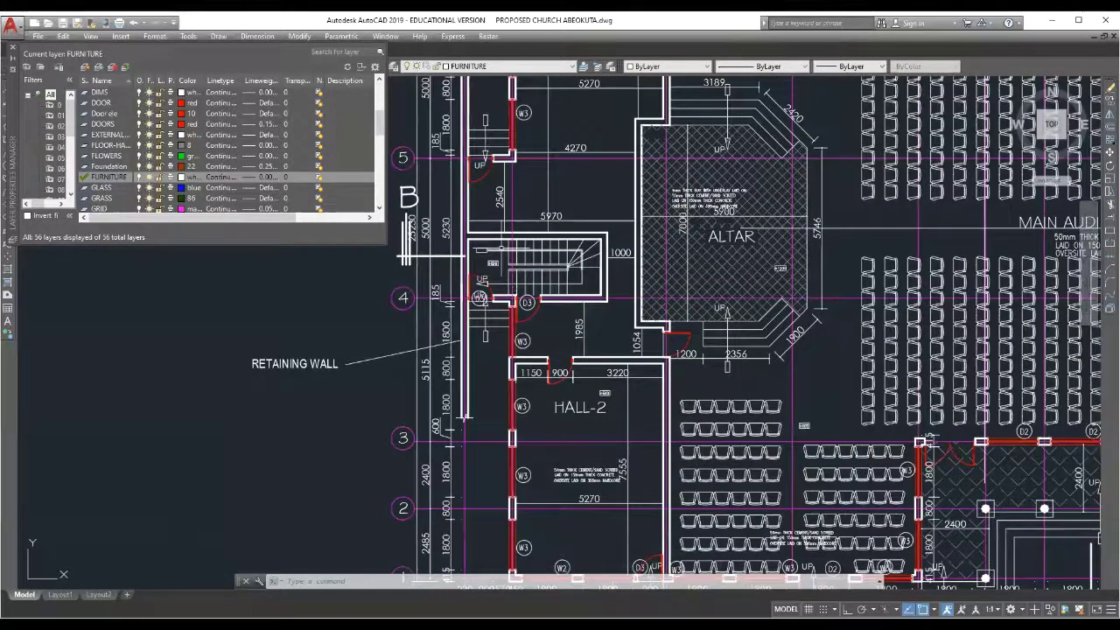
scroll(490, 215, "up", 2)
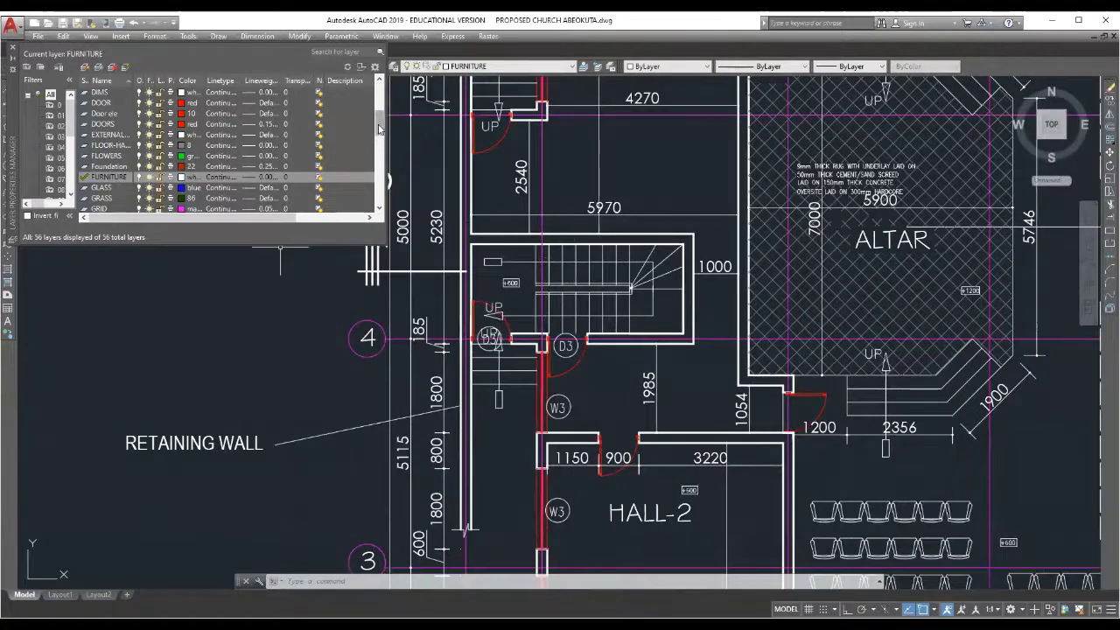
left_click_drag(379, 124, 377, 201)
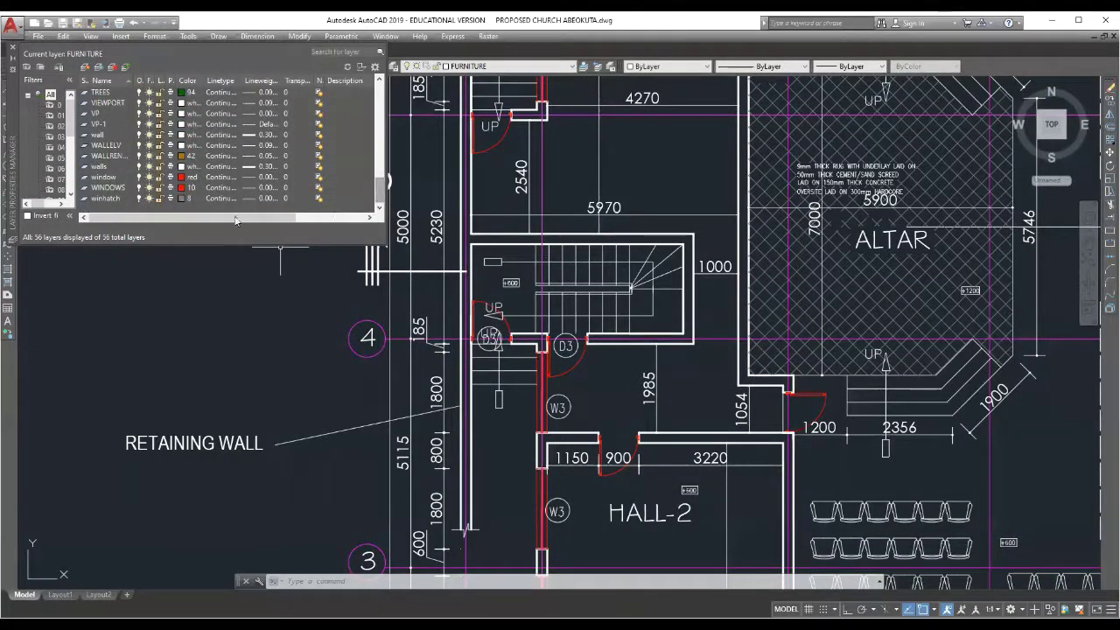
double_click(99, 166)
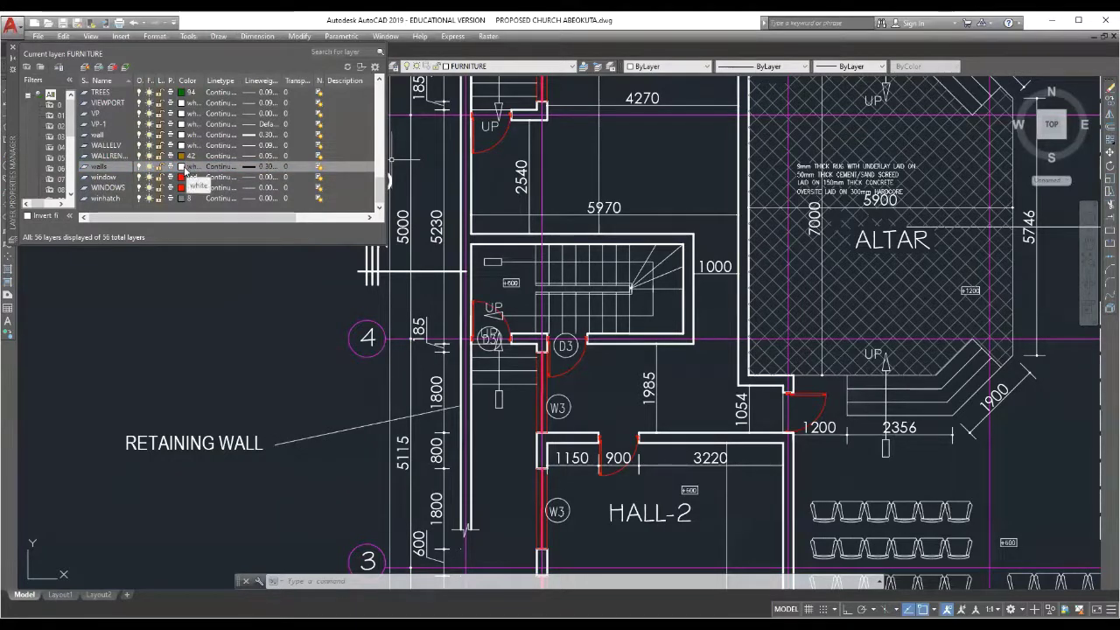
Give the walls layer a green colour and a 1.00 mm lineweight
left_click(184, 169)
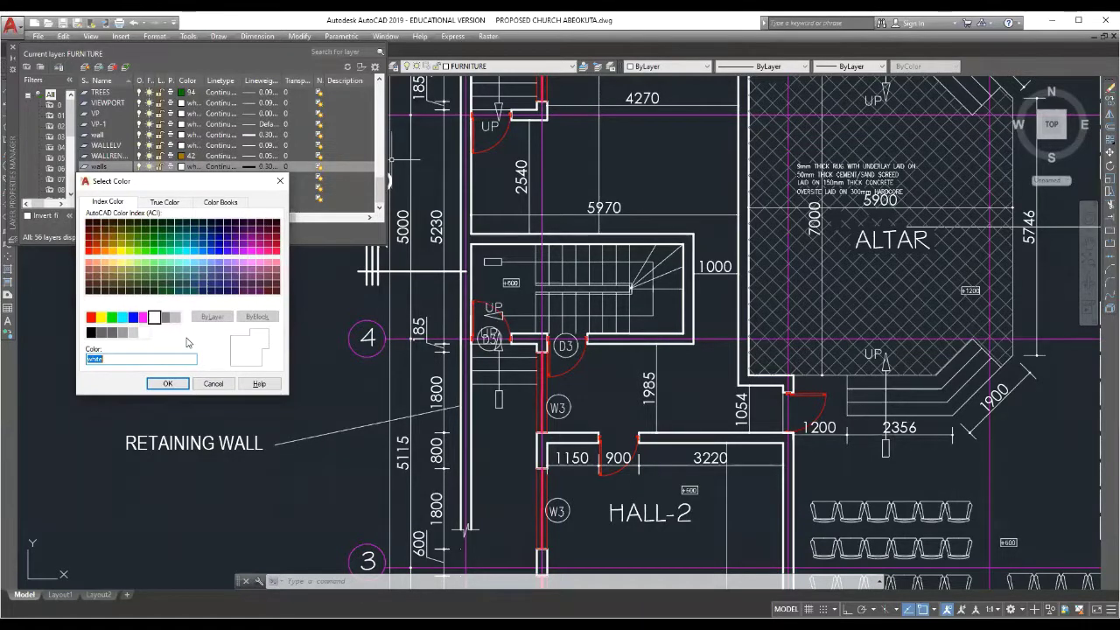
left_click(111, 318)
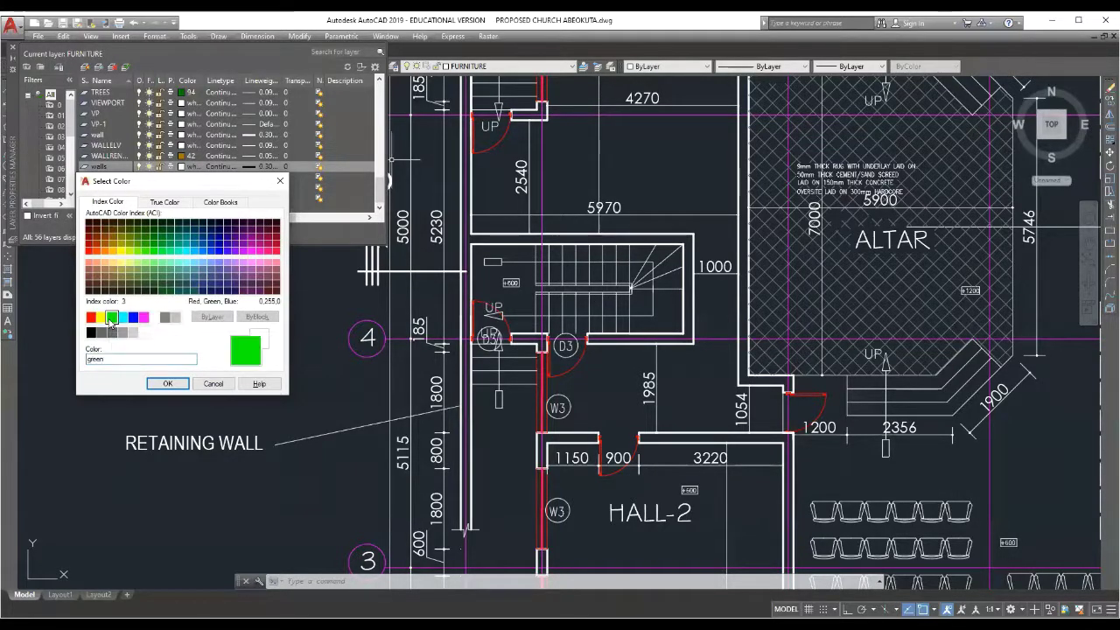
left_click(167, 385)
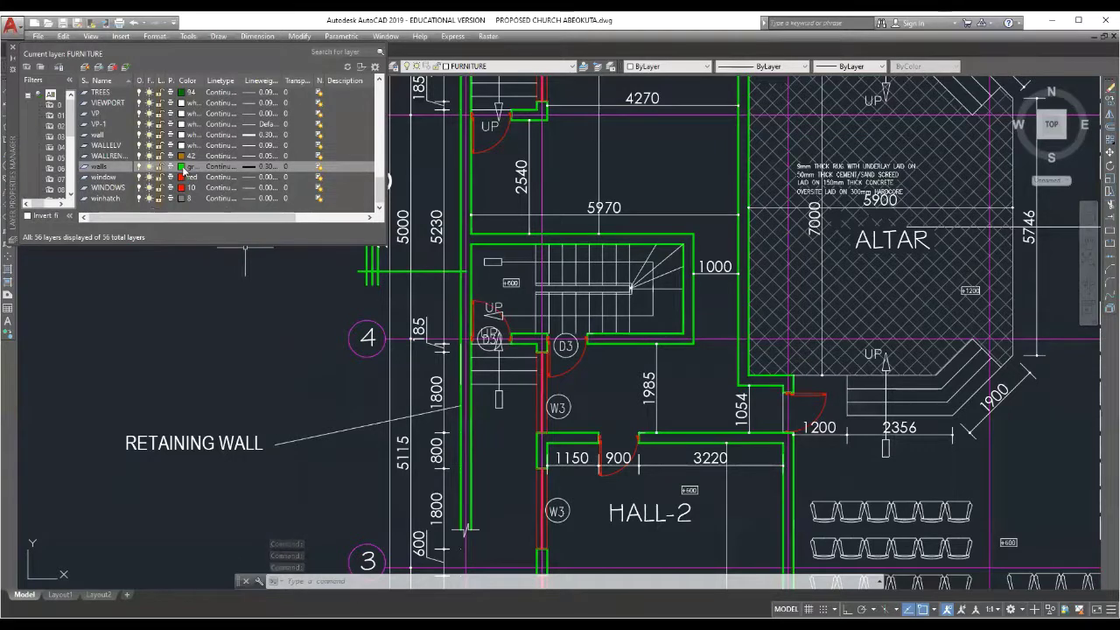
left_click(266, 166)
left_click_drag(624, 292, 624, 315)
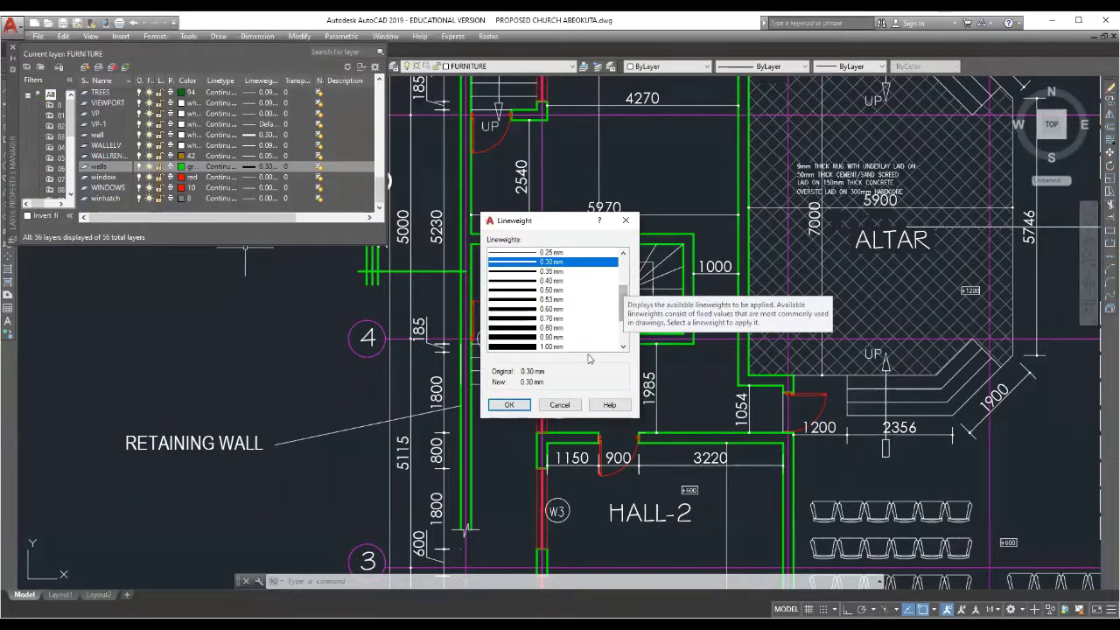
left_click(531, 348)
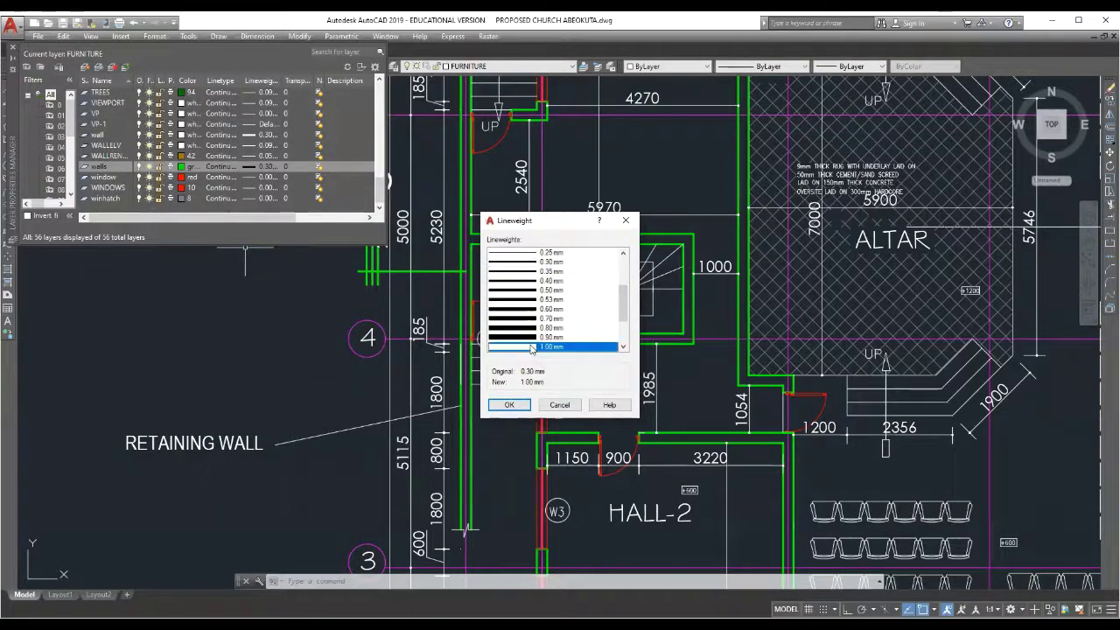
left_click(512, 405)
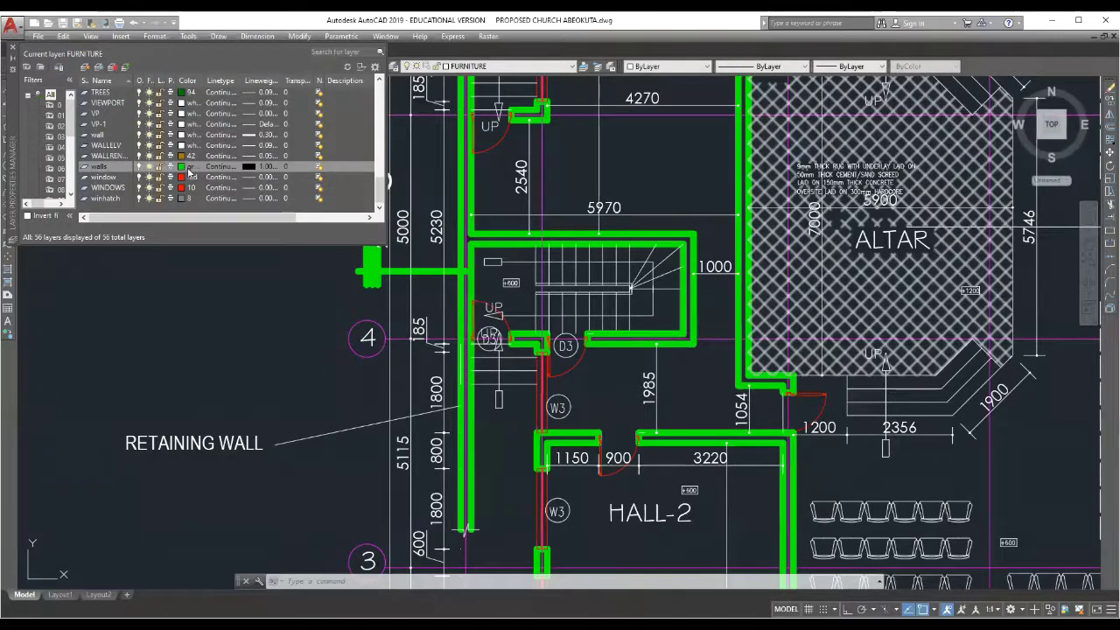
Restore the walls layer to a 0.30 mm lineweight and white colour
left_click(252, 164)
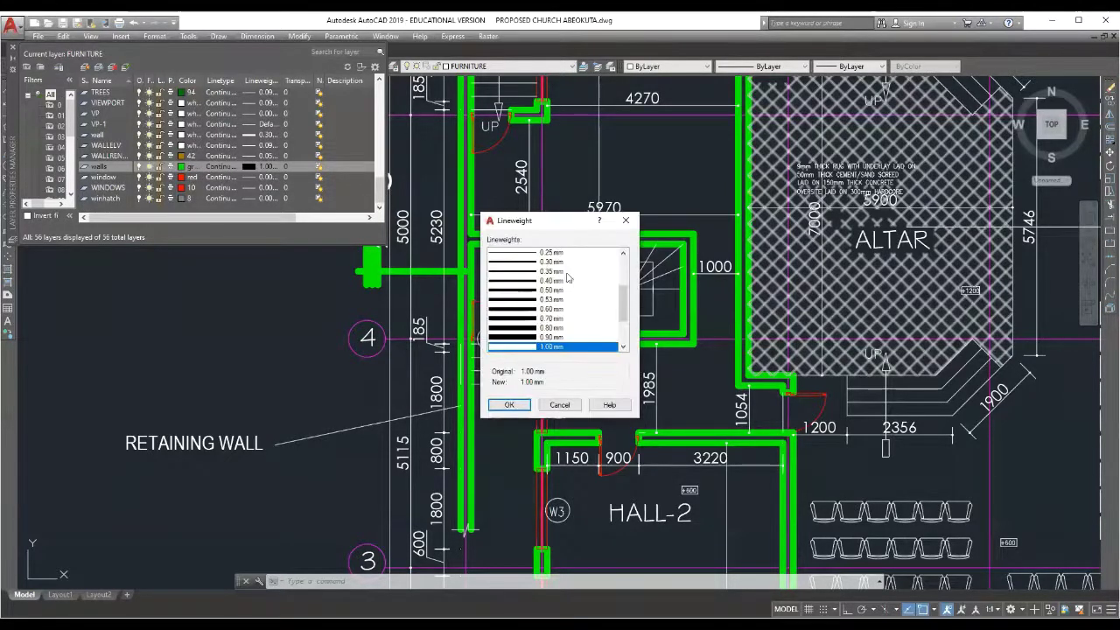
left_click(550, 263)
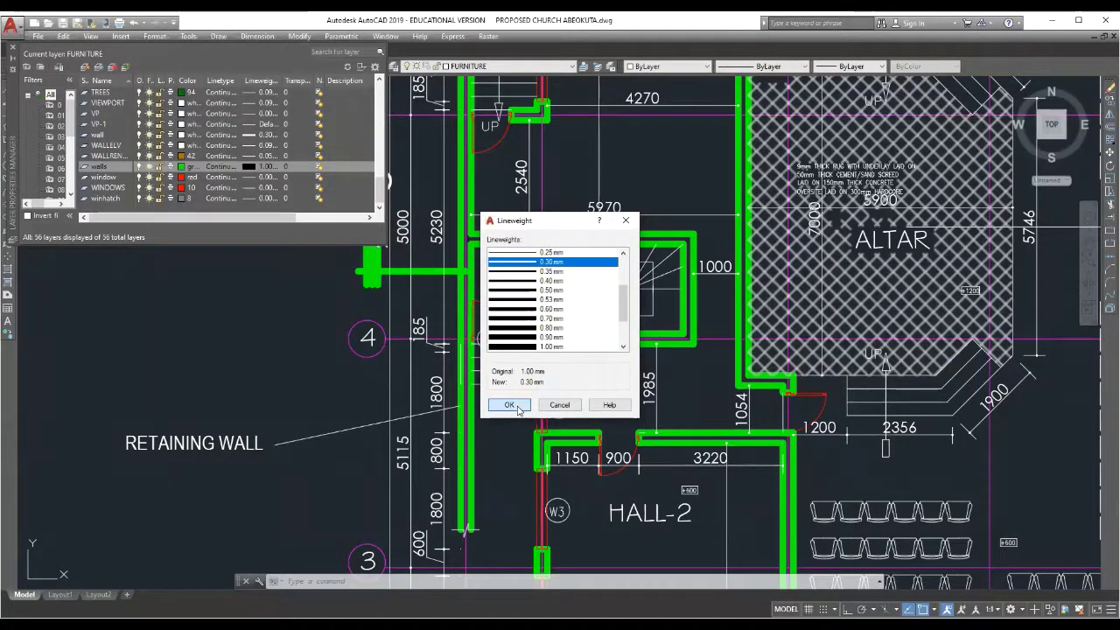
left_click(509, 405)
left_click(185, 166)
left_click(154, 317)
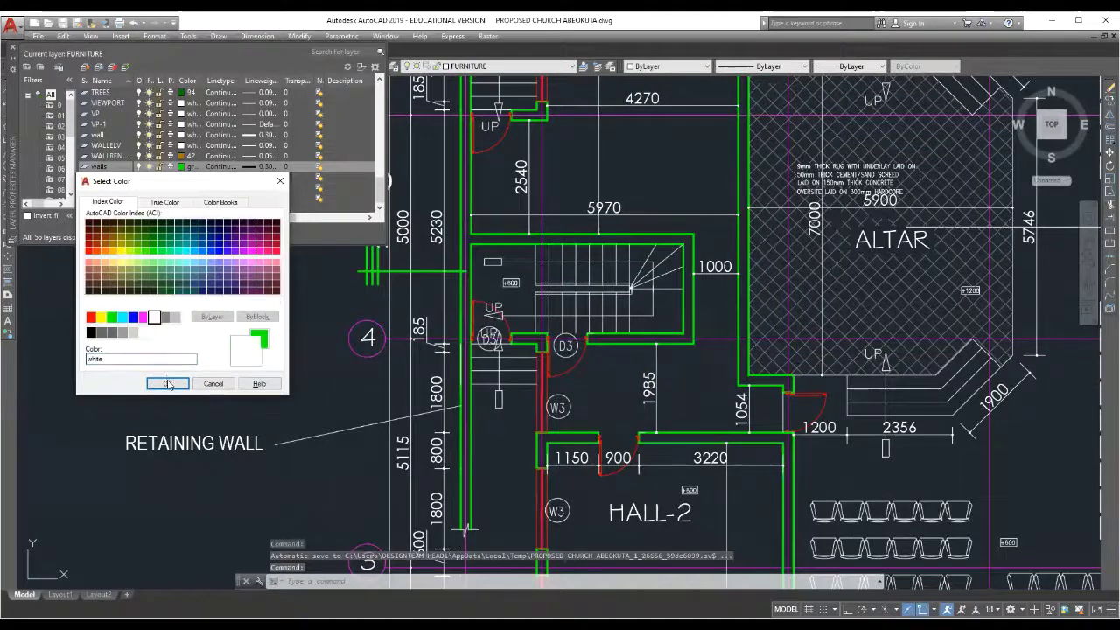
left_click(167, 384)
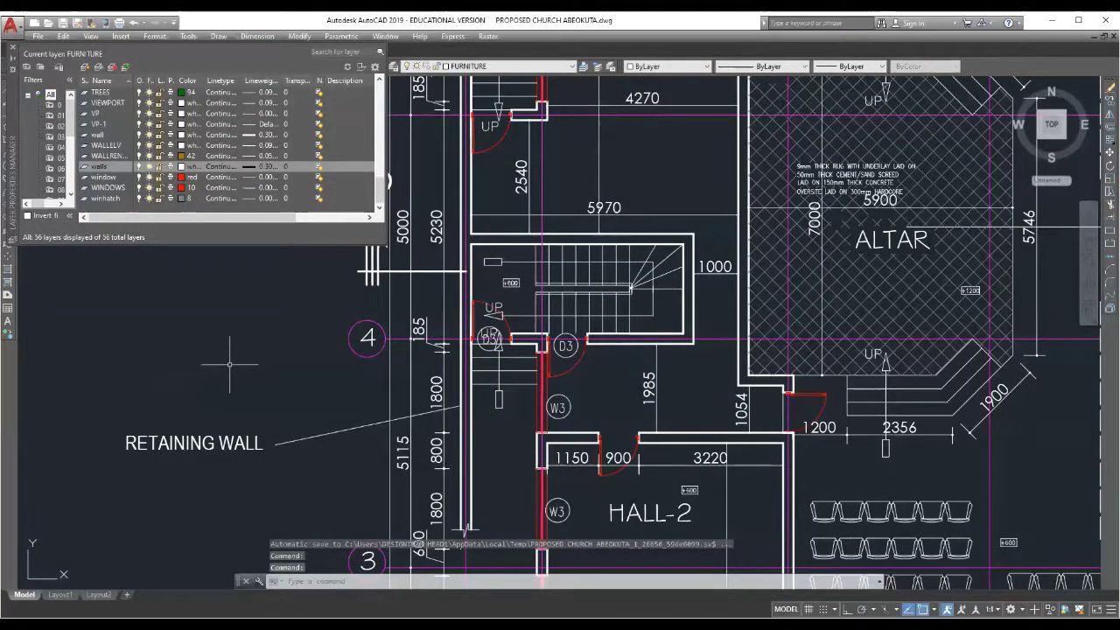
Make walls the current layer in place of FURNITURE
scroll(454, 307, "down", 5)
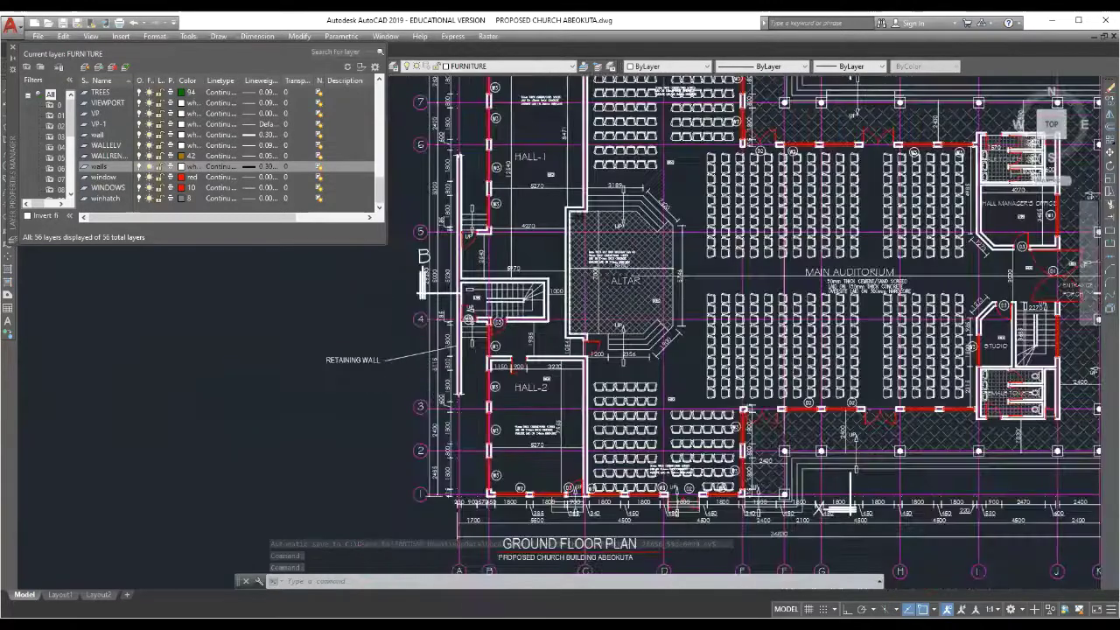
scroll(848, 506, "up", 2)
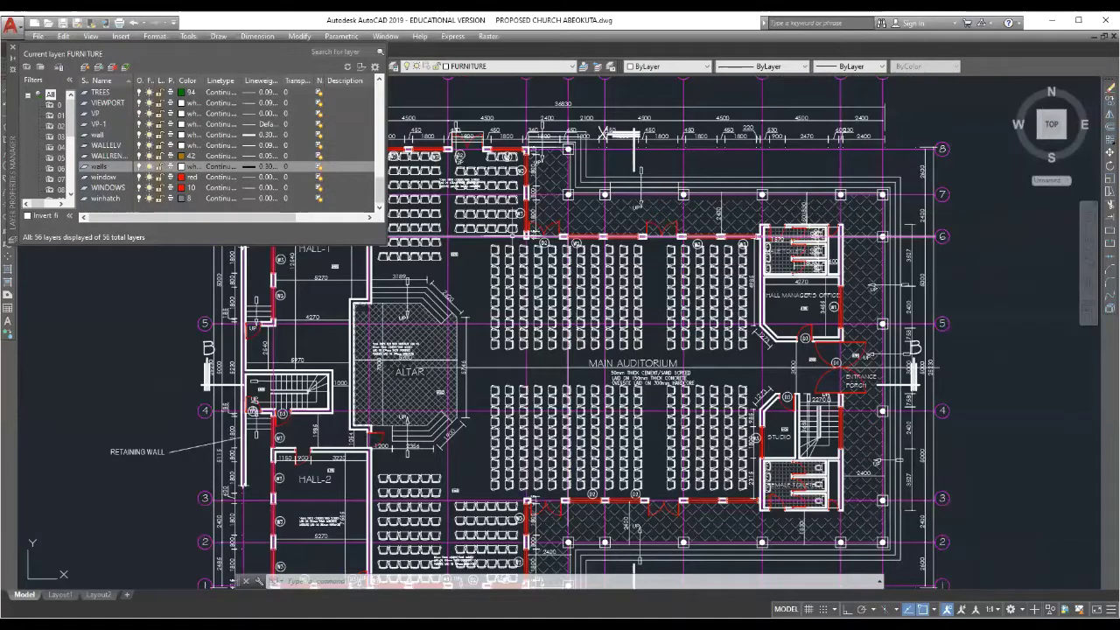
scroll(495, 275, "up", 2)
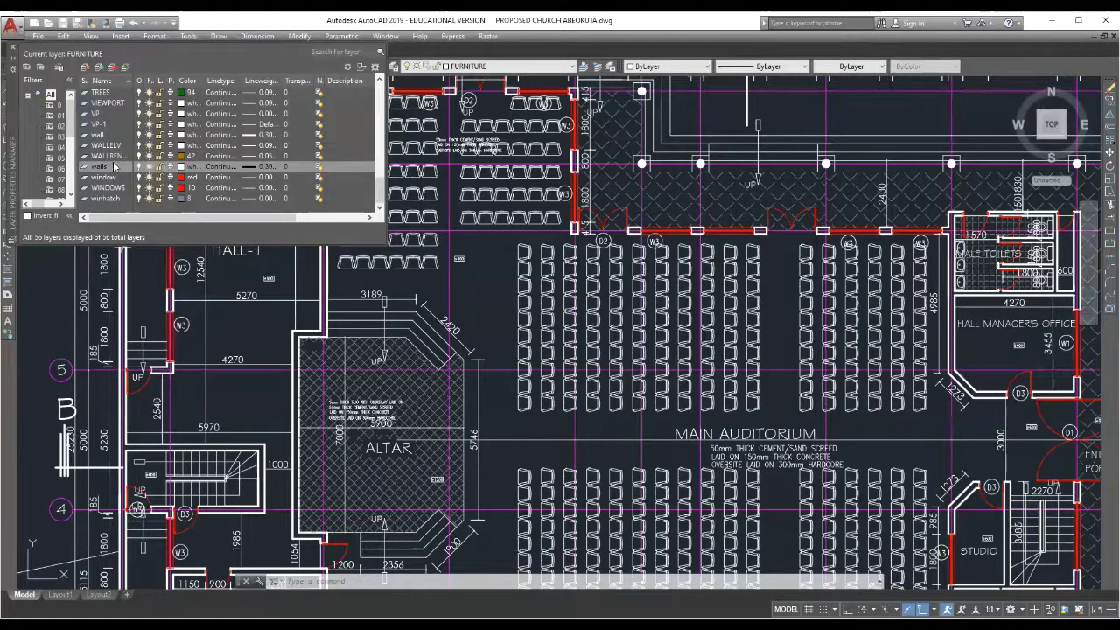
left_click(128, 69)
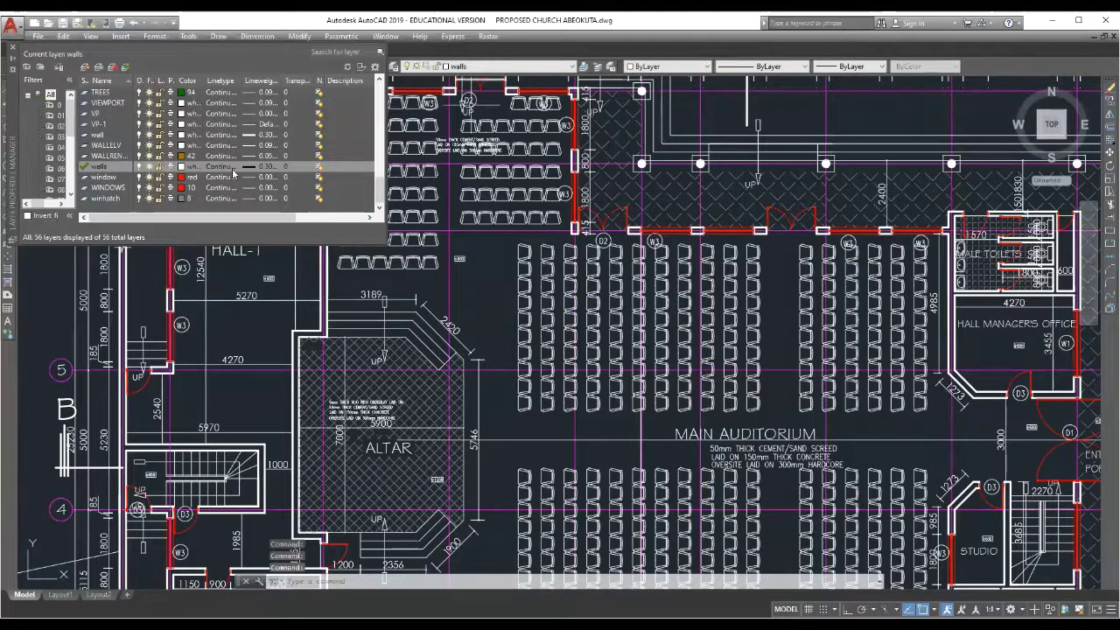
left_click_drag(378, 194, 377, 138)
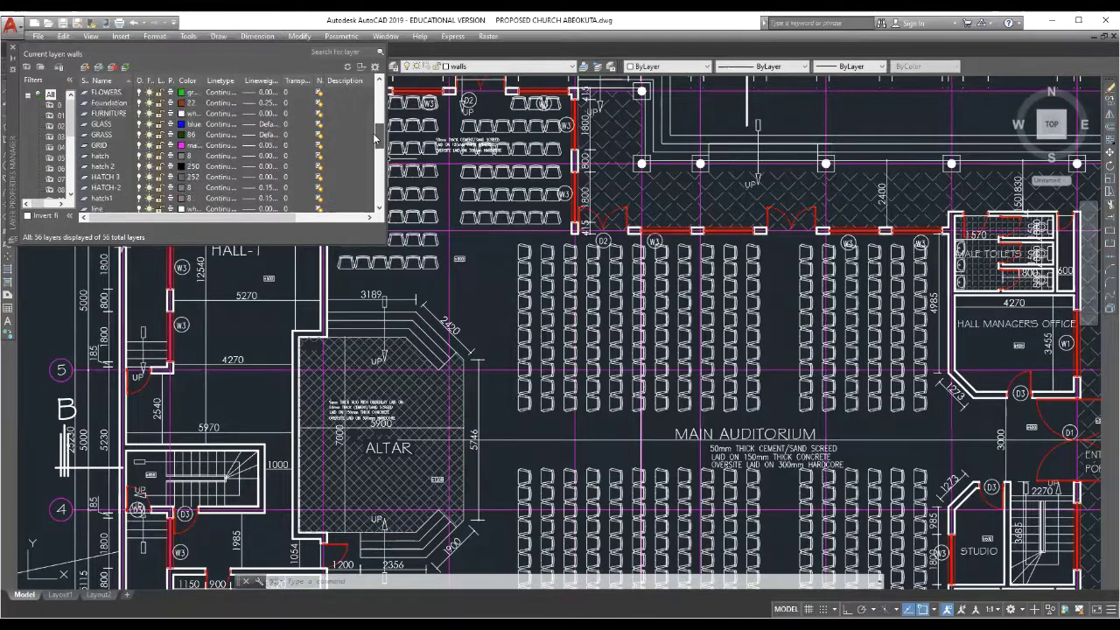
Lock then unlock the FURNITURE layer, and turn it back on so the chairs show
left_click(149, 114)
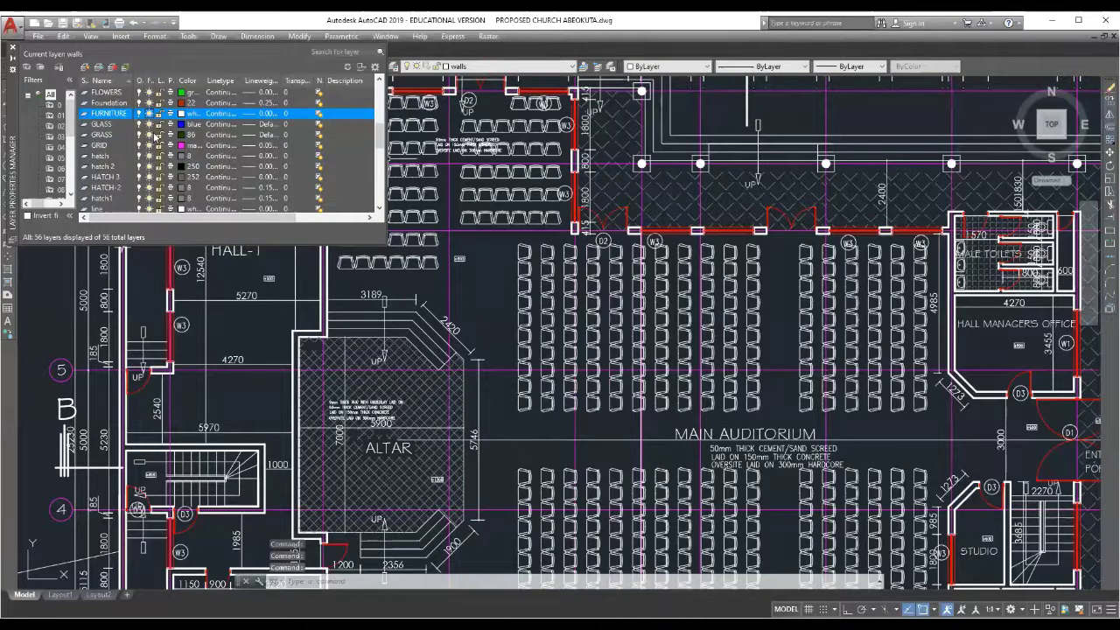
left_click(159, 114)
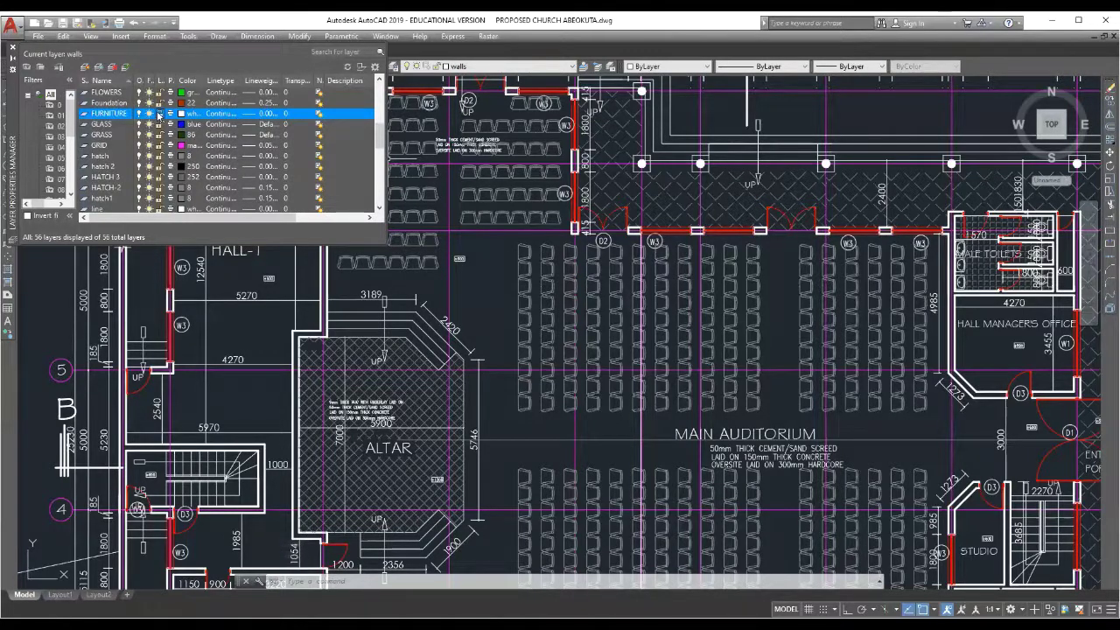
left_click(158, 116)
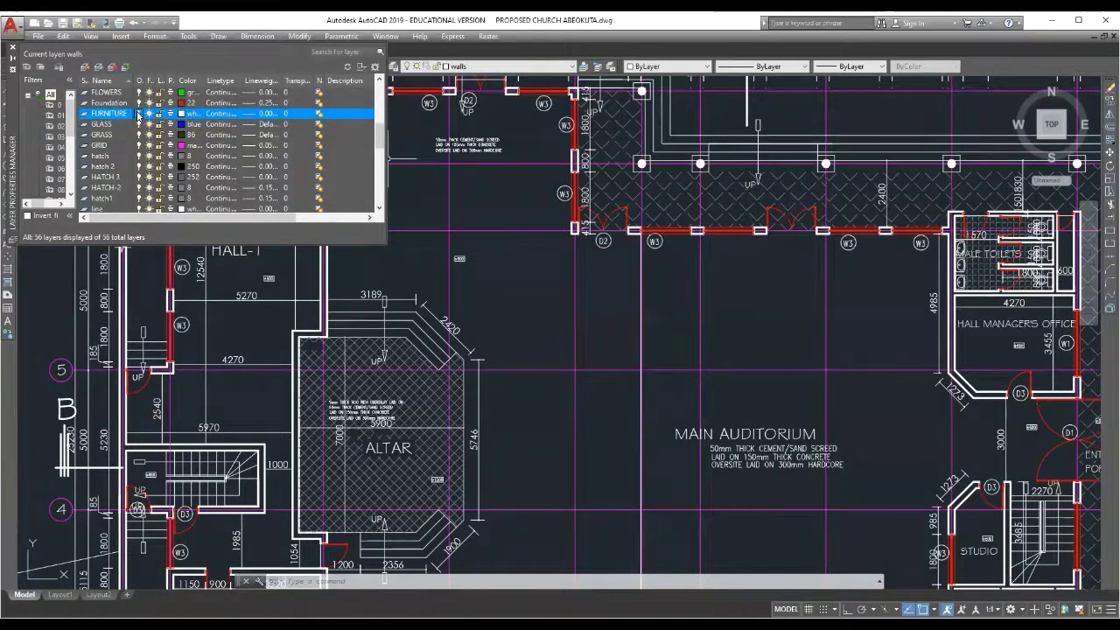
left_click(138, 115)
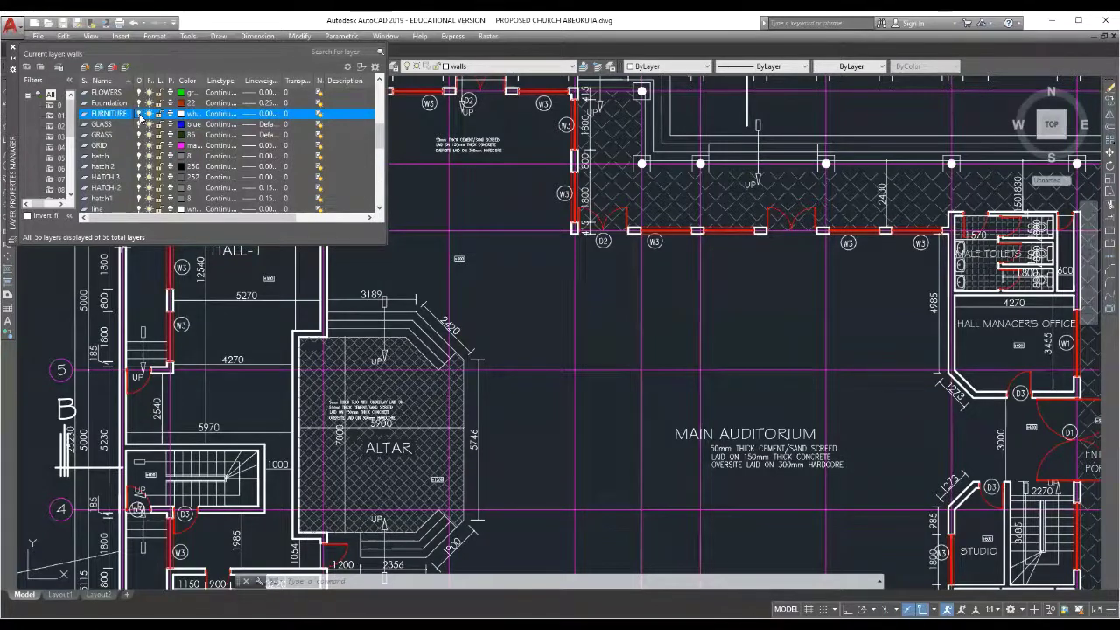